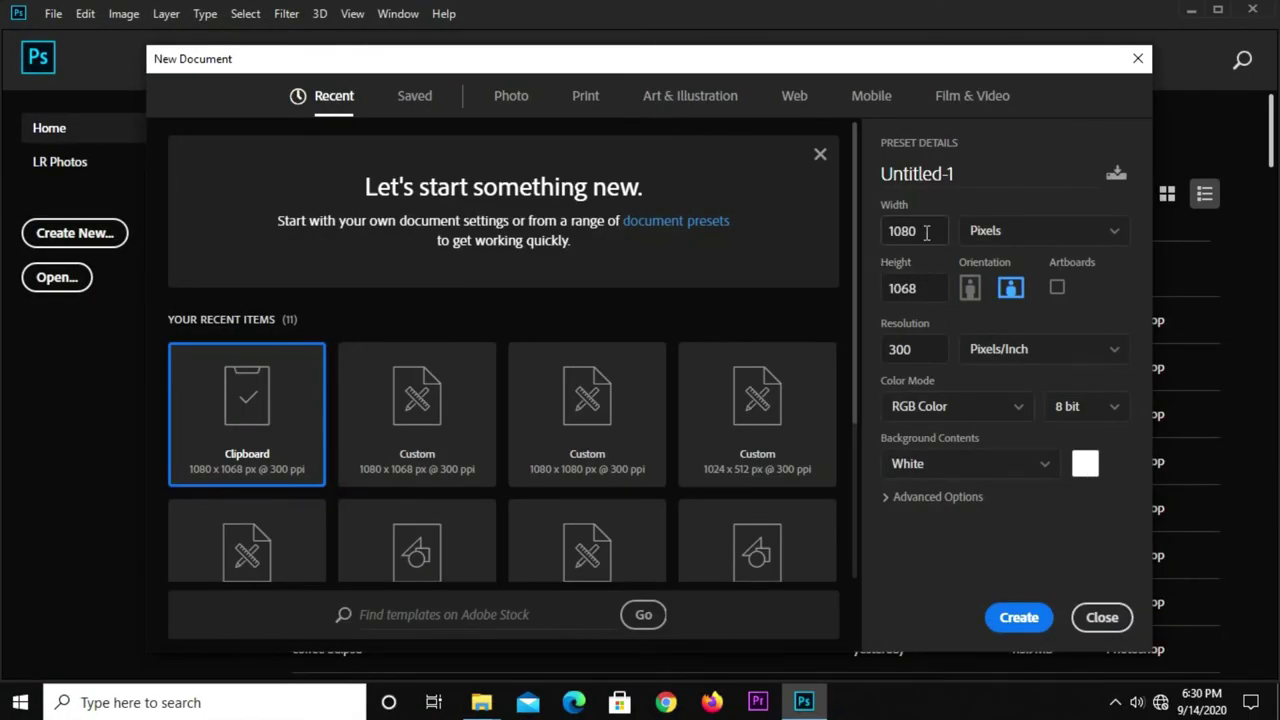
Change the new document's height to 1080 px to match the 1080 px width
left_click_drag(926, 232, 883, 241)
left_click_drag(923, 295, 885, 298)
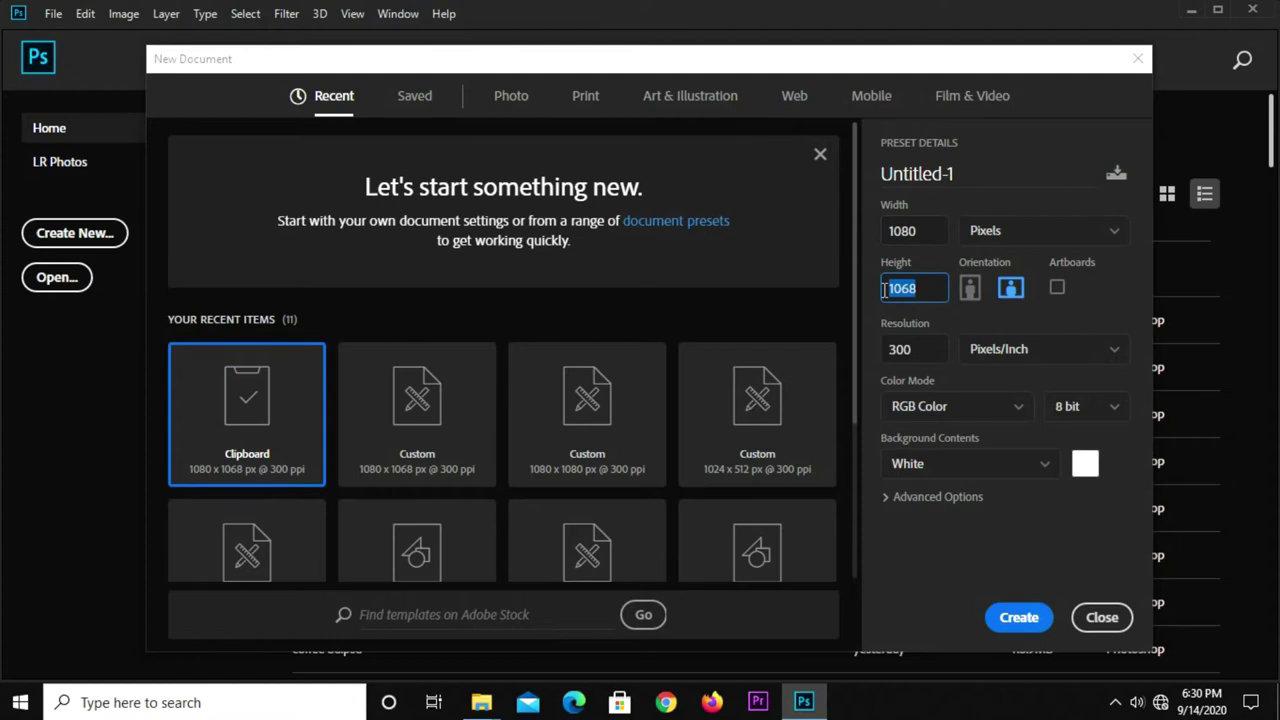
left_click(906, 291)
double_click(927, 291)
left_click(927, 291)
double_click(902, 291)
type("80")
key("BackSpace")
key("BackSpace")
type("1")
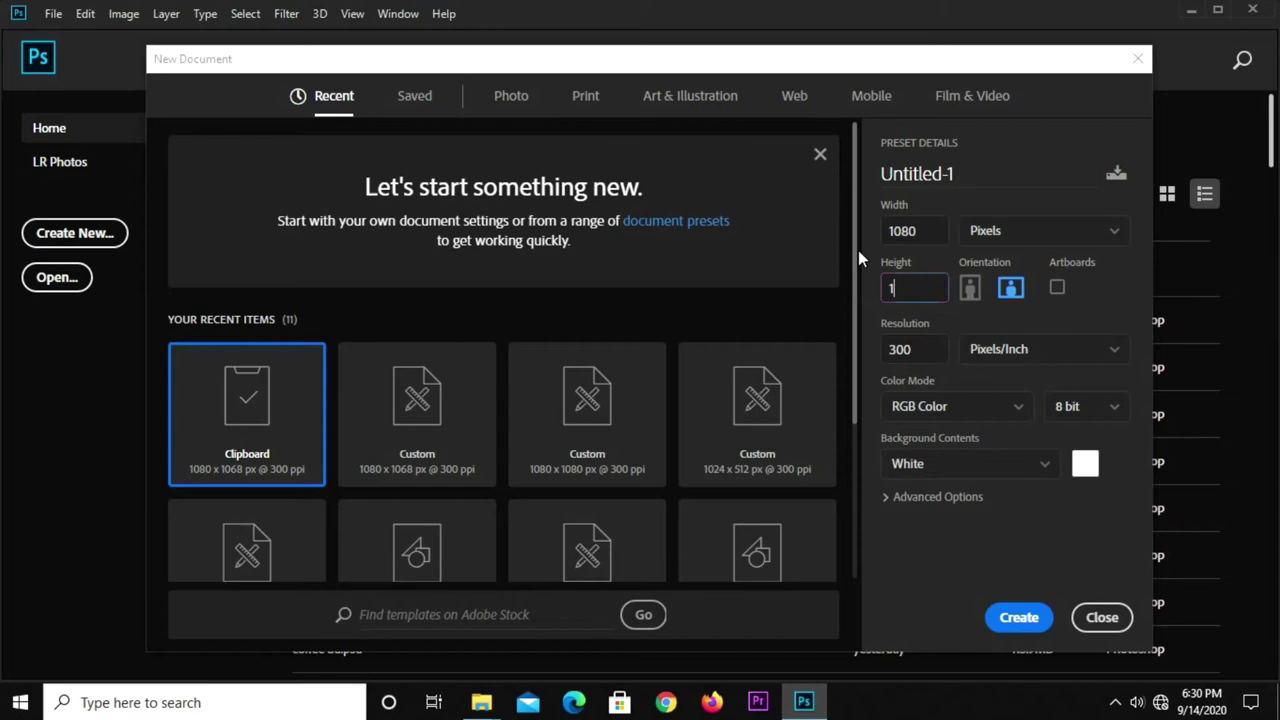
type("080")
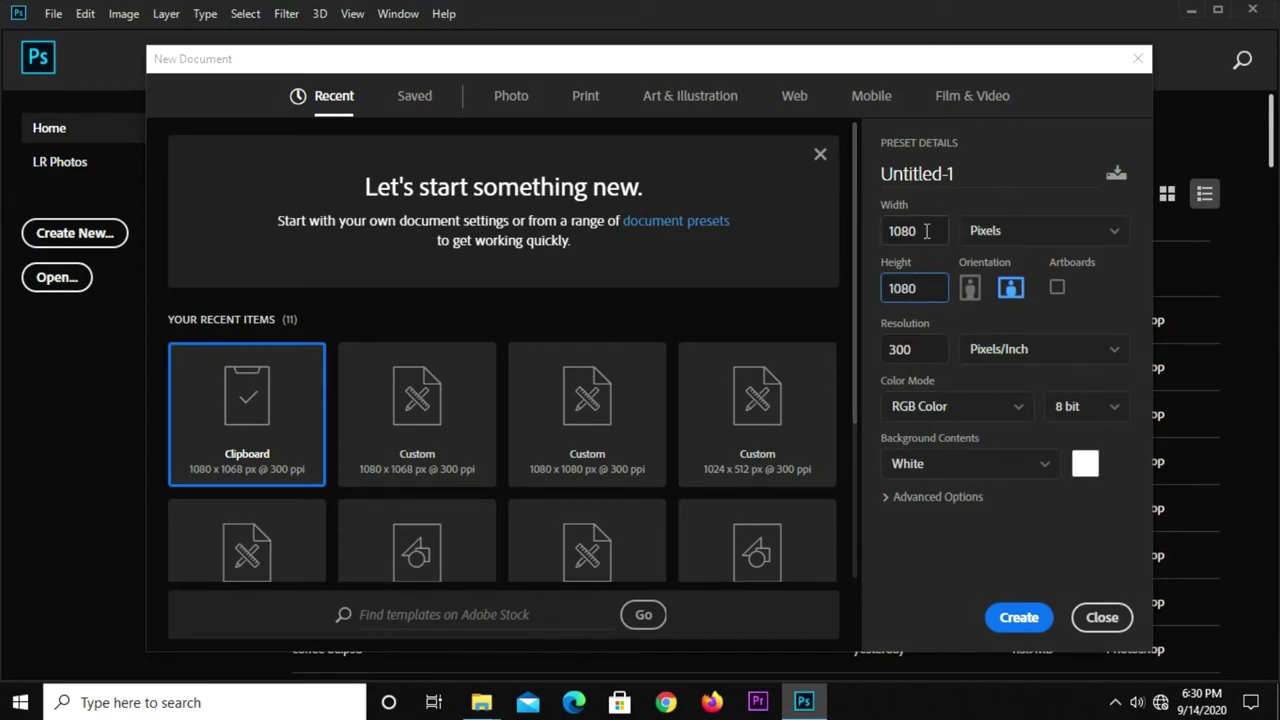
Check the 1080 × 1080 px size and 300 ppi resolution, then create the document
left_click_drag(927, 231, 890, 238)
left_click_drag(922, 278, 893, 300)
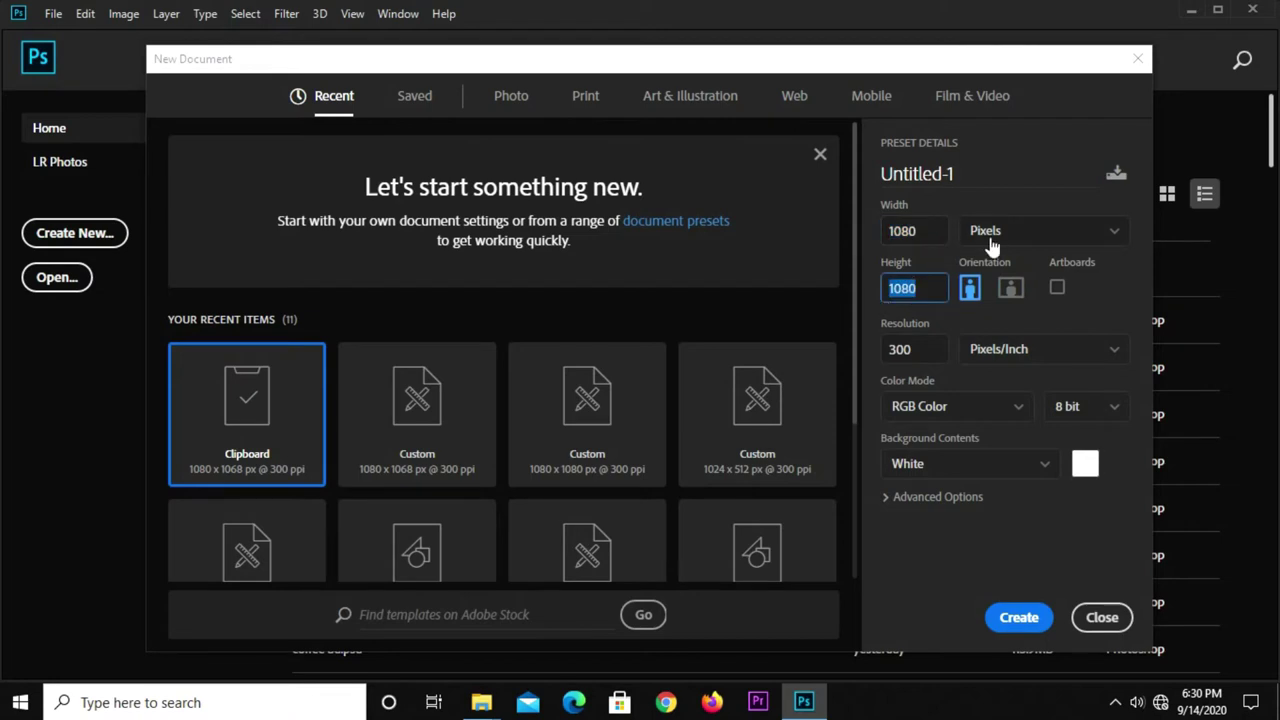
left_click_drag(926, 347, 880, 346)
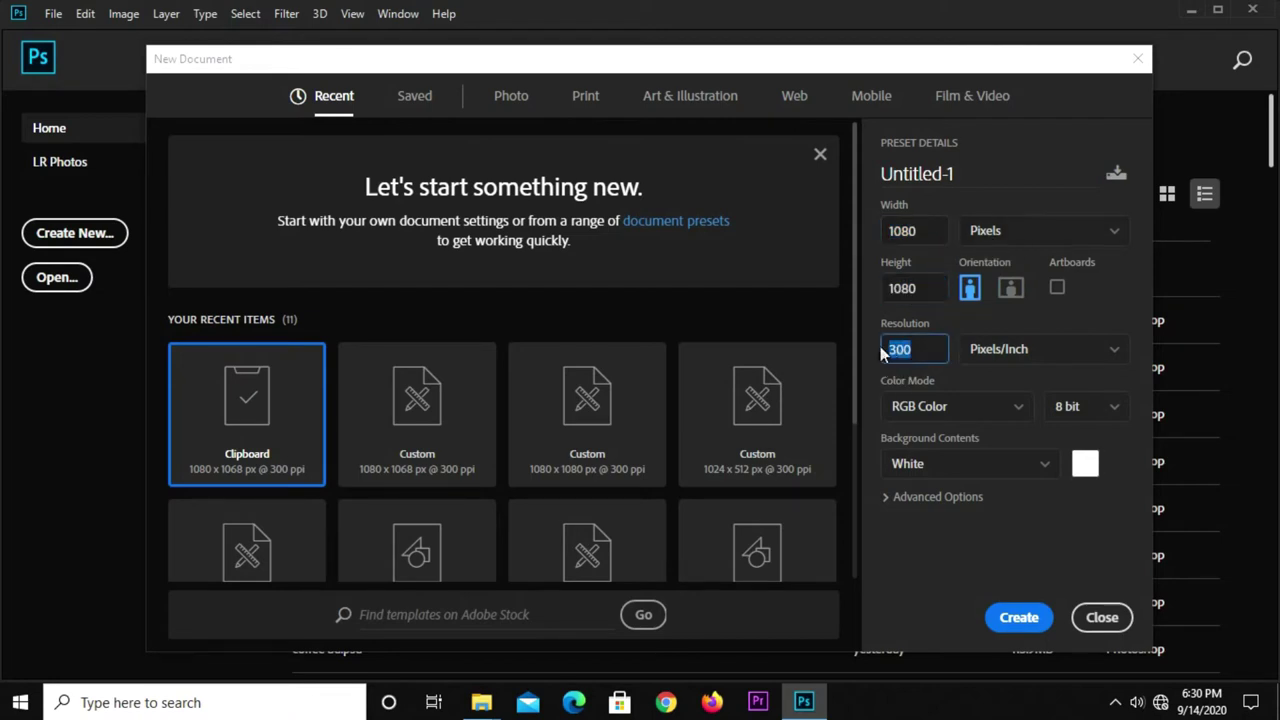
left_click(1008, 619)
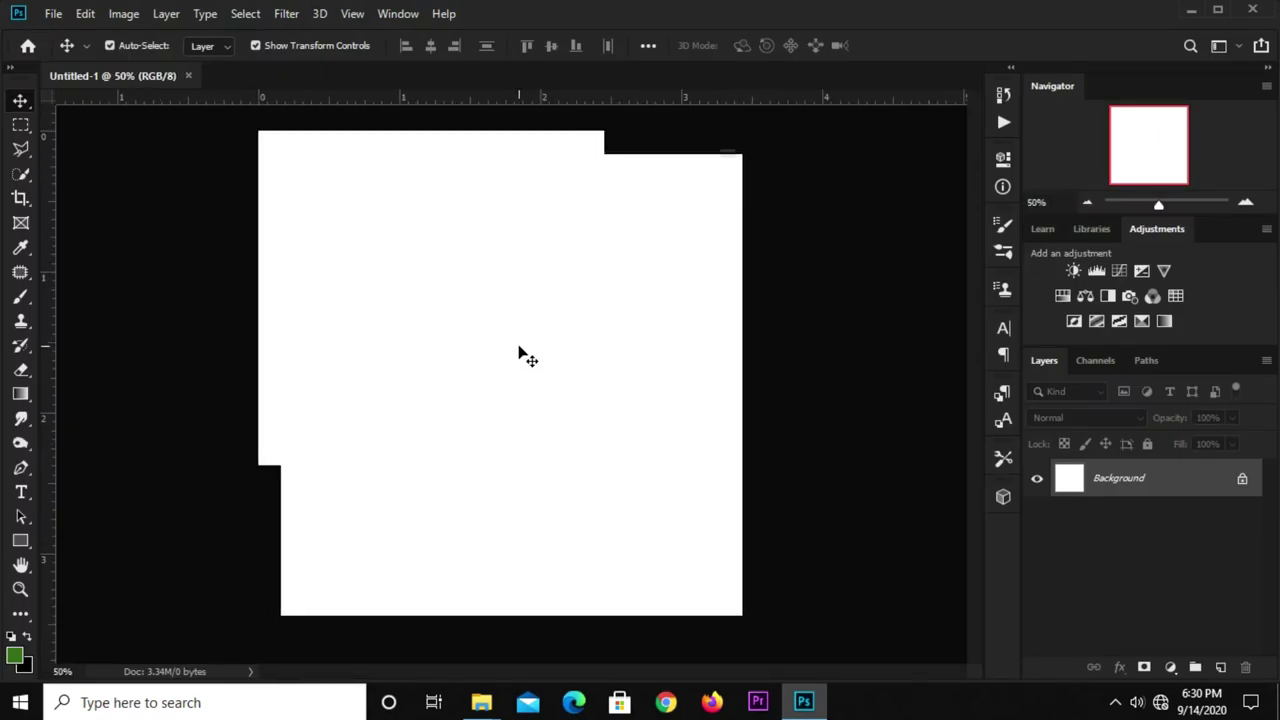
Open brand cosmetics files.psd and copy its green bokeh layer into Untitled-1
left_click(51, 14)
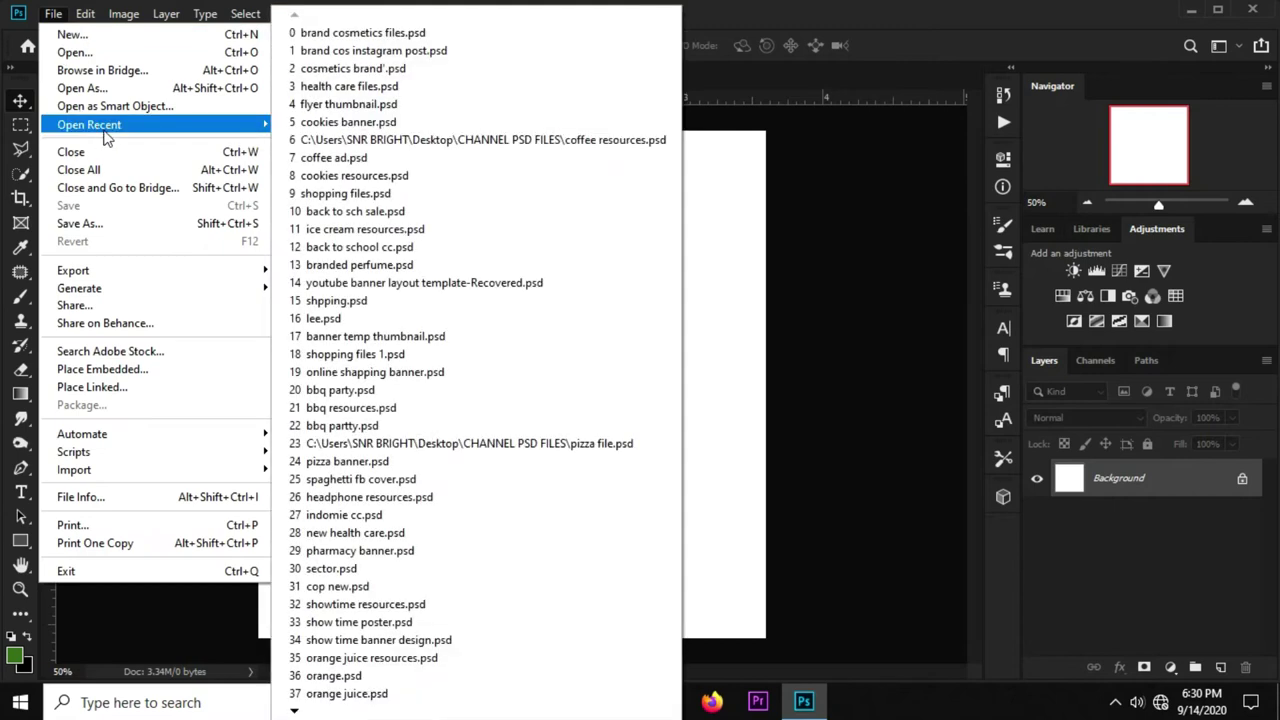
mouse_move(89, 124)
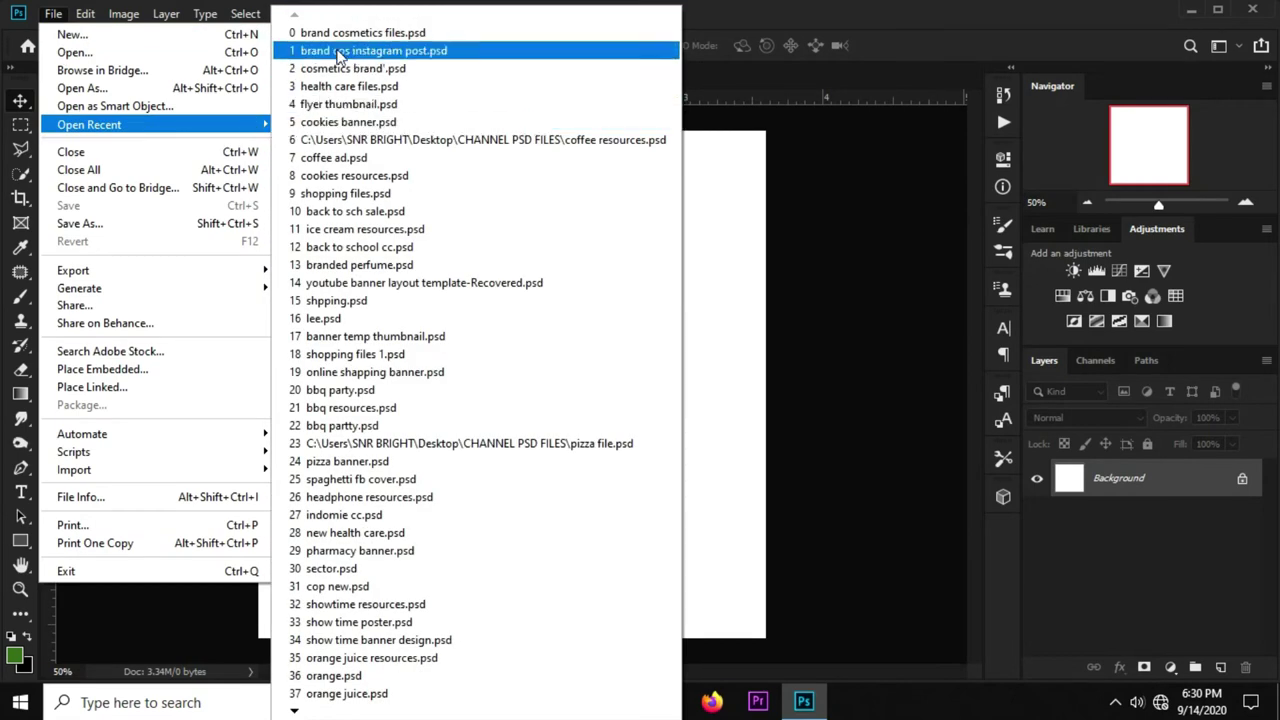
left_click(349, 33)
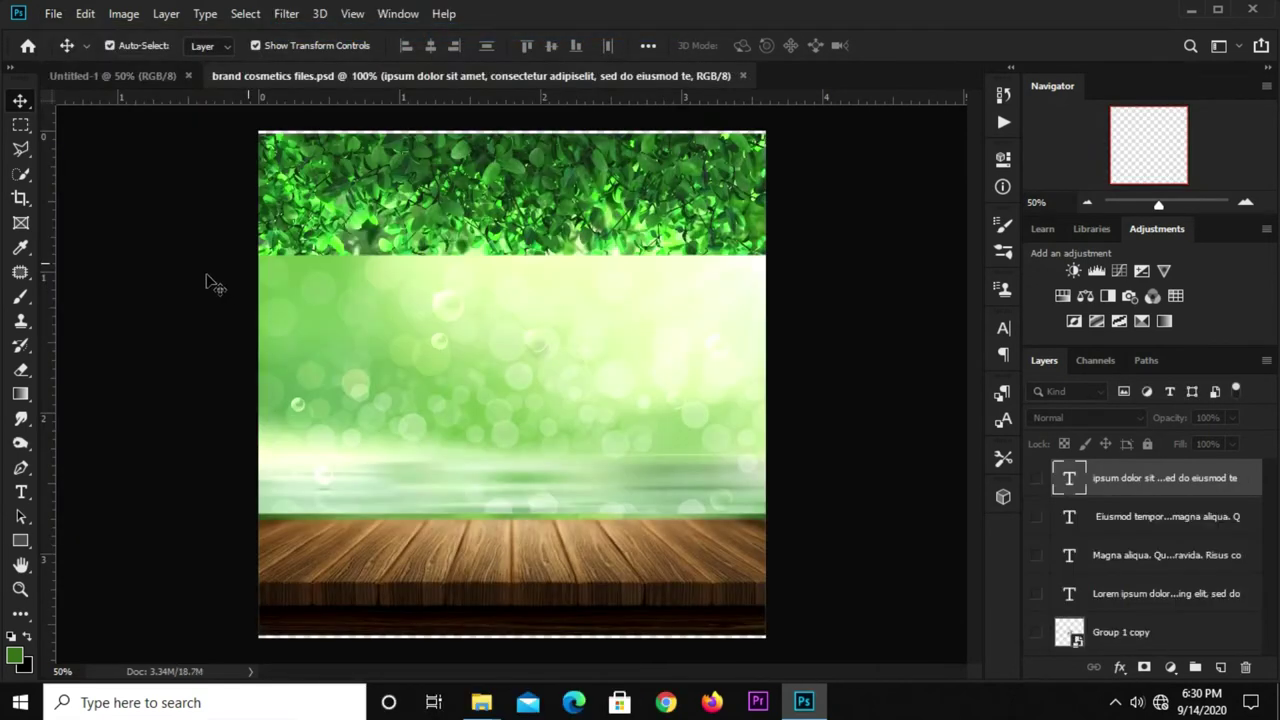
left_click(387, 369)
key("ctrl+c")
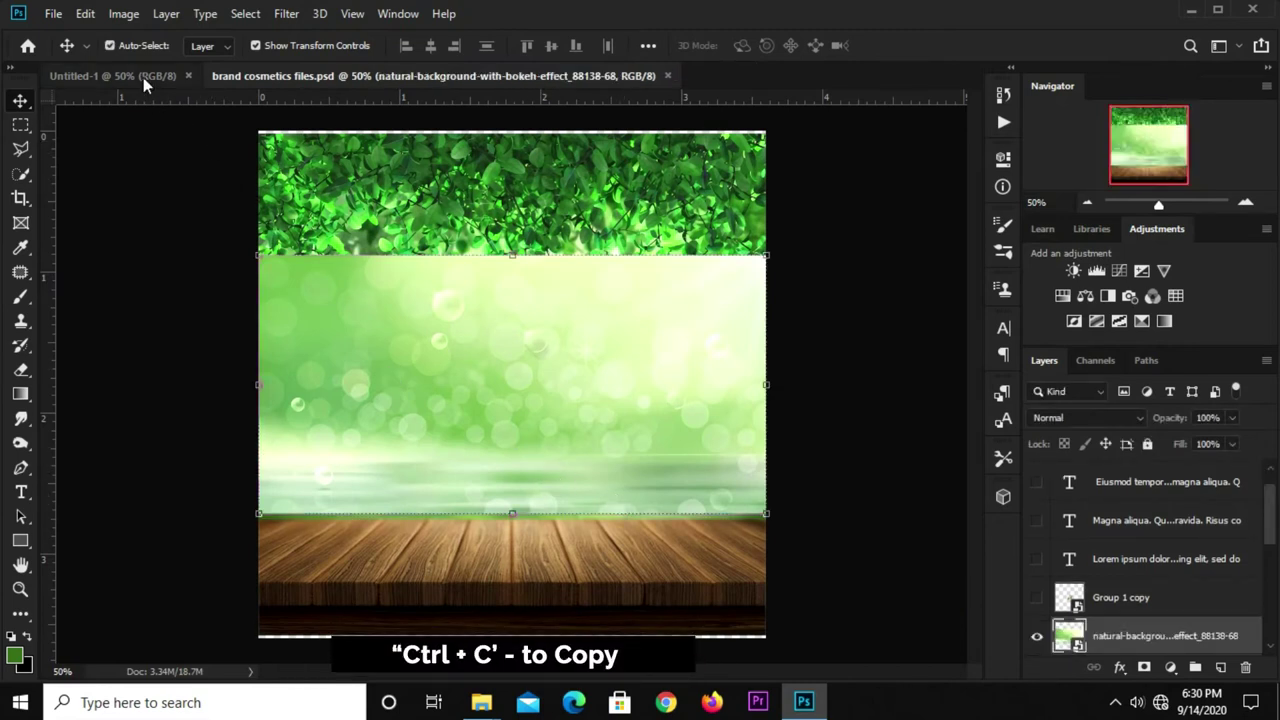
left_click(143, 77)
key("ctrl+v")
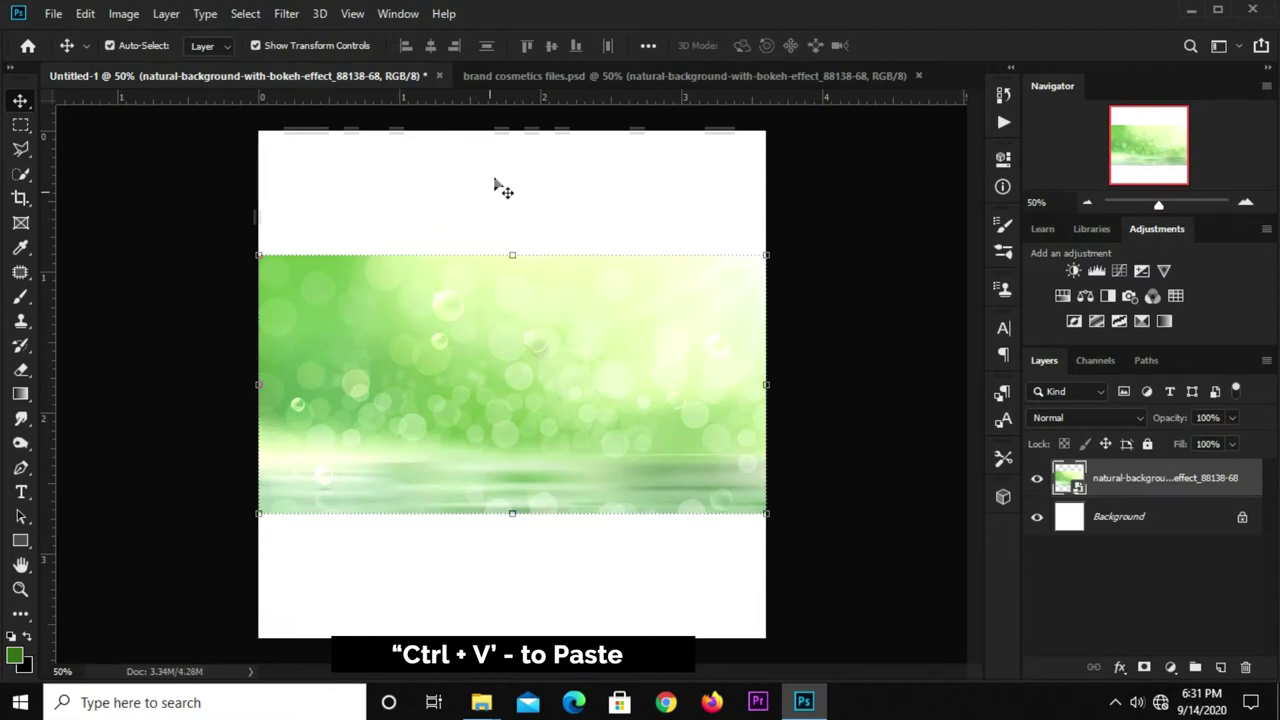
Hide the source bokeh layer and bring the leaves-and-wood nature layer into Untitled-1
key("ctrl+Tab")
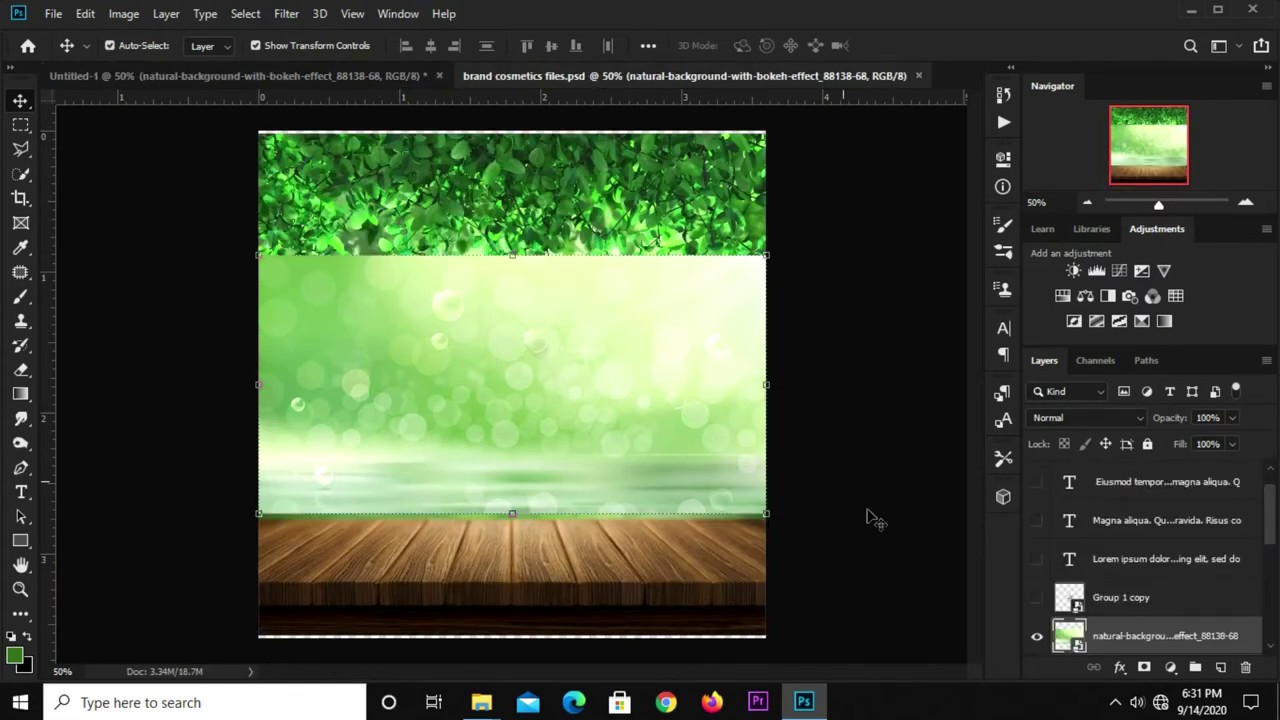
left_click(1038, 640)
left_click(686, 503)
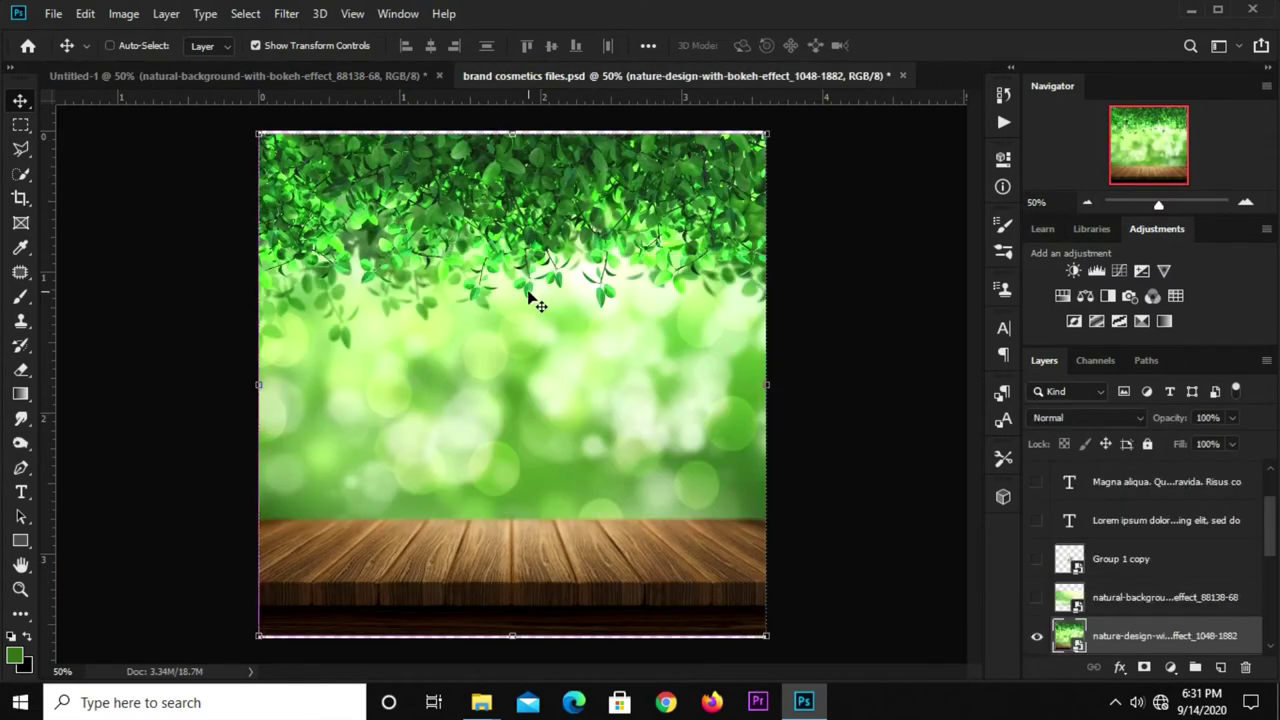
left_click(155, 74)
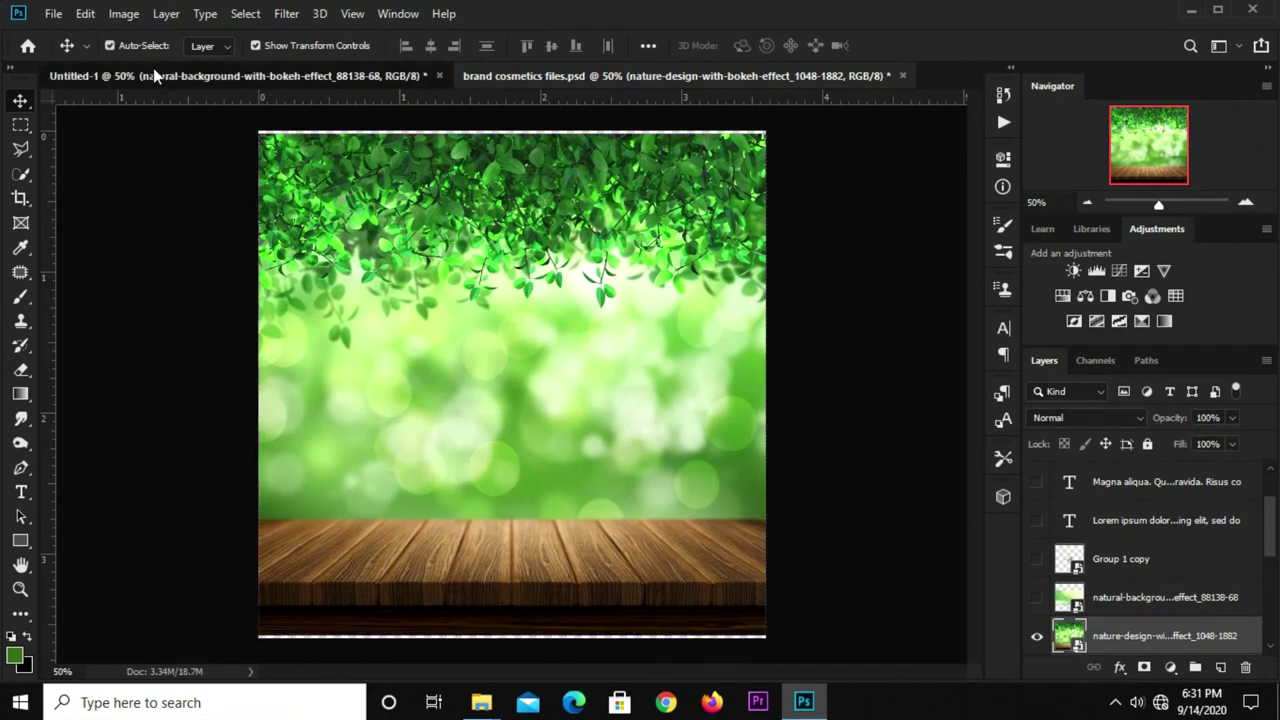
left_click_drag(153, 68, 251, 243)
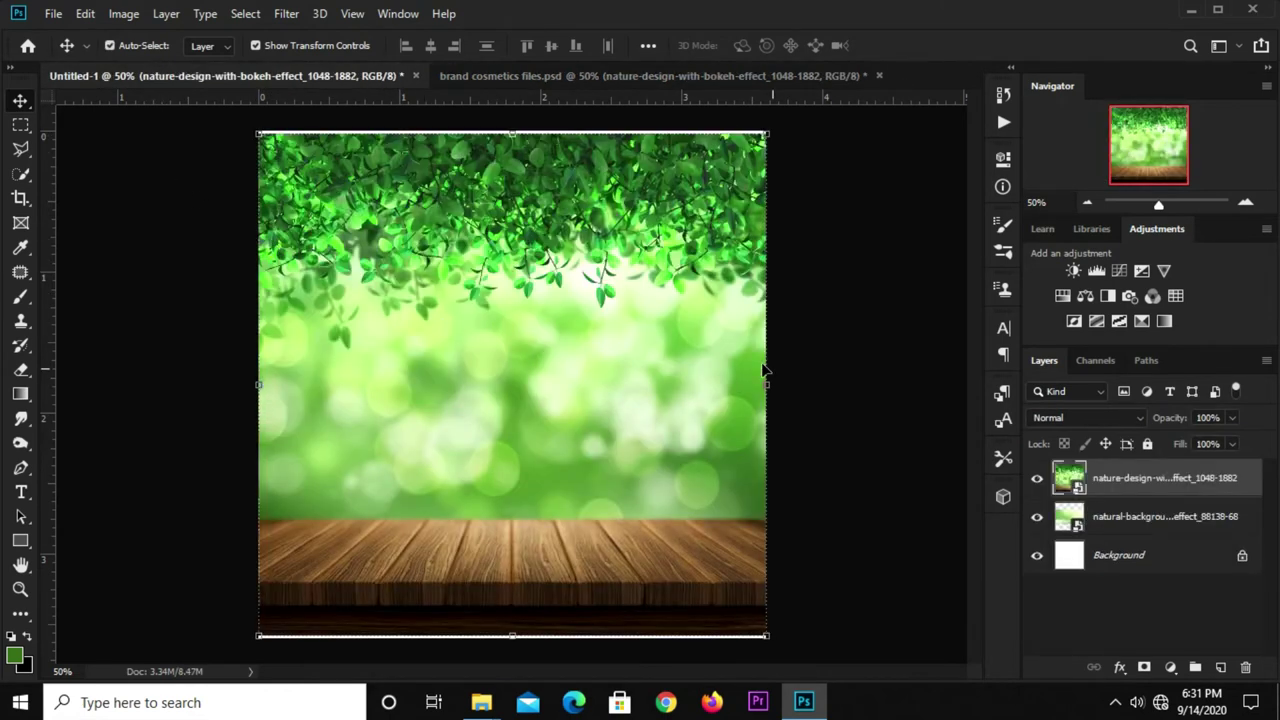
Scale the nature image up so it covers the whole canvas
key("ctrl+t")
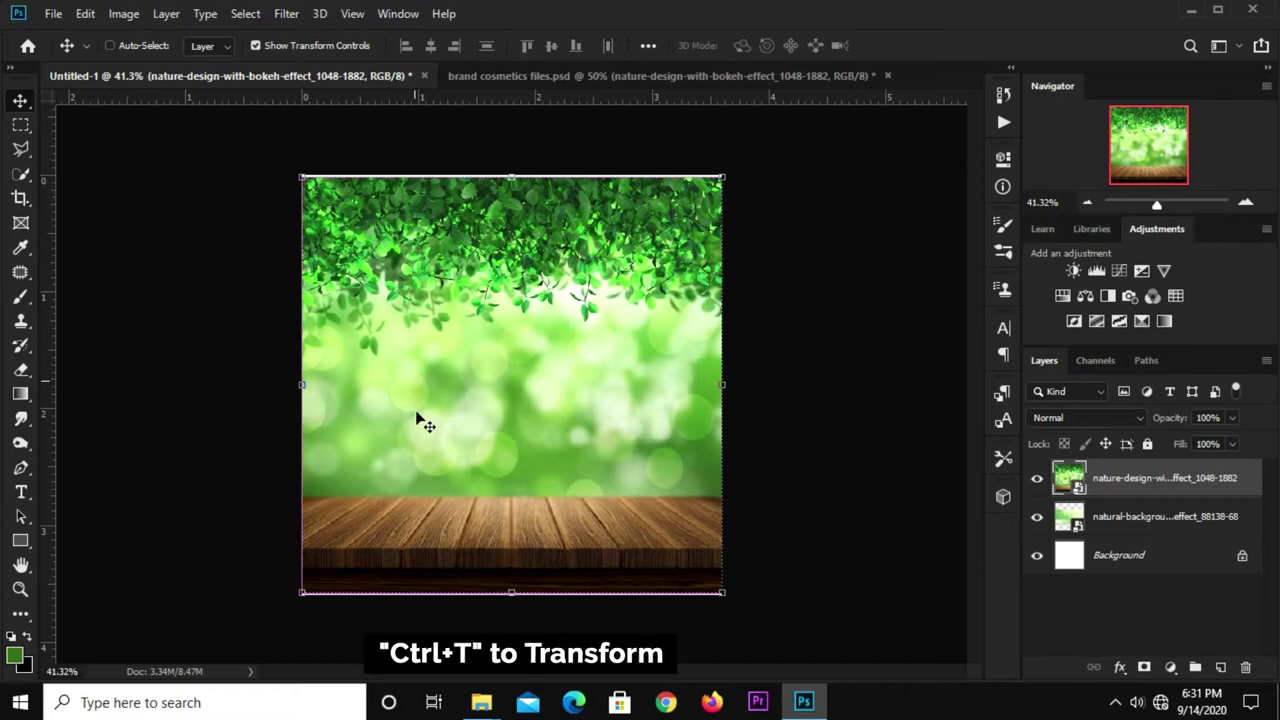
key("ctrl+t")
left_click_drag(511, 592, 511, 608)
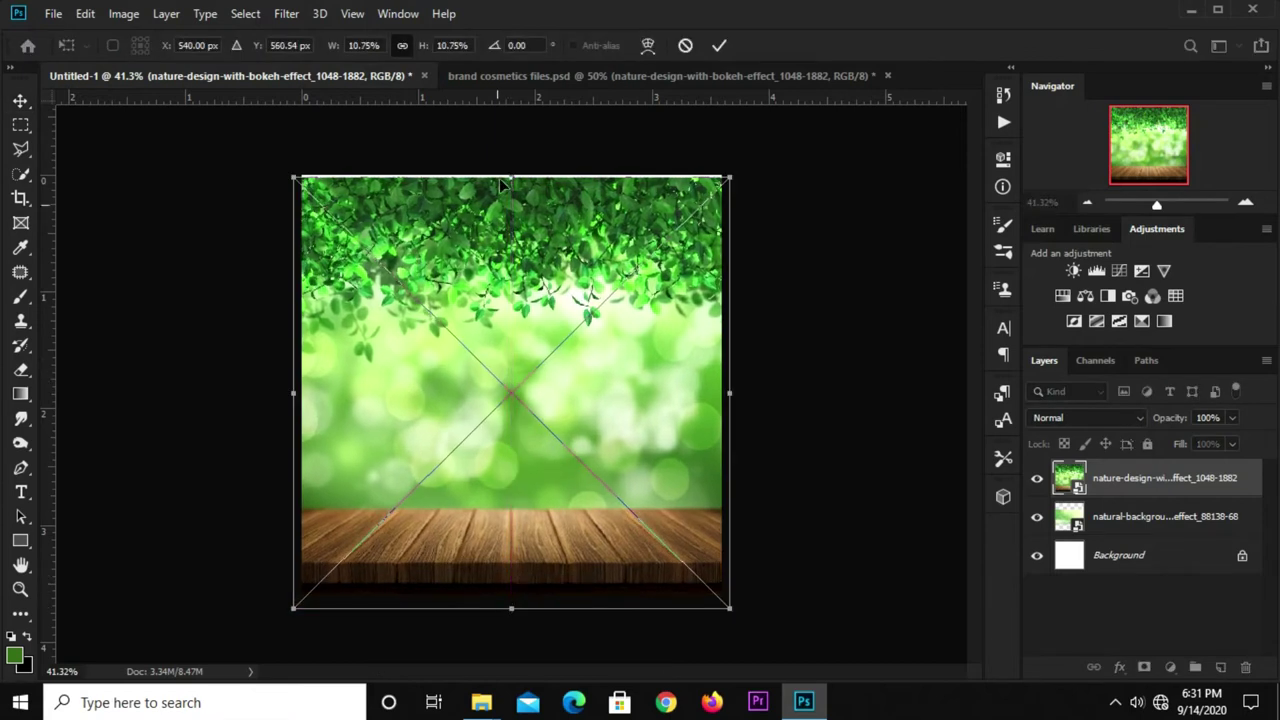
left_click_drag(503, 183, 508, 160)
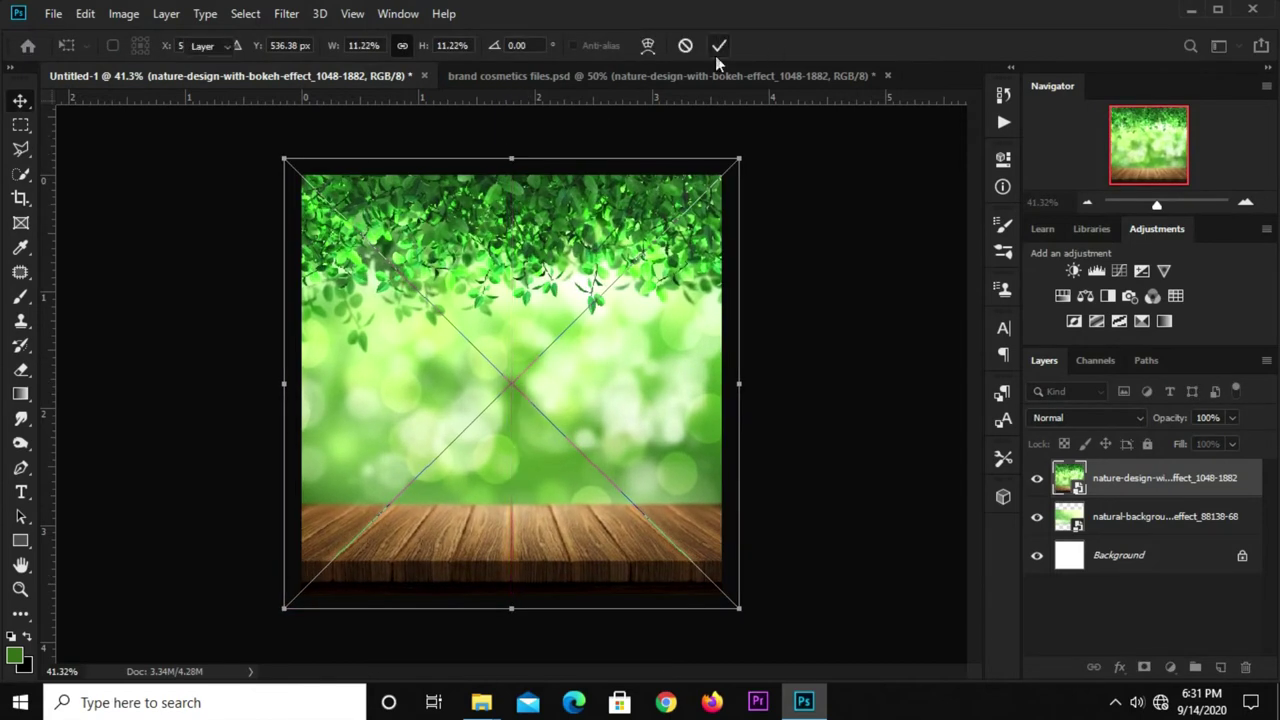
key("Return")
Fit the canvas in view and select the nature layer
key("ctrl+0")
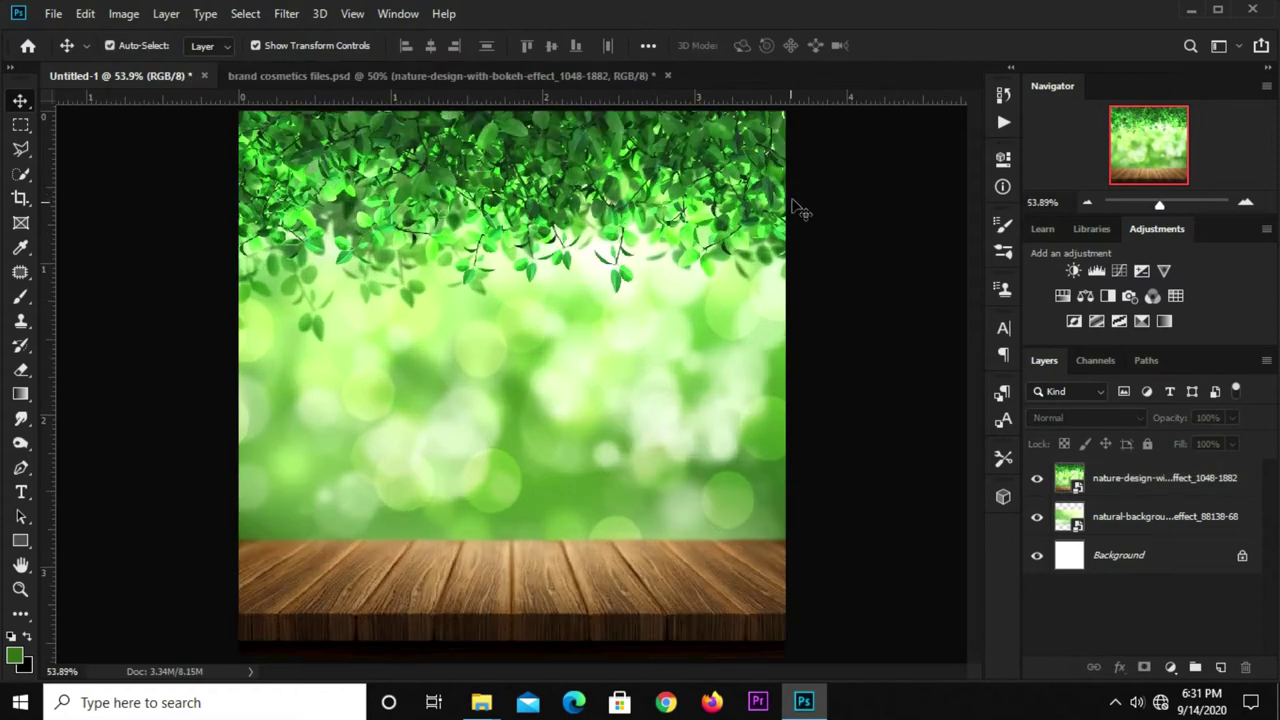
scroll(533, 213, "down", 1)
left_click(497, 220)
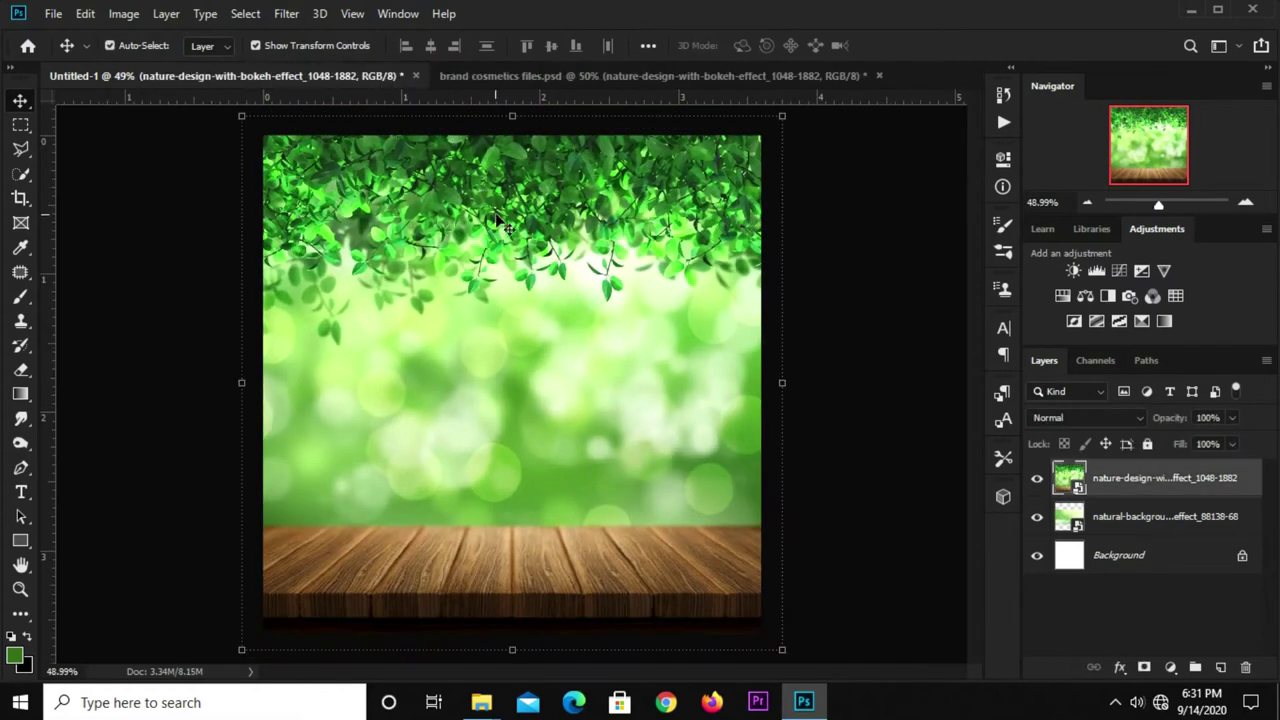
left_click(20, 173)
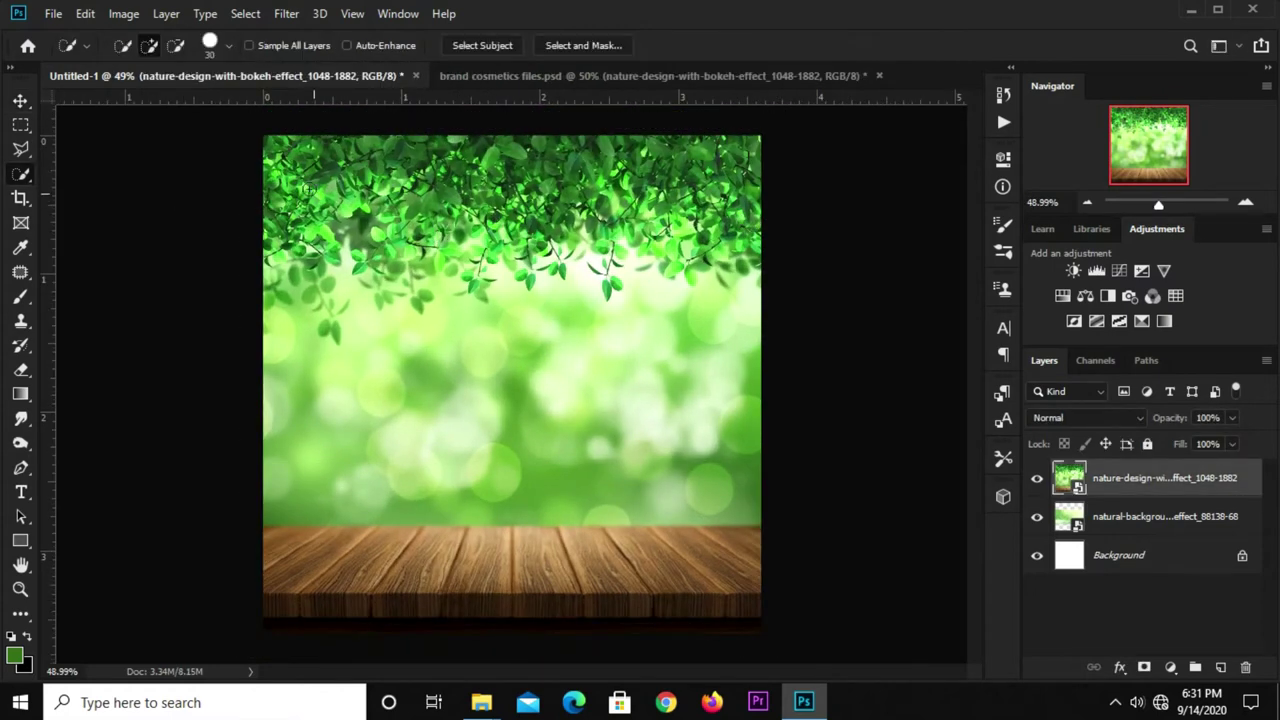
Quick-select the hanging leaves, mask them out with an inverted mask, and move the bokeh layer up
mouse_move(270, 147)
left_mouse_down()
mouse_move(328, 330)
mouse_move(412, 188)
mouse_move(707, 186)
mouse_move(745, 262)
mouse_move(668, 230)
left_mouse_up()
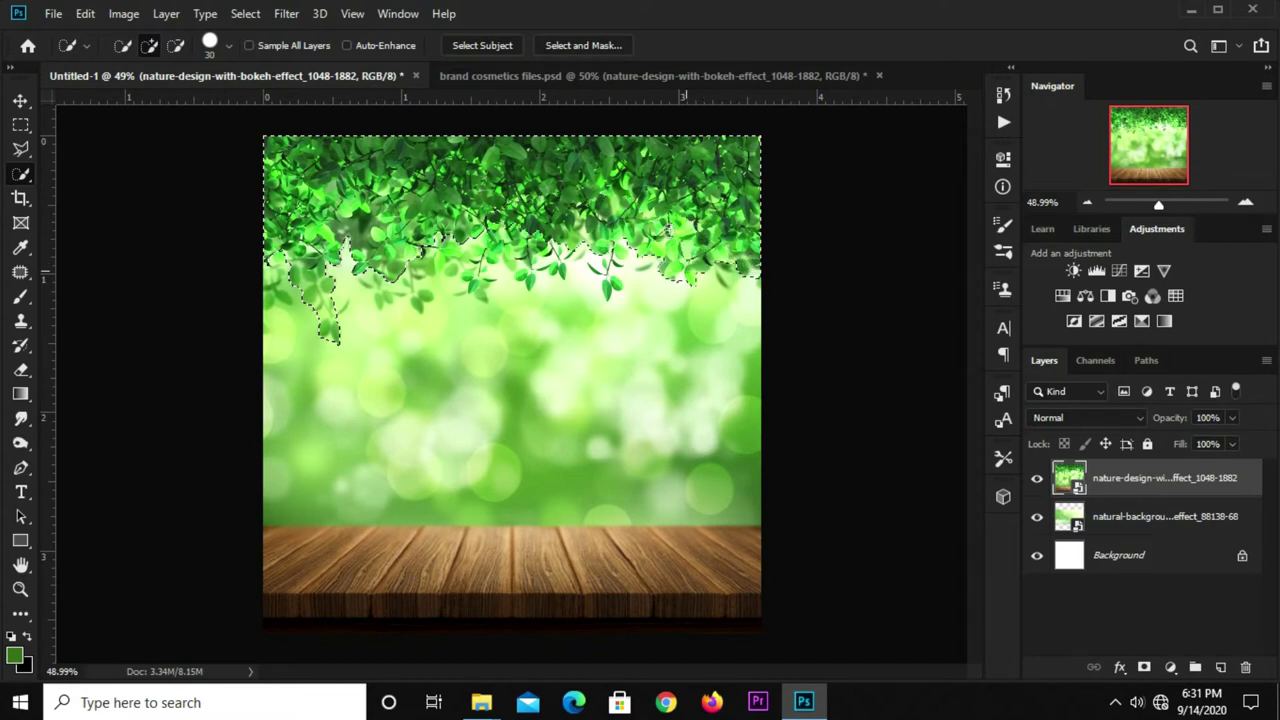
mouse_move(650, 268)
left_mouse_down()
mouse_move(604, 288)
mouse_move(473, 287)
mouse_move(440, 271)
mouse_move(417, 304)
mouse_move(385, 295)
left_mouse_up()
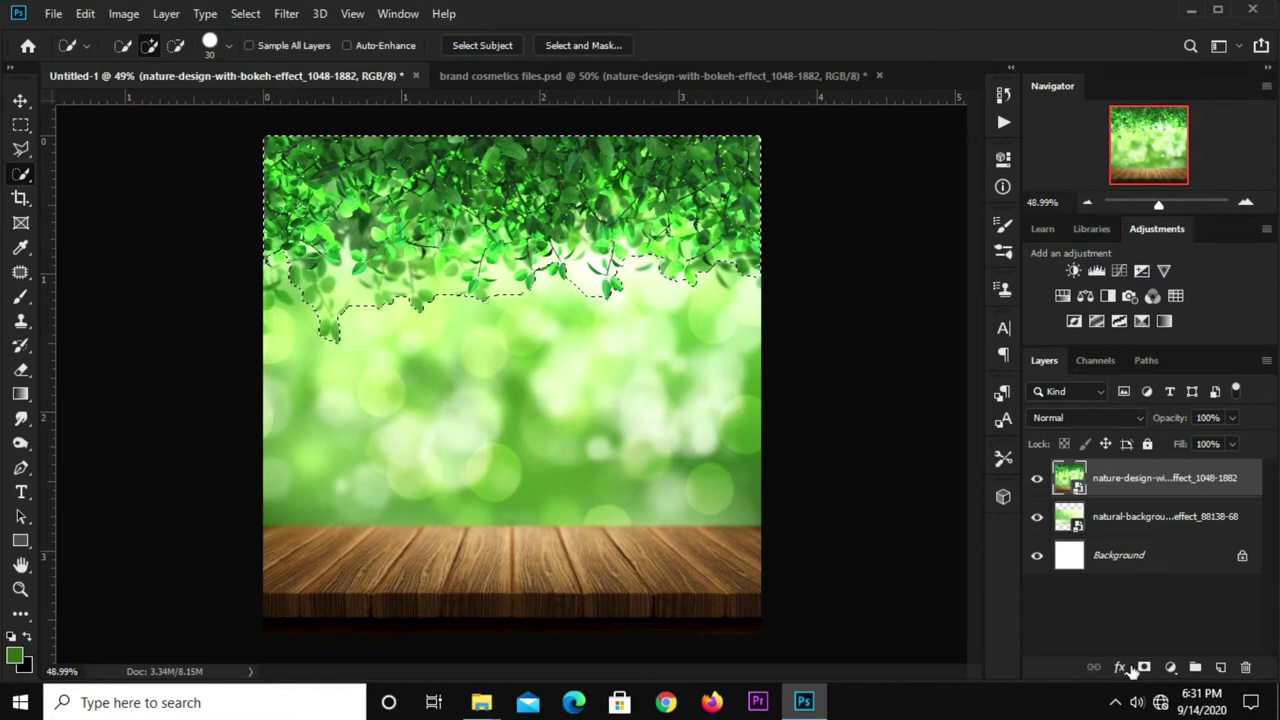
left_click(1144, 667)
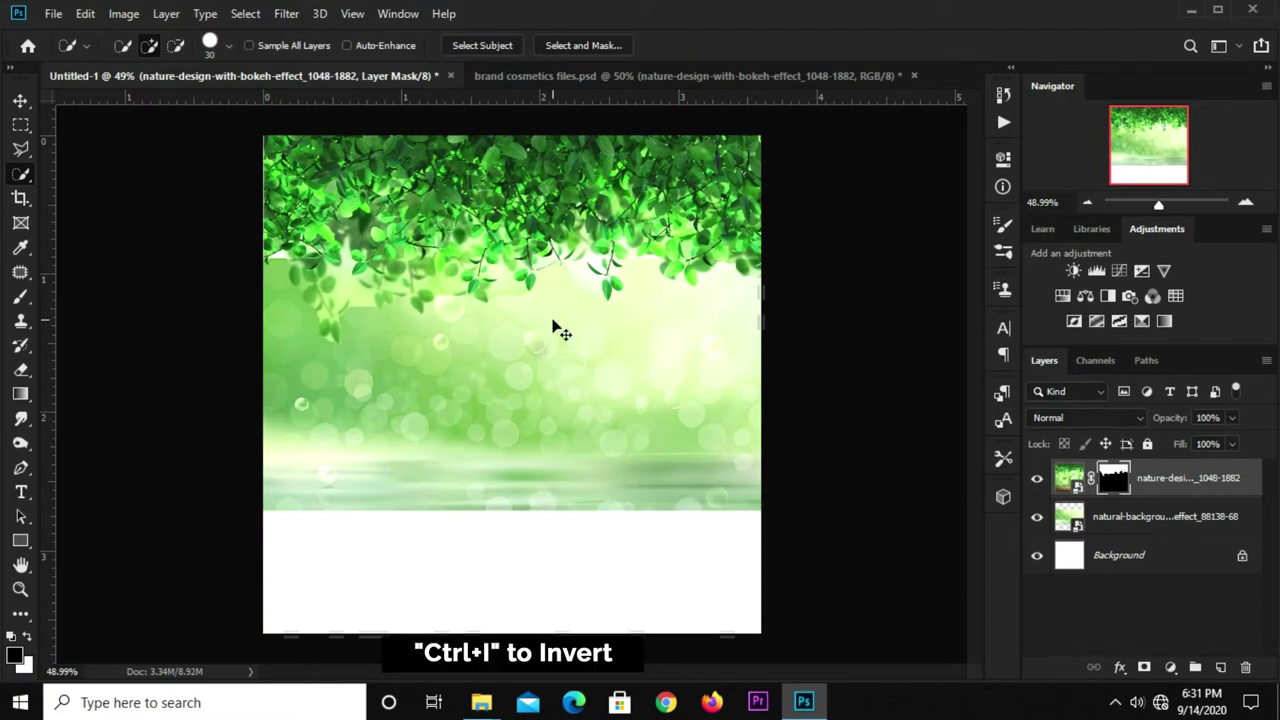
key("ctrl+i")
key("v")
mouse_move(434, 284)
left_mouse_down()
mouse_move(419, 249)
mouse_move(448, 146)
left_mouse_up()
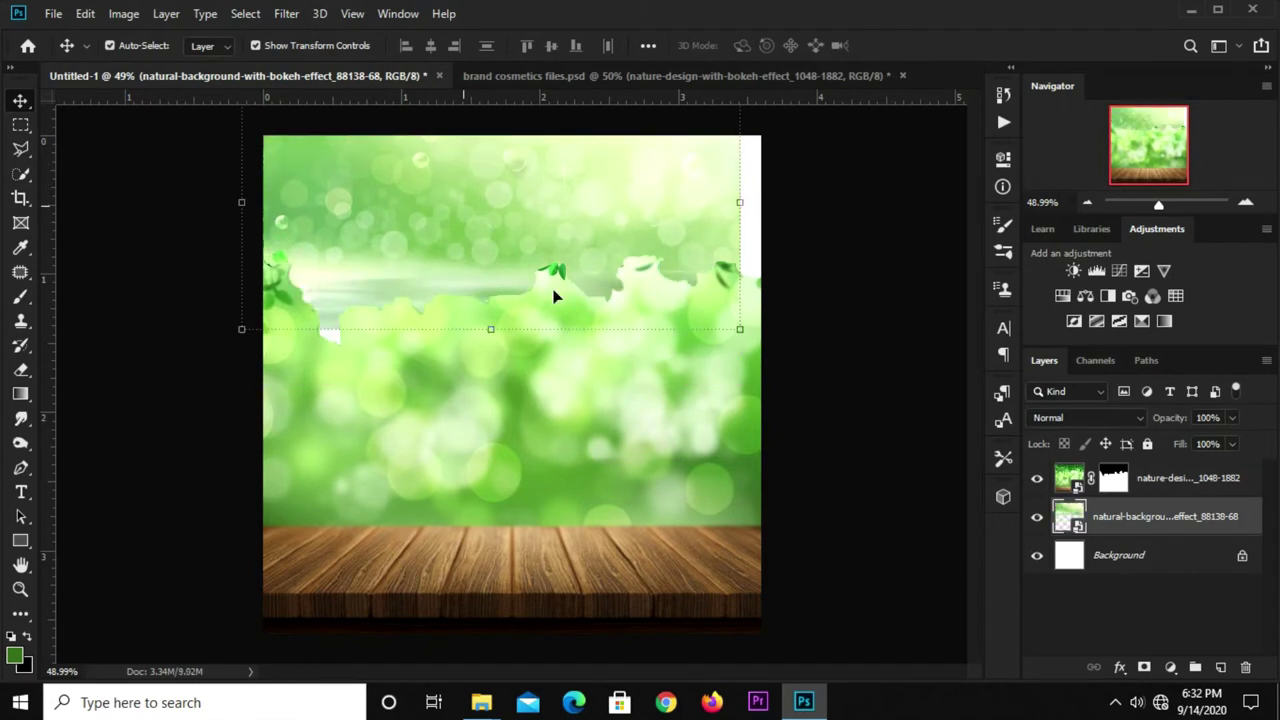
Flip the light bokeh layer and stretch it across the top of the canvas
left_click(1036, 517)
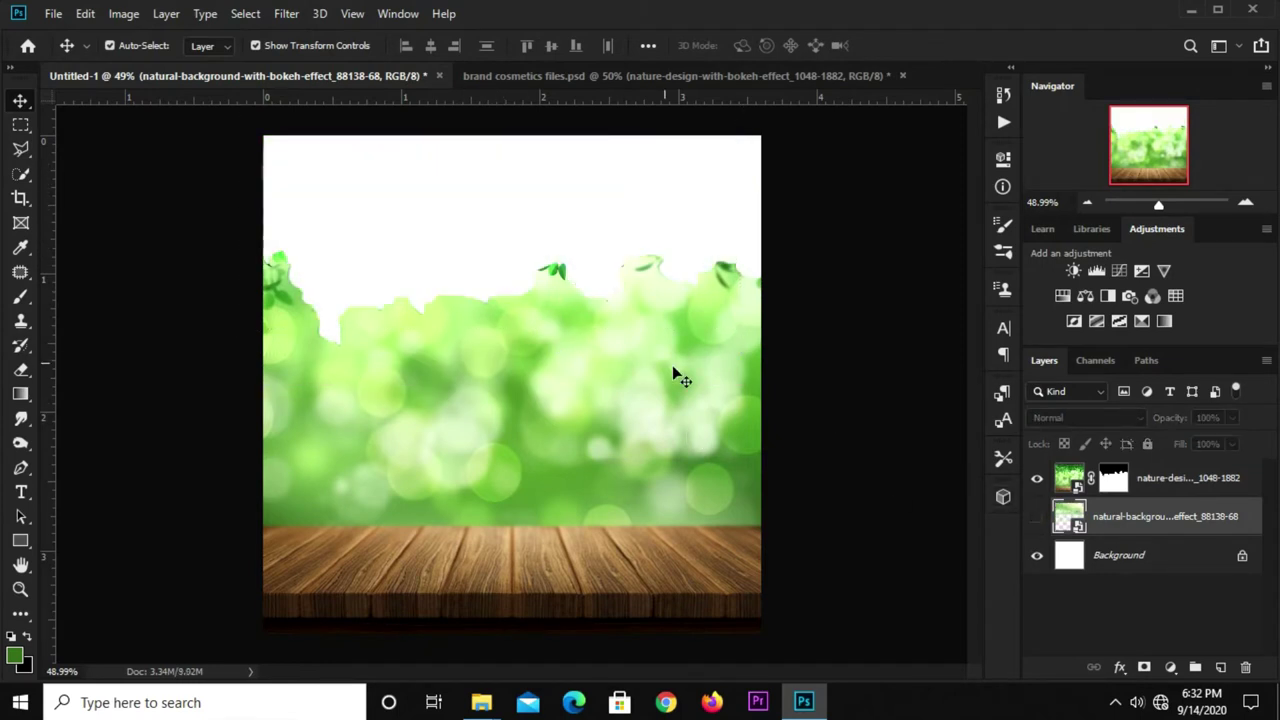
left_click(1036, 517)
left_click_drag(523, 269, 538, 341)
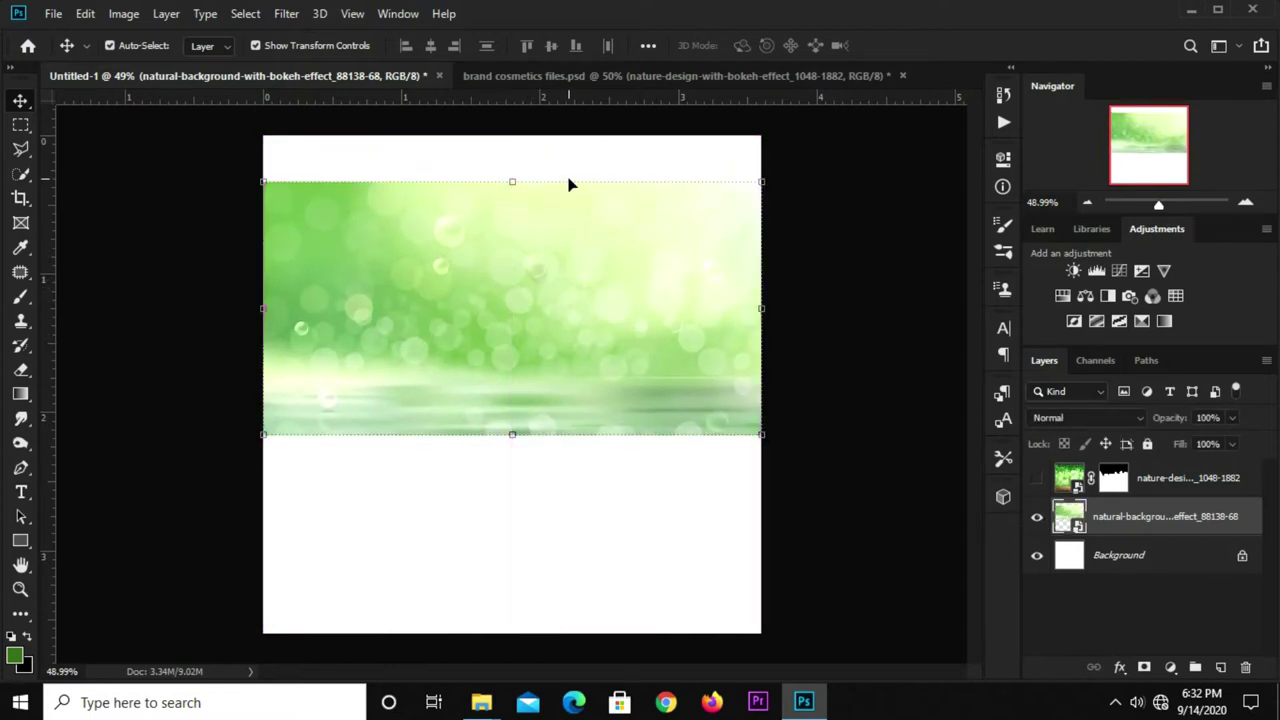
key("ctrl+t")
right_click(571, 243)
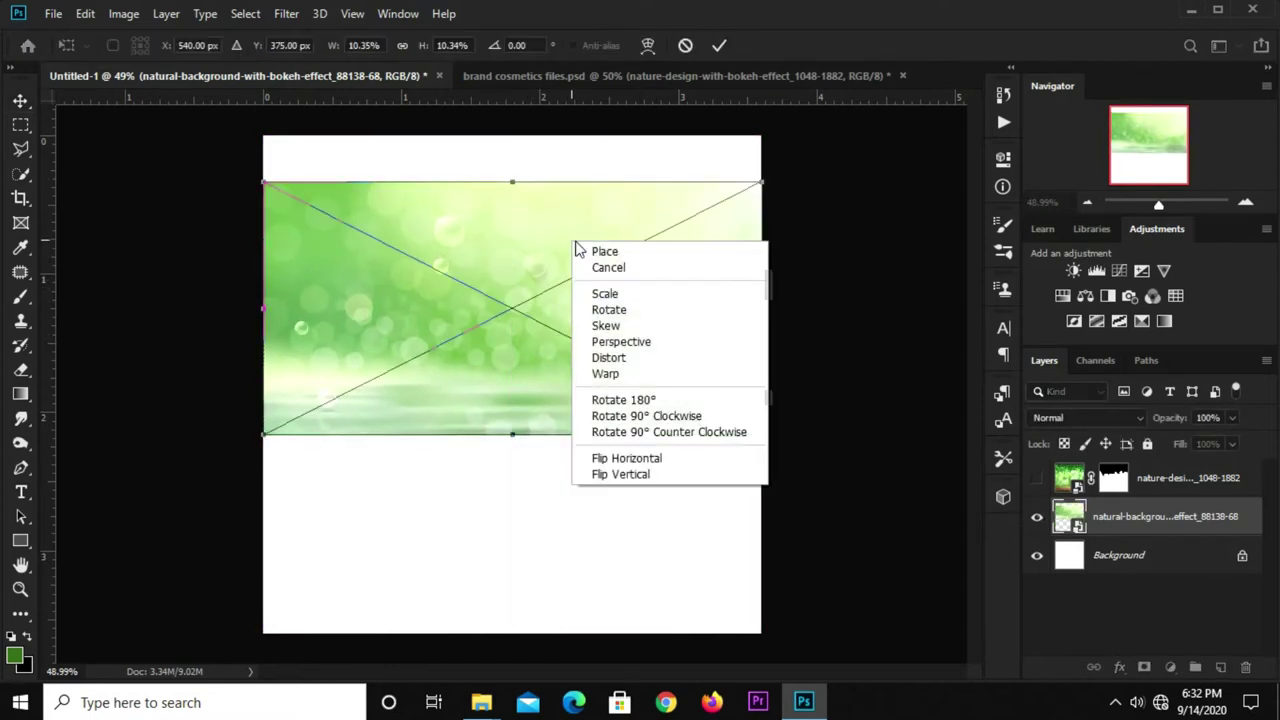
left_click(645, 473)
left_click_drag(500, 363, 489, 275)
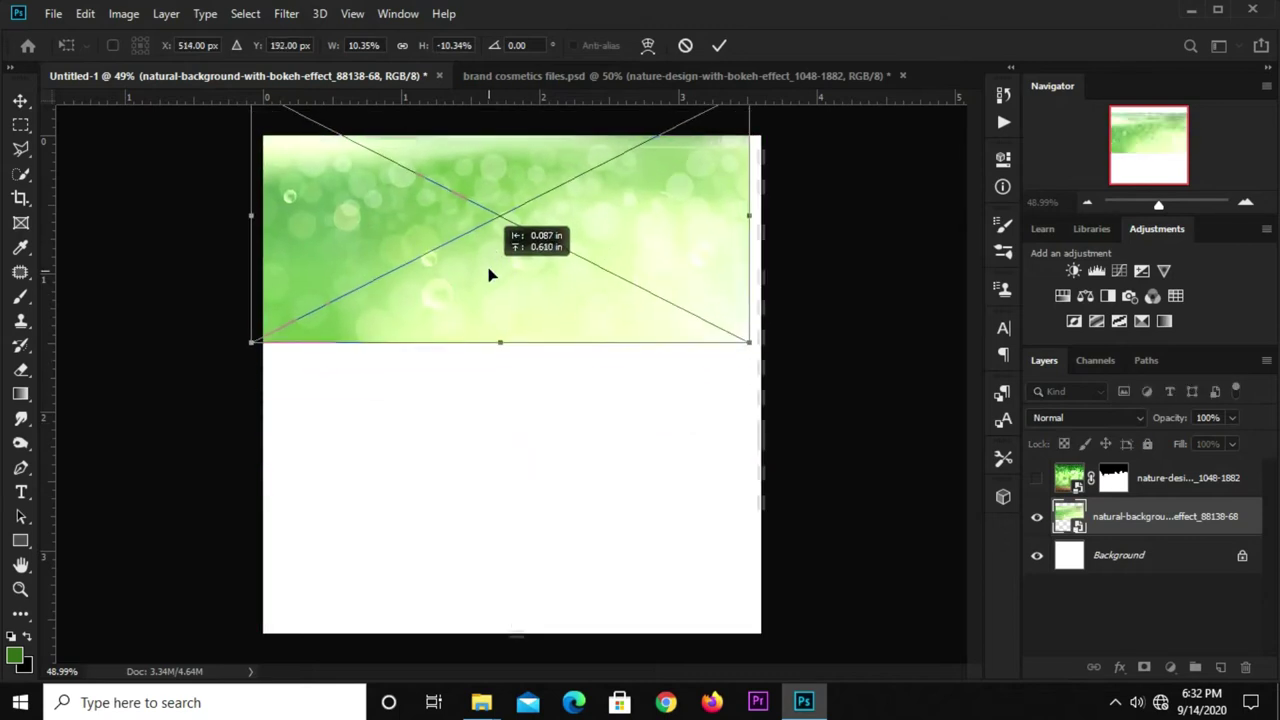
left_click_drag(749, 342, 847, 443)
left_click_drag(253, 398, 200, 425)
left_click(716, 50)
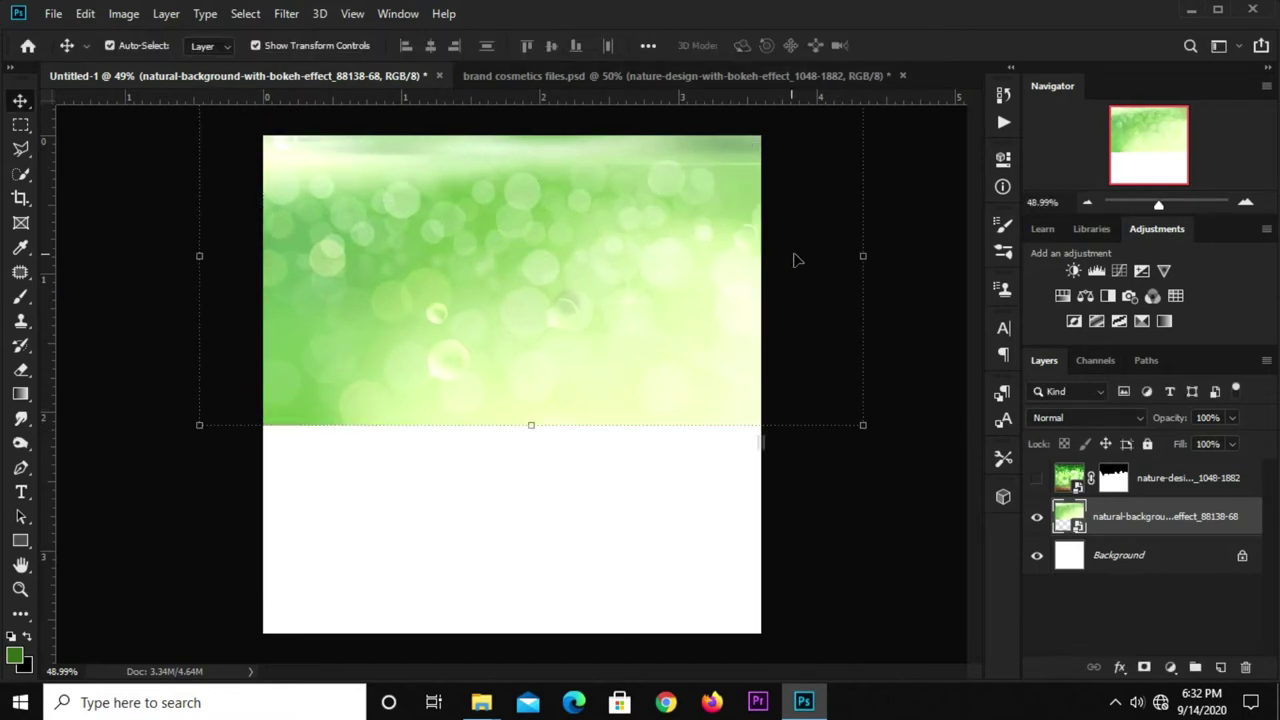
Make the bokeh-and-wood image layer visible again and select it
left_click(795, 355)
left_click(1037, 478)
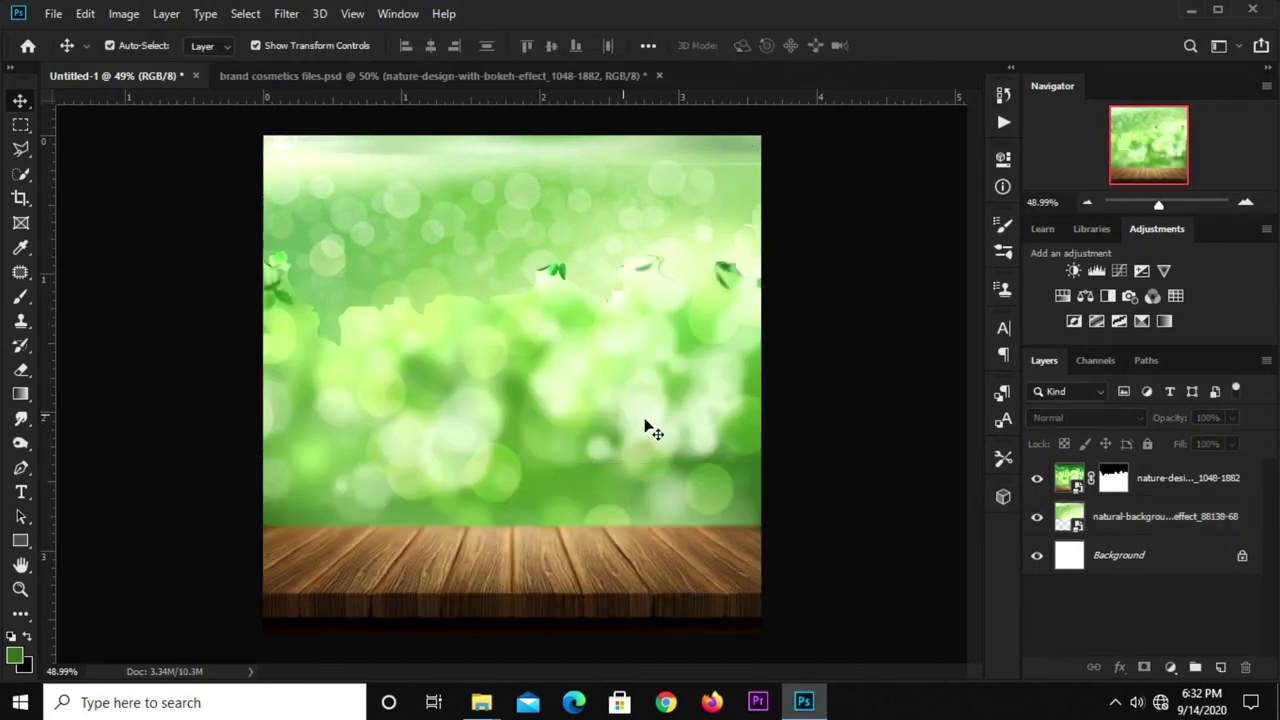
left_click(560, 412)
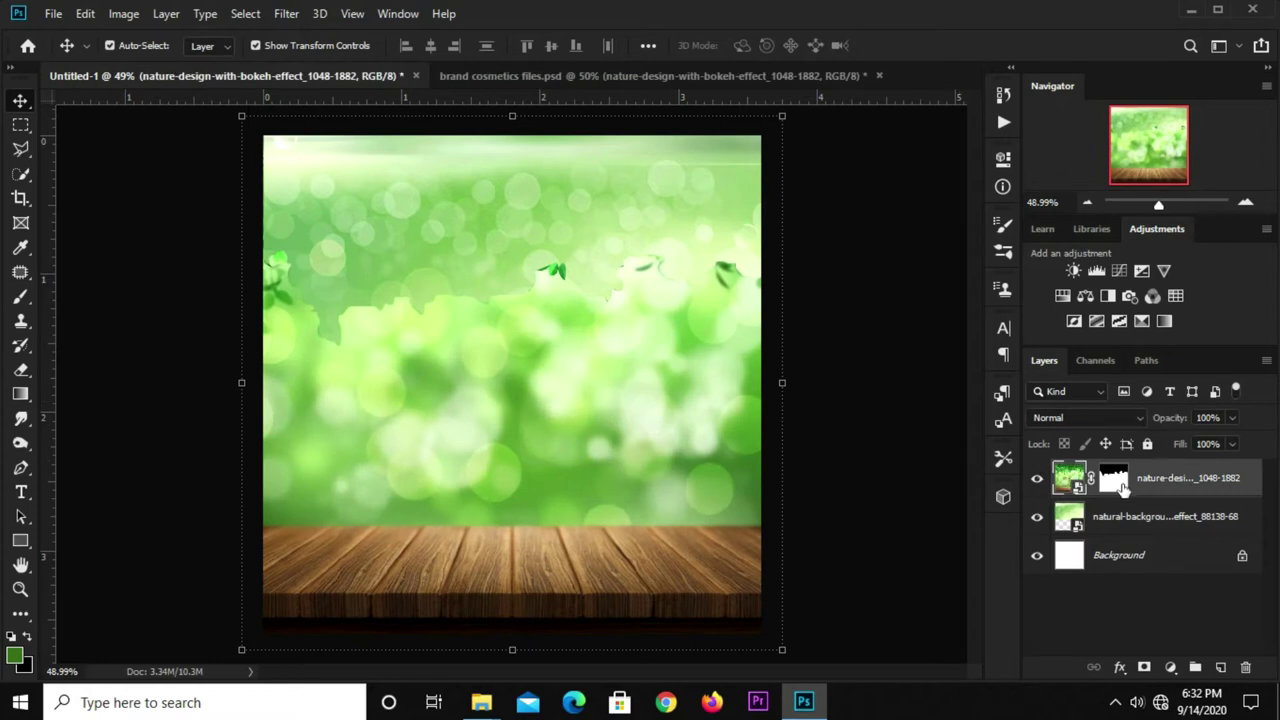
Target the top image's mask and set up a black-to-white Gradient tool
left_click(1128, 479)
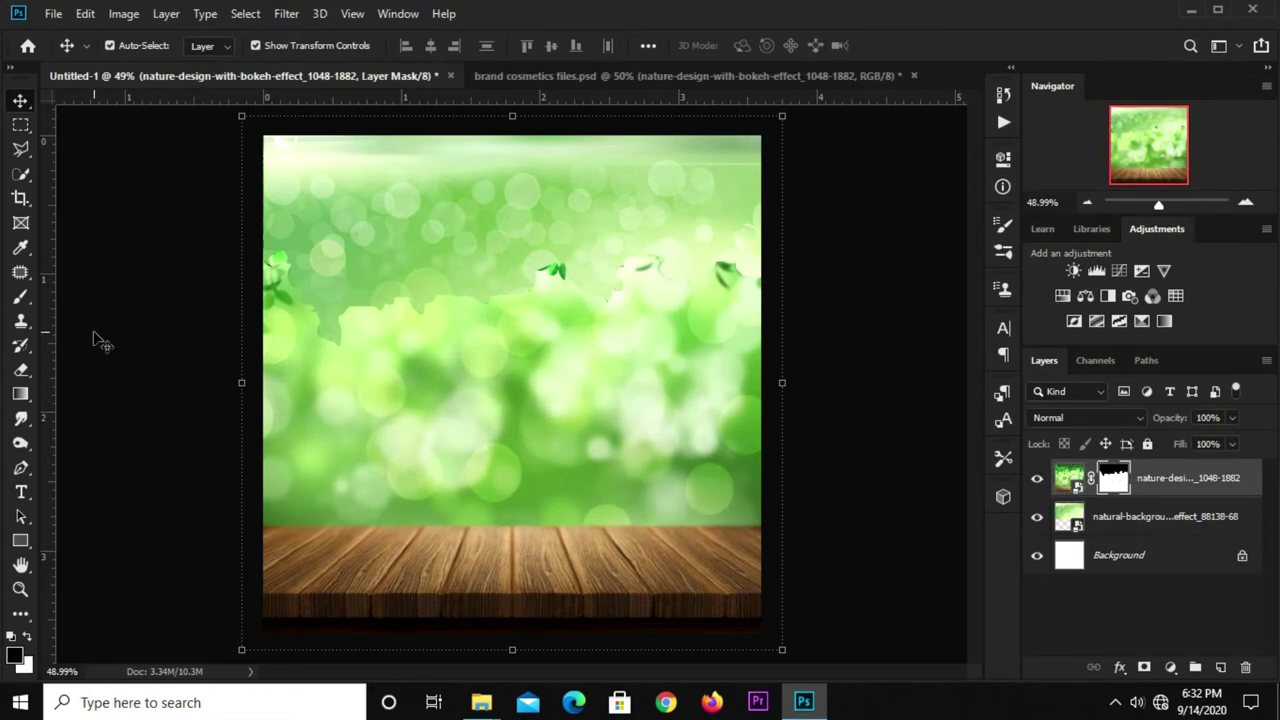
left_click(19, 396)
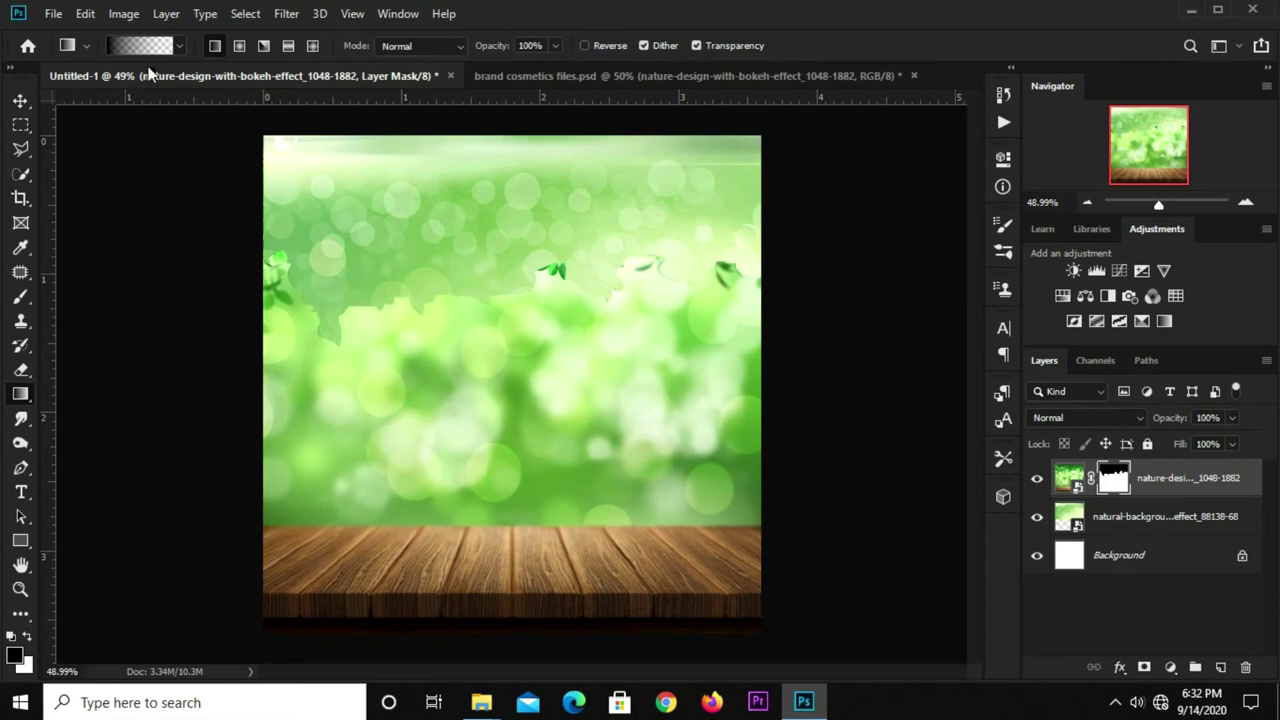
left_click(145, 46)
left_click_drag(718, 263, 557, 264)
left_click(595, 263)
key("Return")
Drag vertical gradients on the mask until the image's top fades softly into the bokeh
left_click_drag(511, 196, 513, 455)
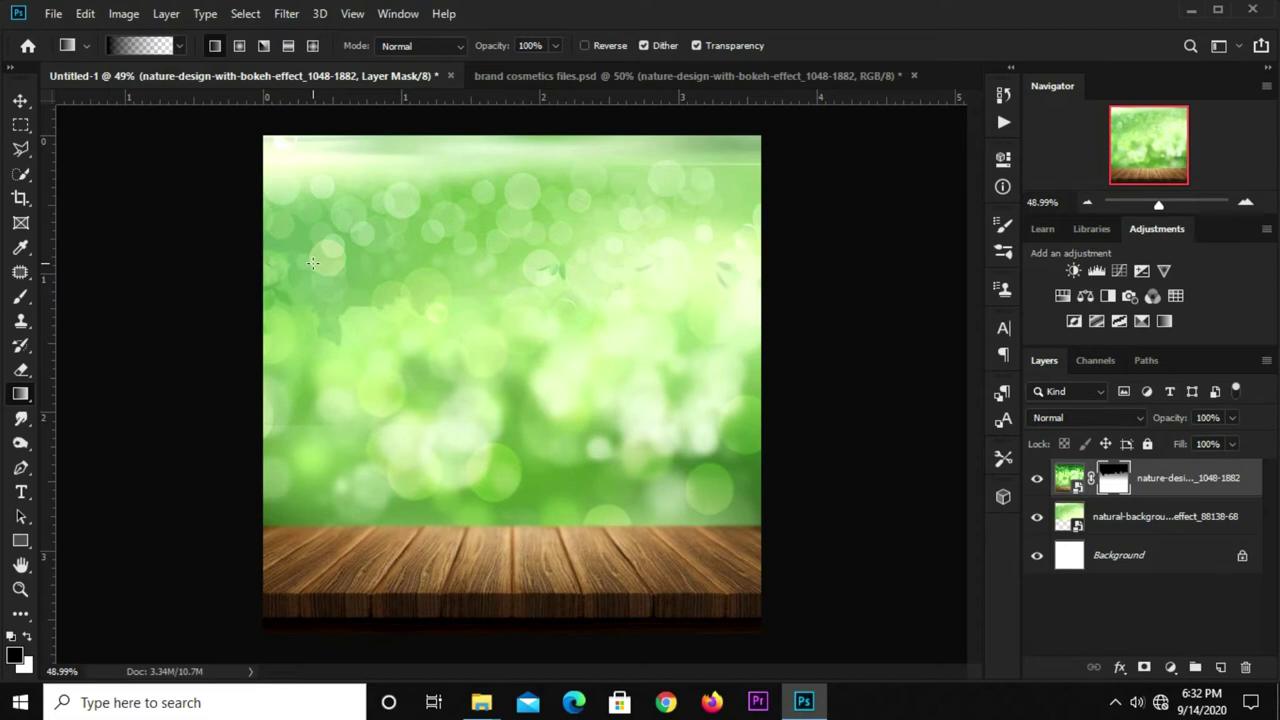
key("ctrl+z")
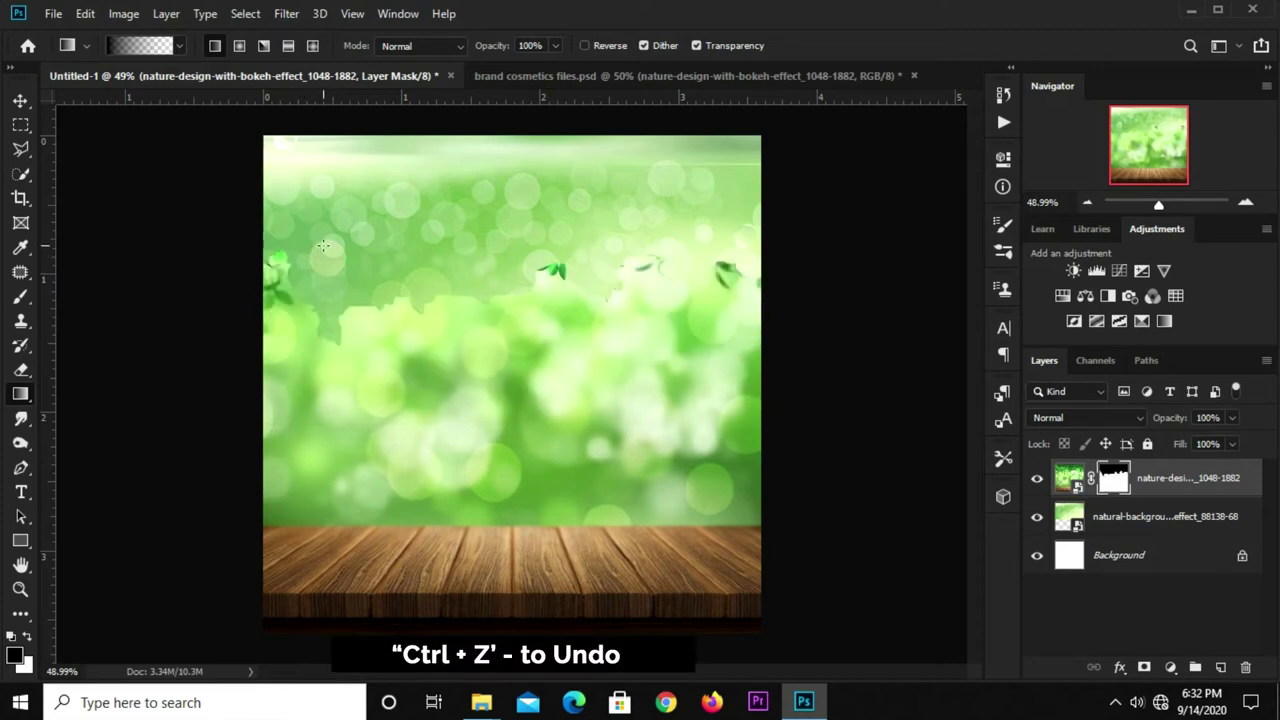
left_click_drag(323, 250, 323, 390)
left_click_drag(412, 256, 413, 390)
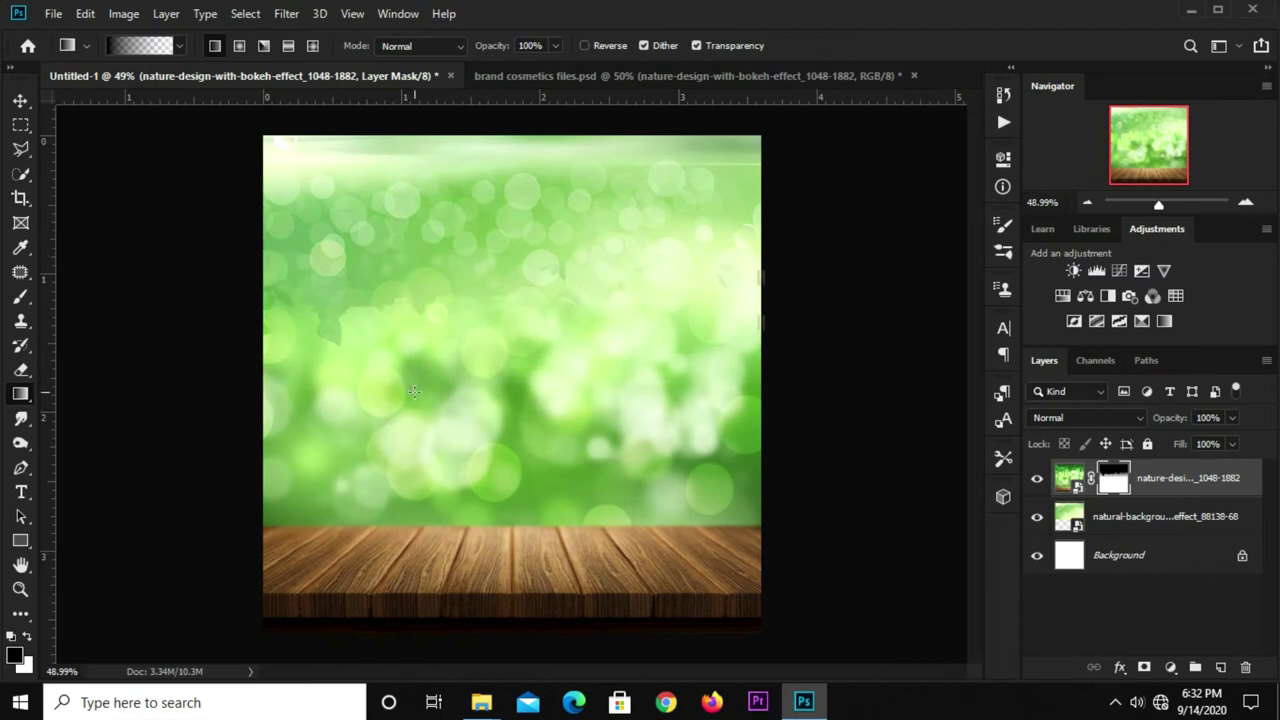
left_click_drag(347, 265, 352, 378)
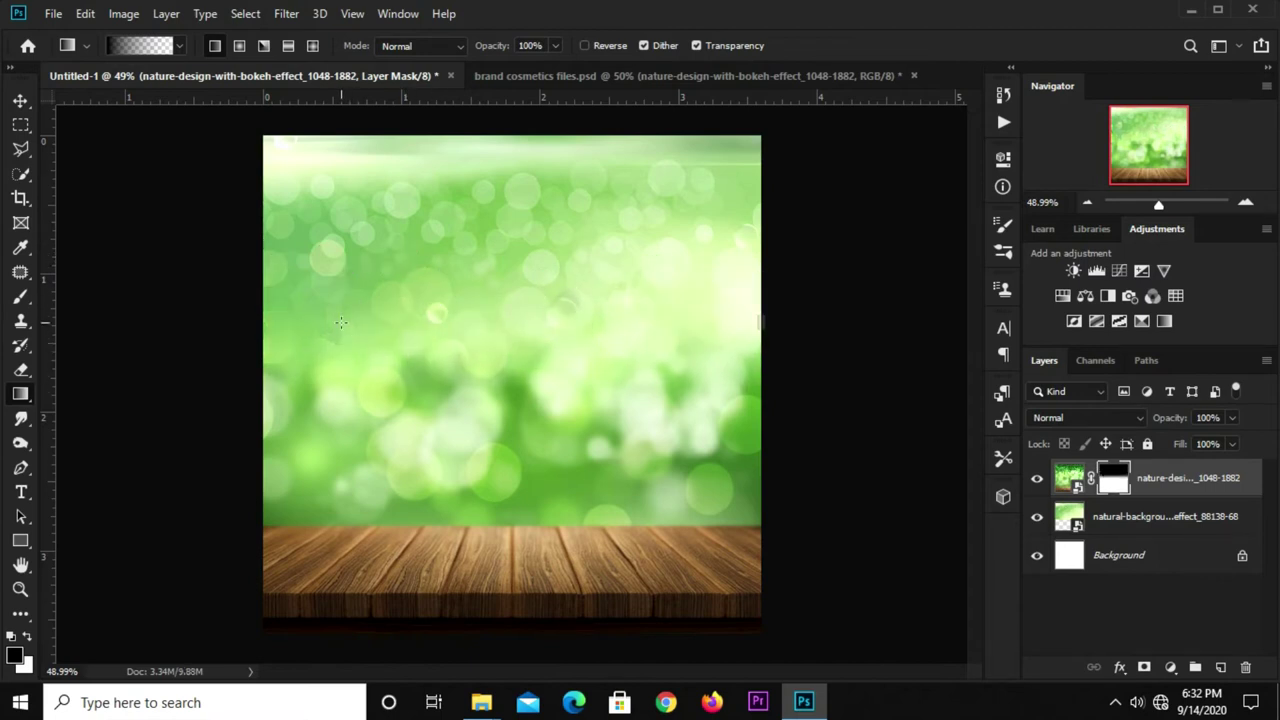
left_click_drag(337, 287, 338, 392)
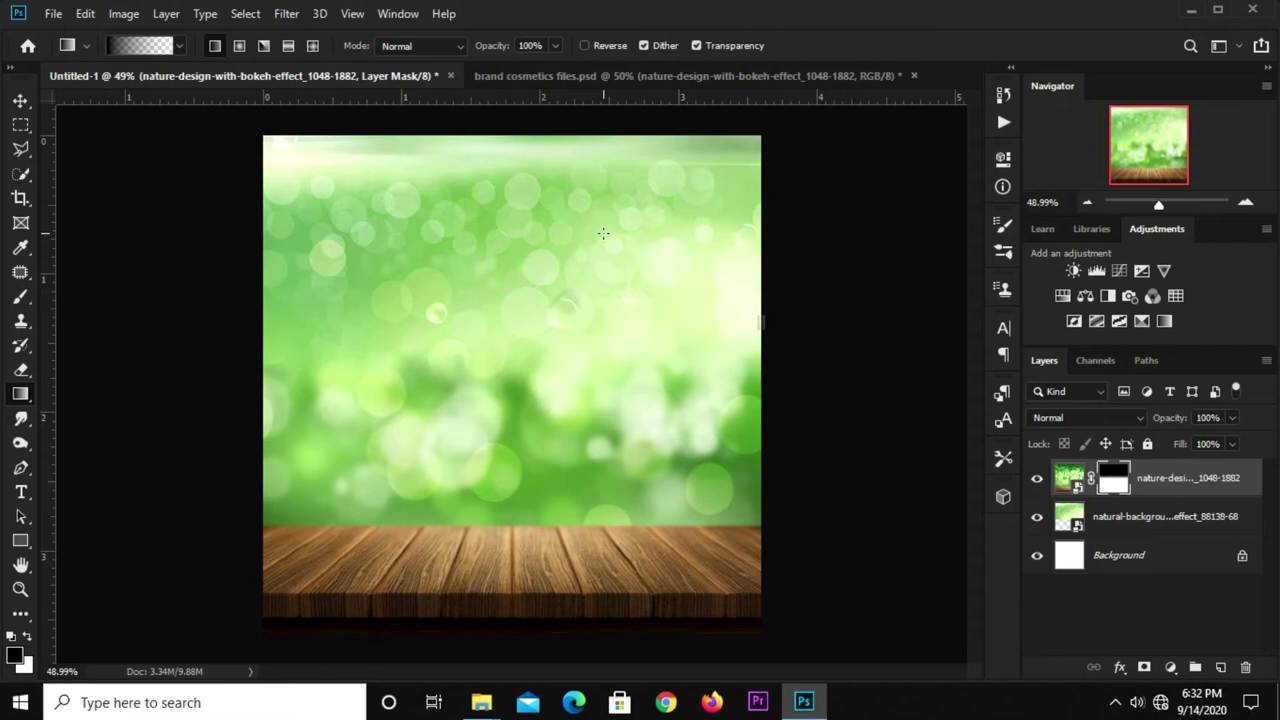
left_click_drag(523, 236, 526, 349)
left_click_drag(526, 408, 526, 410)
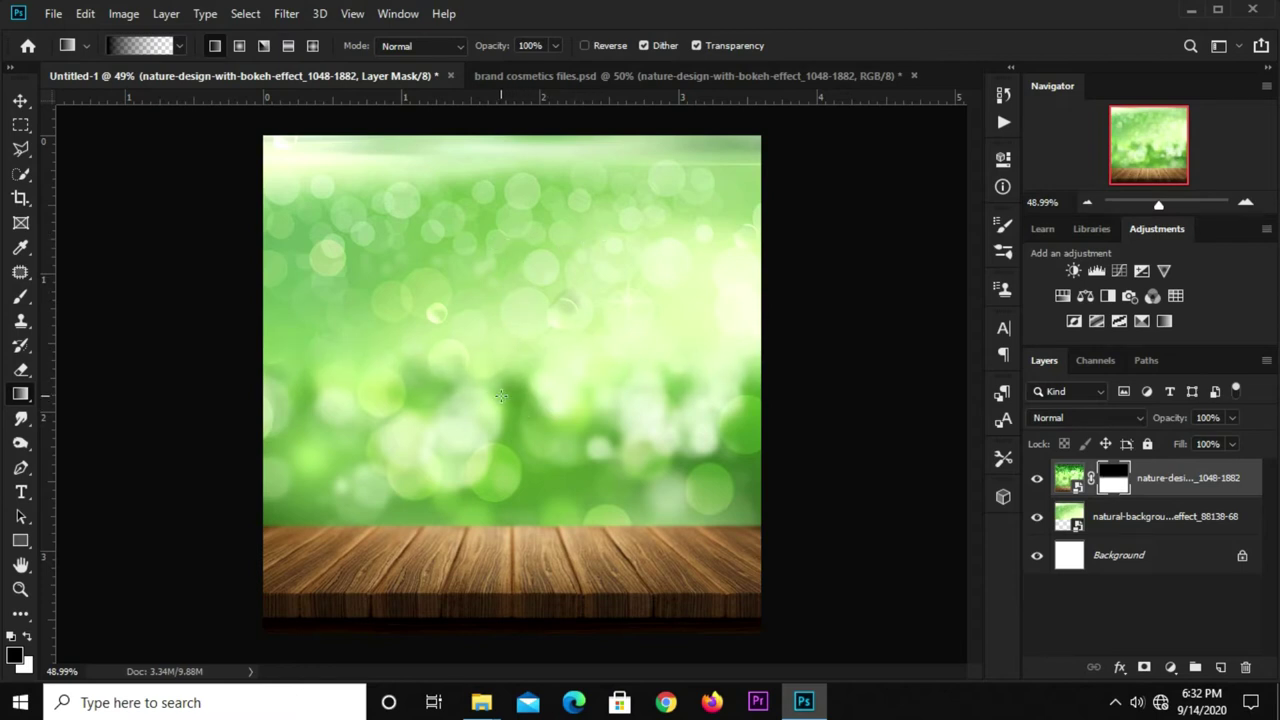
left_click_drag(407, 322, 405, 385)
key("v")
left_click(778, 407)
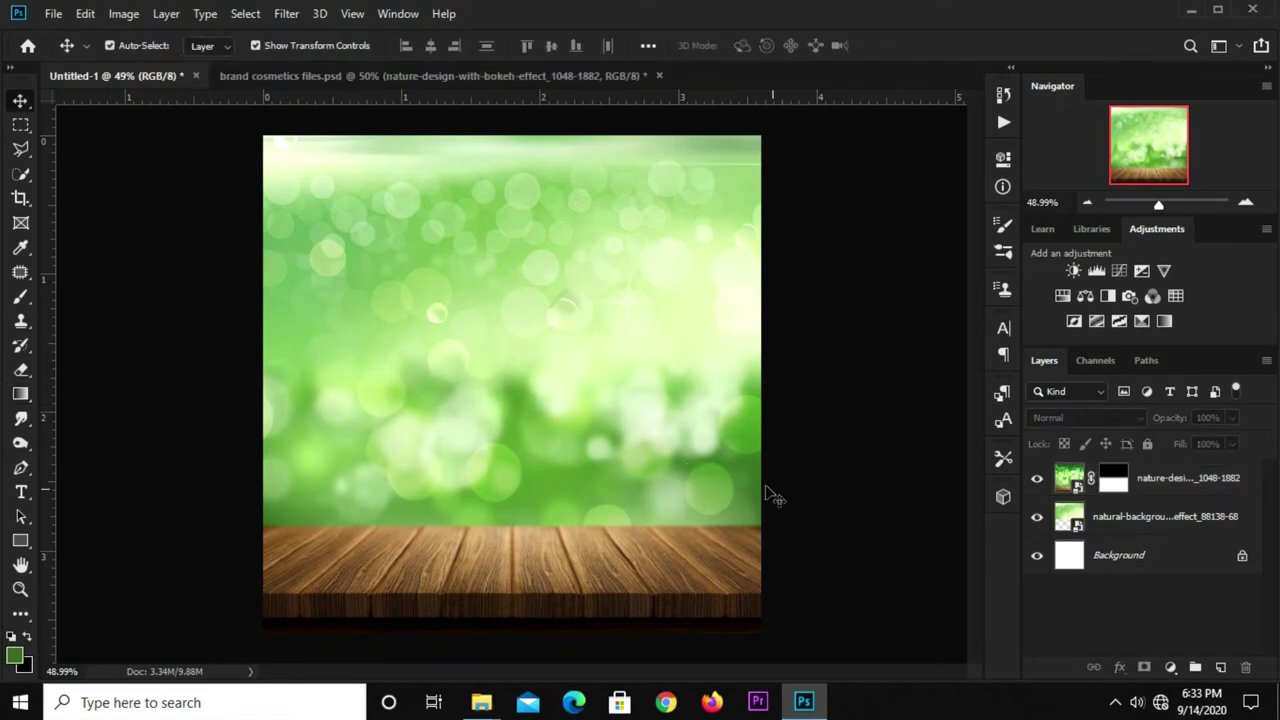
Hide the top image, stretch the light bokeh layer slightly taller, and apply the transform
left_click(1037, 478)
left_click(612, 245)
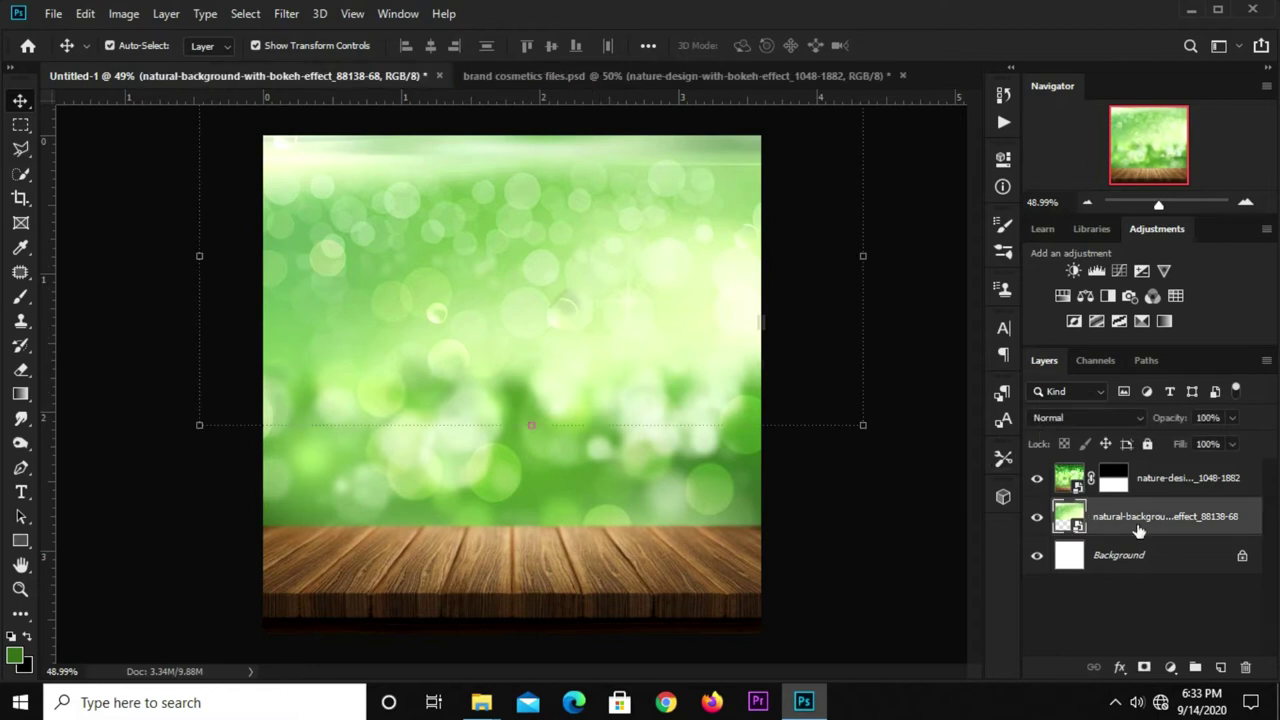
left_click_drag(531, 425, 530, 438)
left_click(719, 45)
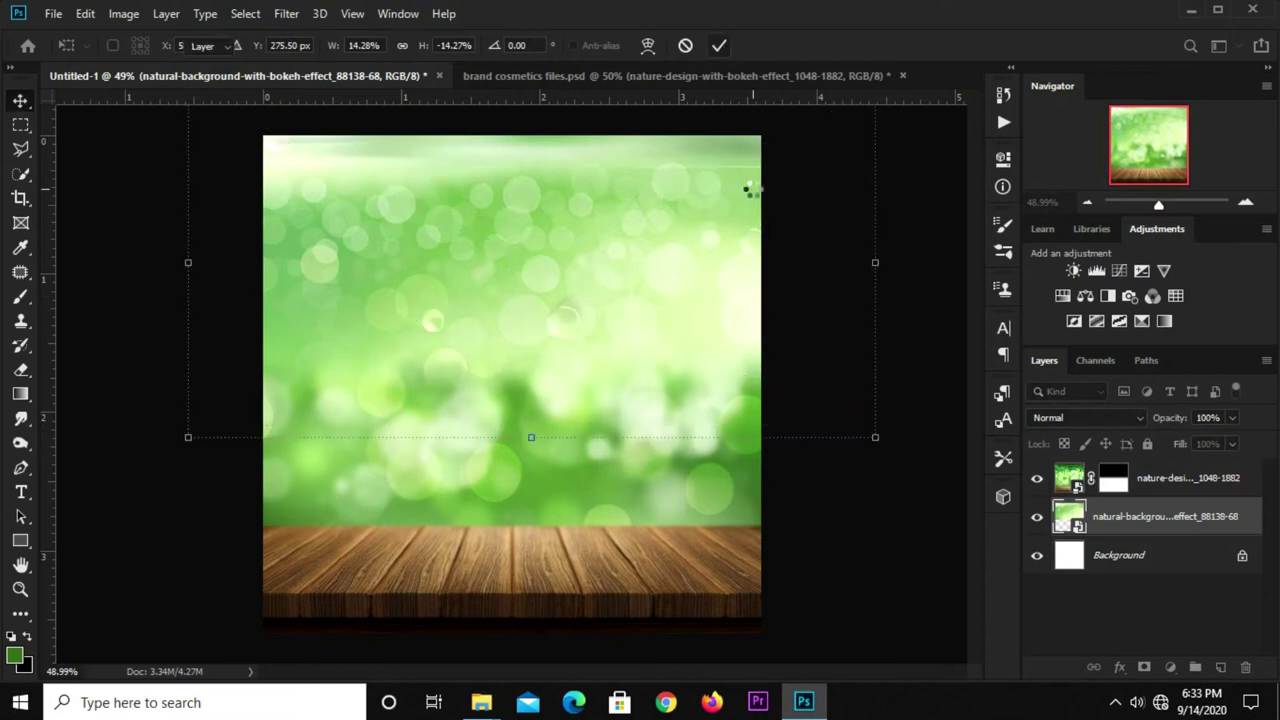
left_click(785, 316)
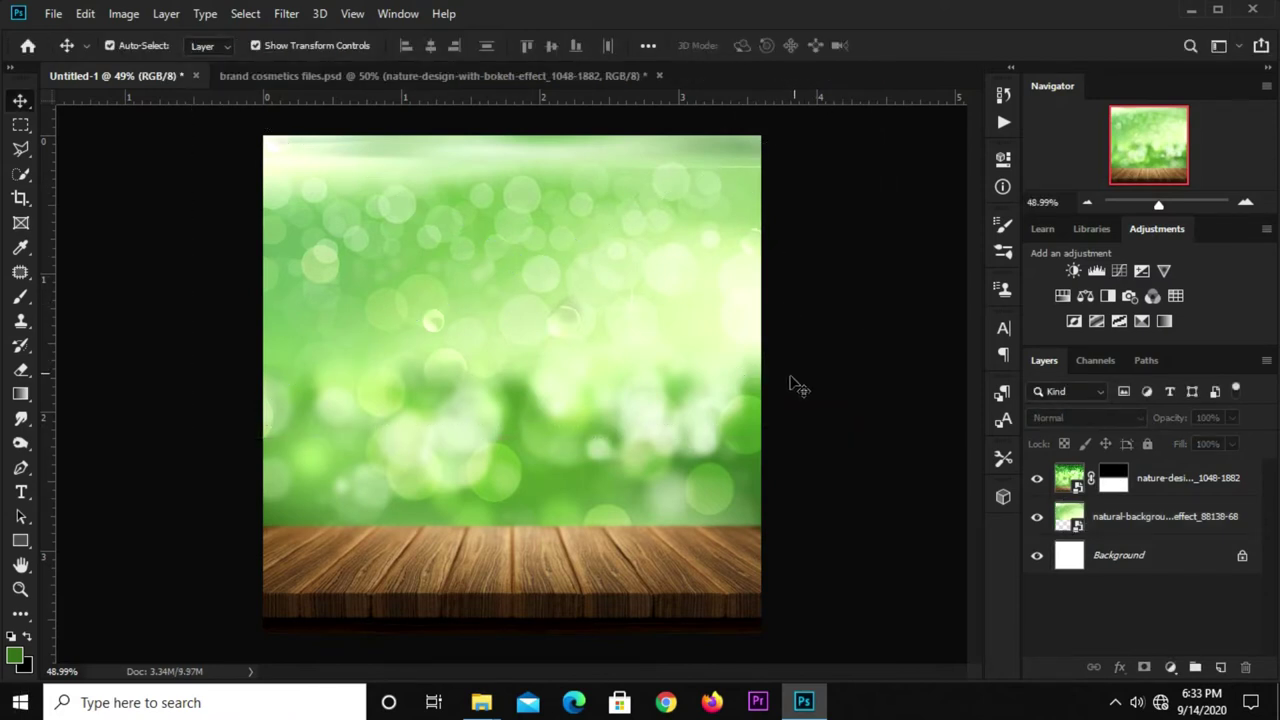
Add a Levels adjustment with output white 177, clipped to the bokeh-and-wood image
left_click(1160, 480)
left_click(1170, 667)
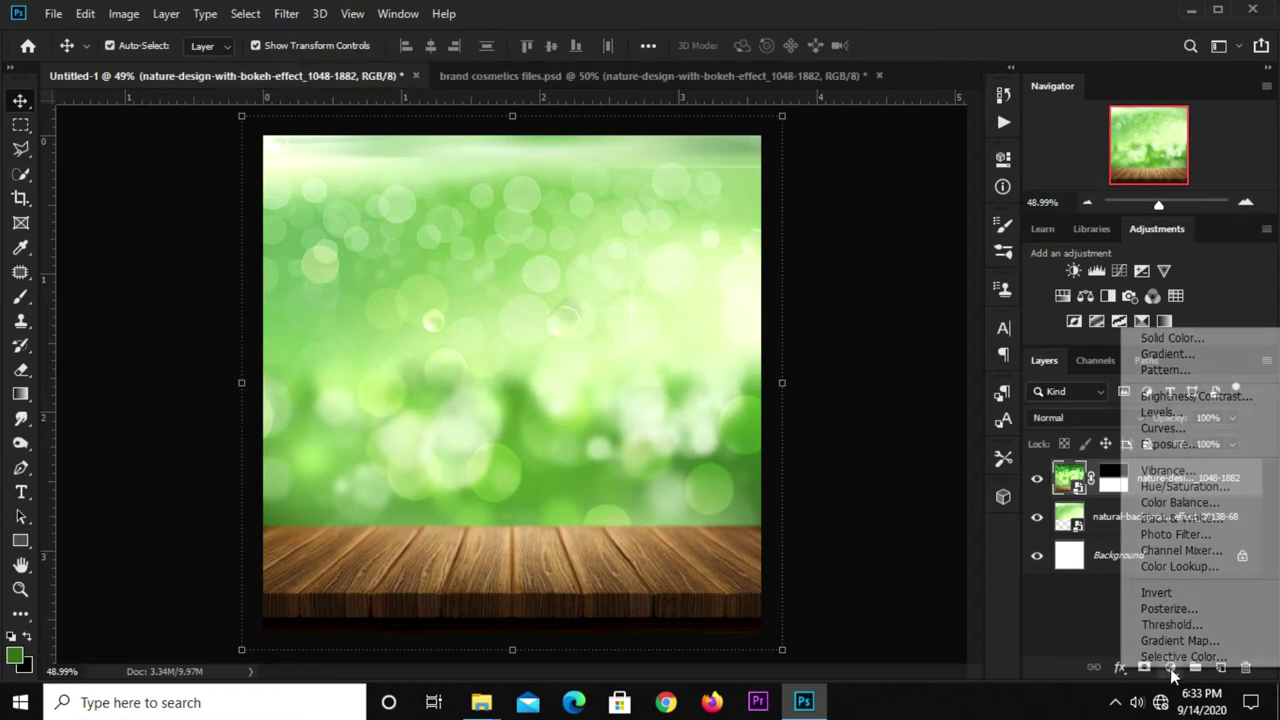
left_click(1160, 412)
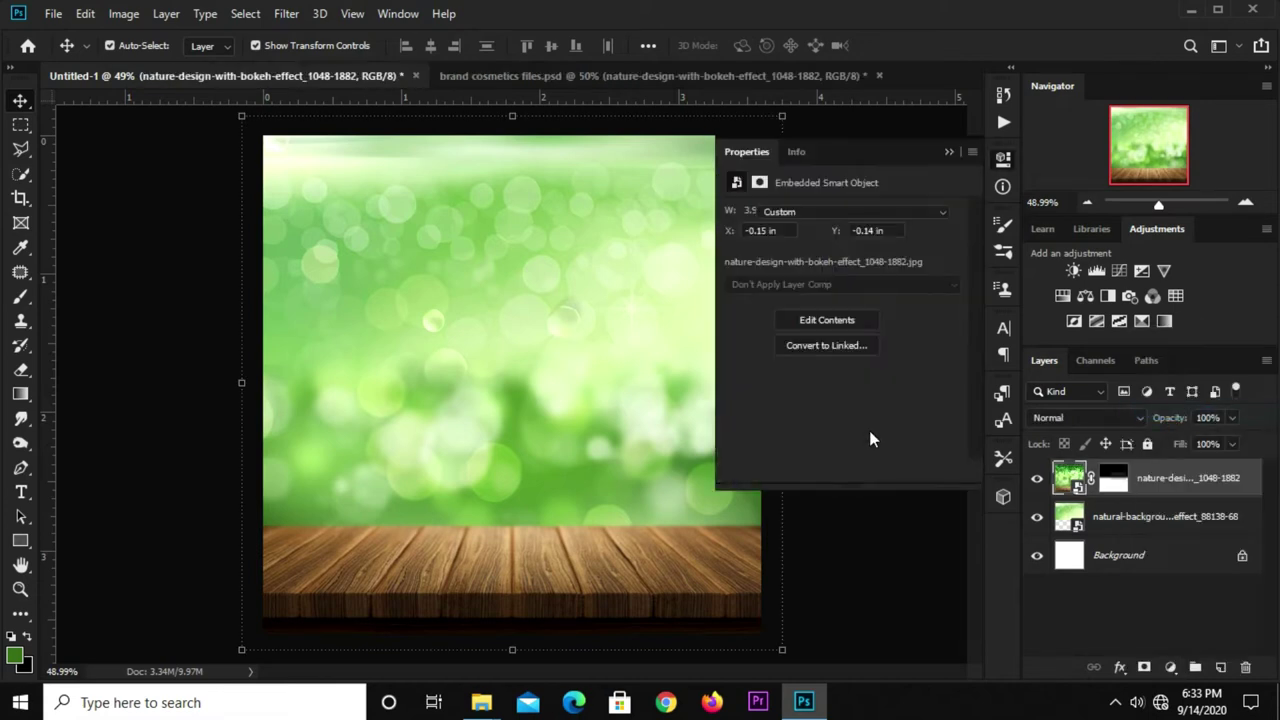
left_click_drag(955, 405, 893, 403)
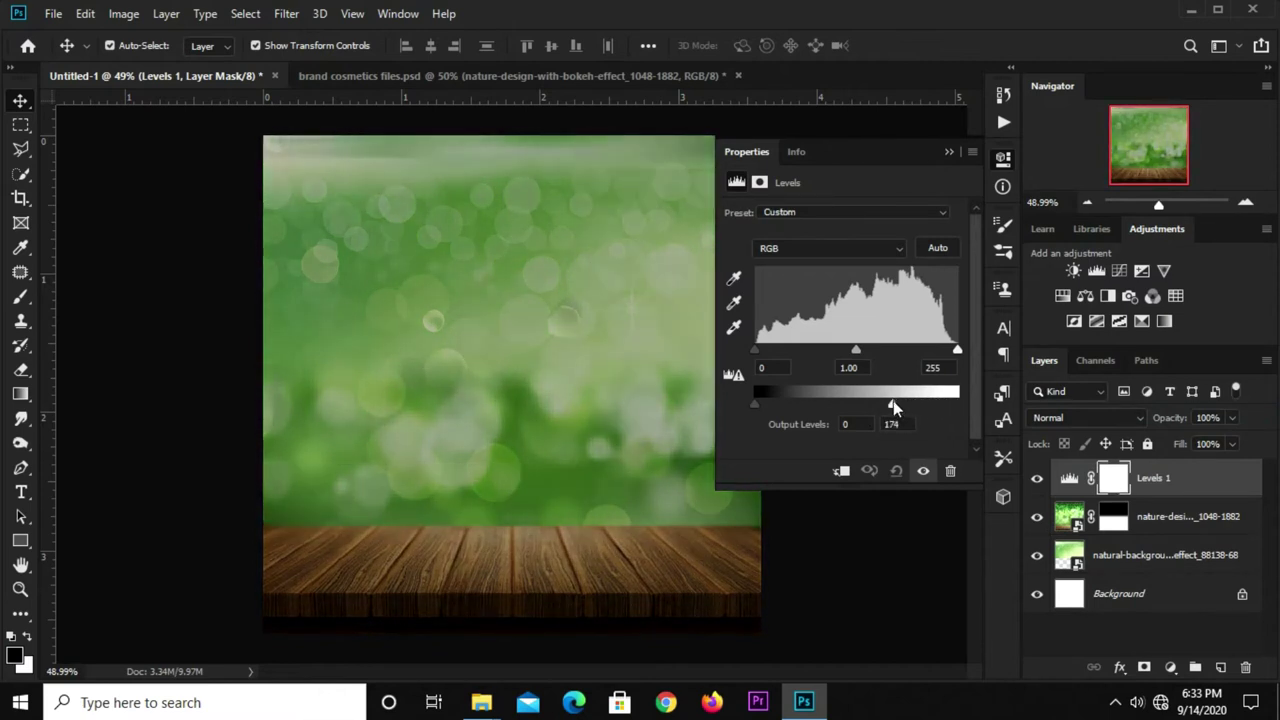
left_click(897, 424)
left_click(842, 470)
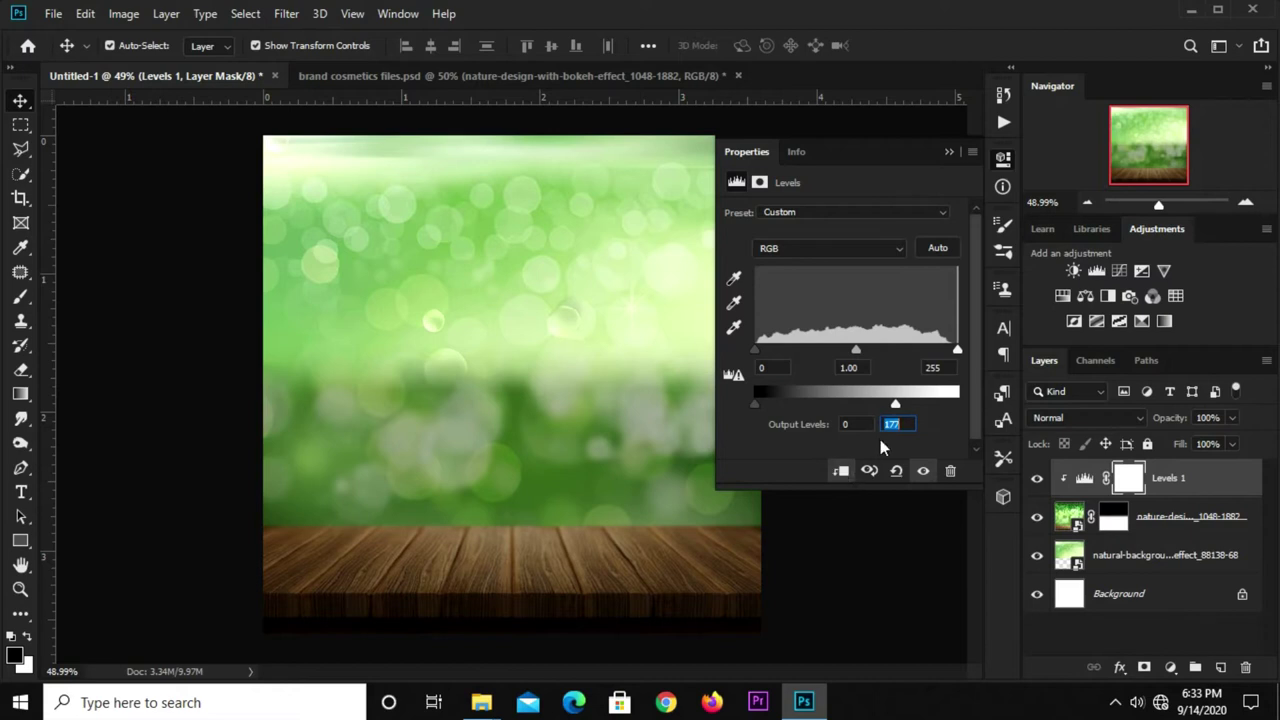
left_click(951, 153)
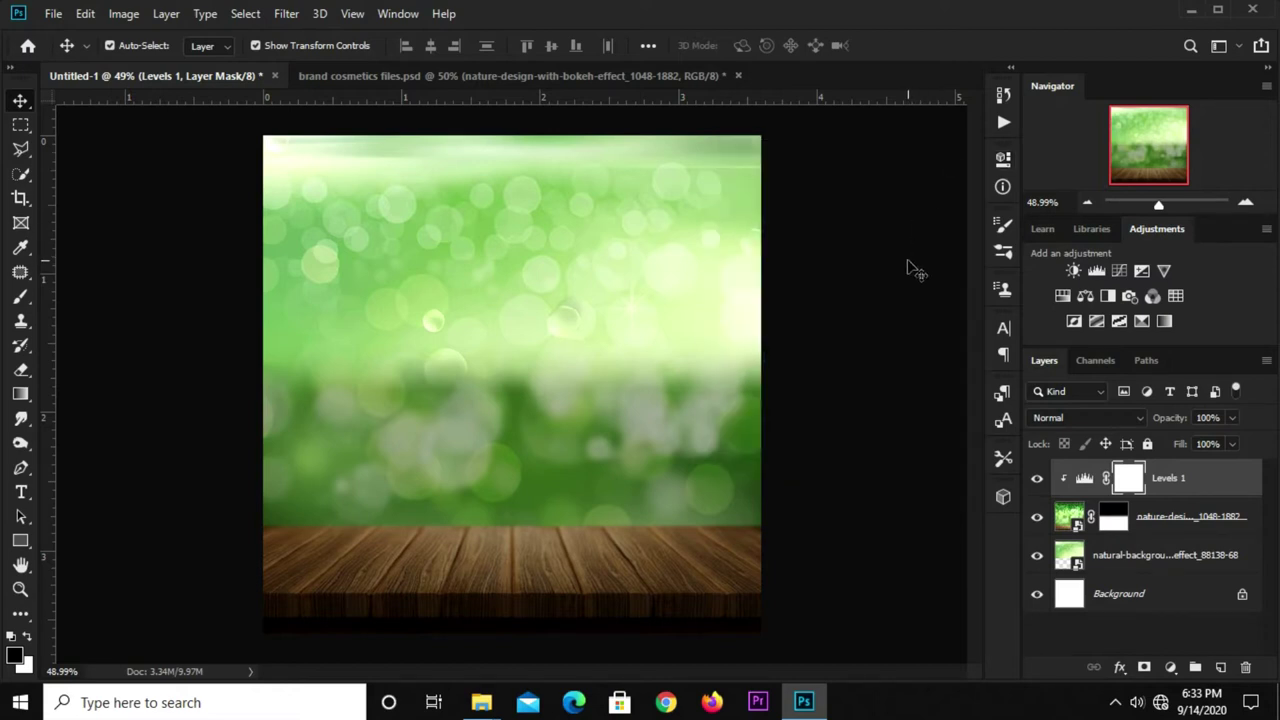
Draw a vertical gradient on the Levels mask so the darkening fades out toward the top
left_click(20, 394)
left_click(95, 394)
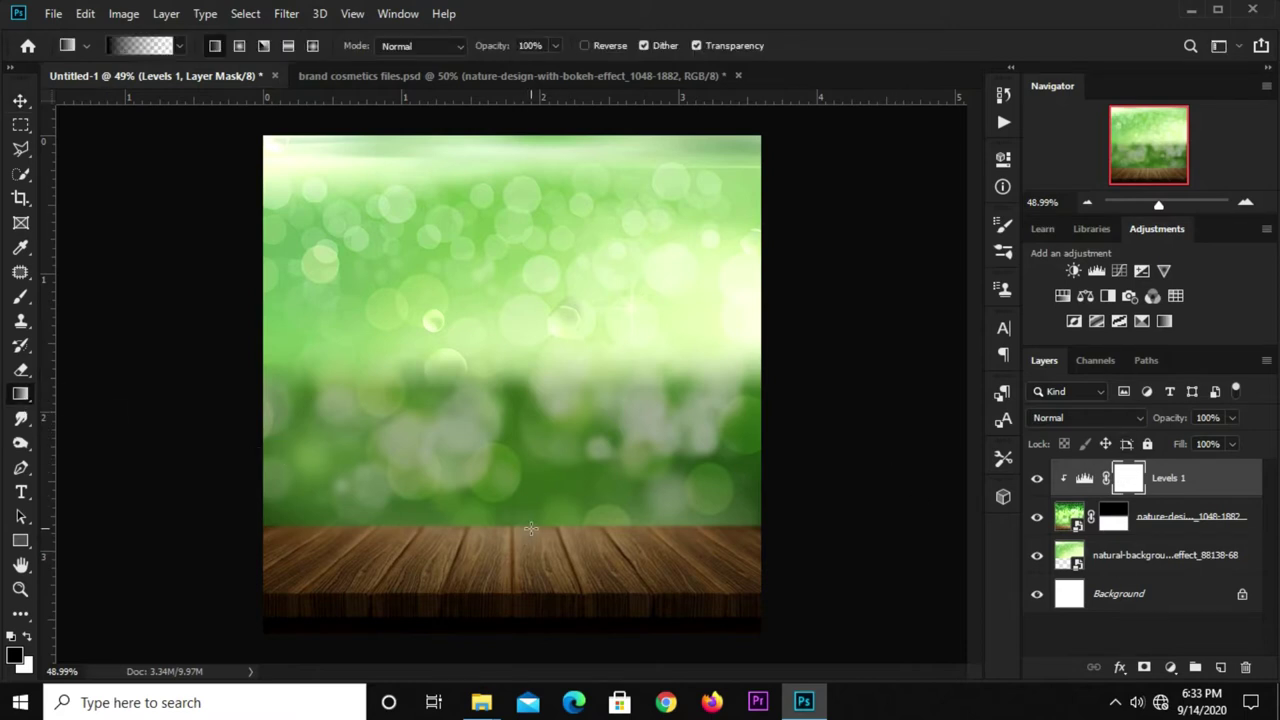
left_click_drag(492, 208, 488, 488)
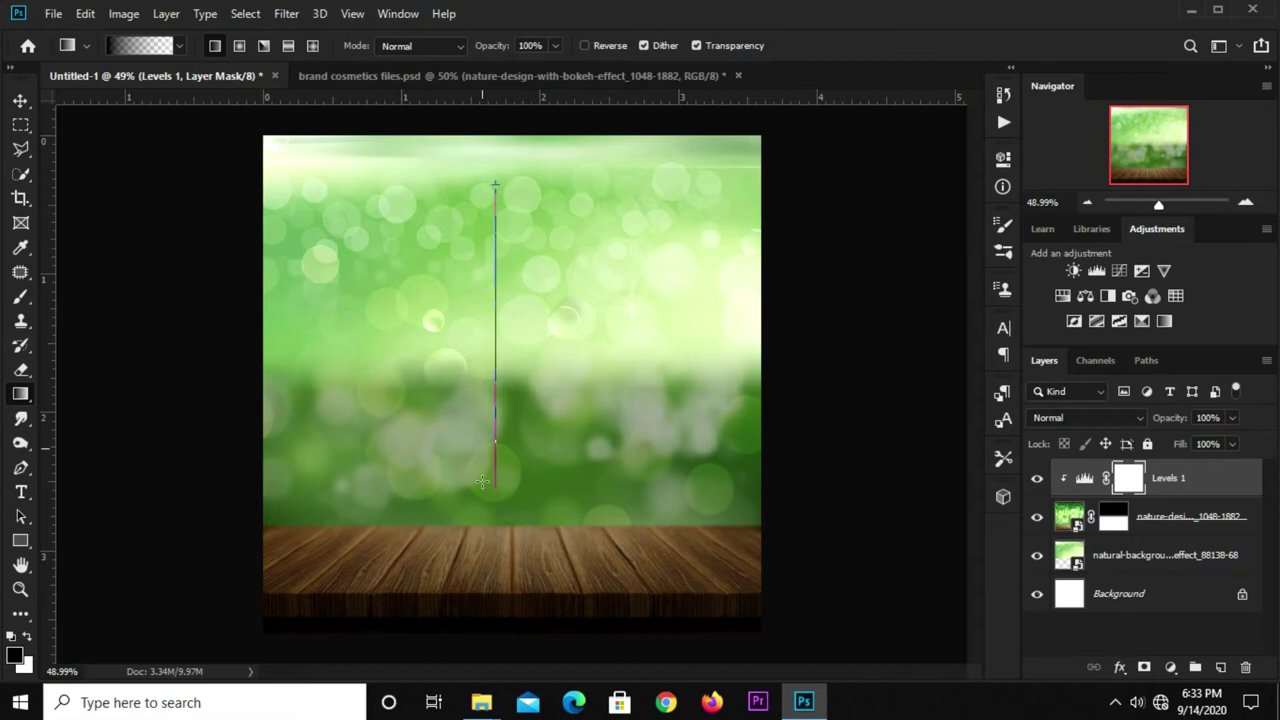
left_click_drag(500, 263, 505, 523)
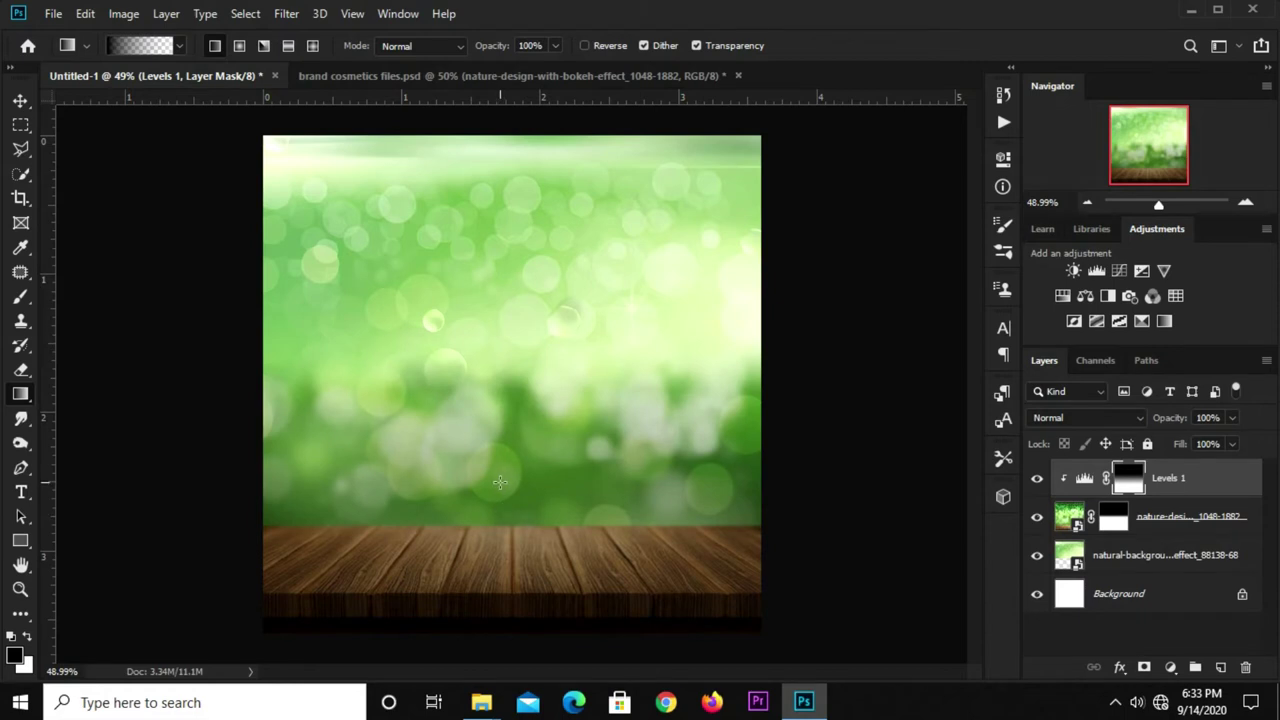
key("v")
left_click(137, 264)
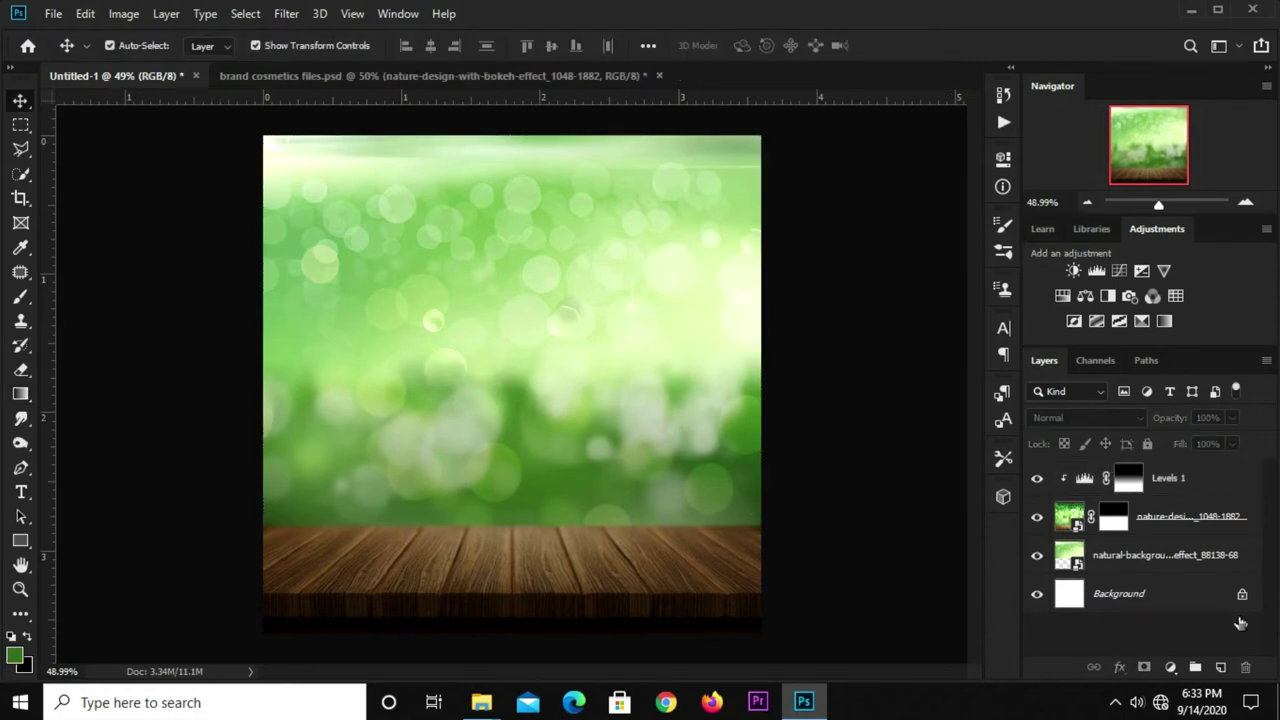
Add a clipped Curves adjustment with the midpoint adjusted, then toggle it to compare
left_click(1173, 667)
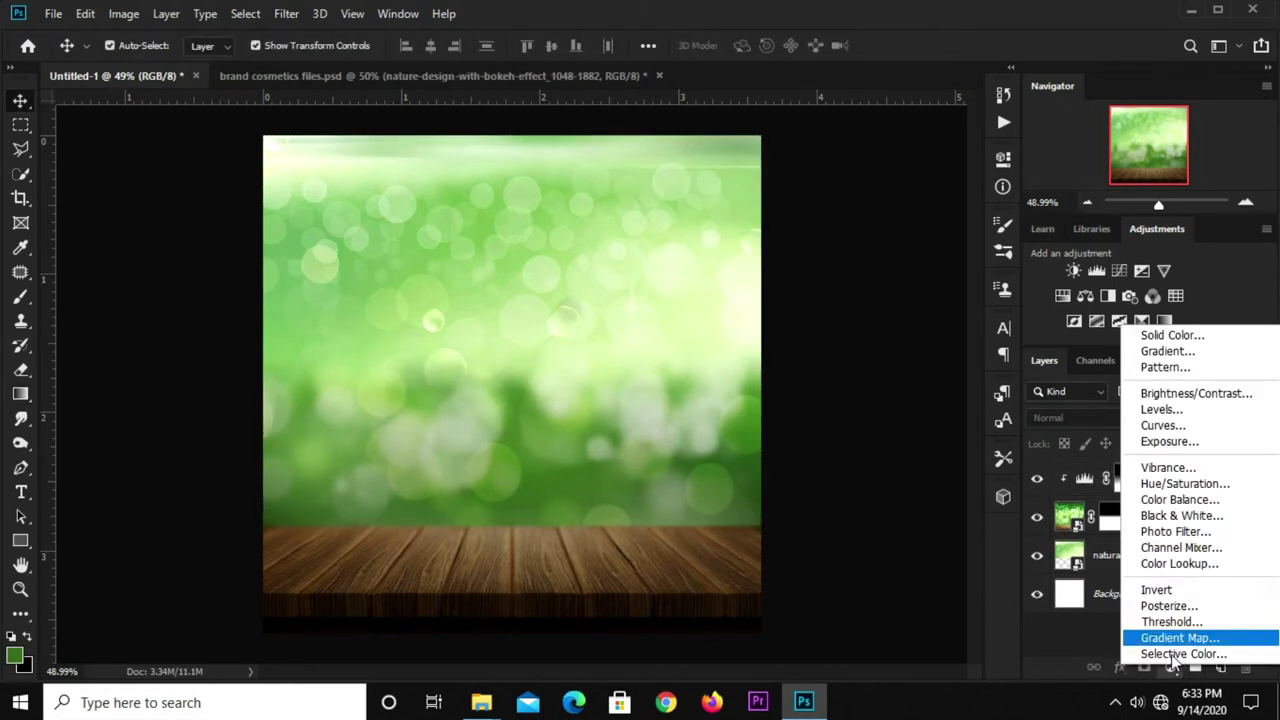
left_click(1175, 428)
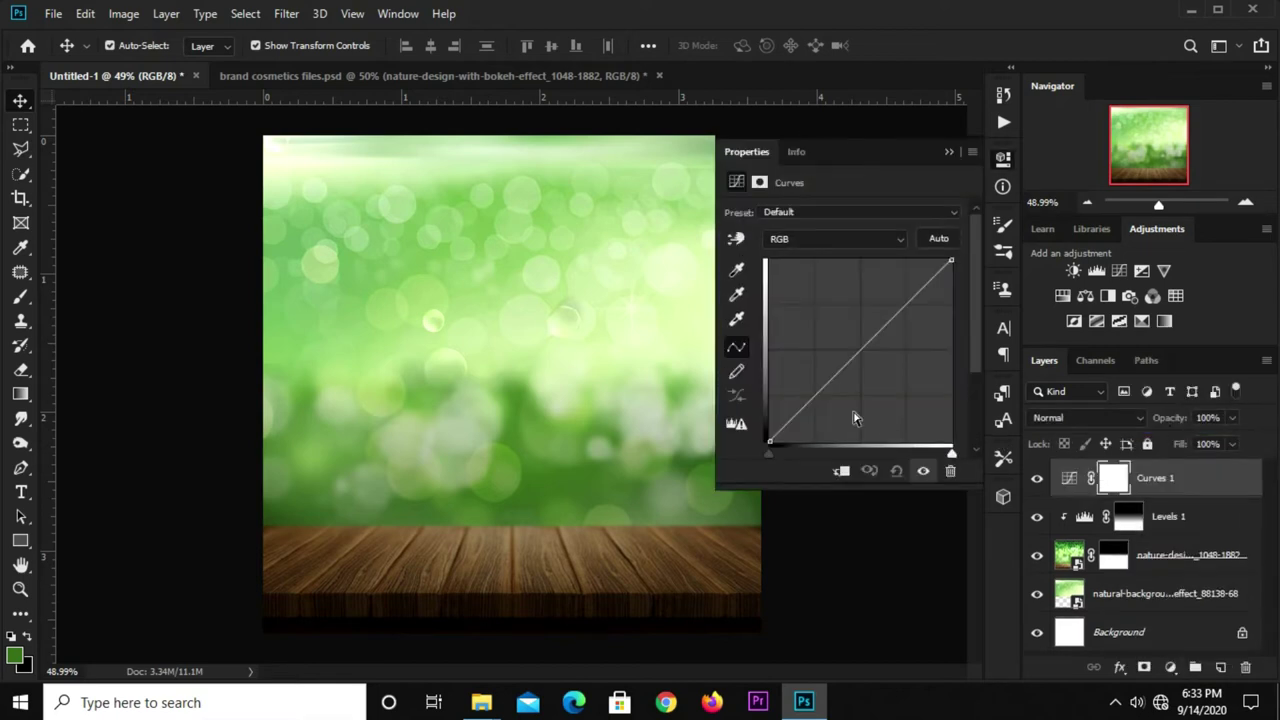
left_click(840, 472)
left_click_drag(840, 371, 833, 393)
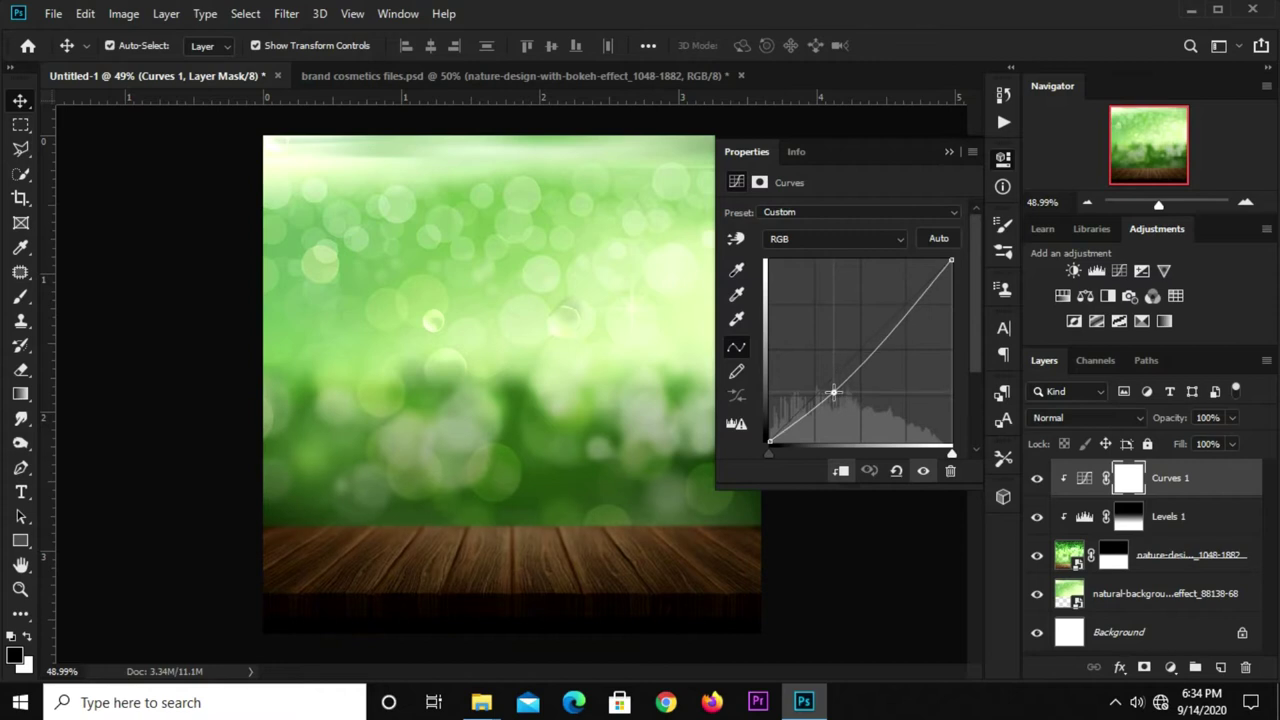
left_click(949, 153)
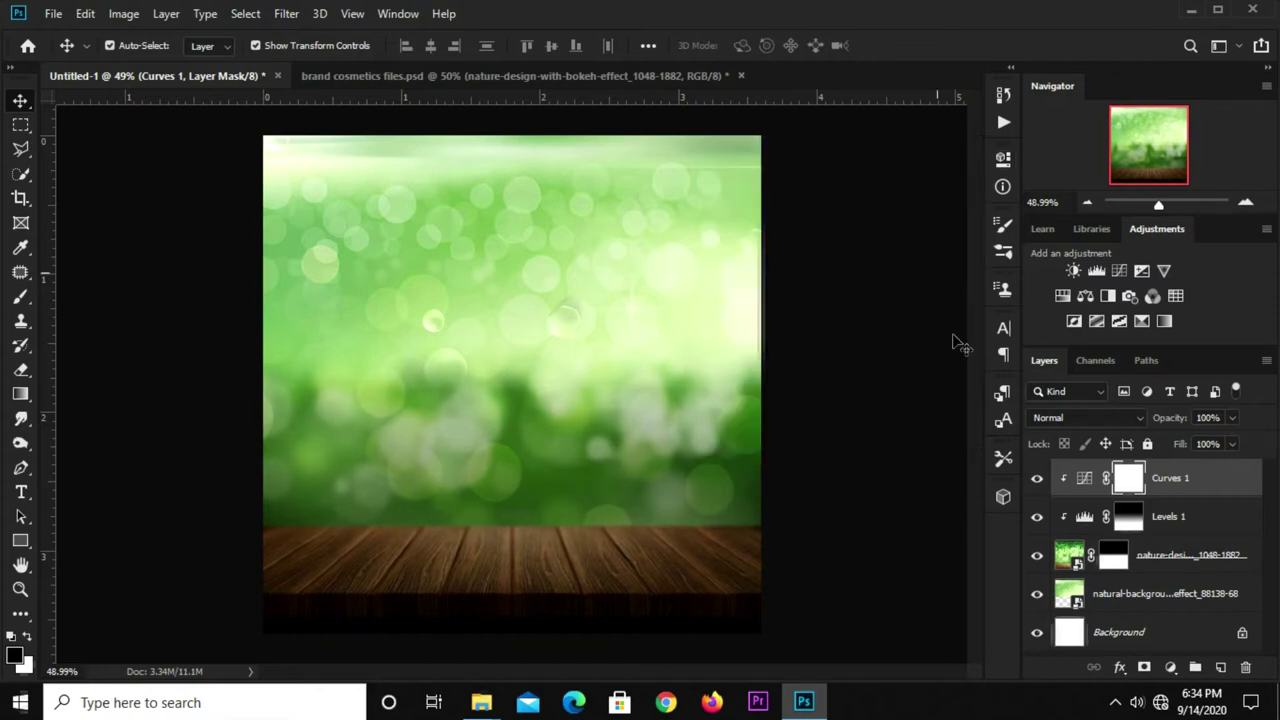
left_click(1037, 483)
left_click(875, 350)
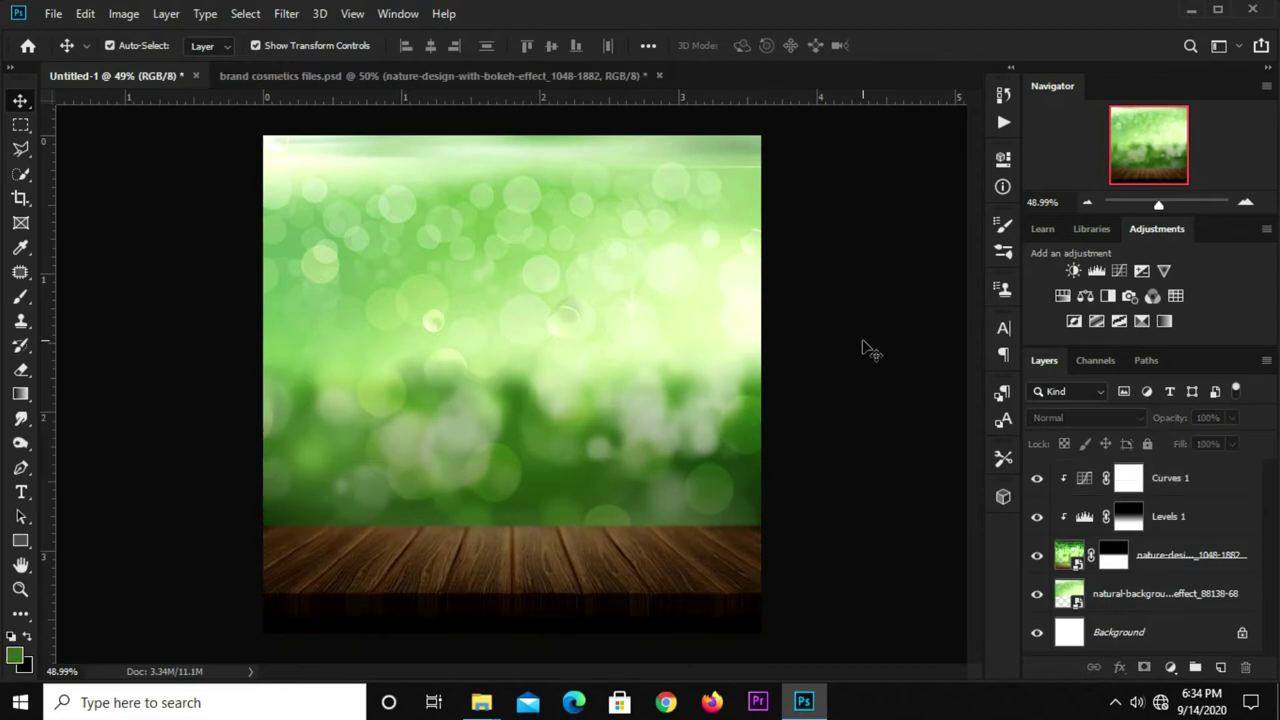
Bring the cream tube from the cosmetics file onto the wooden table in the poster
left_click(522, 78)
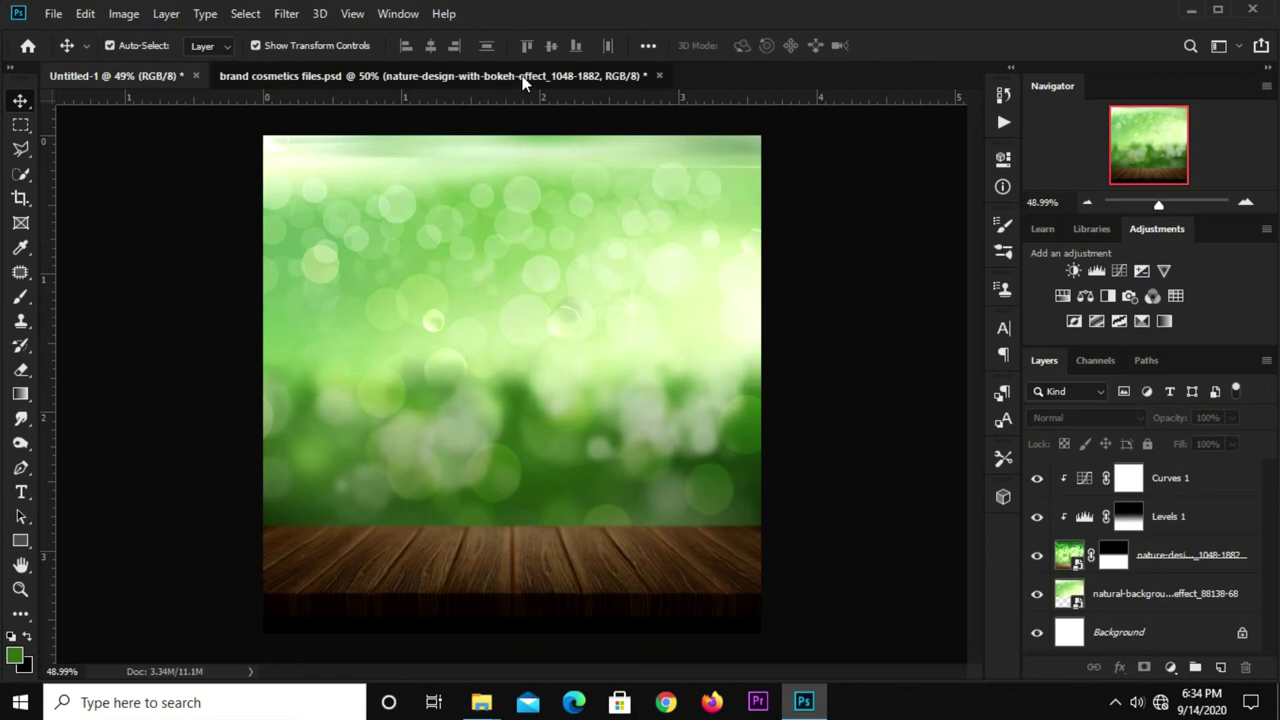
left_click(1037, 640)
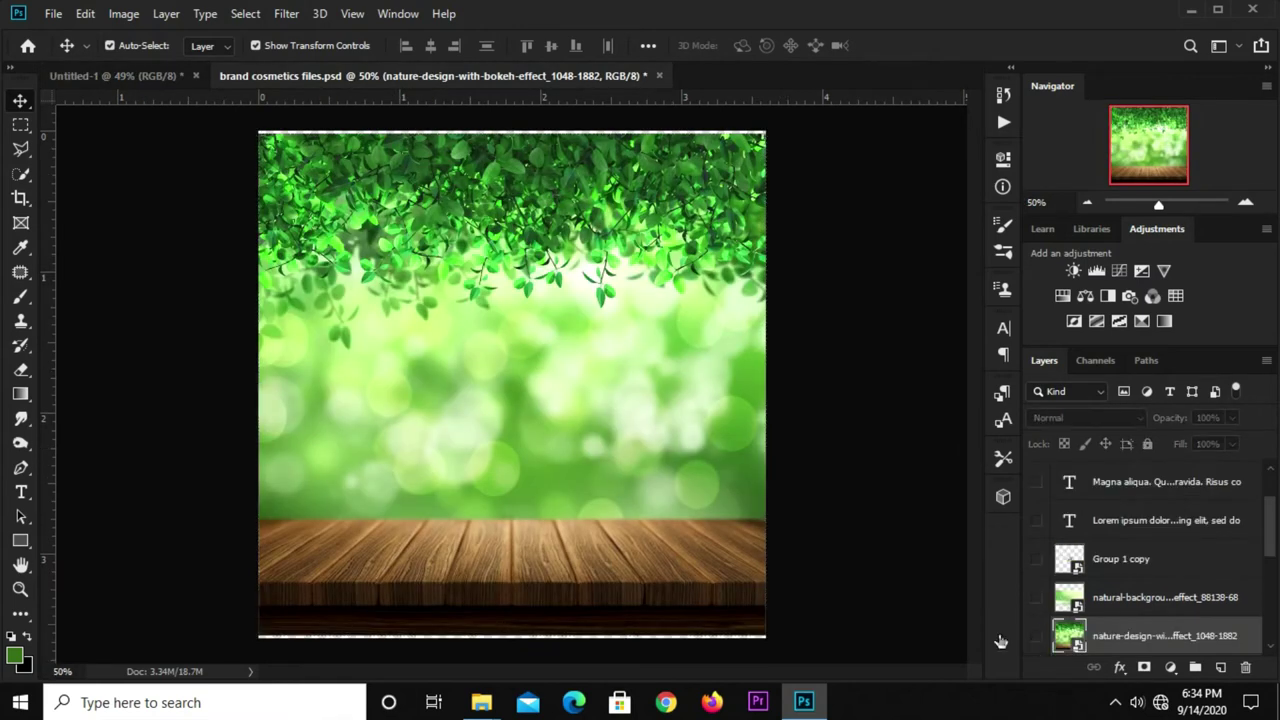
left_click(663, 489)
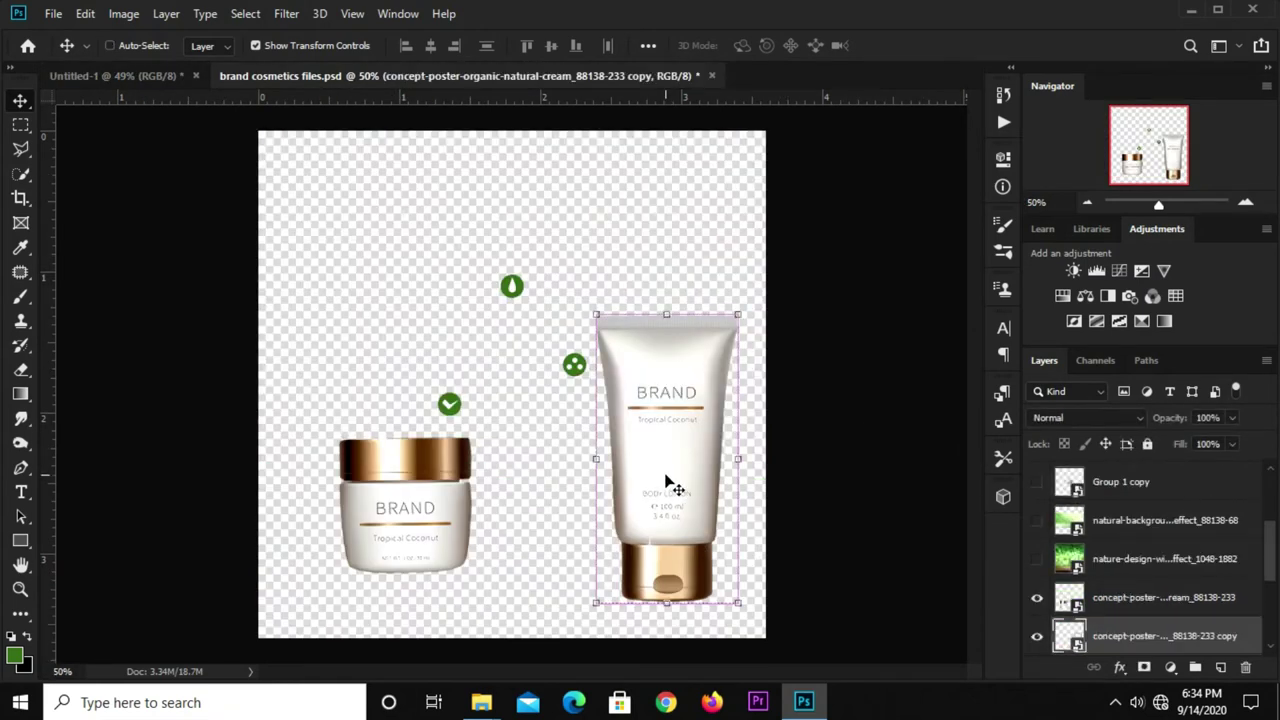
mouse_move(155, 88)
left_mouse_down()
mouse_move(498, 428)
mouse_move(666, 457)
mouse_move(657, 473)
mouse_move(650, 465)
left_mouse_up()
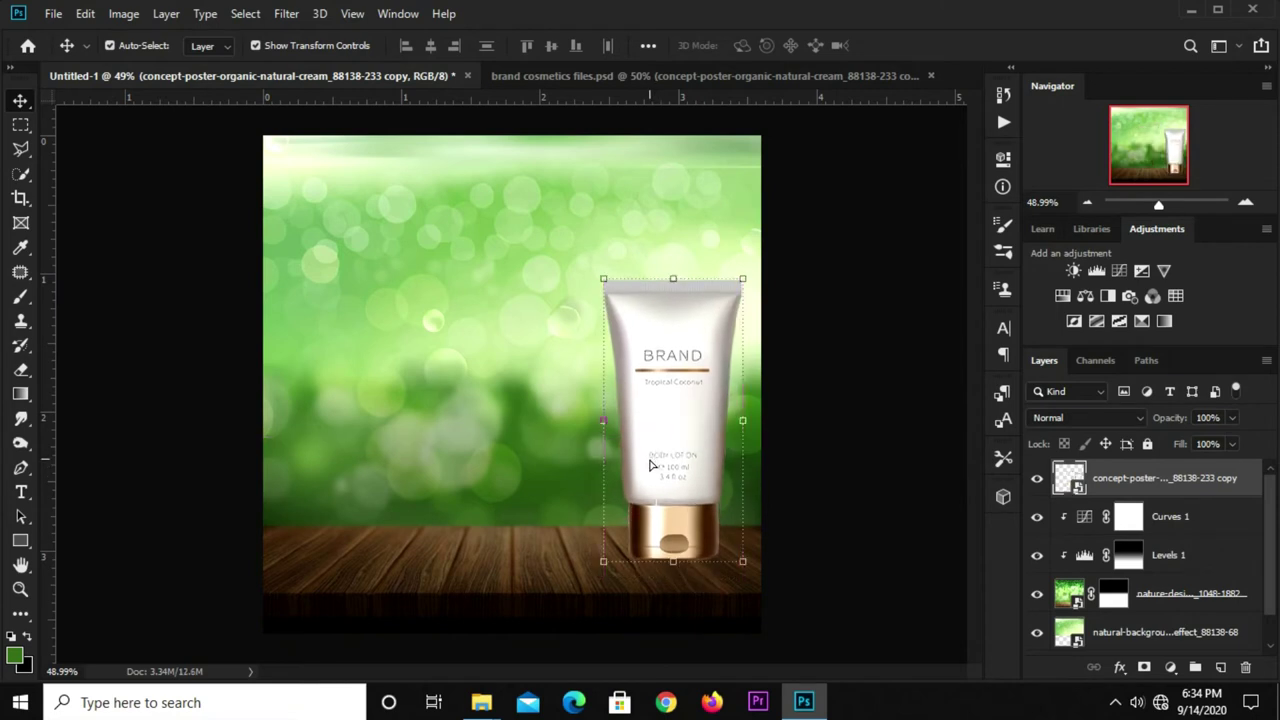
Bring the cream jar from the cosmetics file into the poster in front of the tube
left_click(831, 457)
left_click(590, 76)
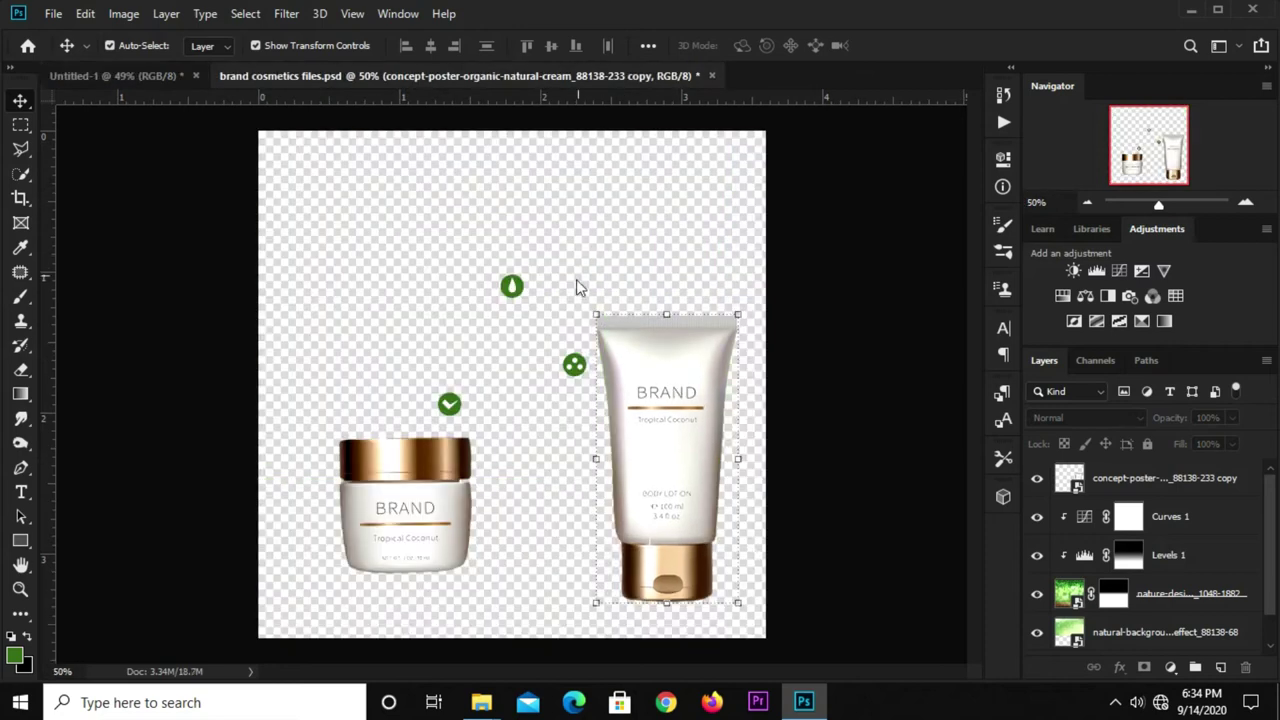
left_click(431, 503)
mouse_move(410, 495)
left_mouse_down()
mouse_move(500, 392)
mouse_move(557, 507)
left_mouse_up()
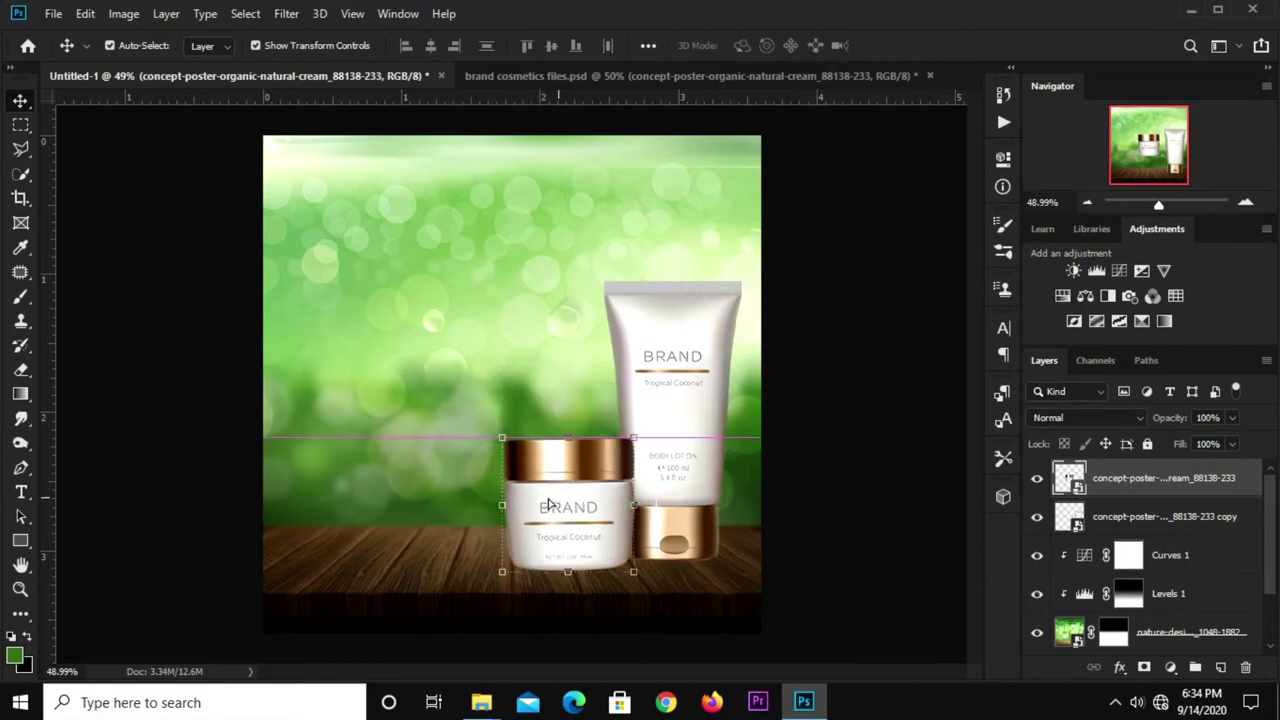
Scale the lotion tube down slightly
left_click(786, 514)
left_click(690, 462)
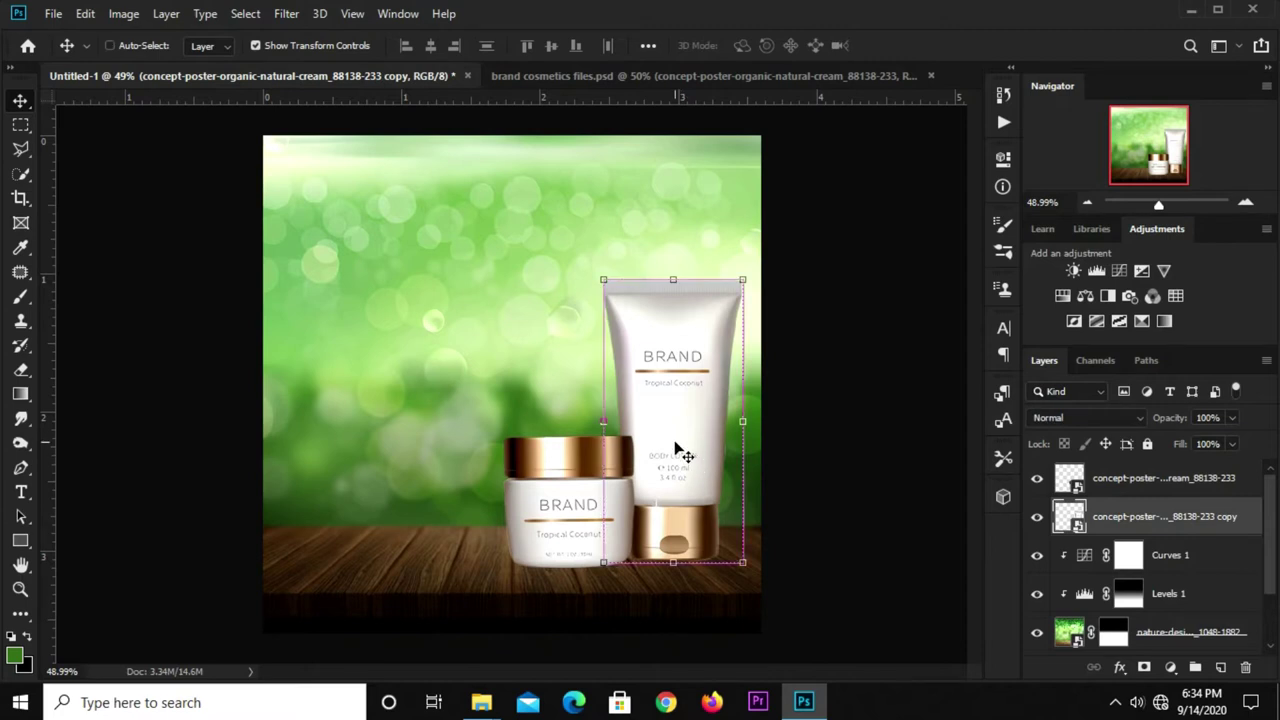
key("ctrl+t")
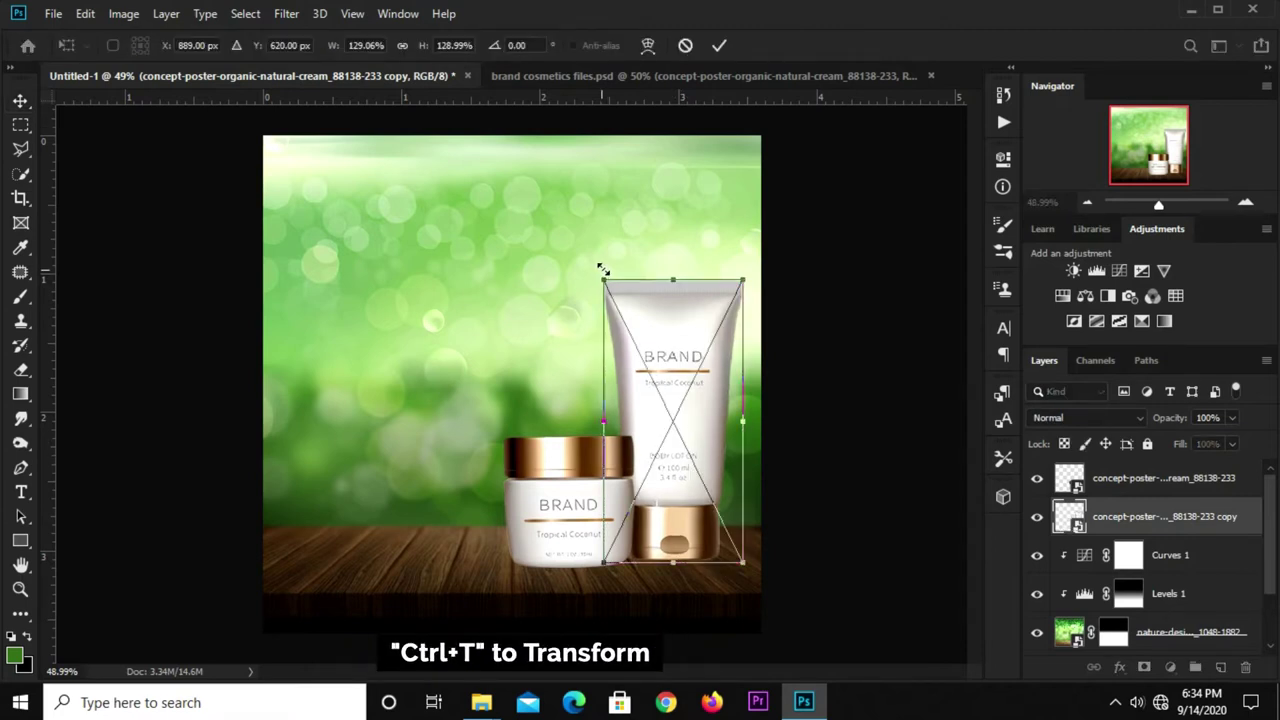
left_click_drag(603, 270, 605, 276)
left_click(719, 45)
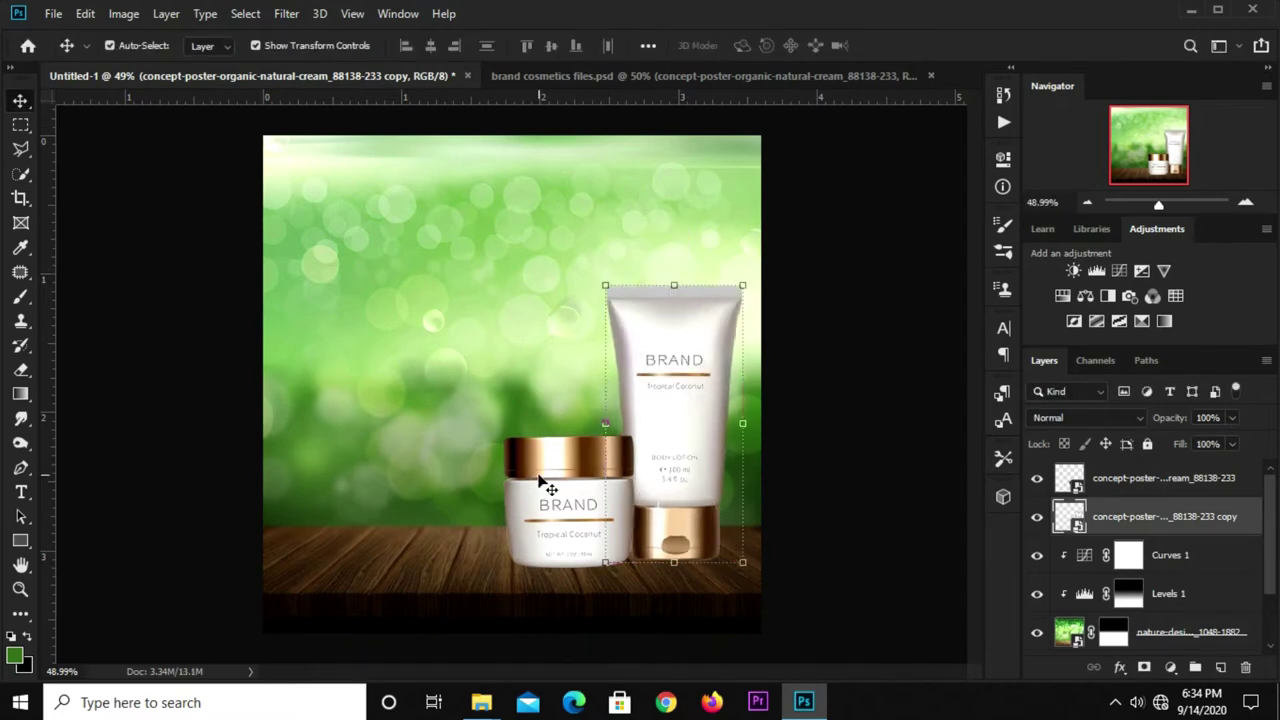
Scale the cream jar down slightly and nudge it up
left_click(545, 485)
key("ctrl+t")
left_click_drag(507, 438, 511, 443)
key("Return")
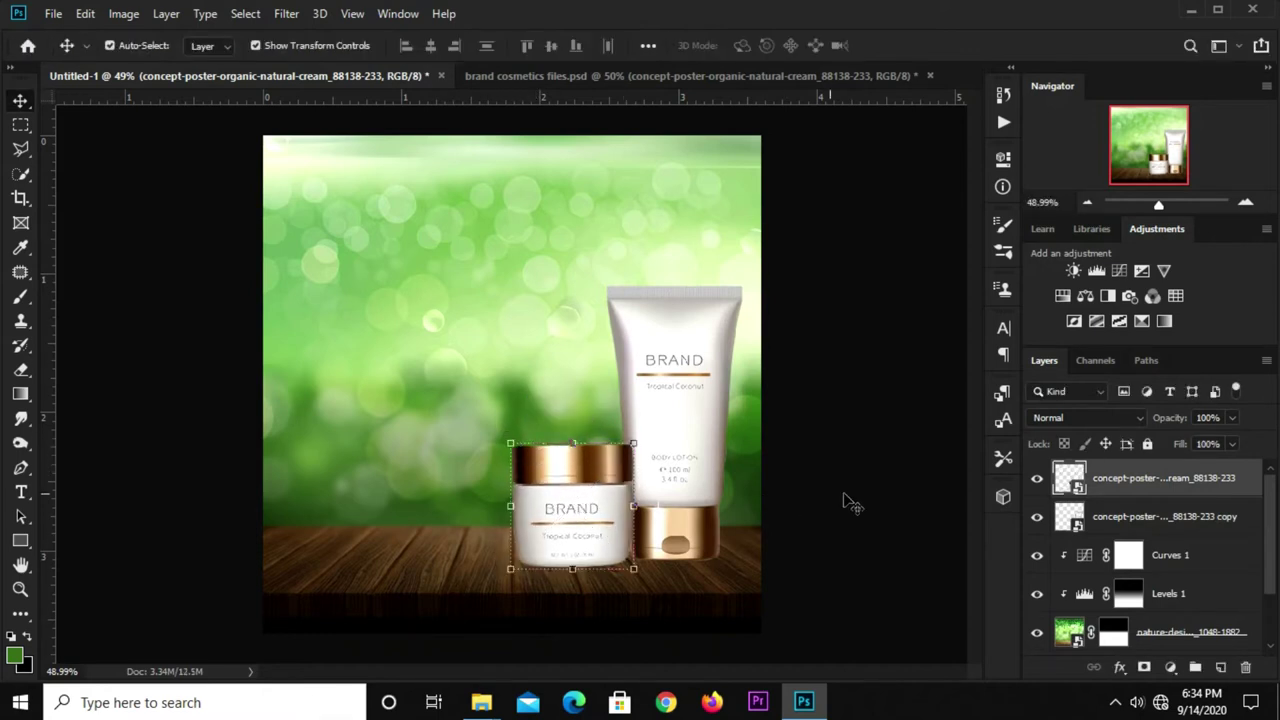
left_click_drag(592, 522, 593, 517)
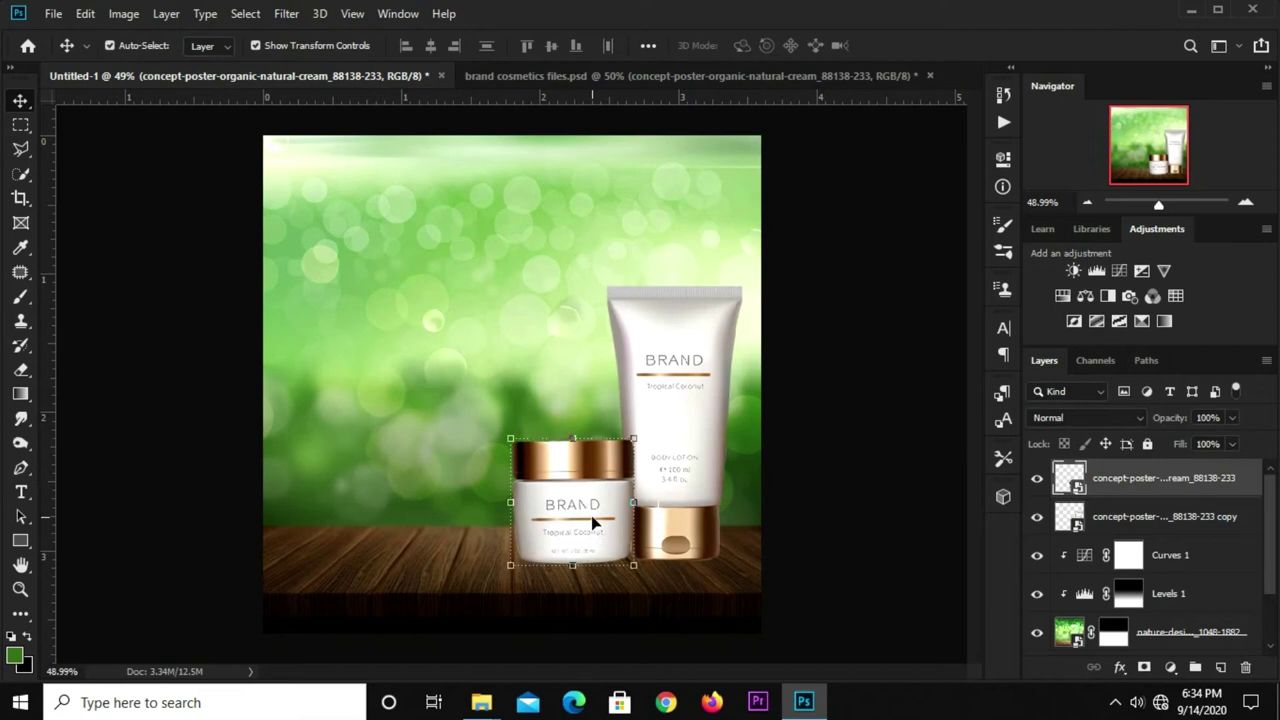
Line up the tube's base with the jar's using a horizontal guide, then remove the guide
left_click(829, 537)
mouse_move(591, 100)
left_mouse_down()
mouse_move(588, 431)
mouse_move(620, 565)
left_mouse_up()
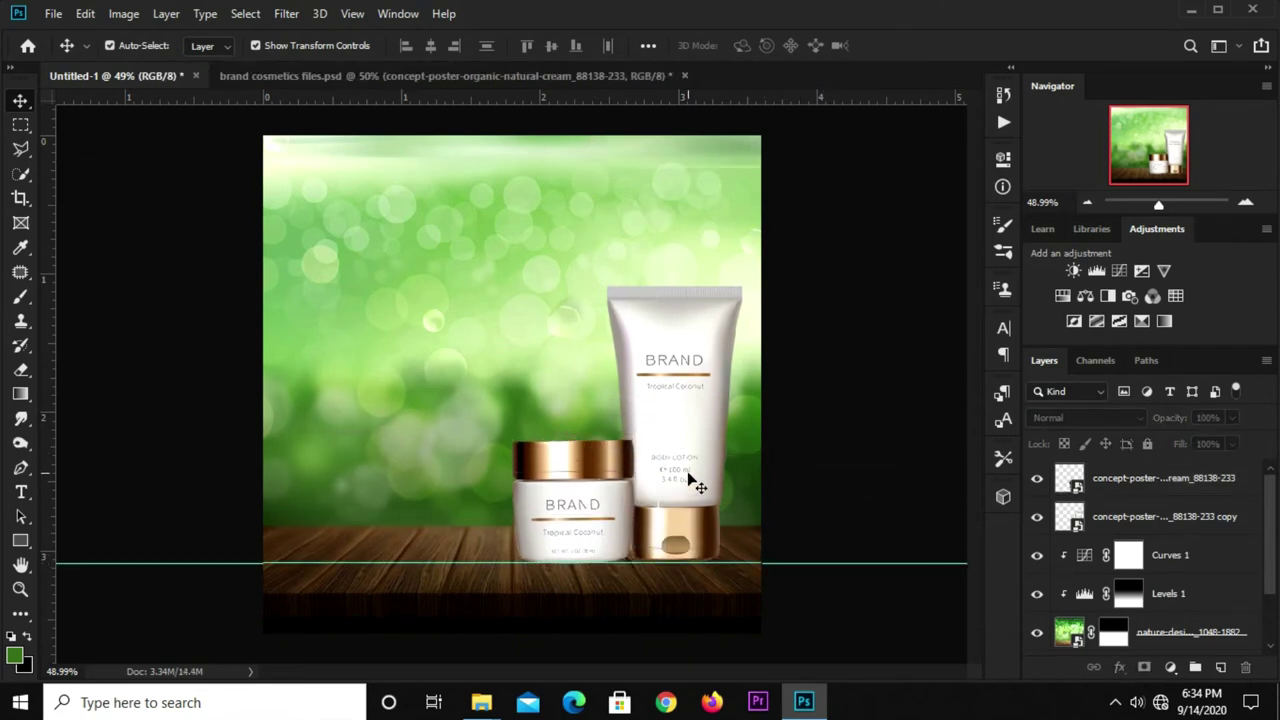
left_click_drag(689, 482, 686, 476)
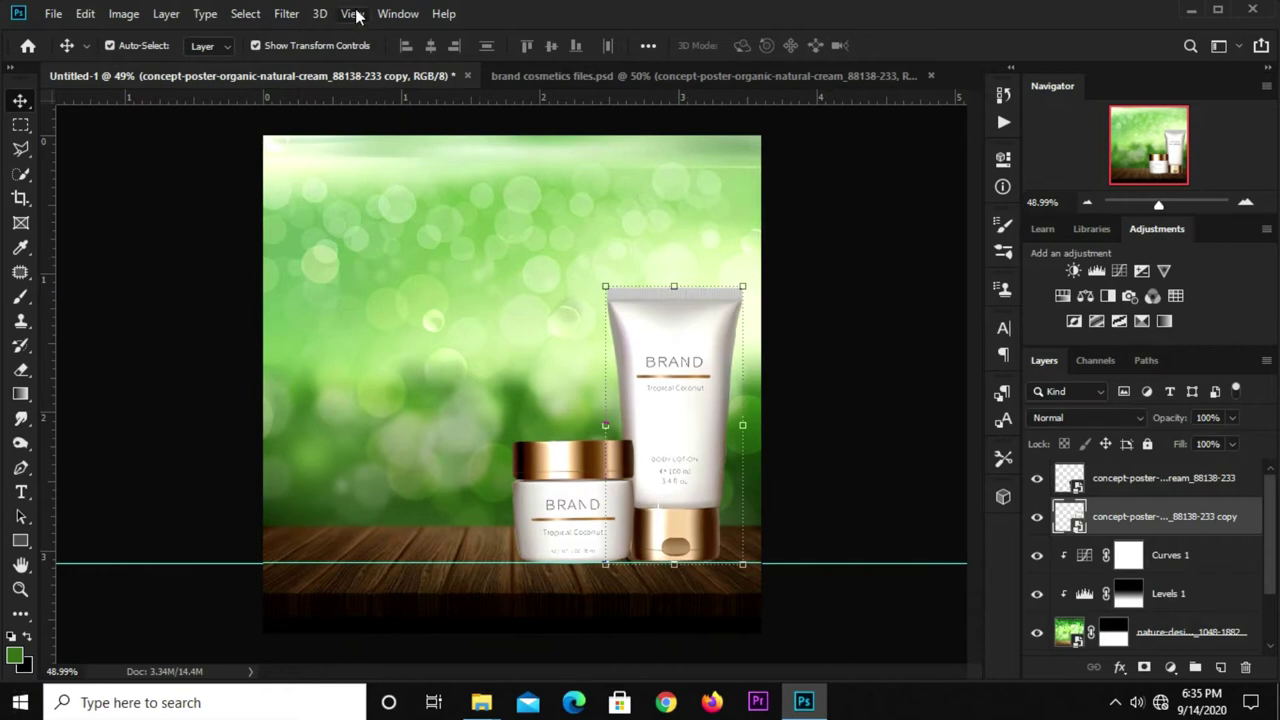
left_click(356, 14)
left_click(407, 471)
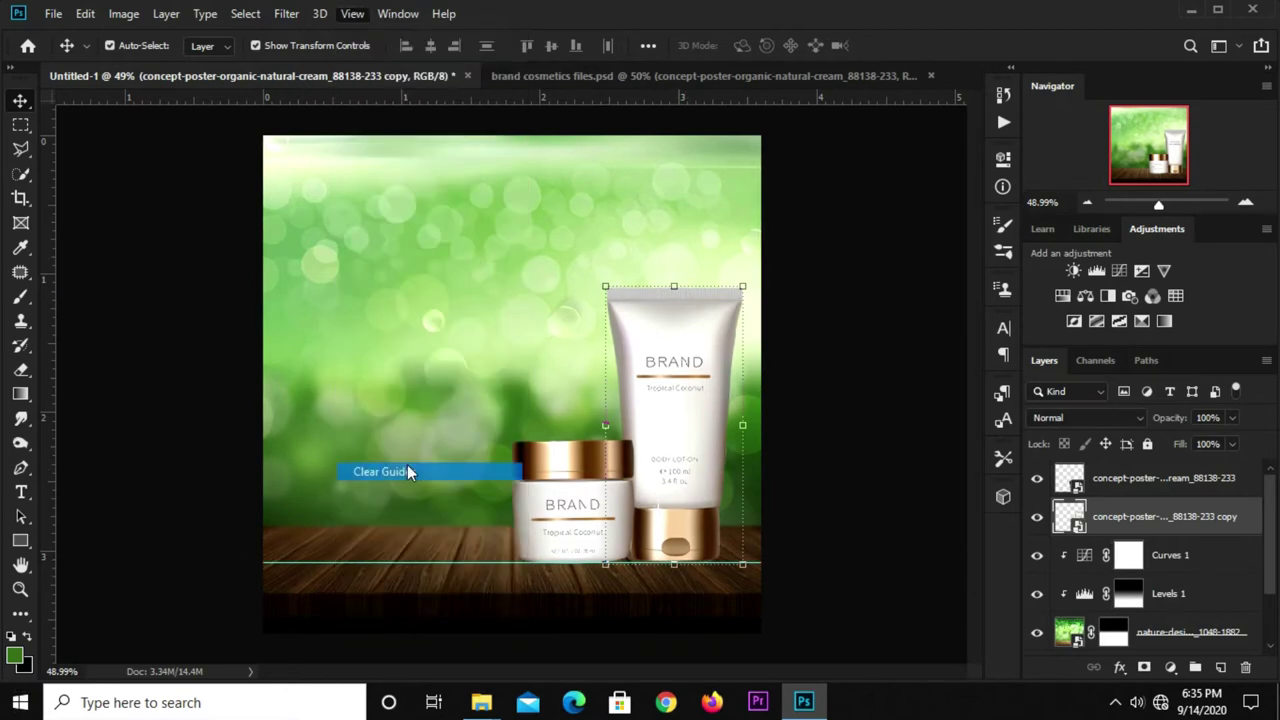
left_click(789, 362)
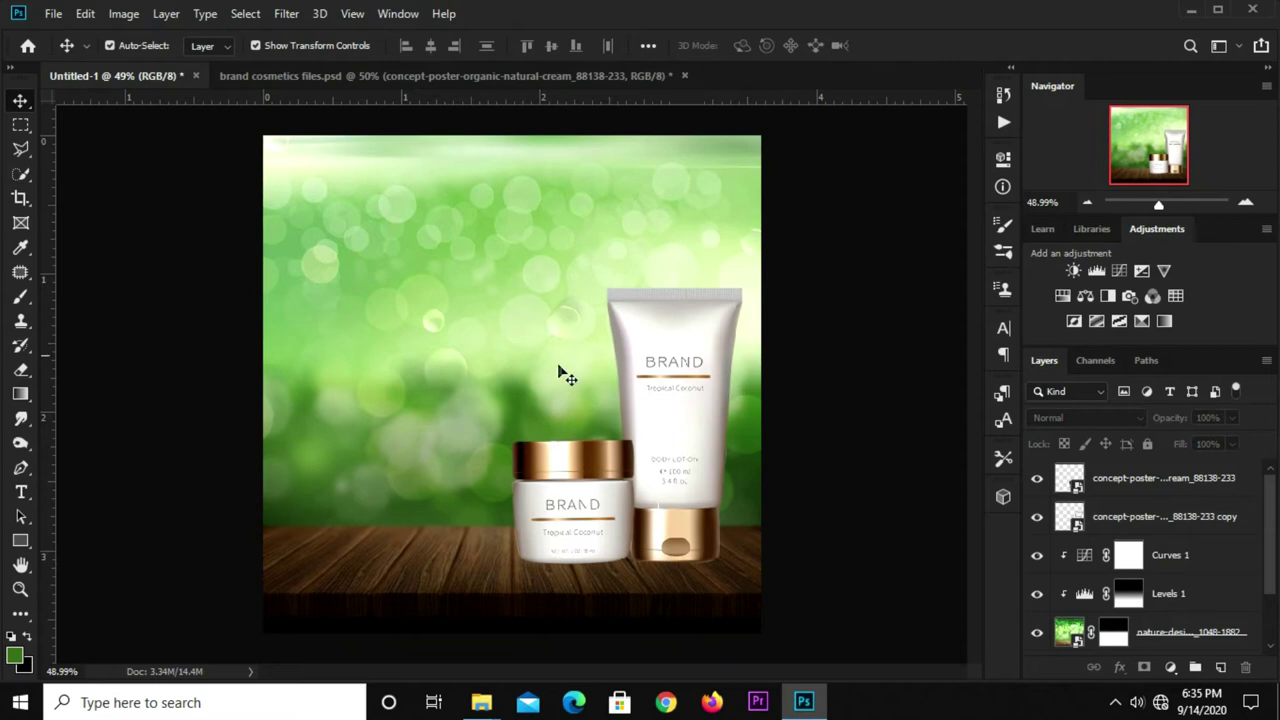
Add a vertical guide near the left edge and set the text colour to dark green
left_click_drag(47, 505, 288, 514)
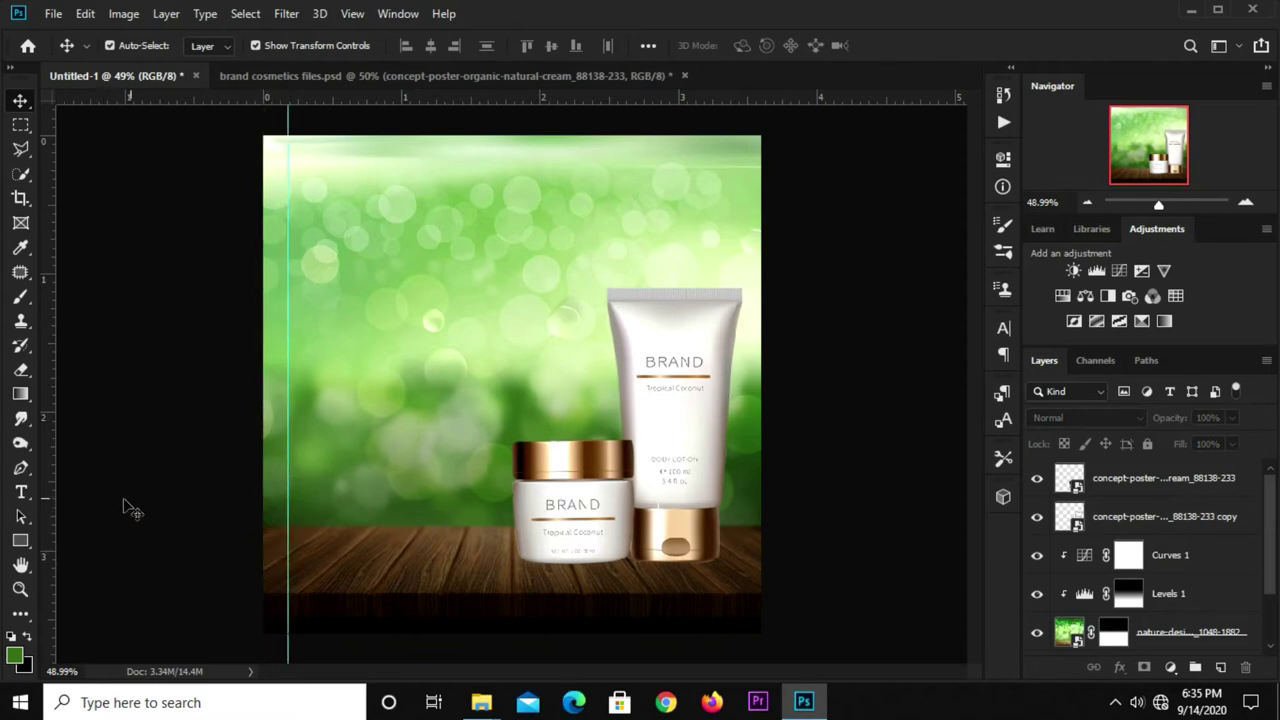
left_click(20, 493)
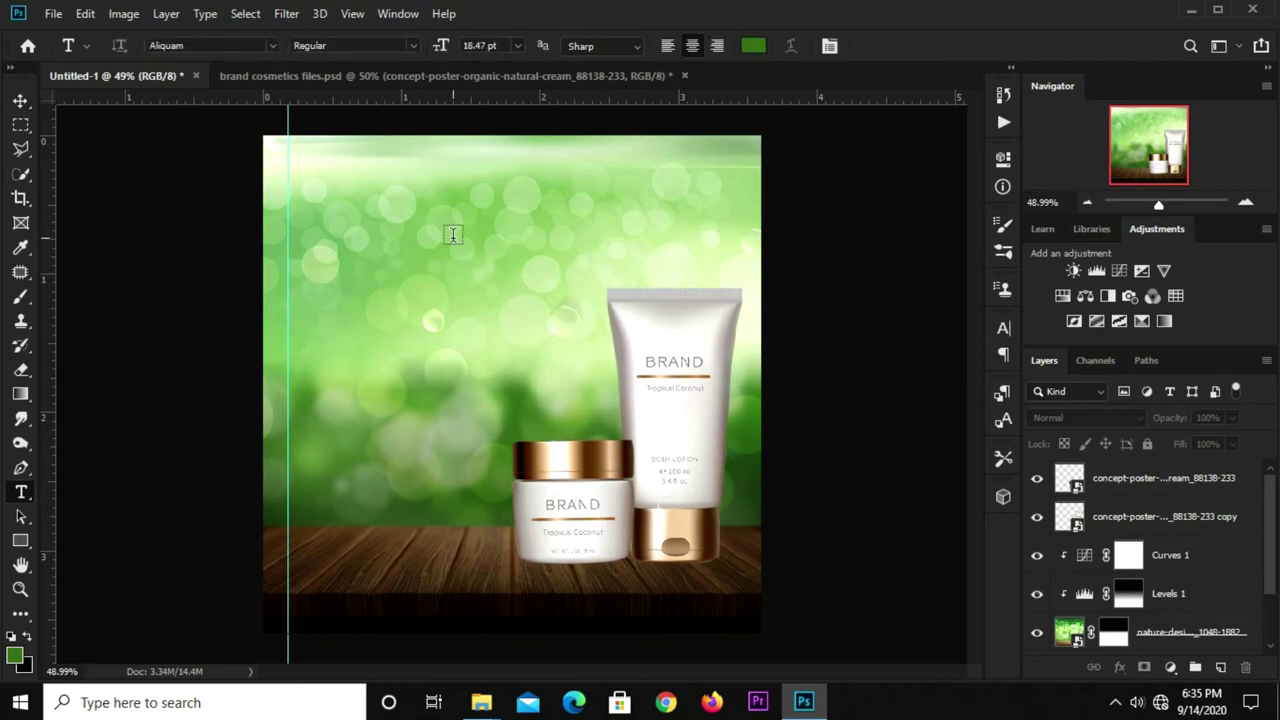
left_click(753, 45)
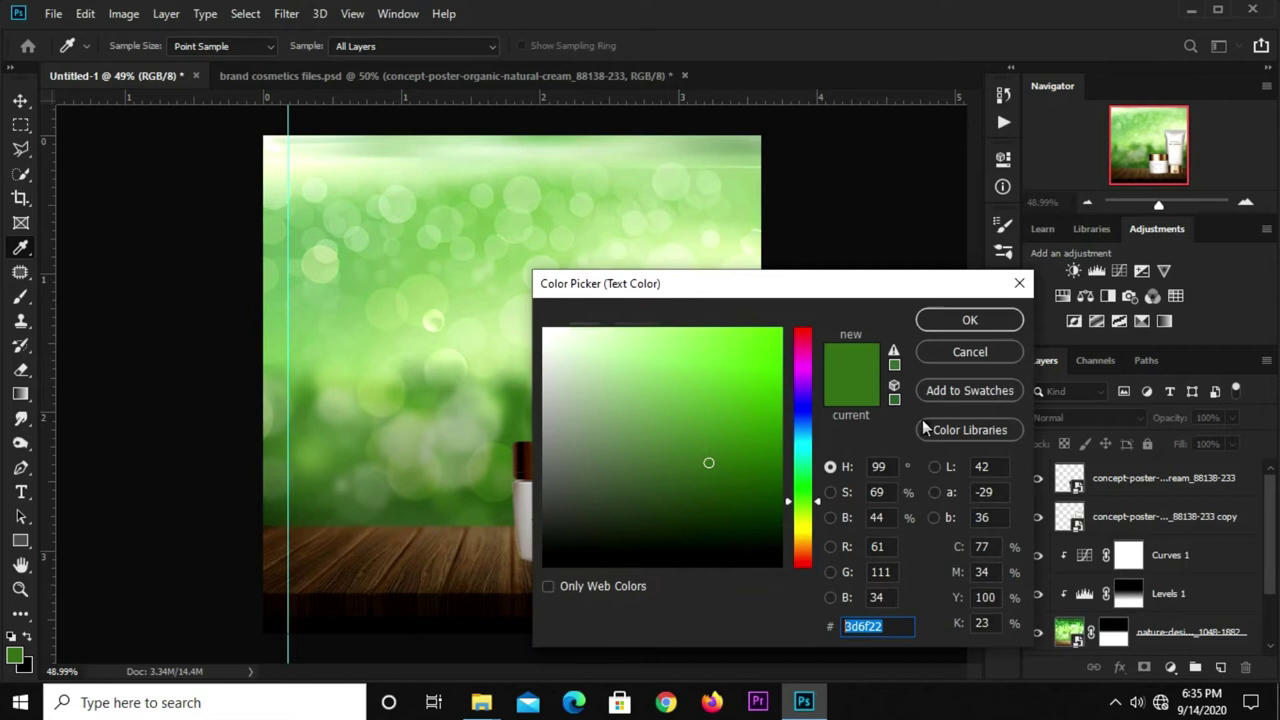
left_click(945, 320)
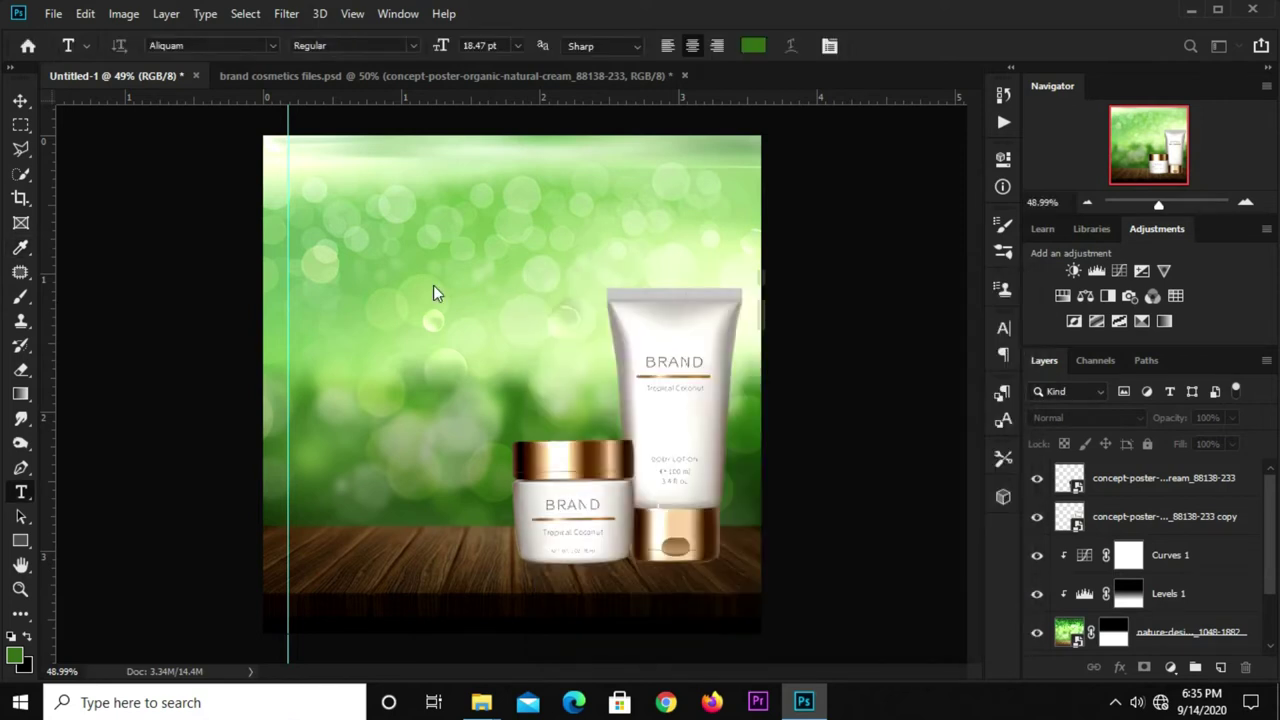
Type the COSMETIC headline near the top-left and shift it slightly right
left_click(329, 249)
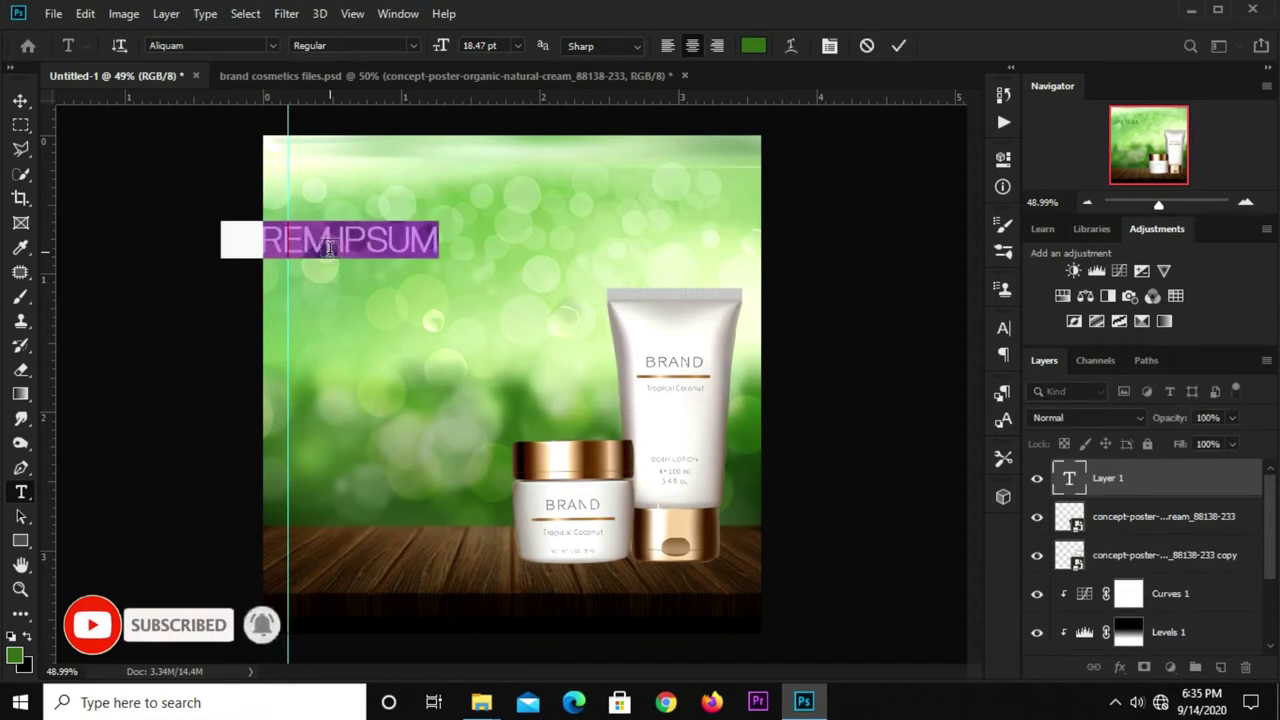
type("COSMETIC")
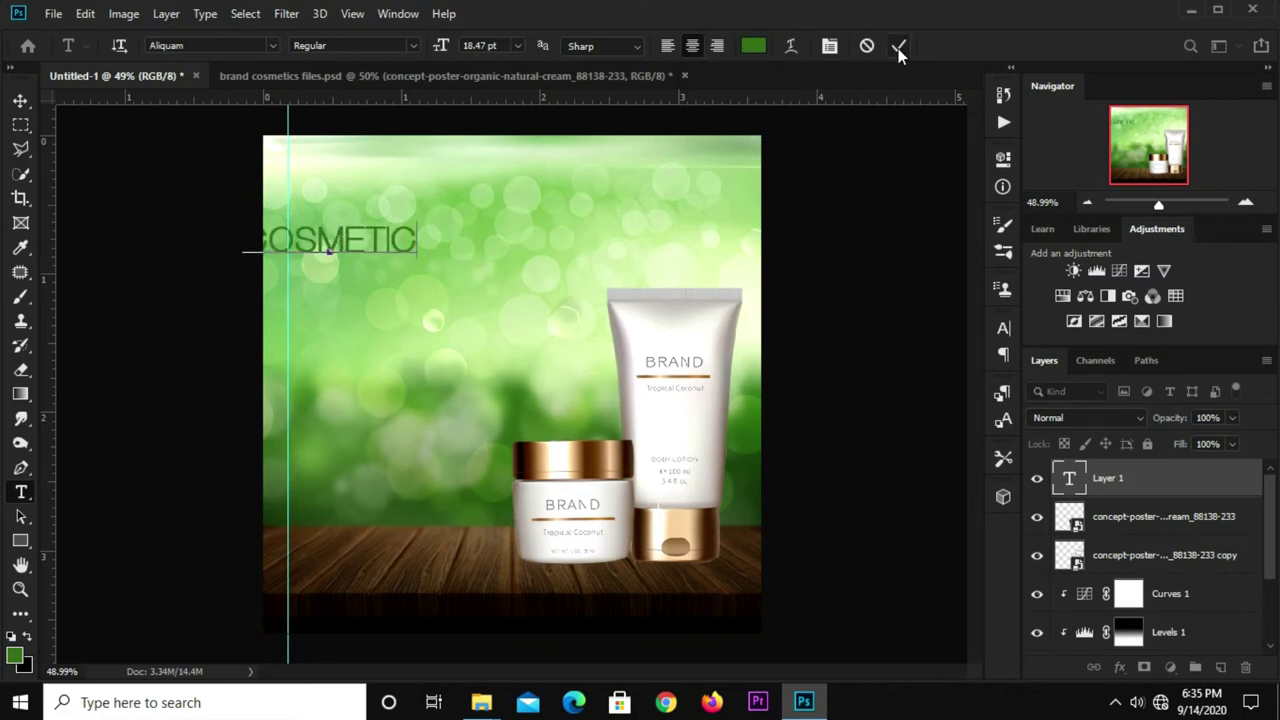
left_click(898, 45)
key("v")
left_click_drag(352, 243, 405, 256)
left_click(805, 295)
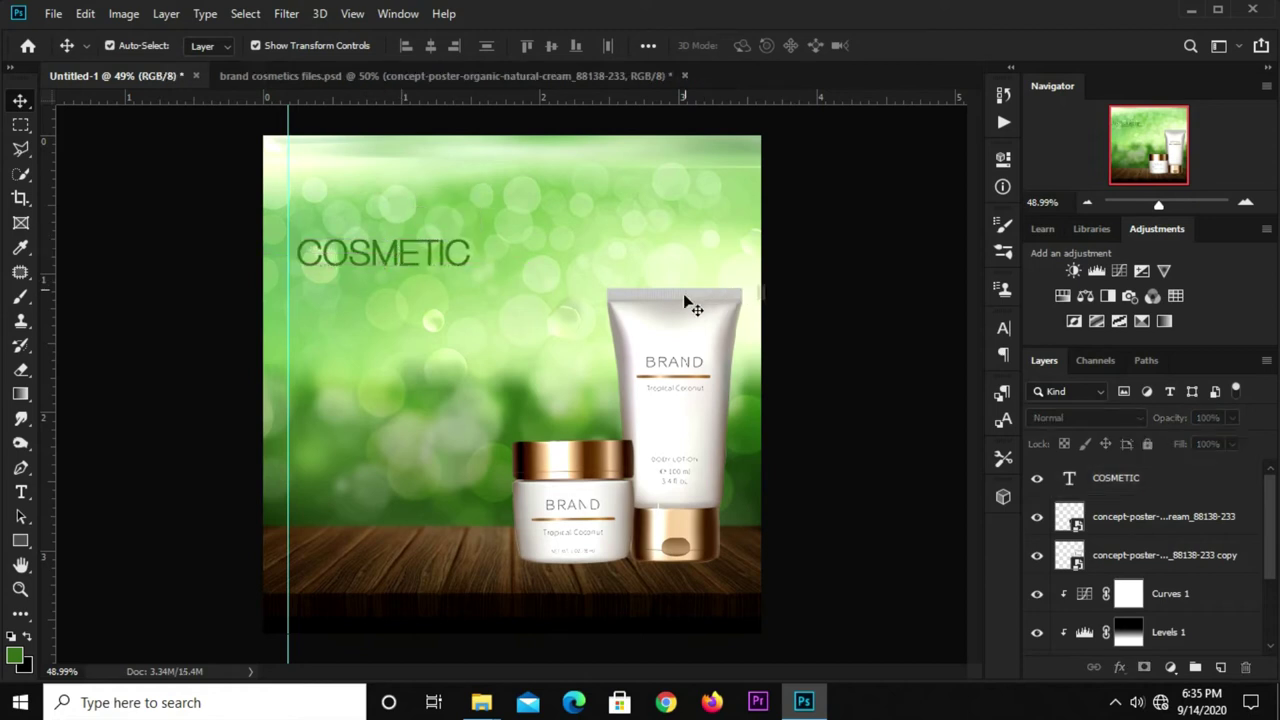
left_click(376, 243)
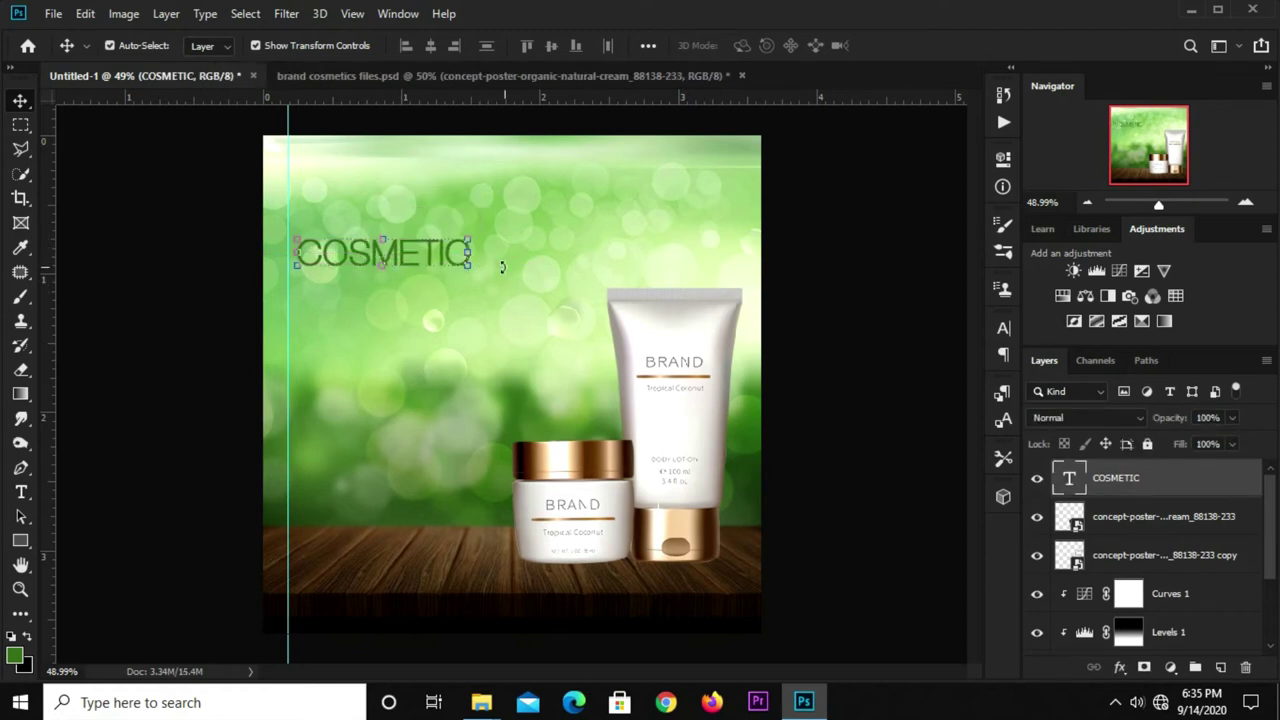
Enlarge the COSMETIC headline's font size and align it beside the left guide
scroll(659, 289, "down", 1)
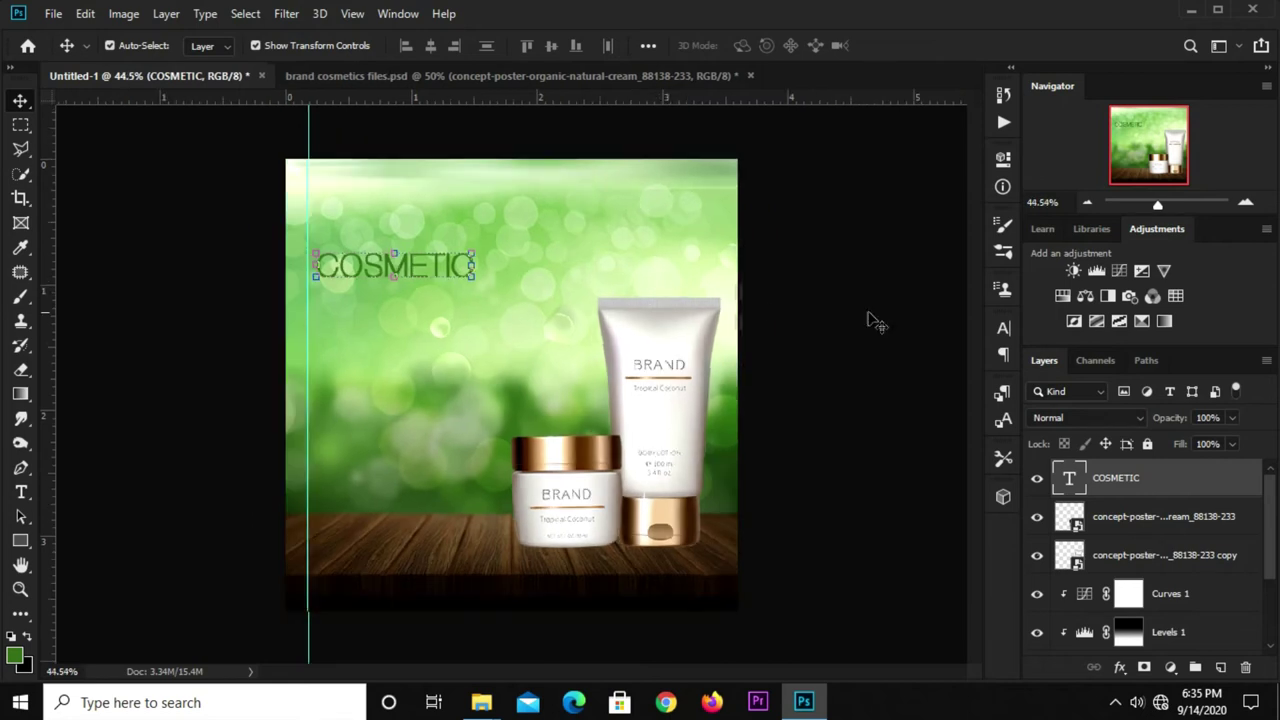
left_click(1003, 328)
left_click(866, 378)
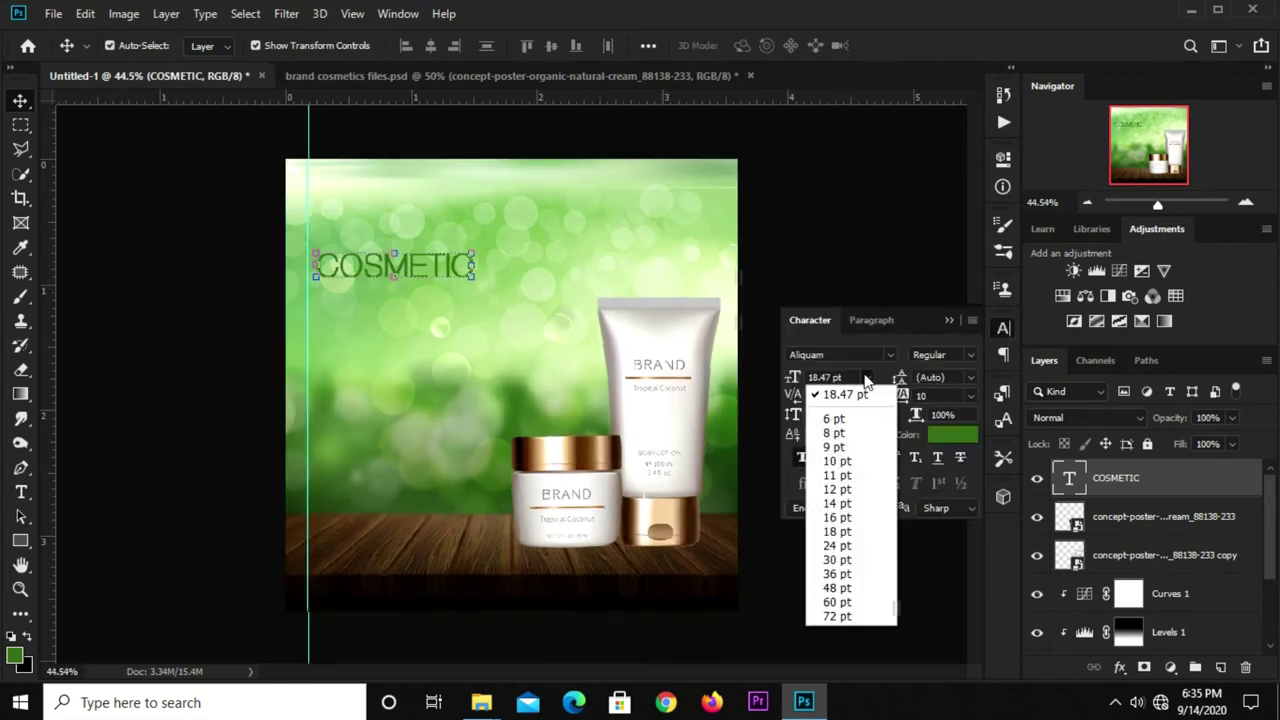
left_click(845, 545)
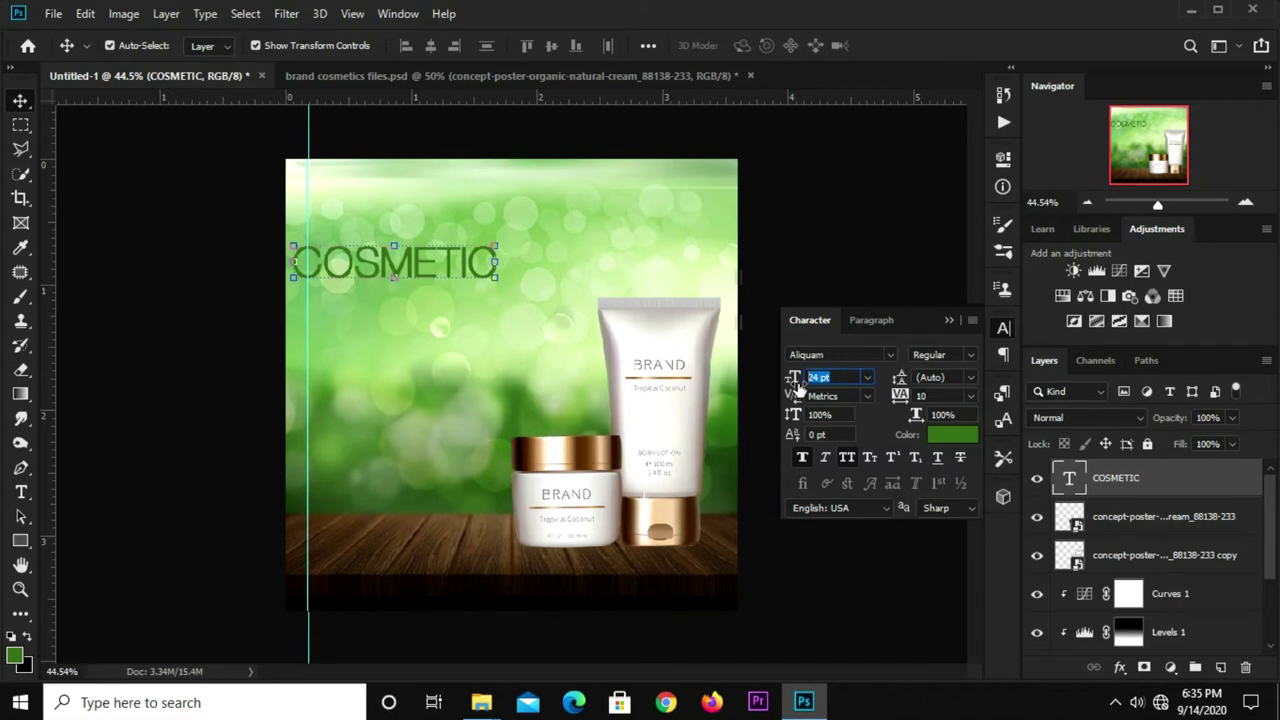
key("Return")
left_click(949, 322)
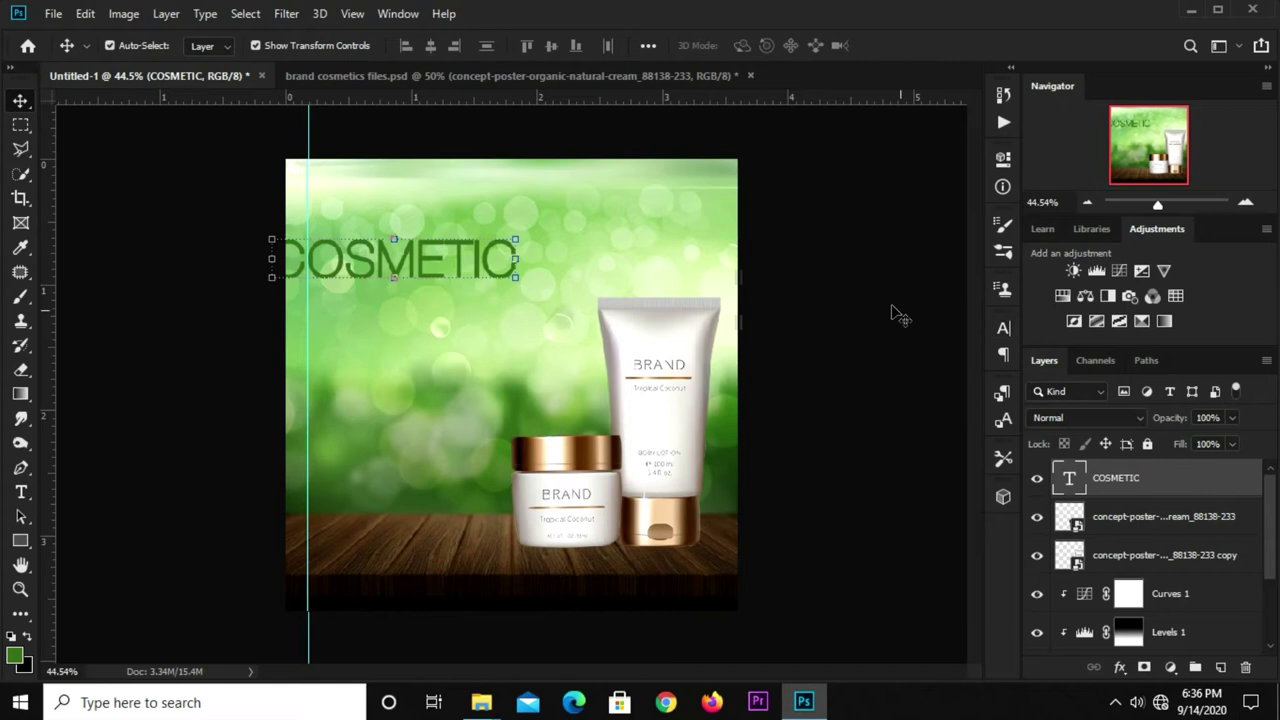
left_click_drag(424, 257, 457, 257)
left_click(780, 305)
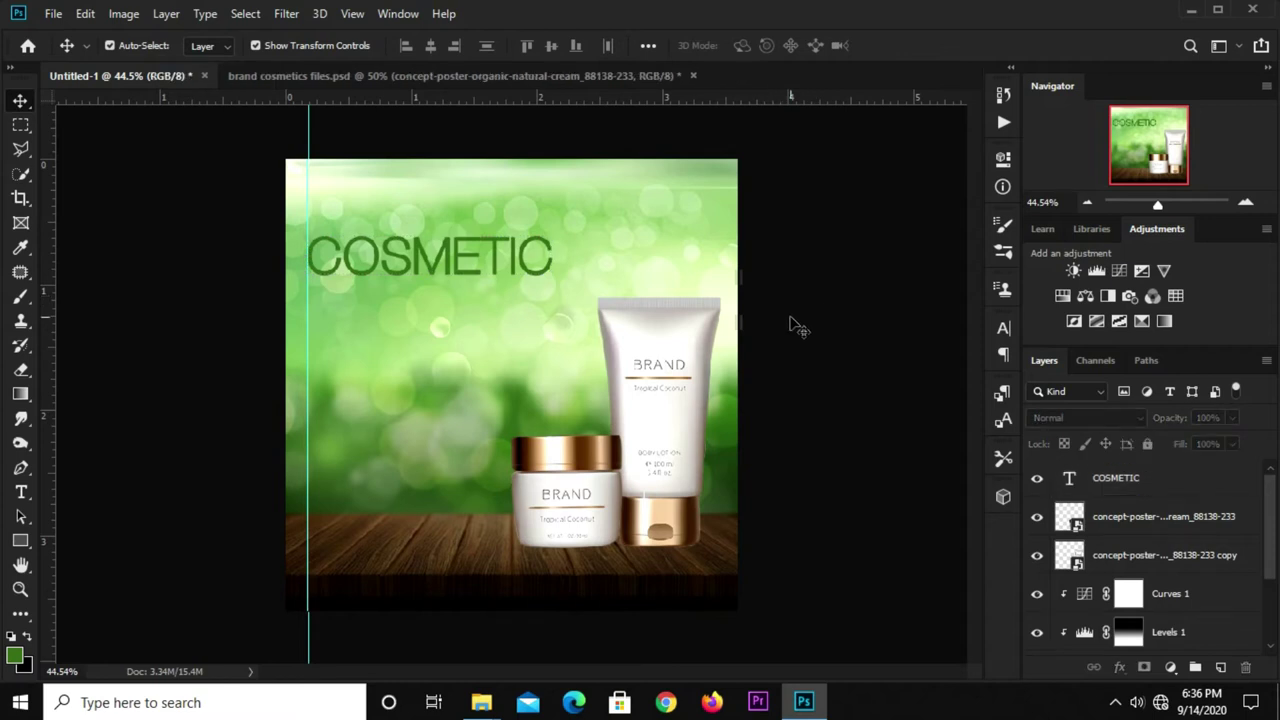
Create a new empty layer above the cream jar layer
scroll(798, 326, "up", 2)
scroll(800, 323, "down", 1)
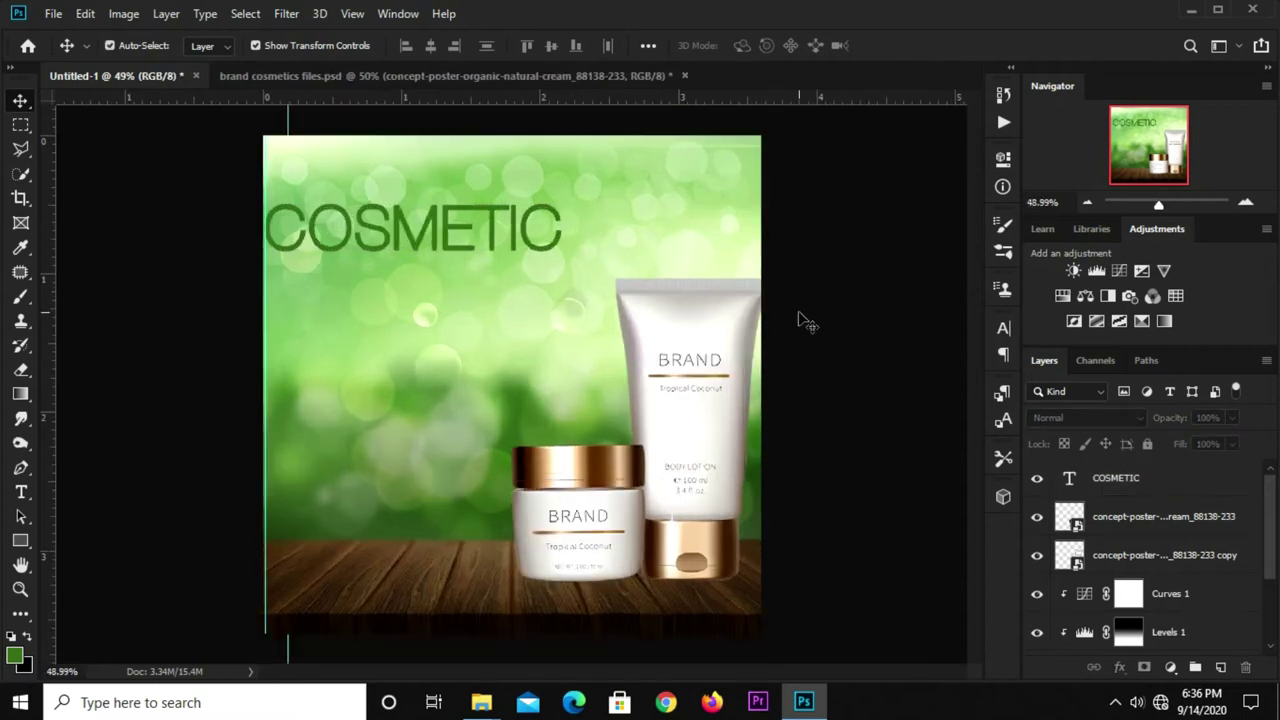
left_click(1128, 557)
left_click(1132, 519)
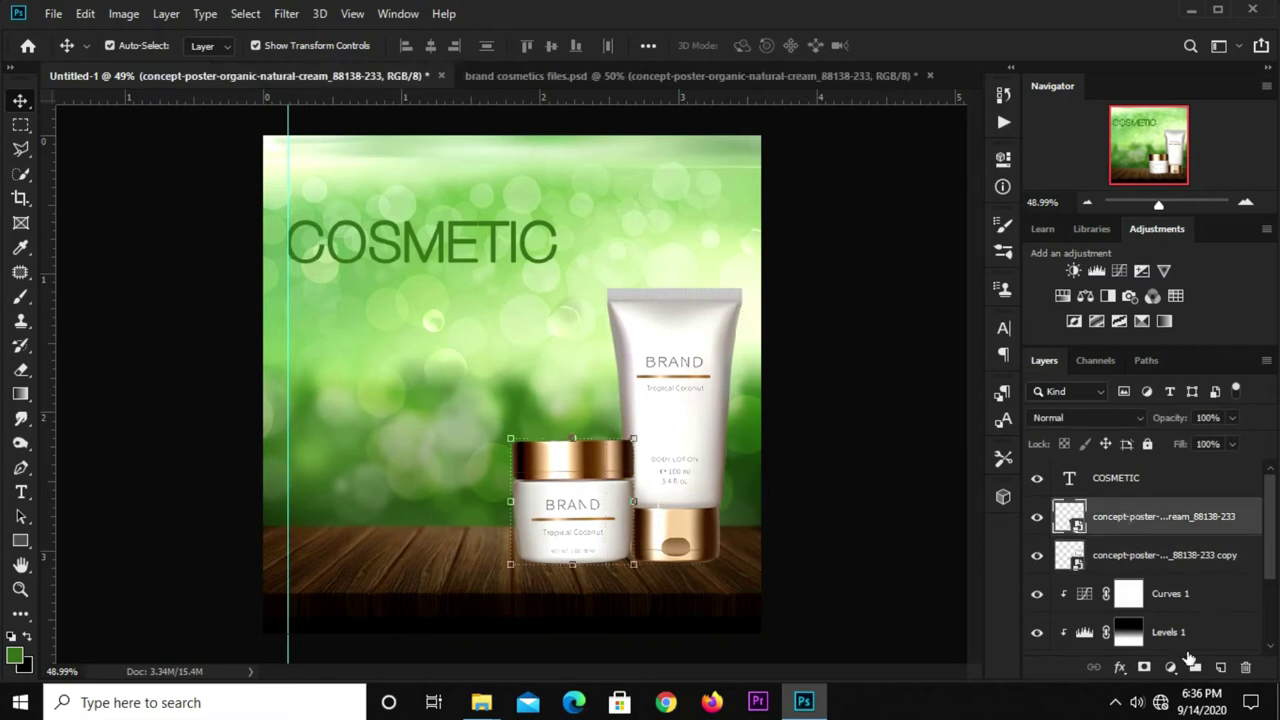
left_click(1221, 668)
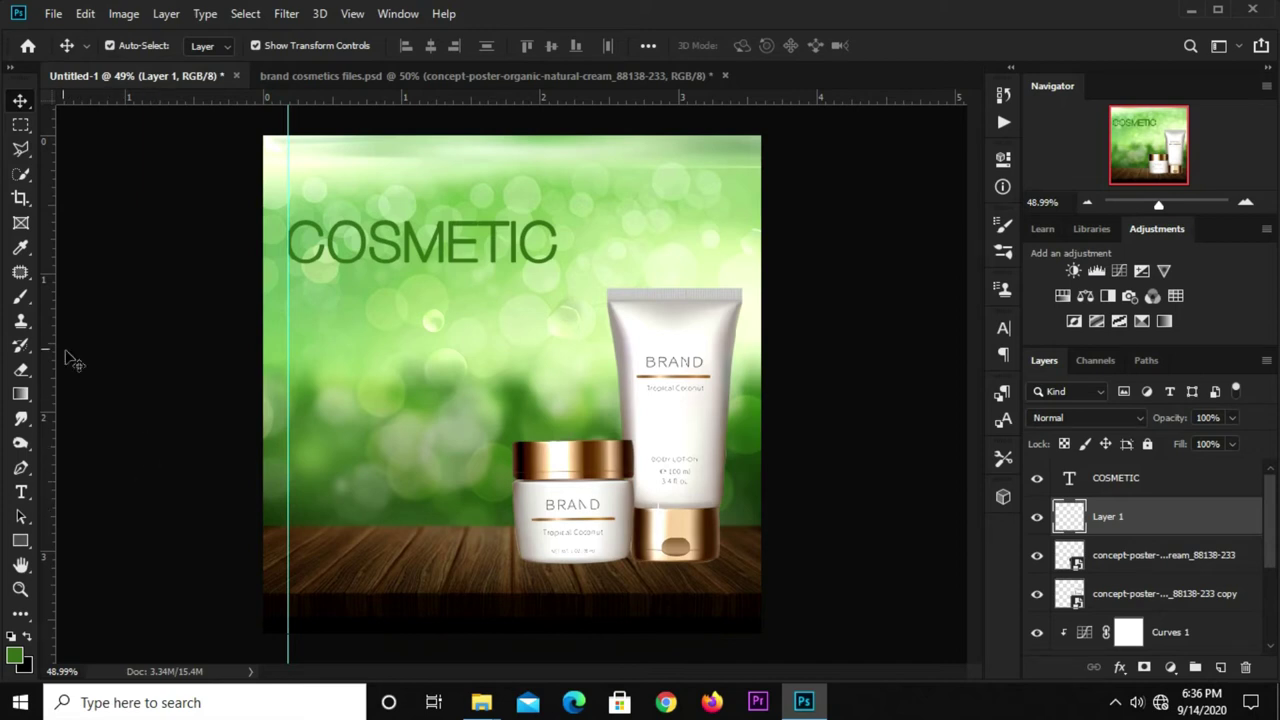
Paint a large soft white brush glow around COSMETIC on the new layer
left_click(20, 296)
left_click(100, 294)
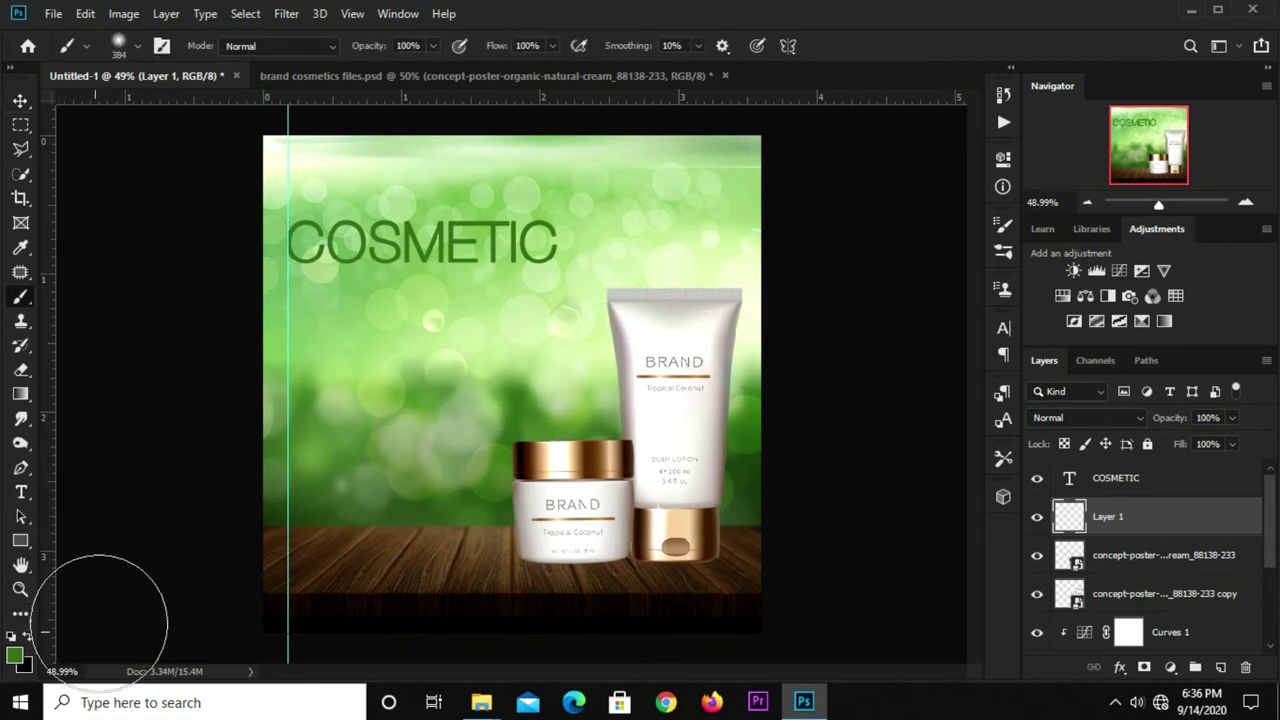
left_click(14, 656)
left_click_drag(545, 396, 536, 320)
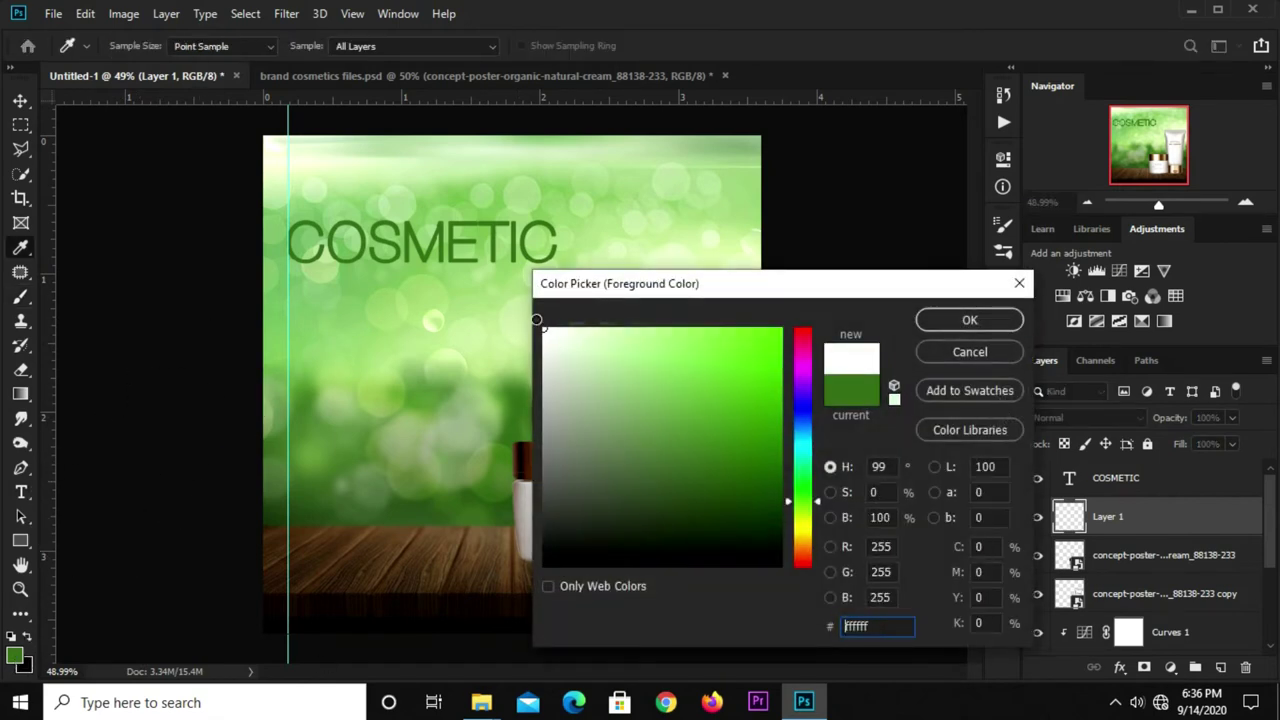
left_click(966, 321)
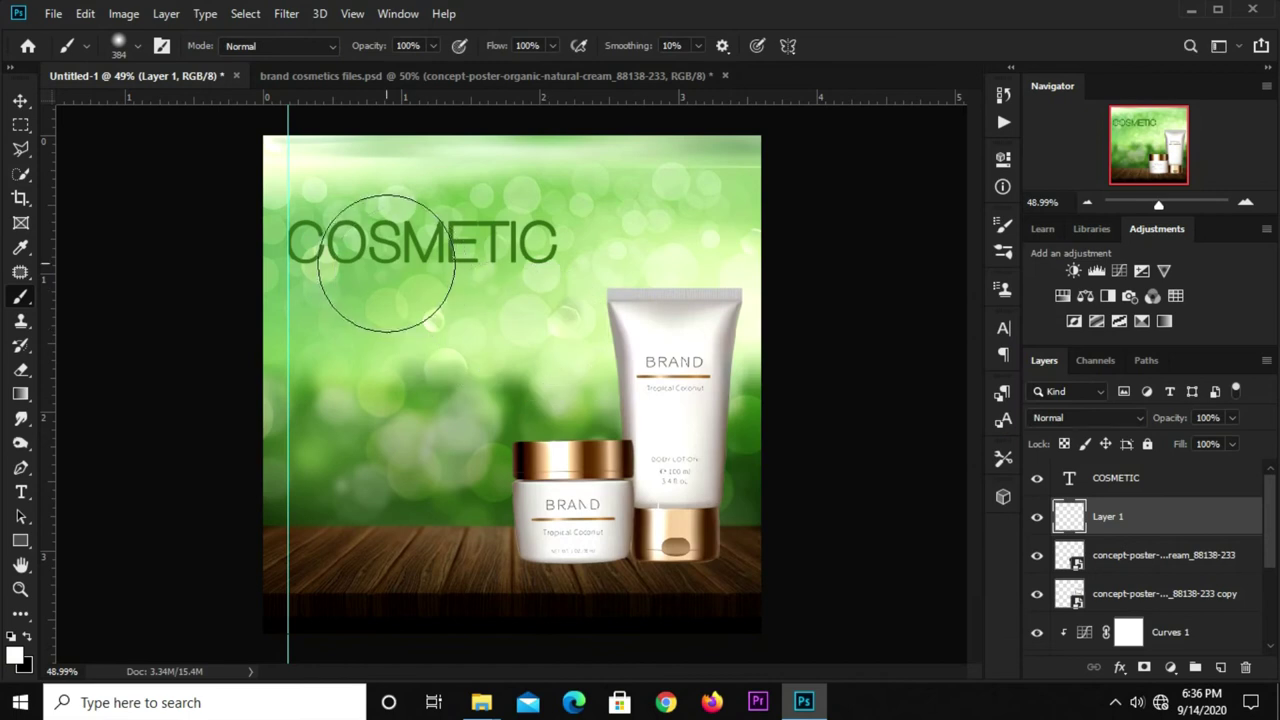
key("bracketright")
key("bracketright")
key("bracketright")
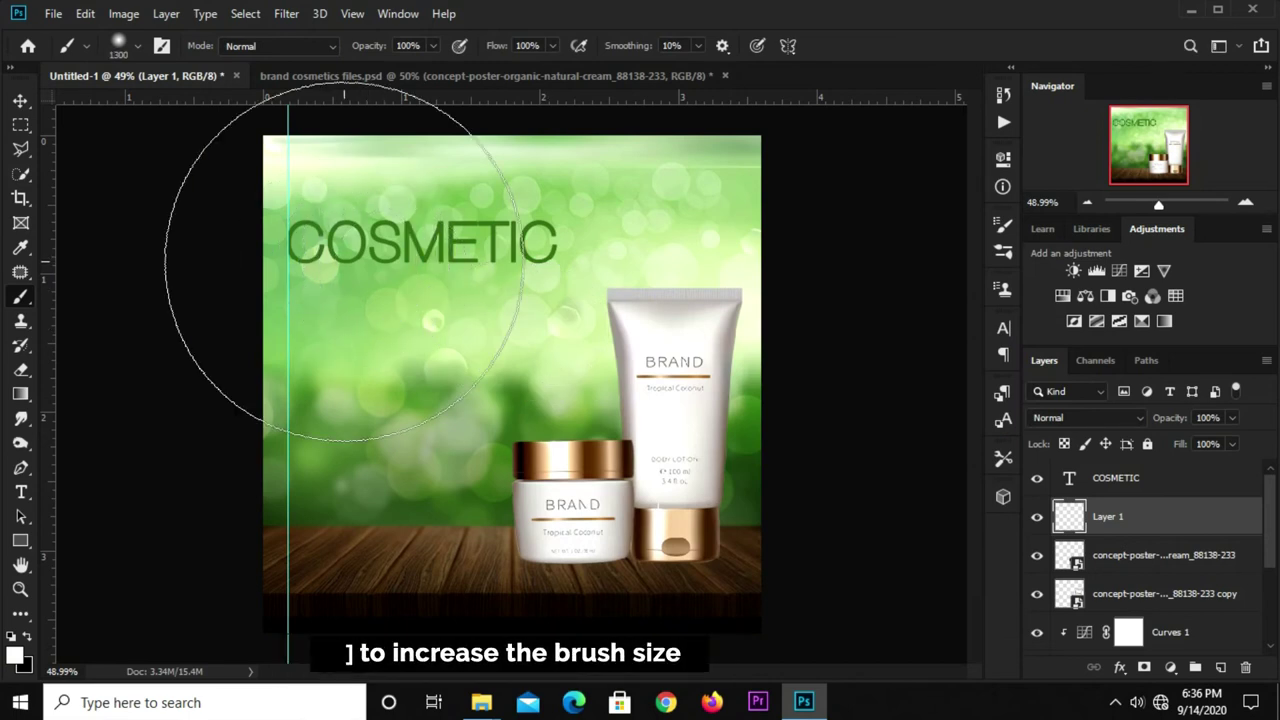
left_click(365, 240)
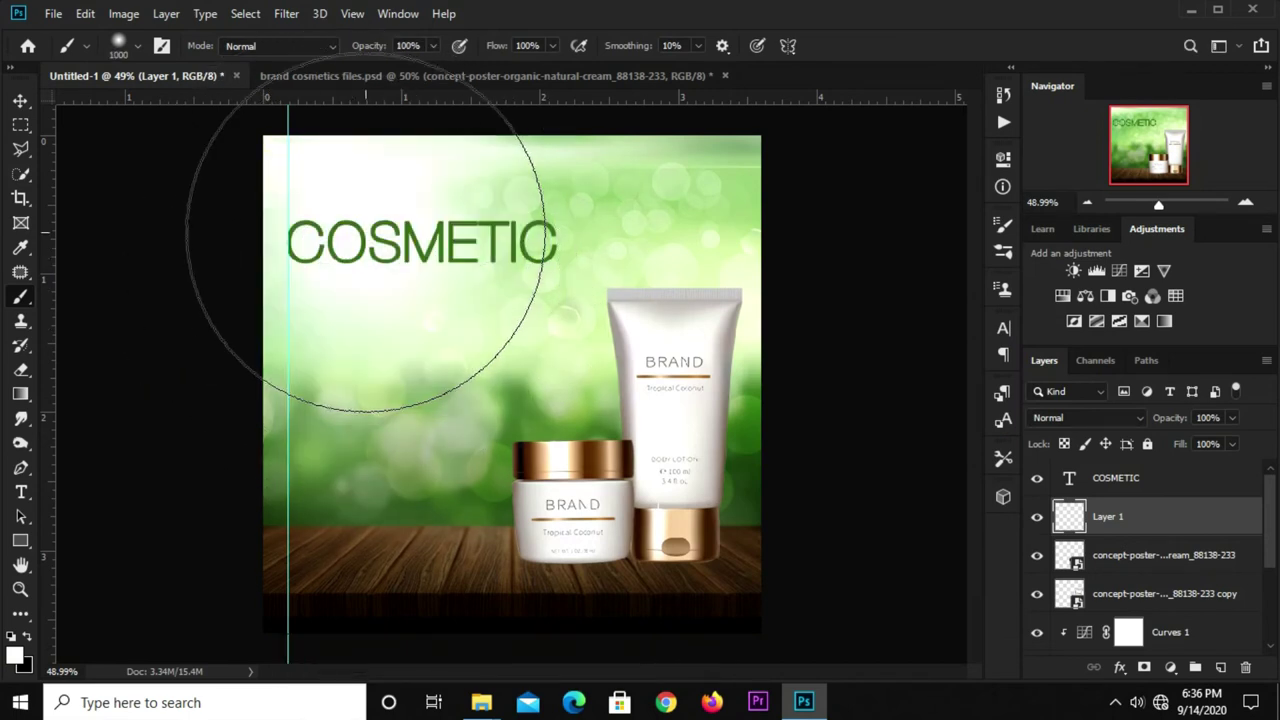
Set the glow layer's blend mode to Soft Light and compare before and after
key("v")
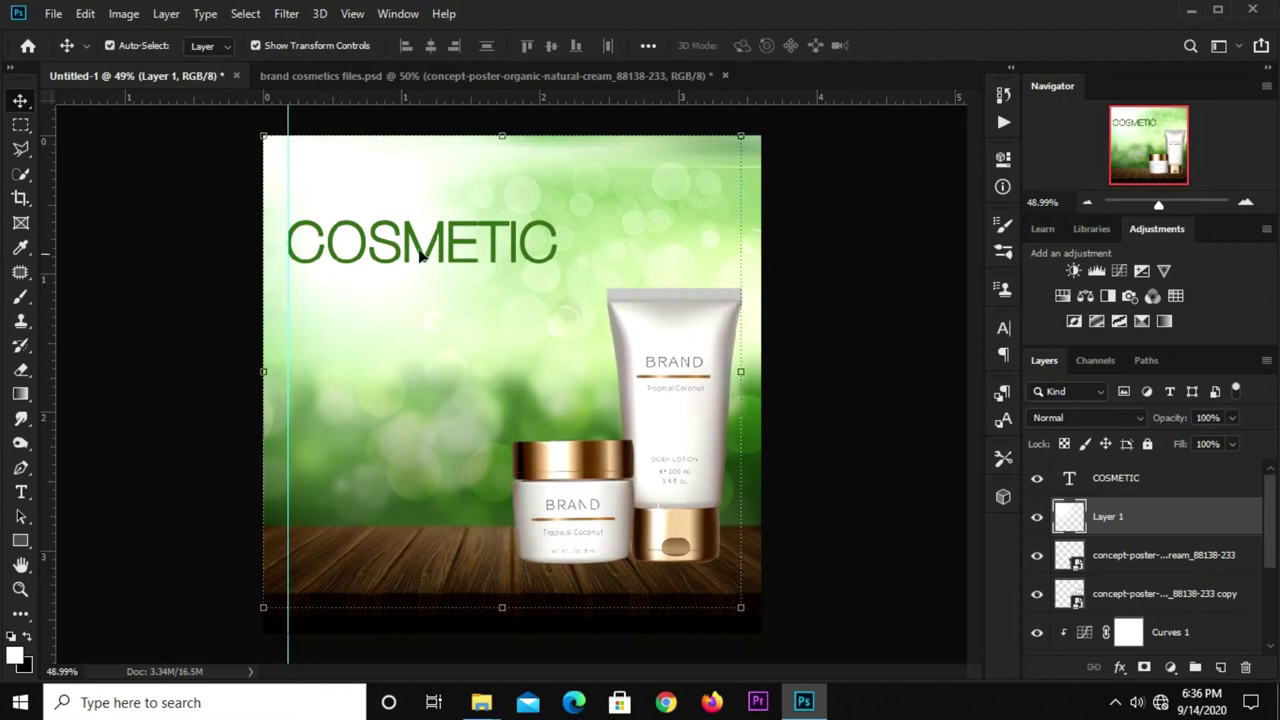
left_click(1063, 420)
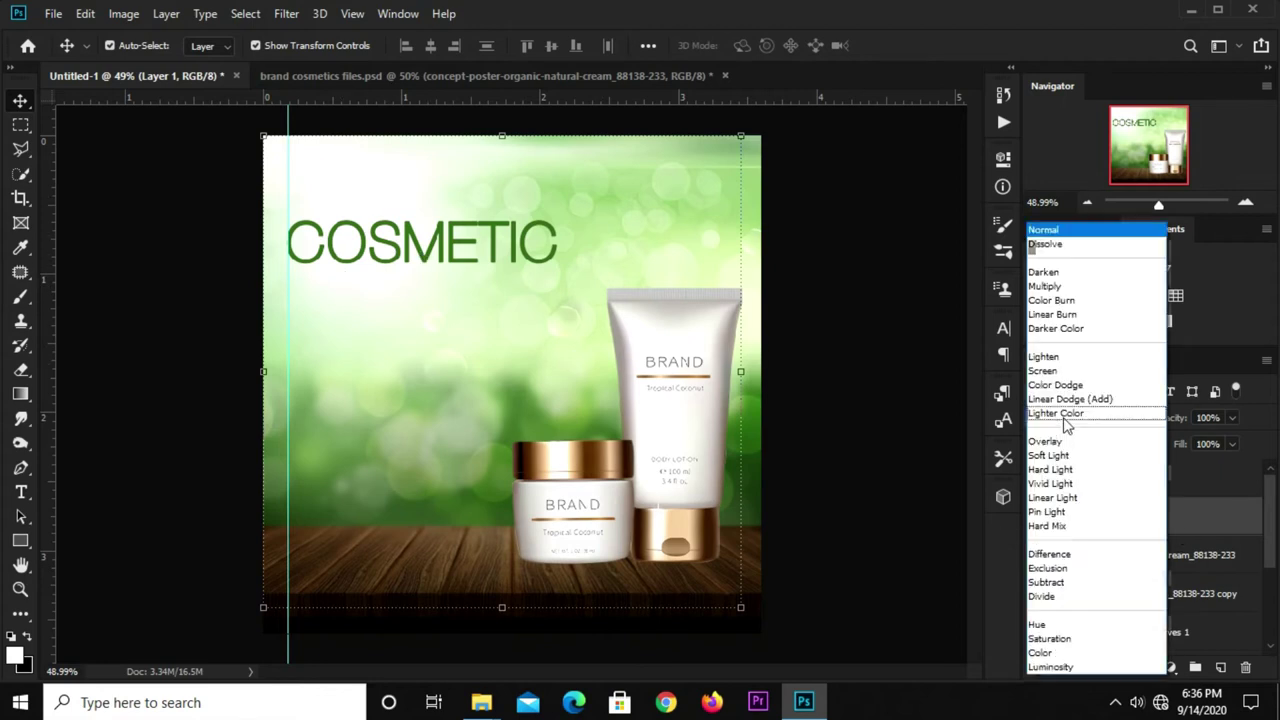
left_click(1063, 458)
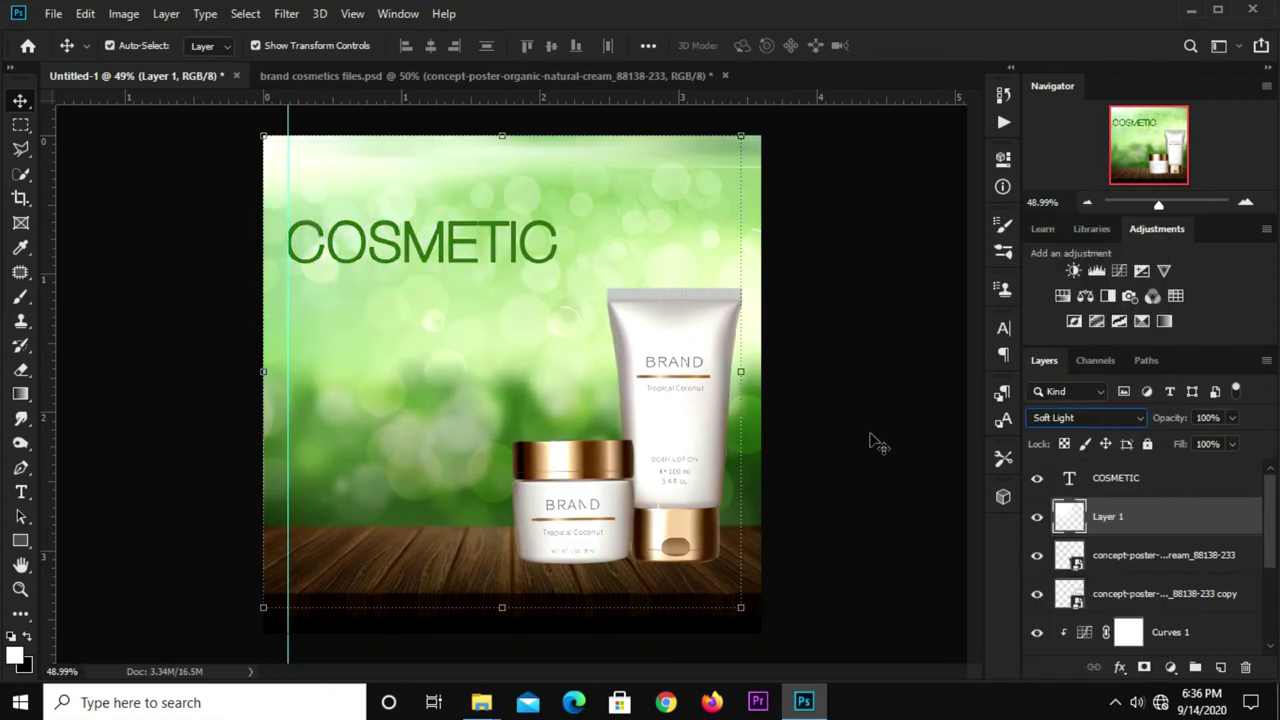
left_click(872, 440)
left_click(1036, 517)
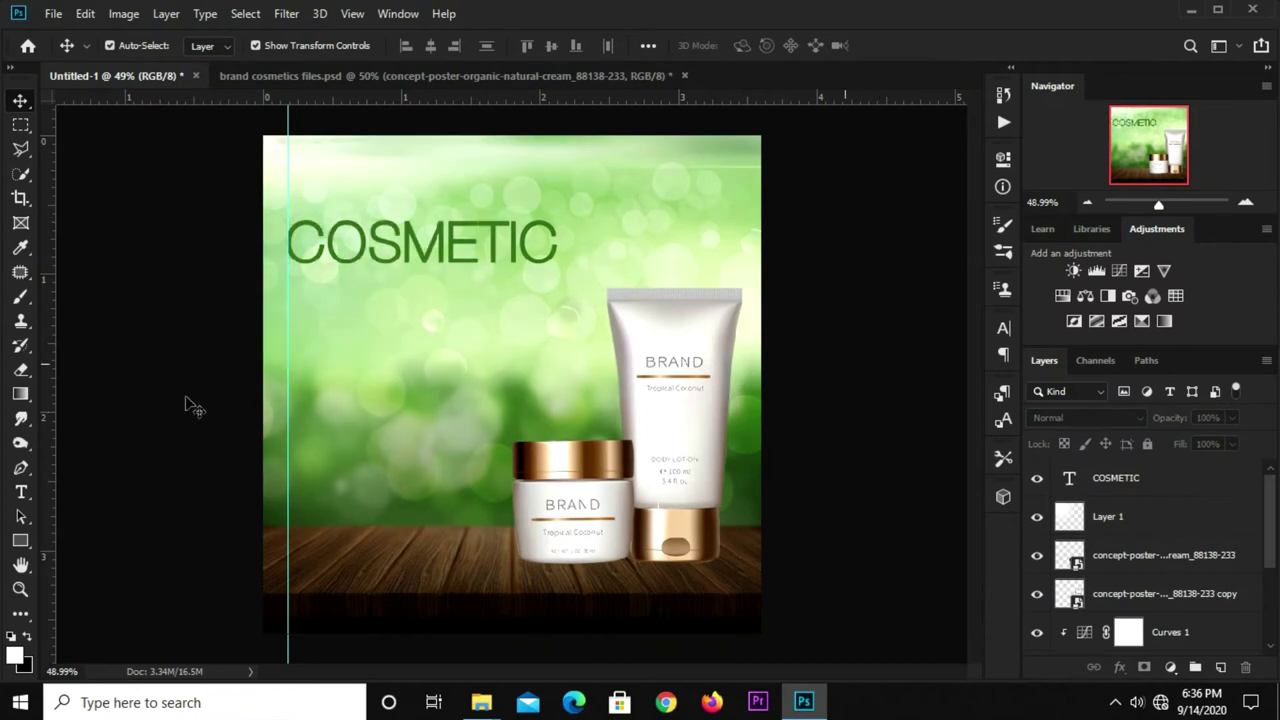
Add a vertical guide at COSMETIC's right end, then select Group 2–Group 5 in the cosmetics file
mouse_move(43, 459)
left_mouse_down()
mouse_move(581, 505)
mouse_move(557, 510)
left_mouse_up()
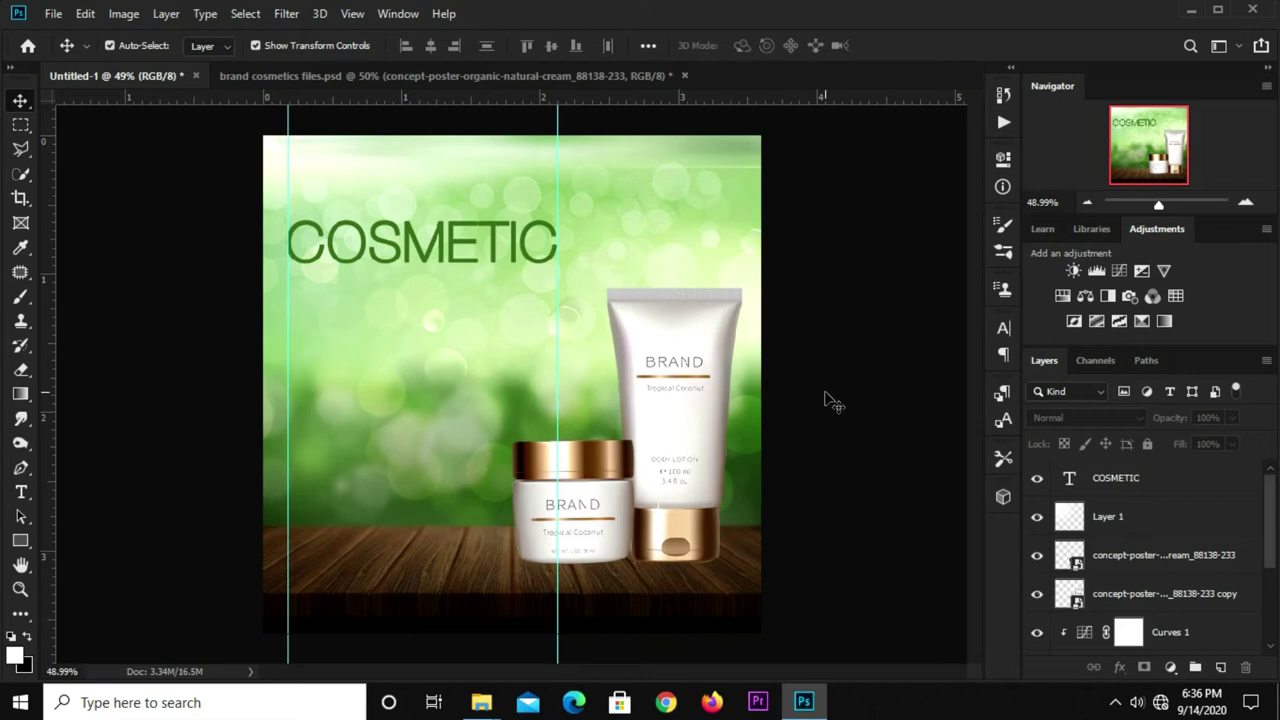
left_click(456, 76)
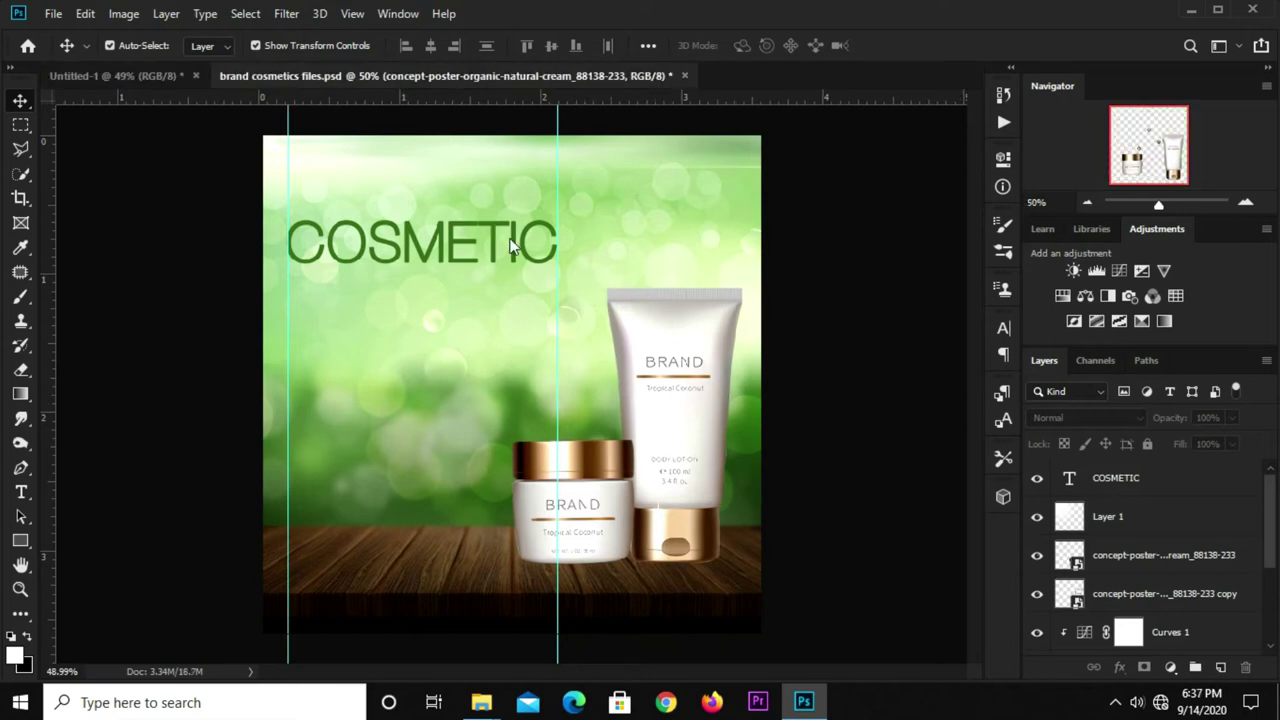
left_click(514, 290)
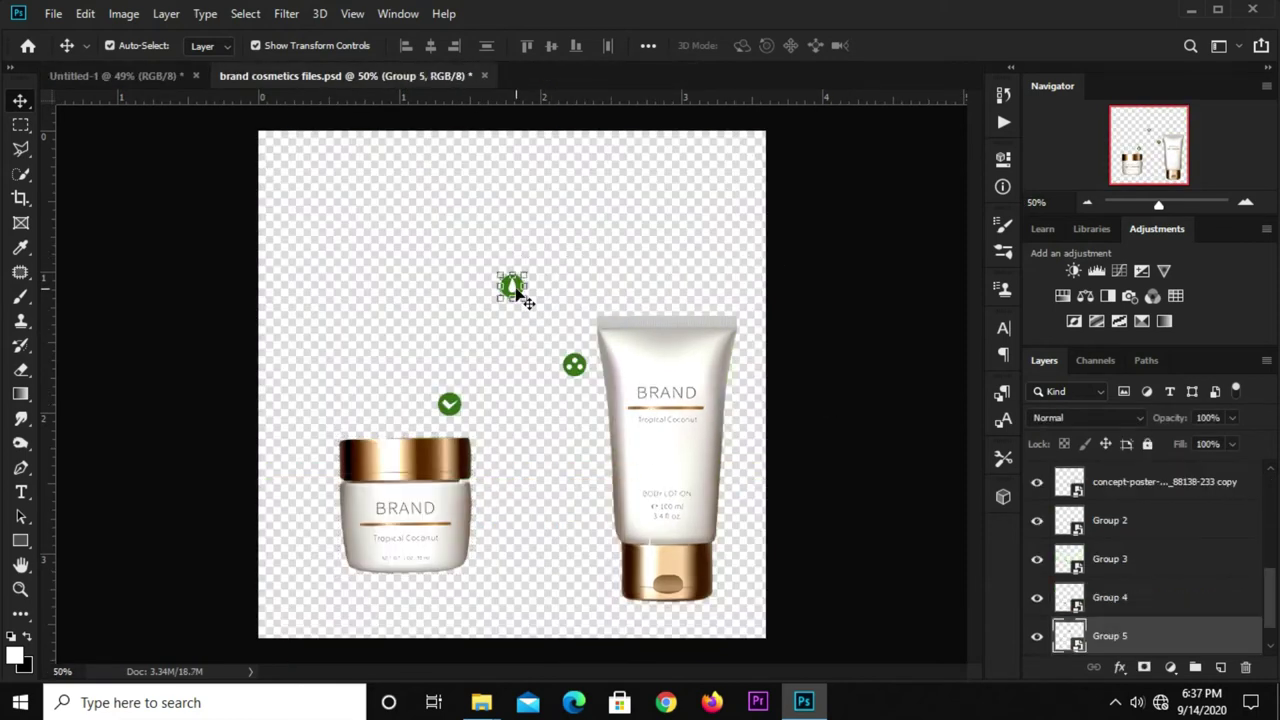
key("ctrl")
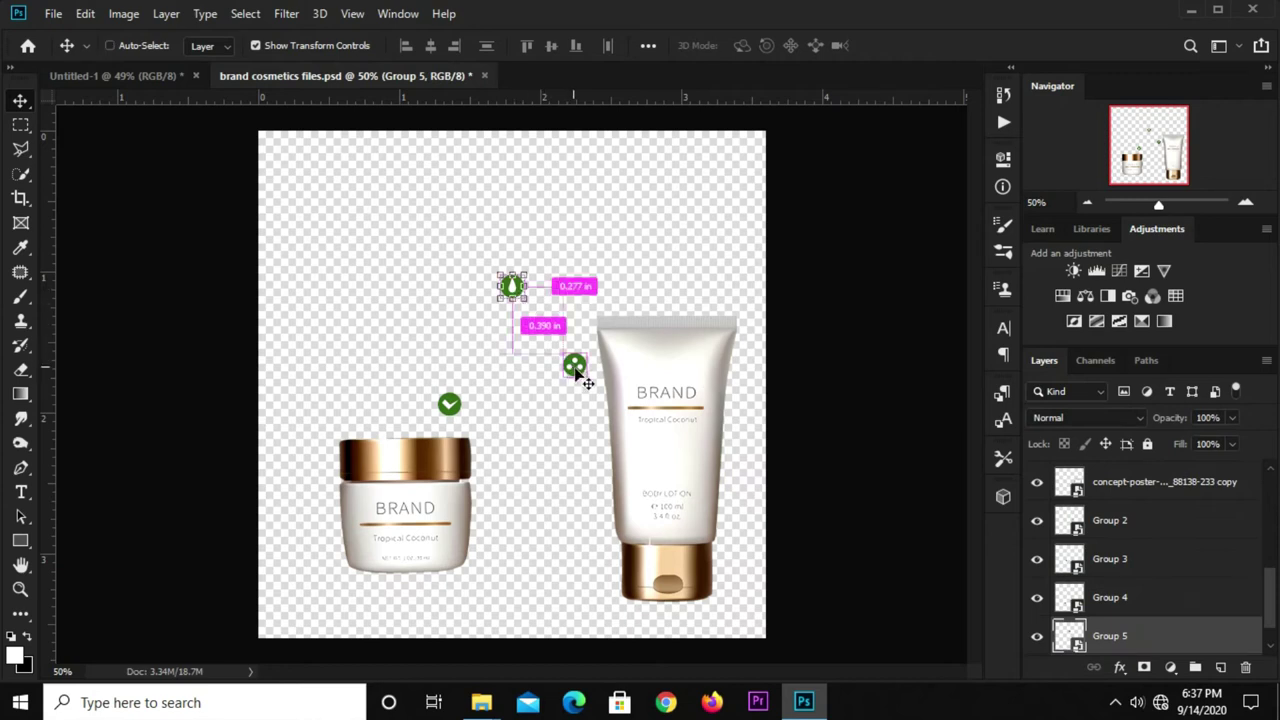
left_click(1130, 528, "shift")
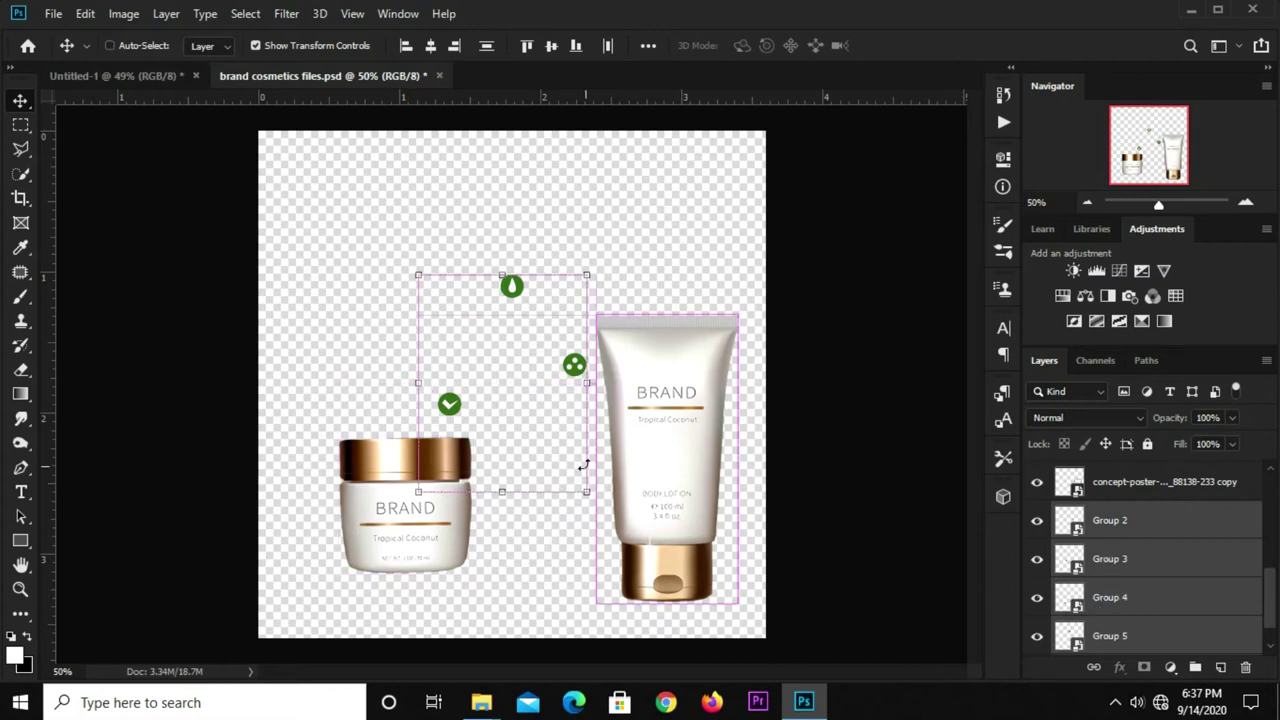
left_click(112, 76)
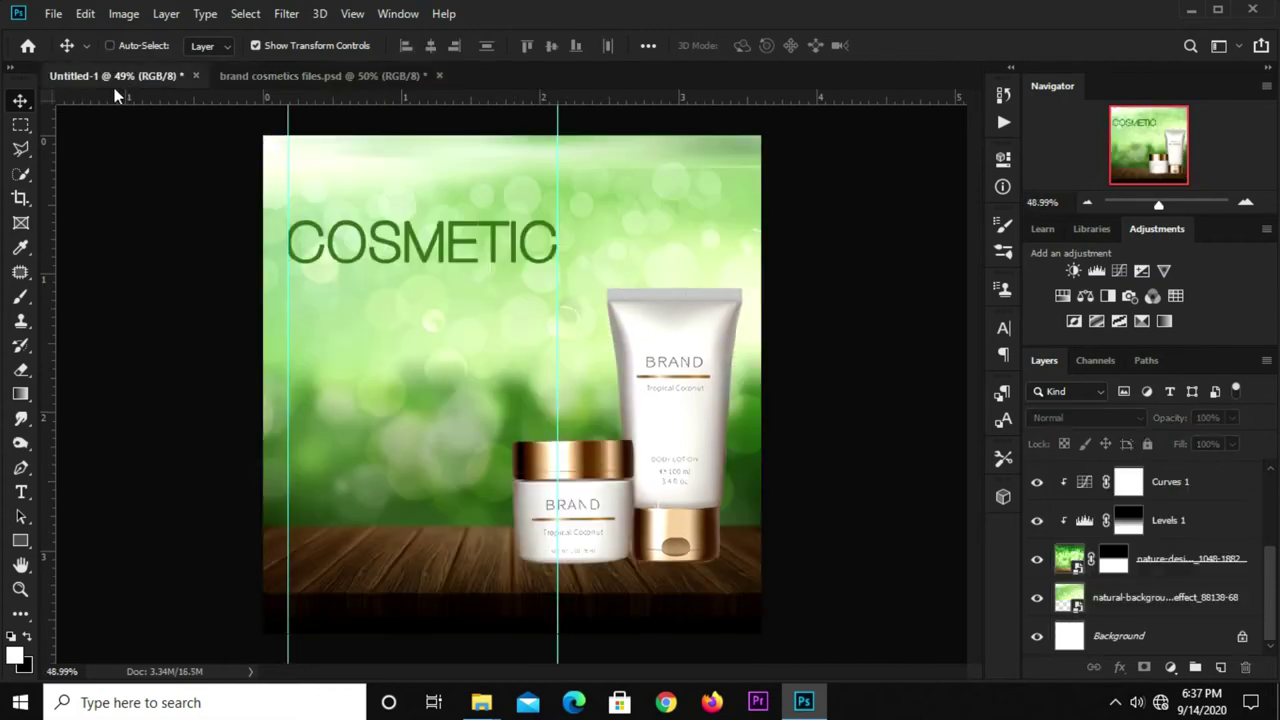
Copy the four icons onto the poster and place the droplet under the start of COSMETIC
left_click_drag(114, 95, 157, 180)
left_click(295, 315)
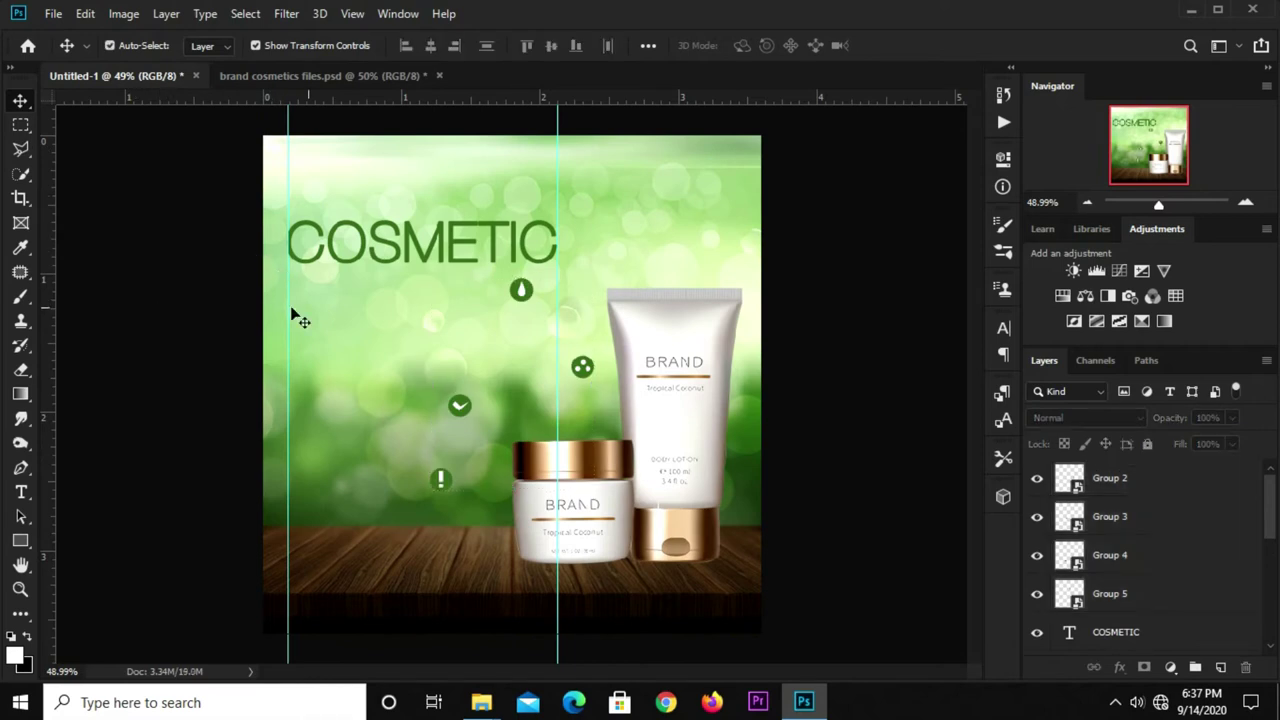
left_click(521, 292)
scroll(517, 289, "up", 2)
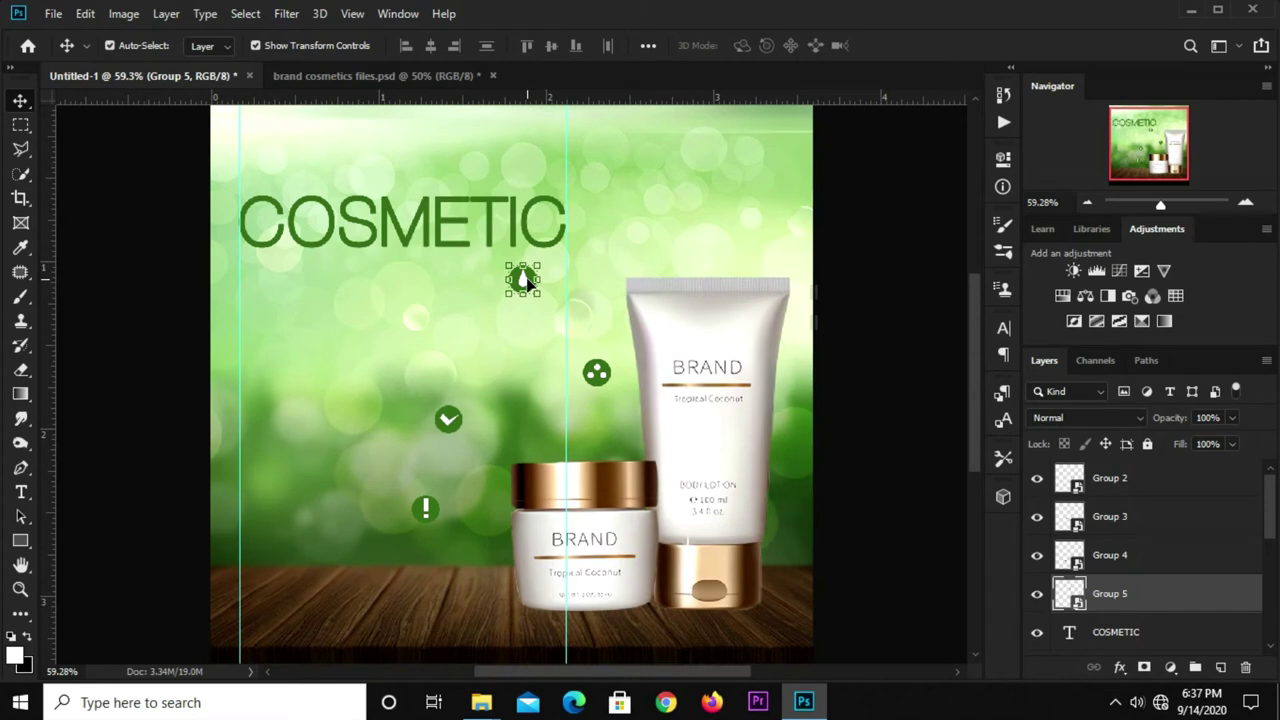
left_click_drag(525, 283, 256, 303)
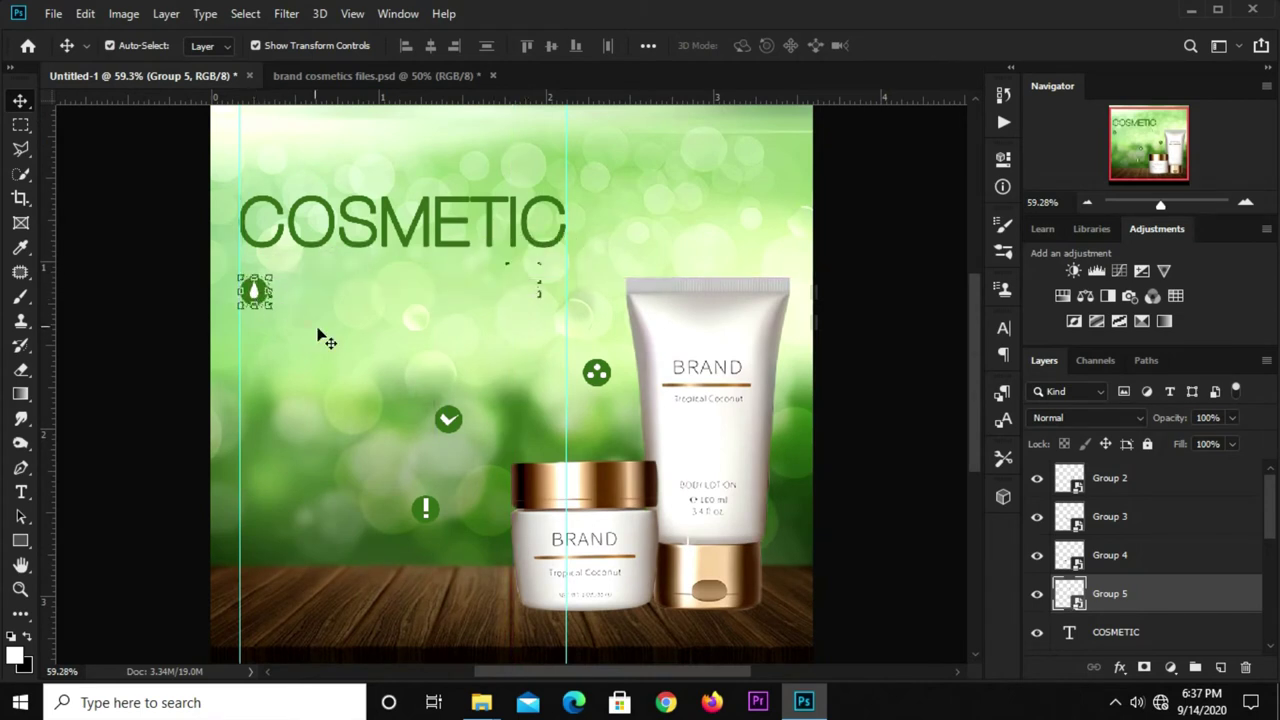
Arrange the checkmark, three-dots and exclamation icons into a 2×2 grid with the droplet
left_click(452, 427)
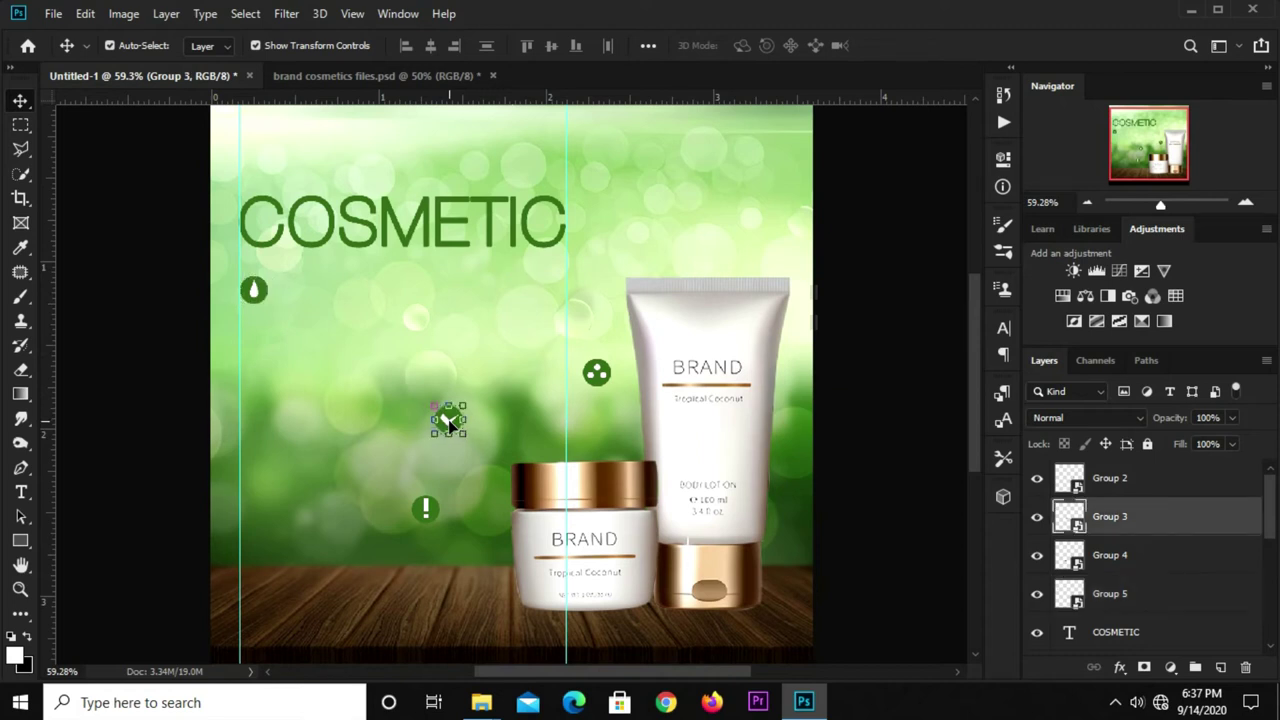
left_click_drag(448, 419, 258, 372)
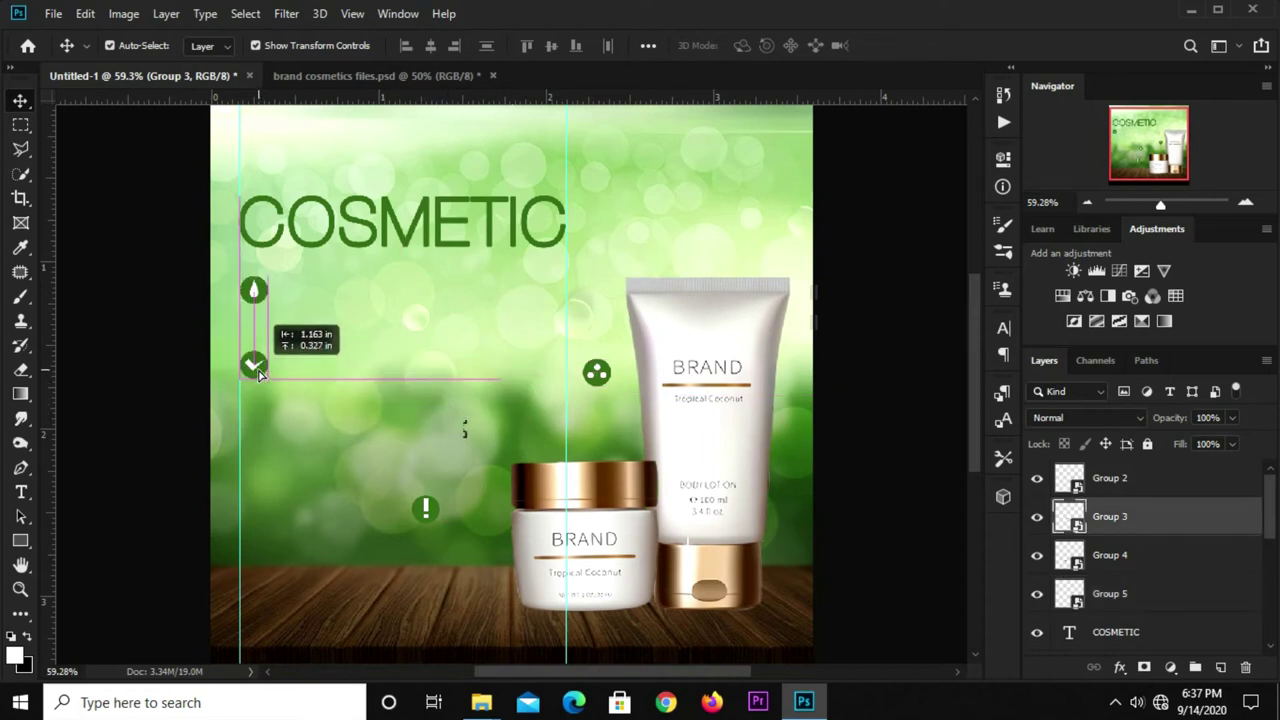
mouse_move(596, 372)
left_mouse_down()
mouse_move(440, 316)
mouse_move(426, 291)
left_mouse_up()
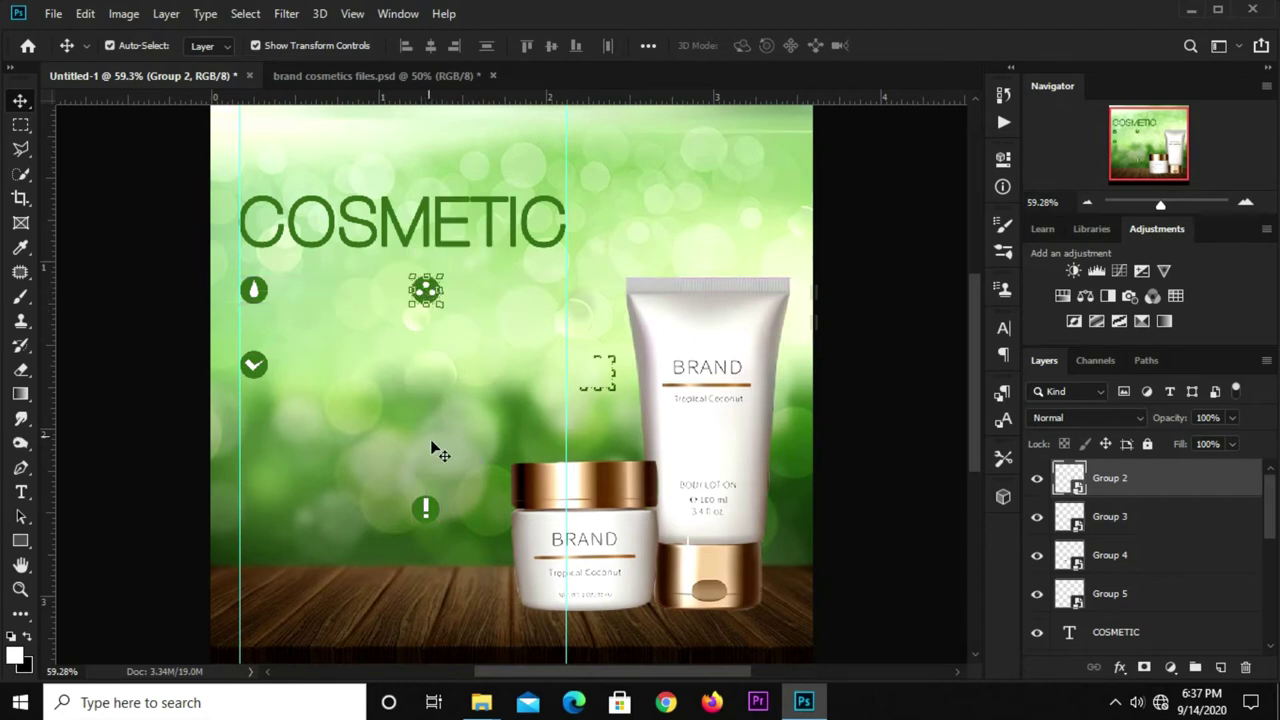
left_click(427, 508)
left_click_drag(426, 450, 425, 366)
left_click(870, 355)
key("ctrl+minus")
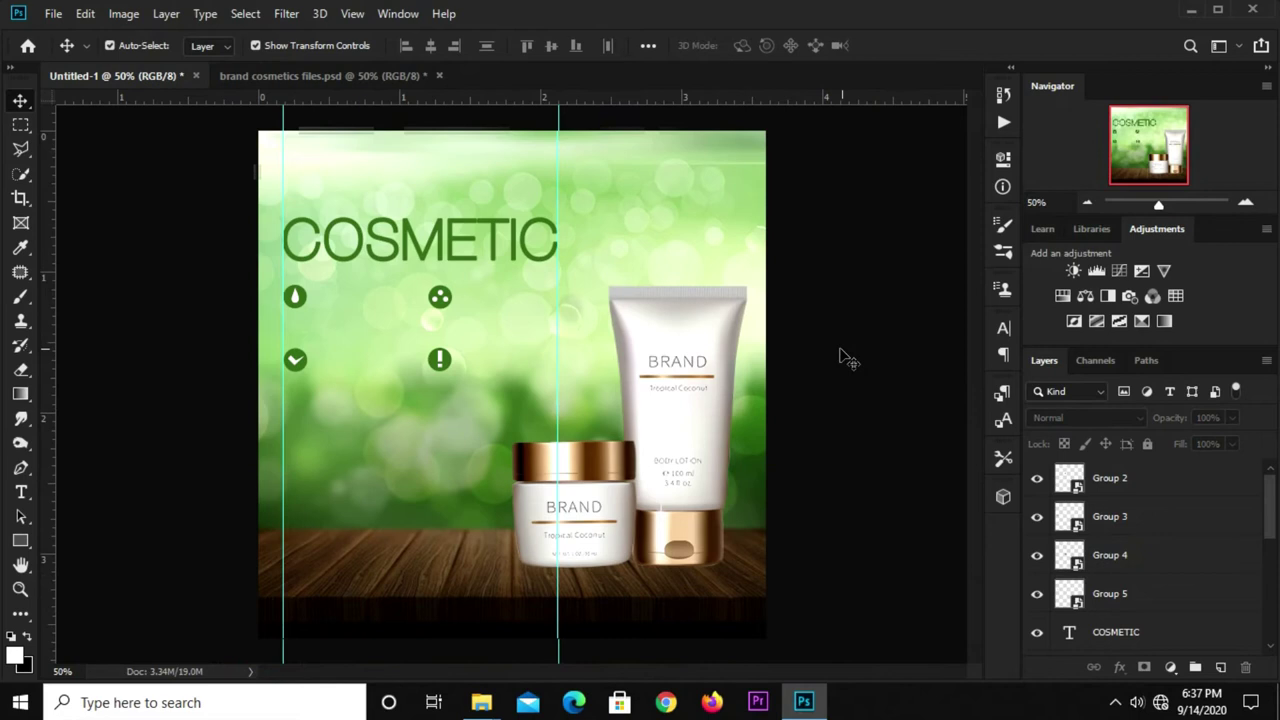
In the brand cosmetics file, hide the tube and jar and show the four caption text blocks
left_click(354, 77)
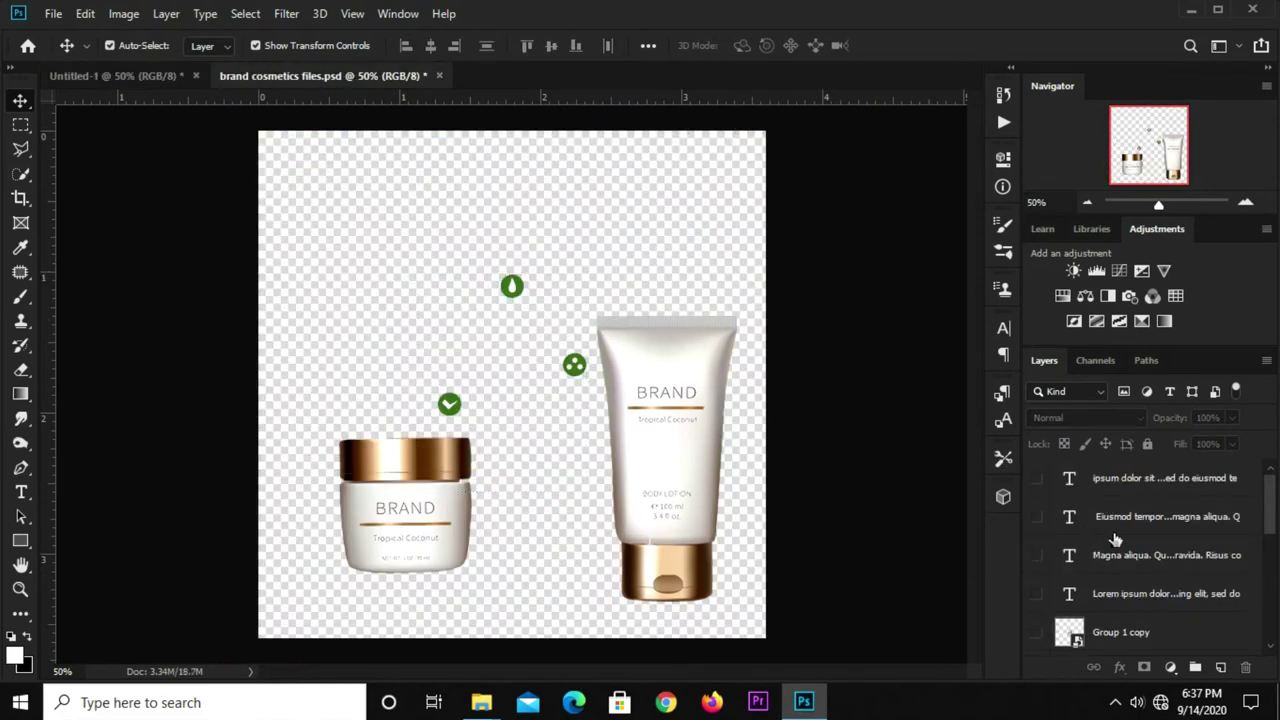
left_click(645, 490)
left_click(1036, 637)
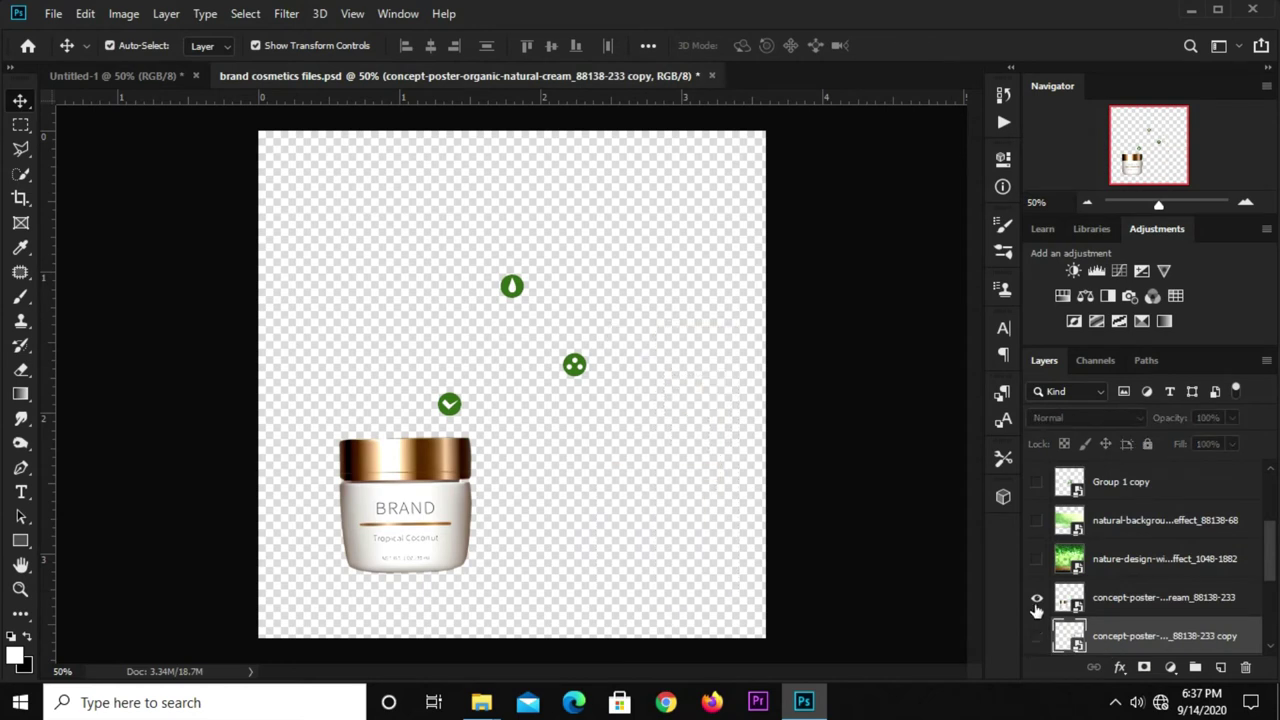
left_click(1034, 600)
scroll(1134, 586, "up", 2)
scroll(1135, 590, "up", 2)
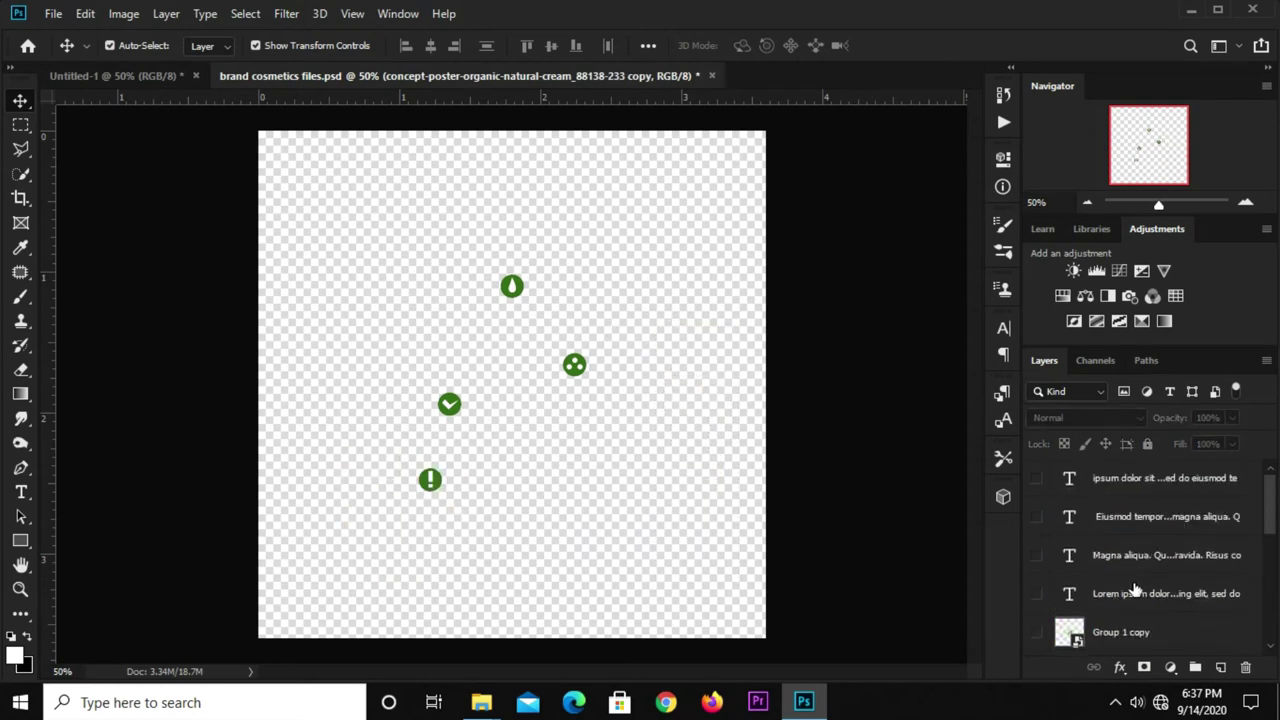
left_click(1036, 593)
left_click(1036, 555)
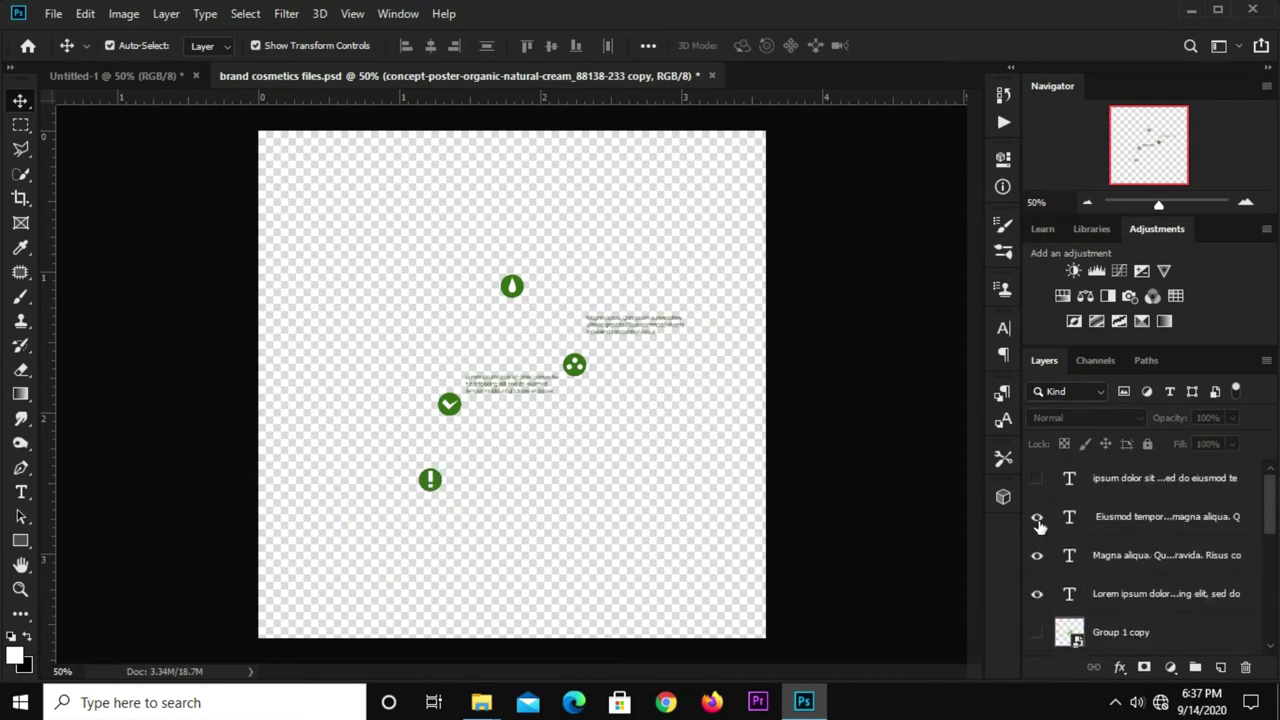
left_click(1036, 517)
left_click(1036, 478)
Select all four captions and drag them into the Untitled-1 poster
left_click(617, 336)
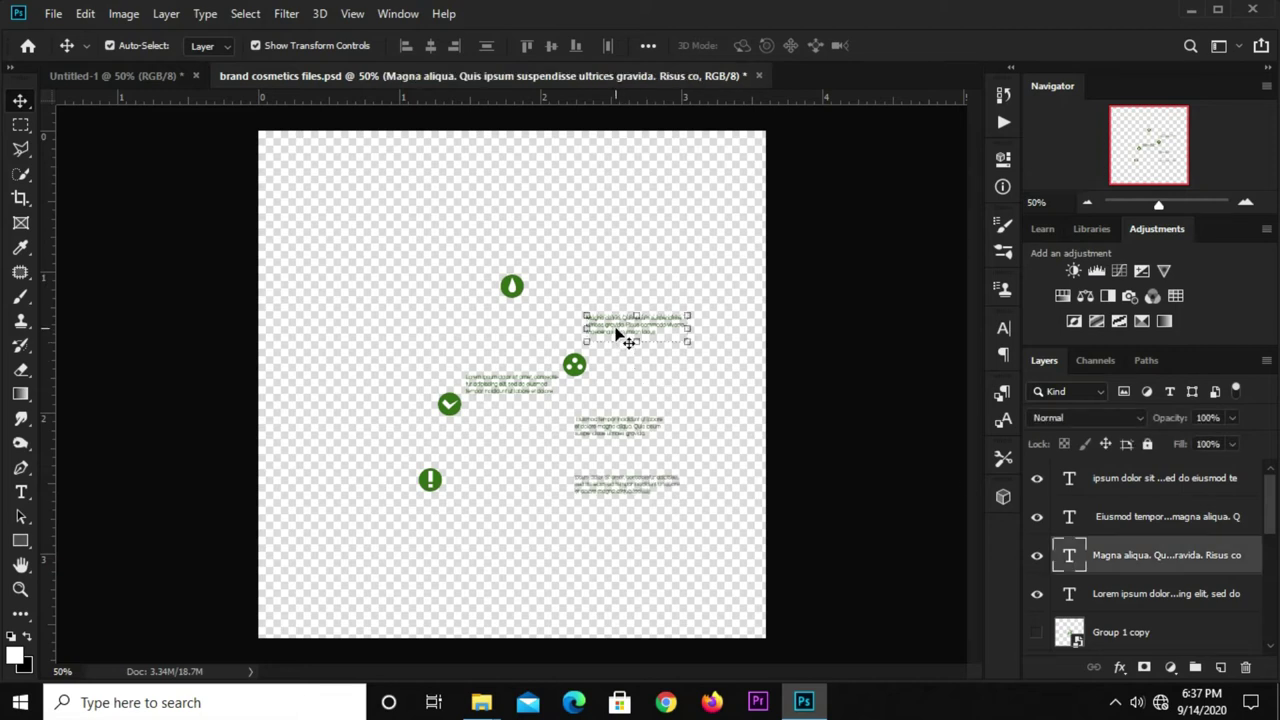
left_click(519, 394, "shift")
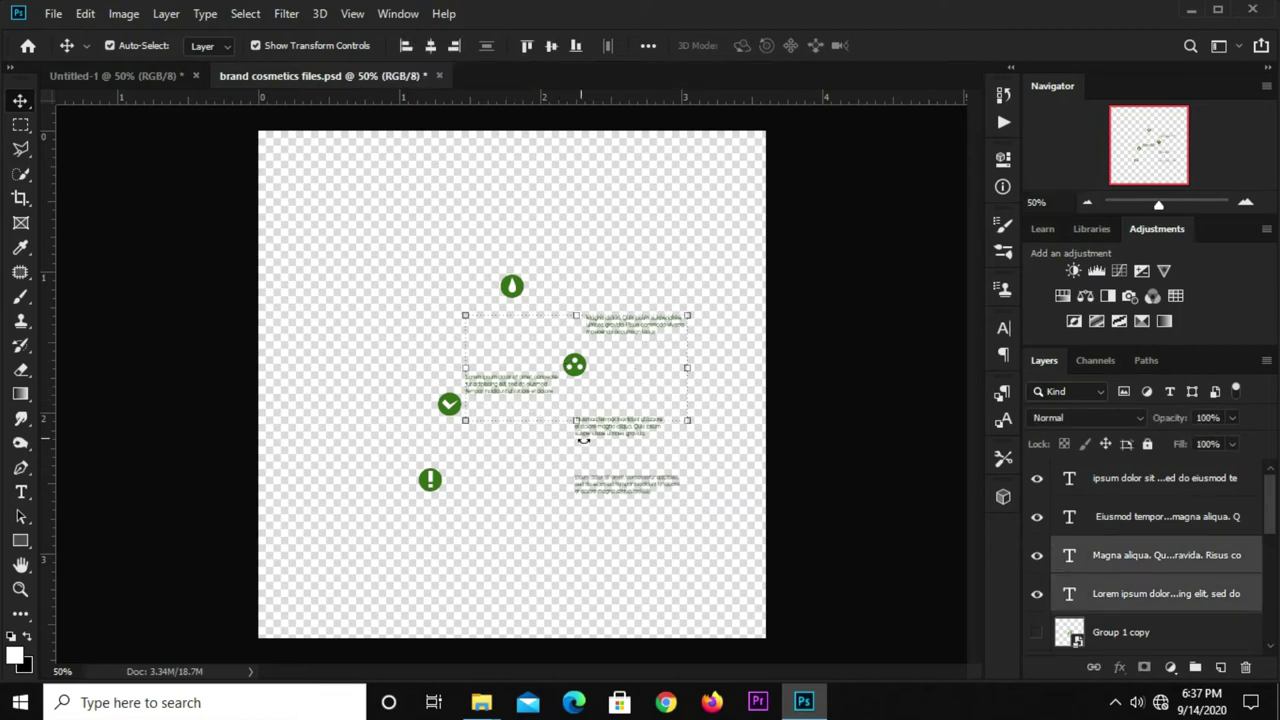
left_click(1130, 484, "shift")
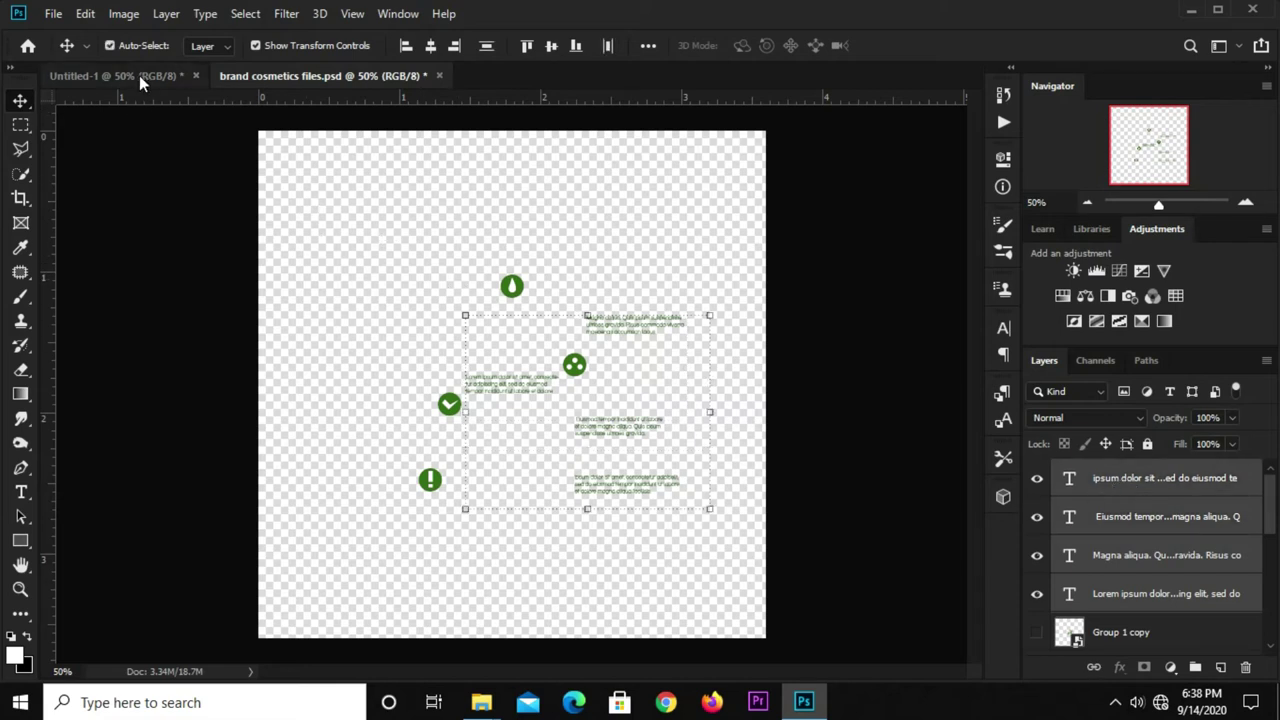
left_click_drag(320, 213, 160, 253)
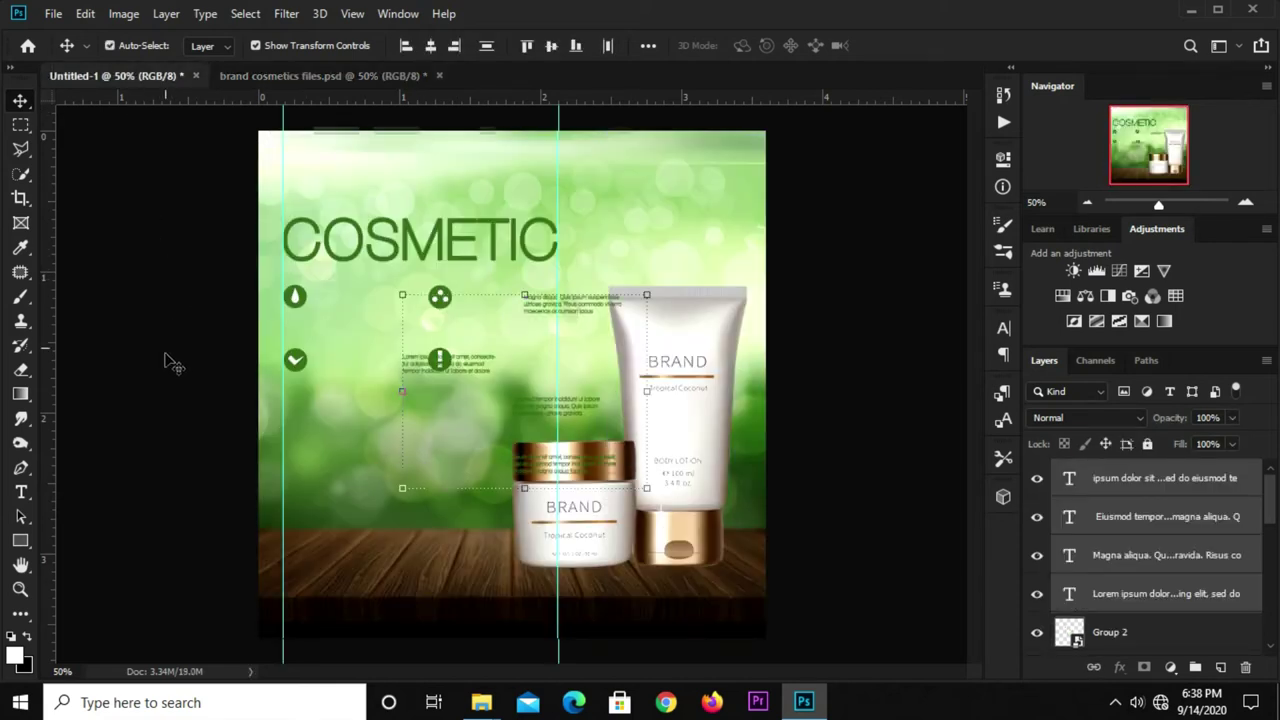
Place the Lorem ipsum caption beside the drop icon and Magna aliqua beside the dots icon
left_click(245, 417)
left_click_drag(480, 373, 391, 305)
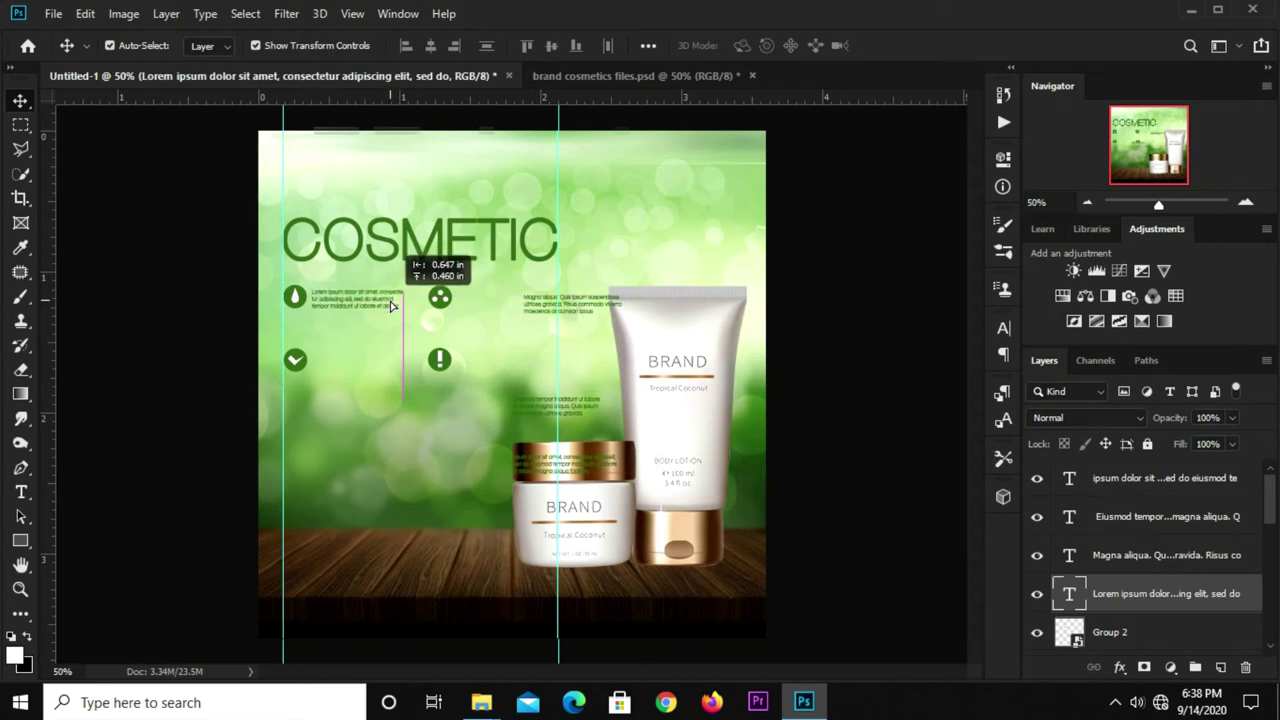
left_click_drag(391, 305, 390, 302)
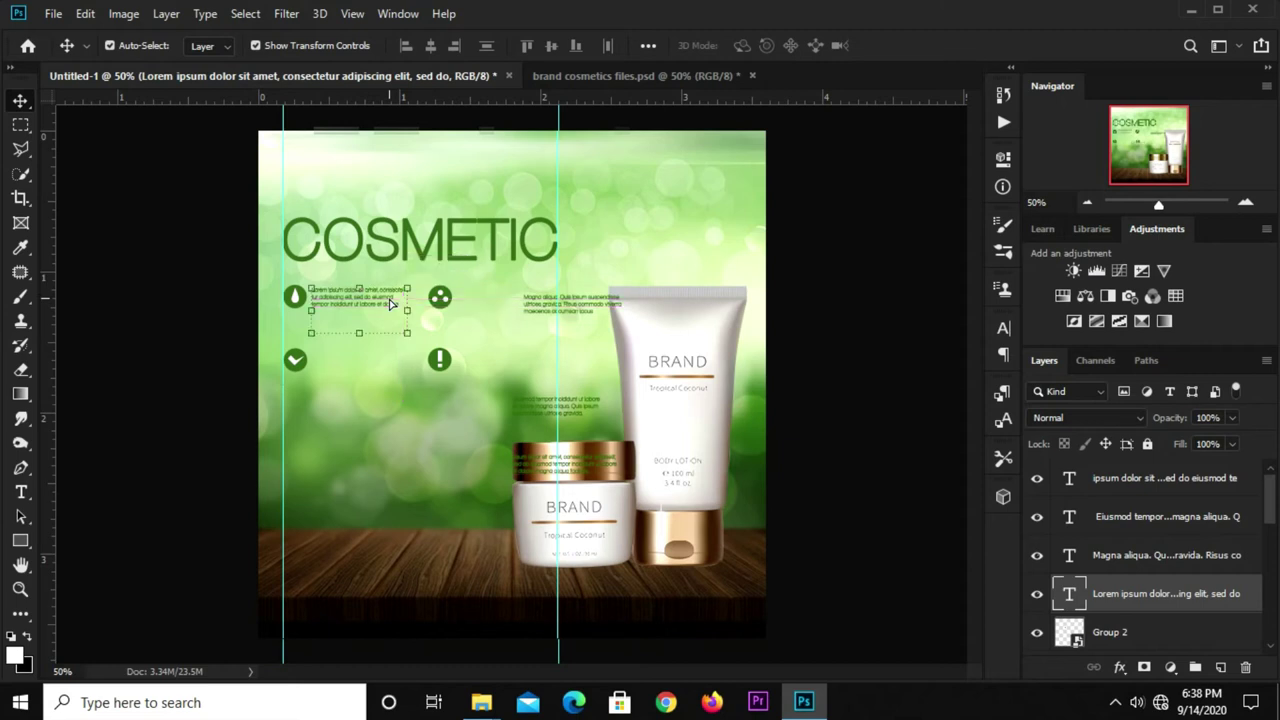
left_click(578, 302)
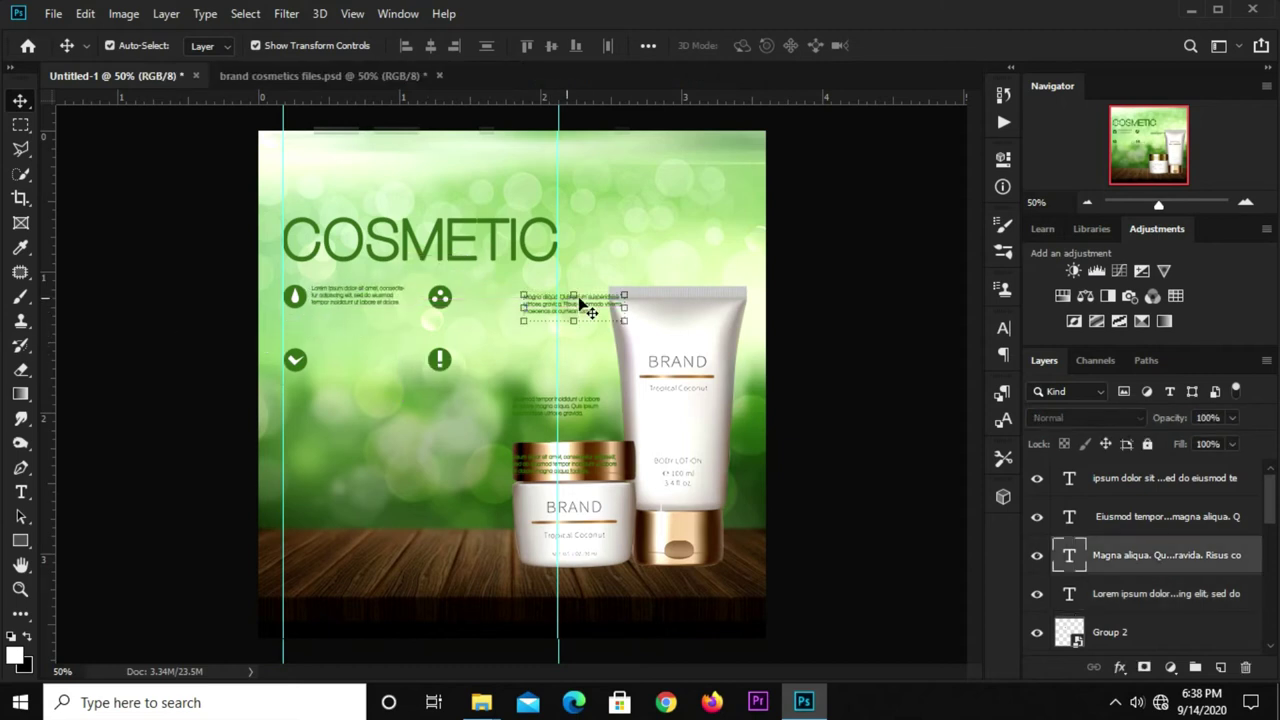
left_click_drag(588, 305, 525, 293)
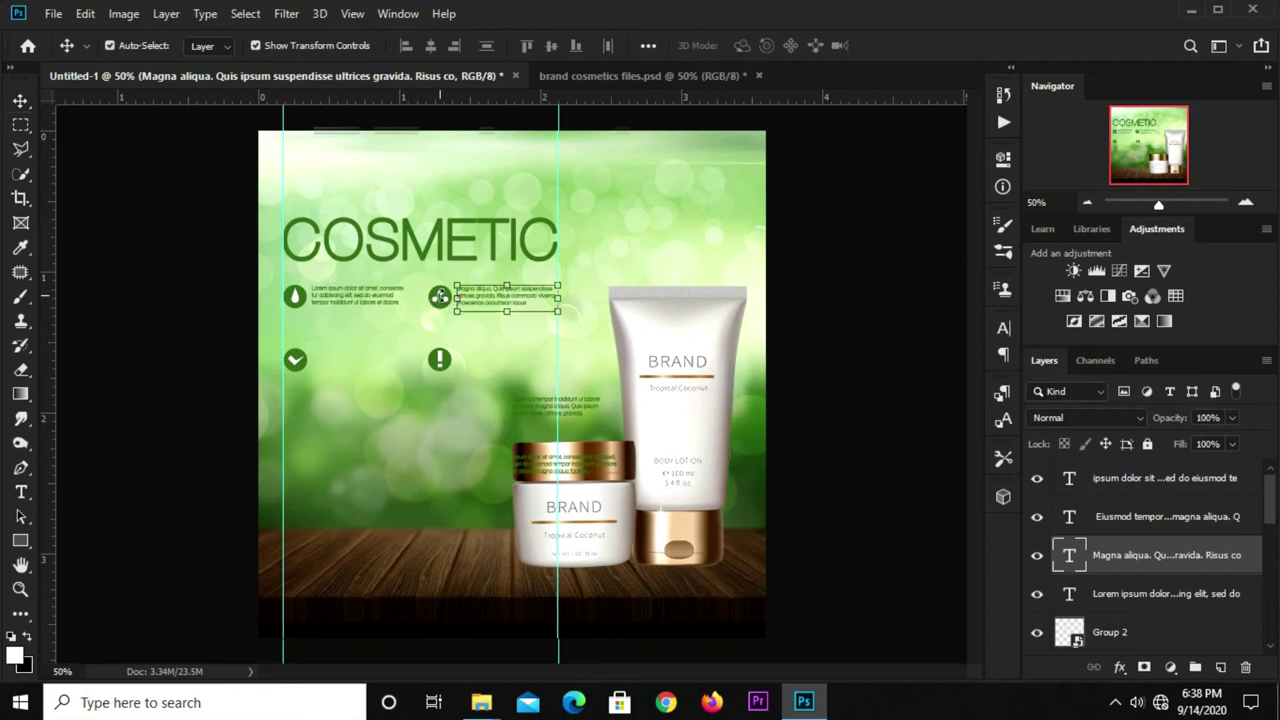
key("ctrl+t")
key("Return")
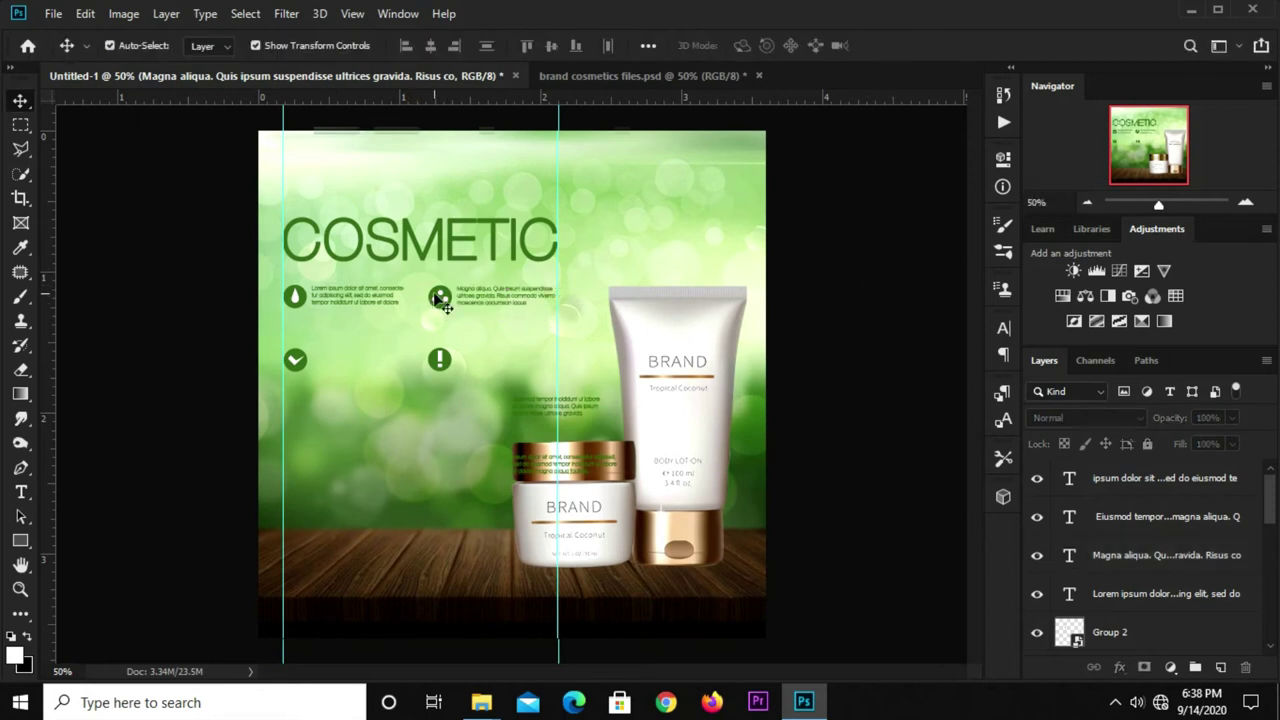
left_click(441, 302)
left_click(500, 300, "shift")
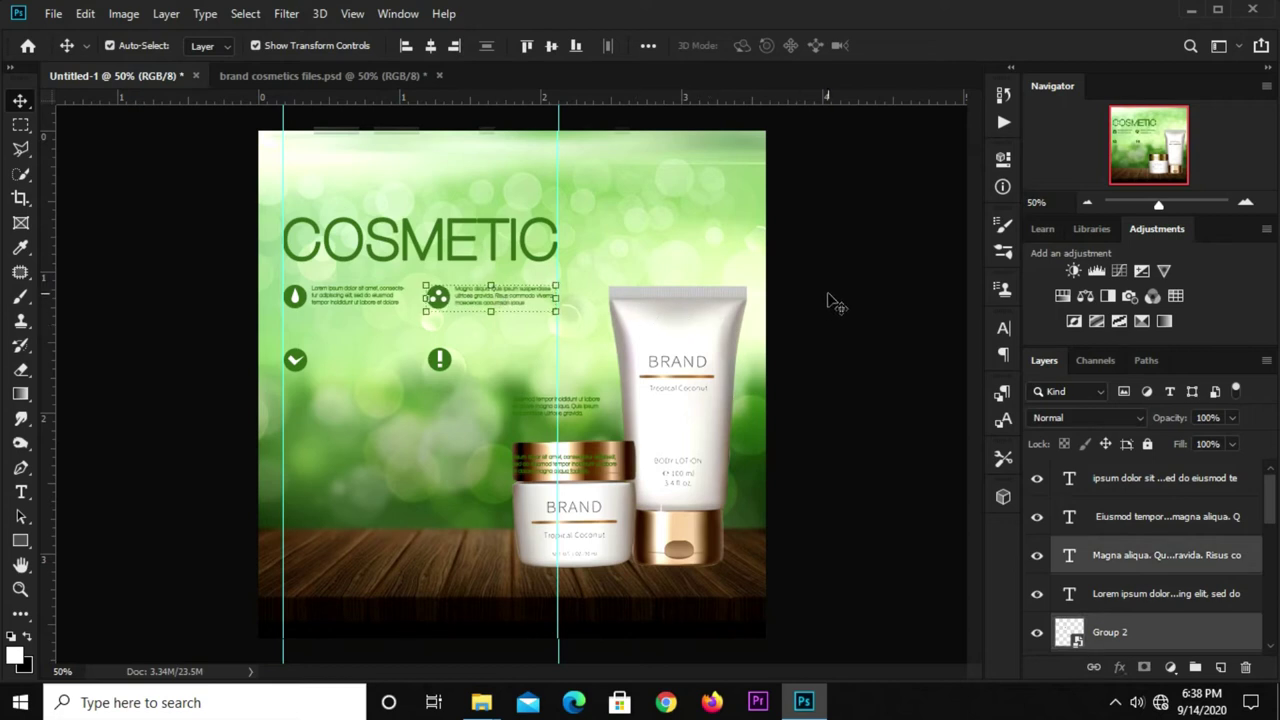
left_click(773, 311)
Place the Eiusmod tempor caption beside the check icon
left_click_drag(553, 410, 357, 364)
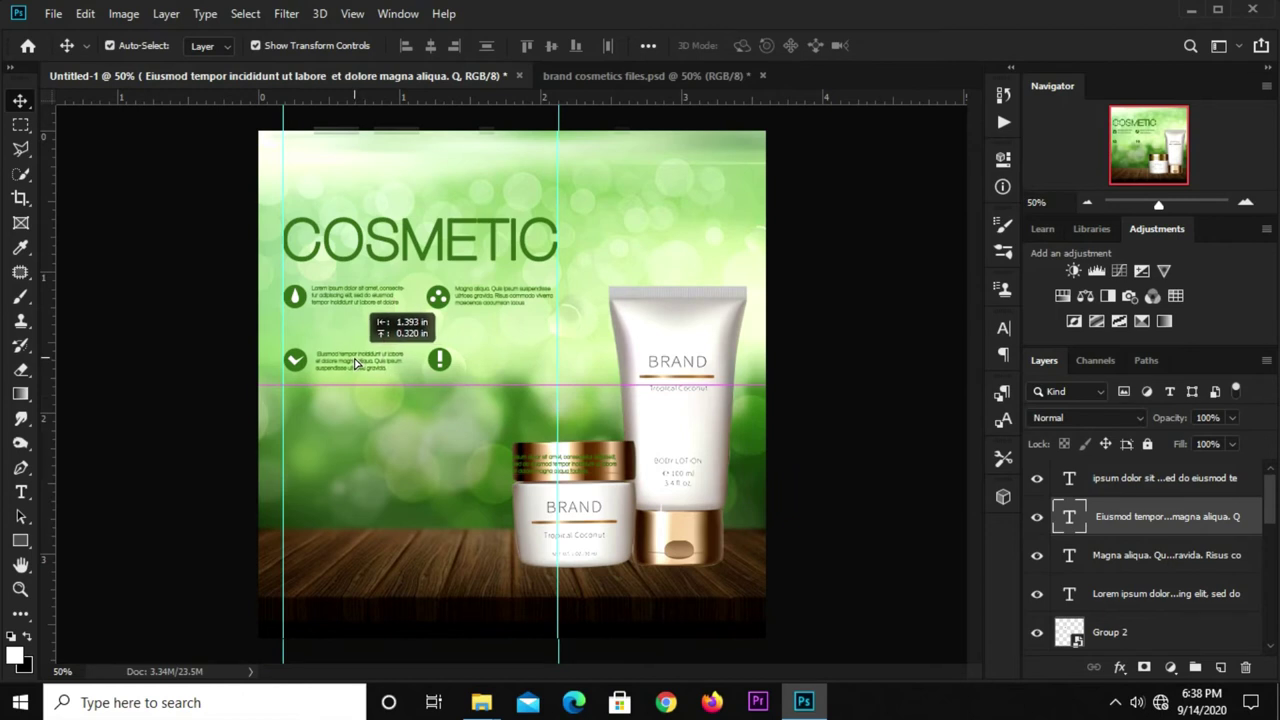
left_click_drag(357, 364, 352, 364)
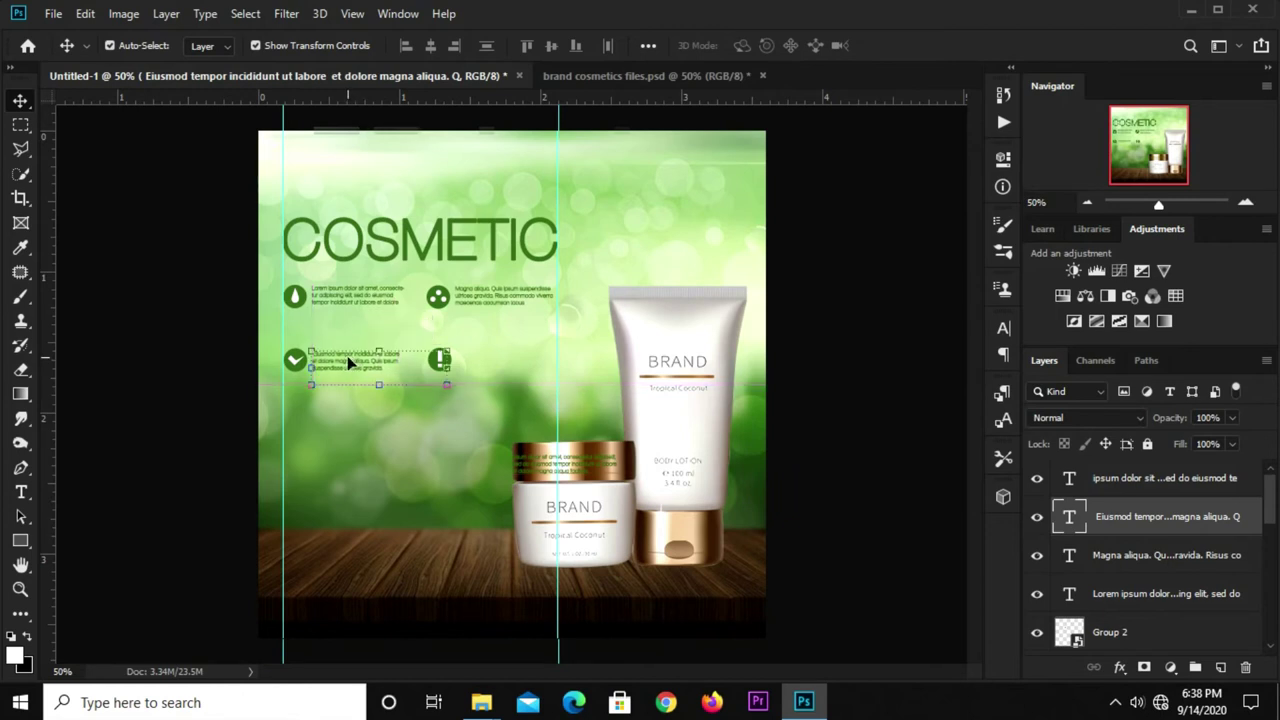
left_click(201, 375)
left_click(293, 358)
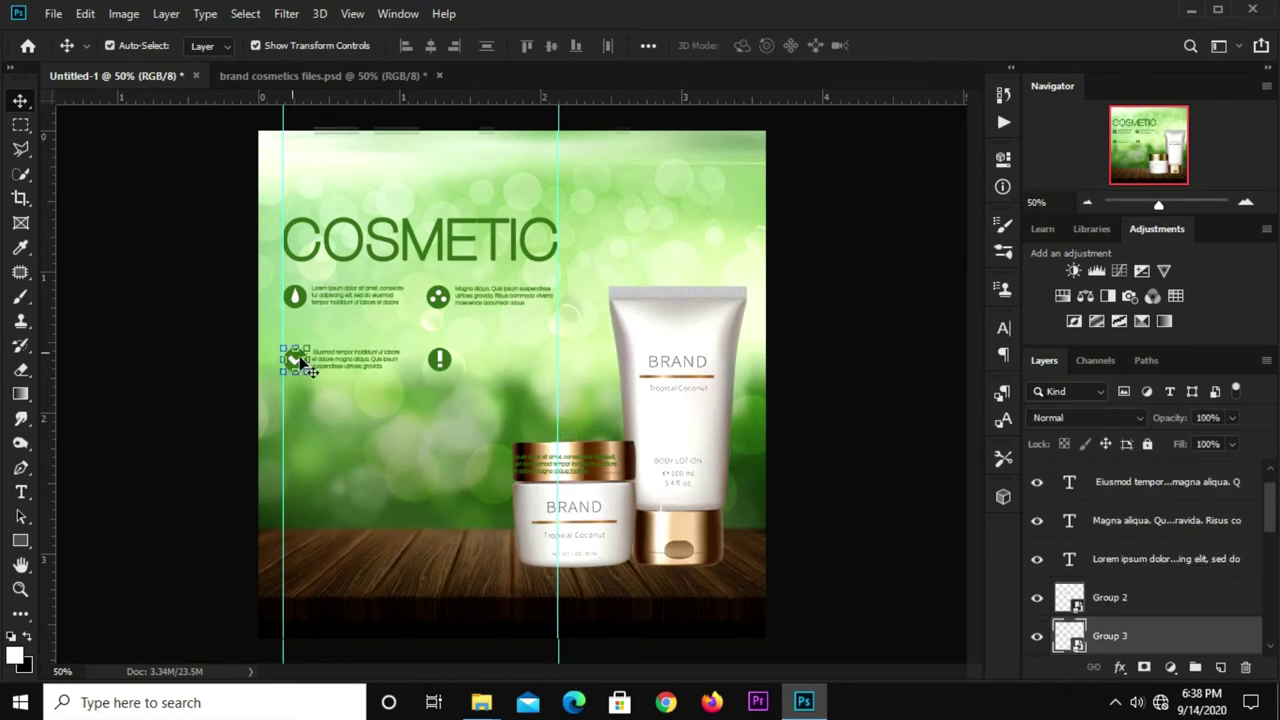
left_click(351, 371, "shift")
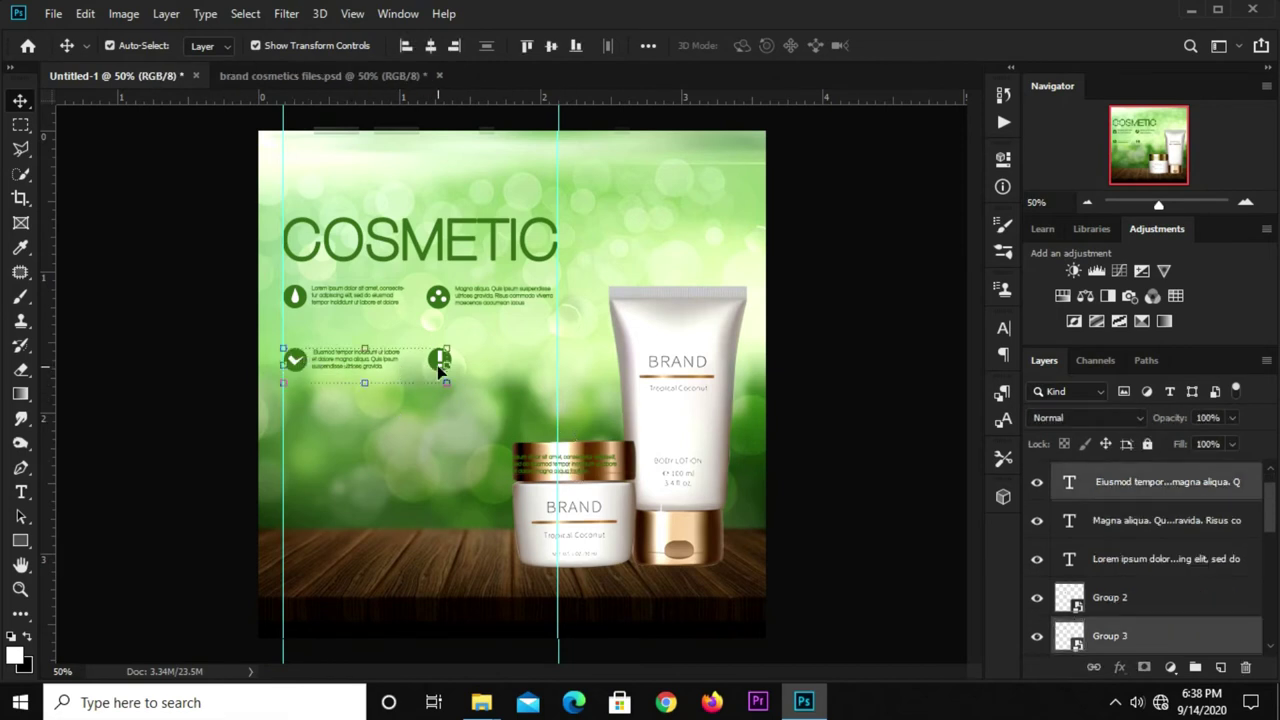
Place the ipsum dolor caption and exclamation icon together in the bottom-right slot
mouse_move(548, 460)
left_mouse_down()
mouse_move(520, 398)
mouse_move(480, 372)
left_mouse_up()
left_click(820, 392)
left_click(476, 366)
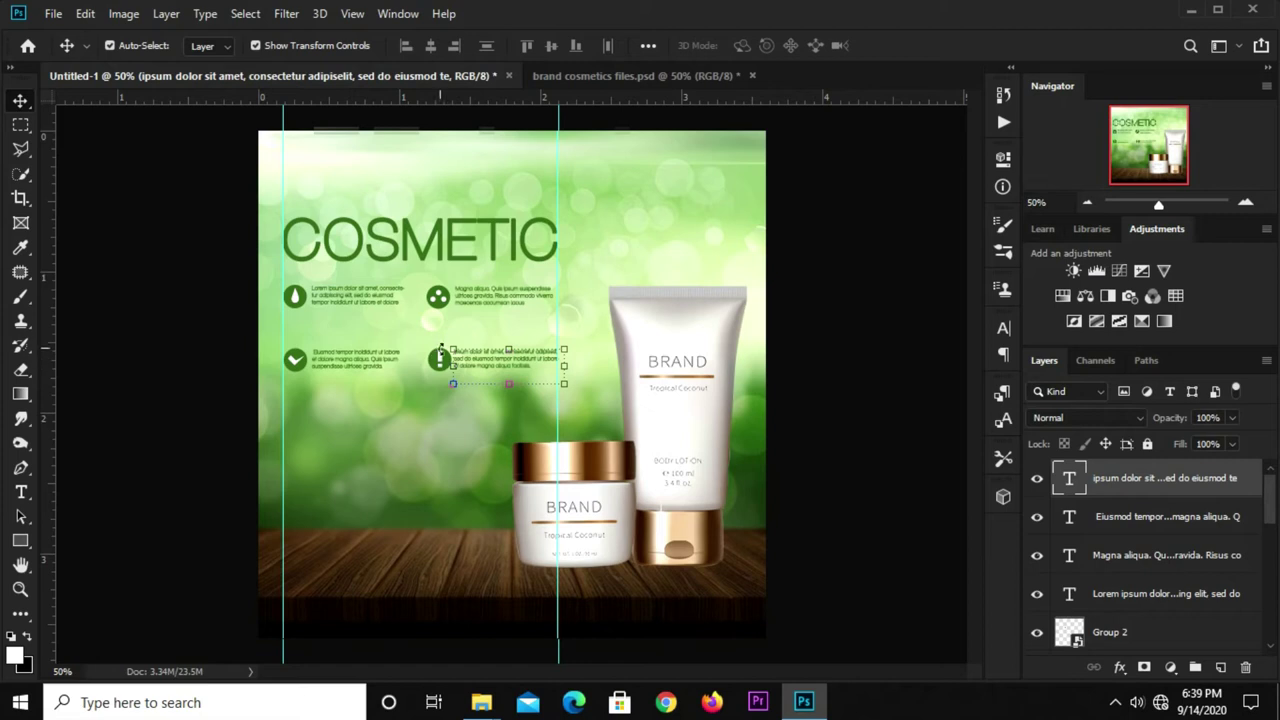
scroll(441, 348, "up", 2)
left_click(214, 380)
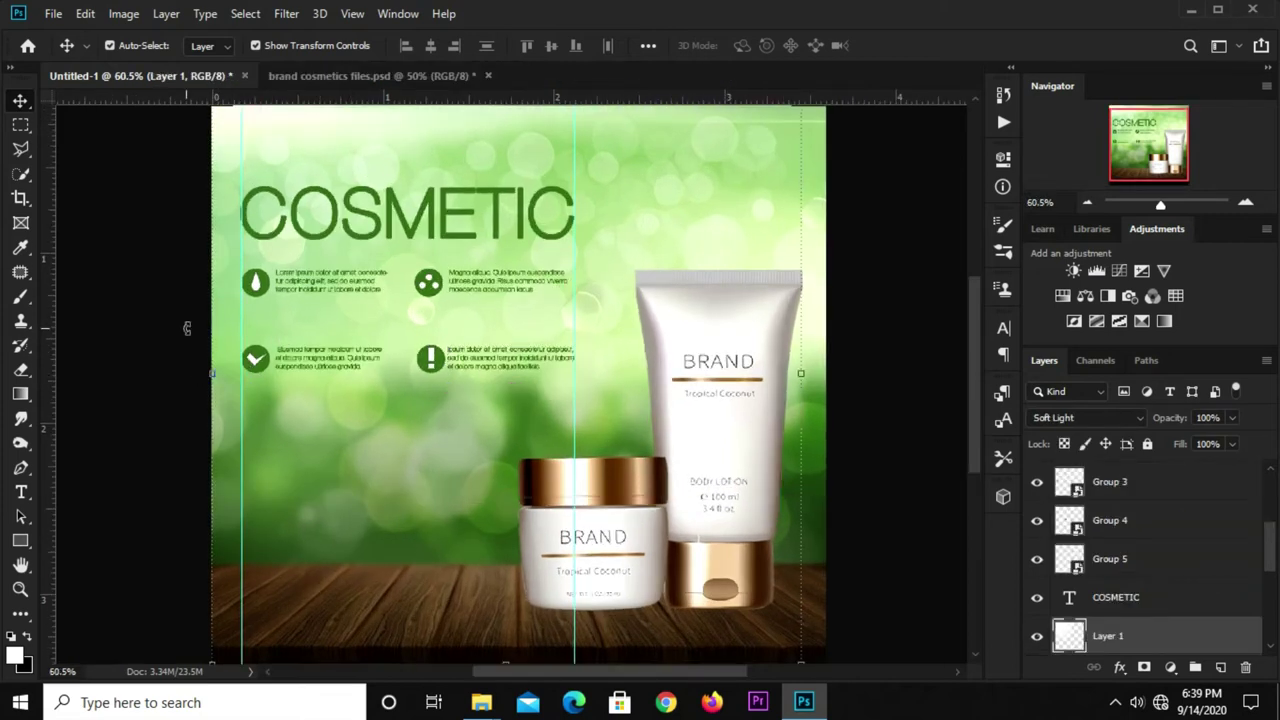
left_click(187, 328)
left_click(430, 358)
left_click_drag(430, 358, 426, 360)
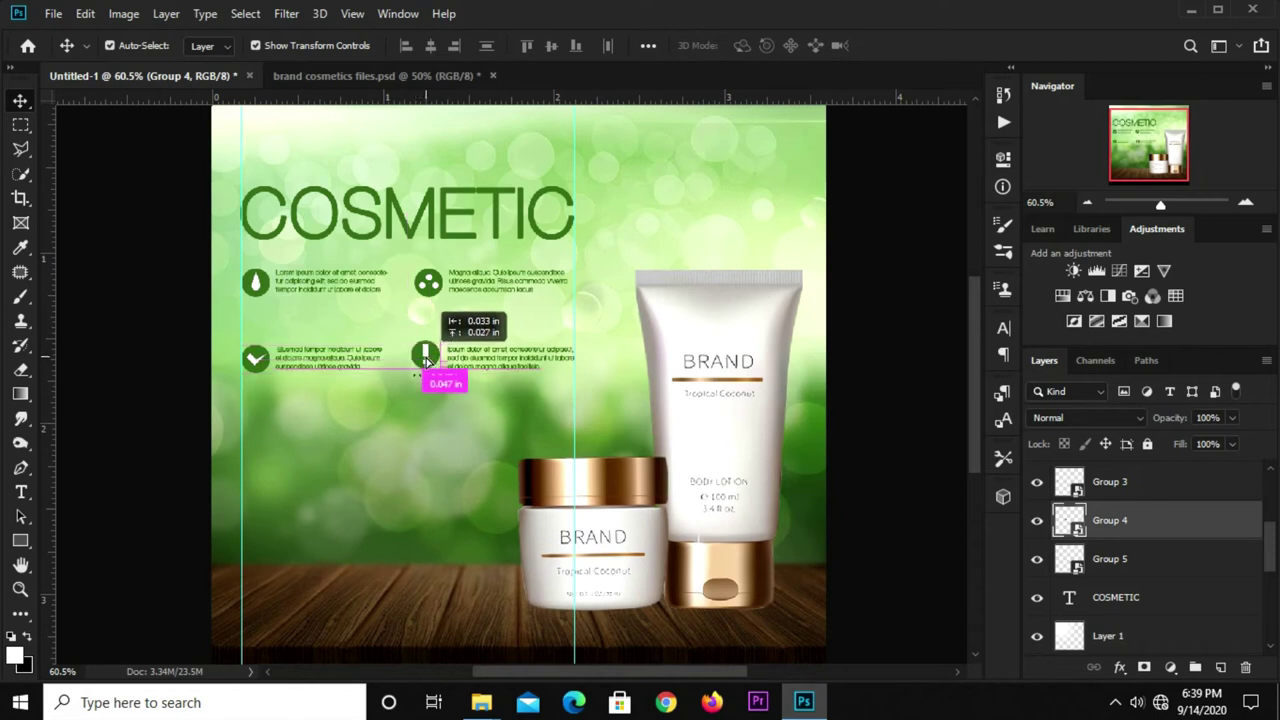
left_click_drag(426, 360, 410, 376)
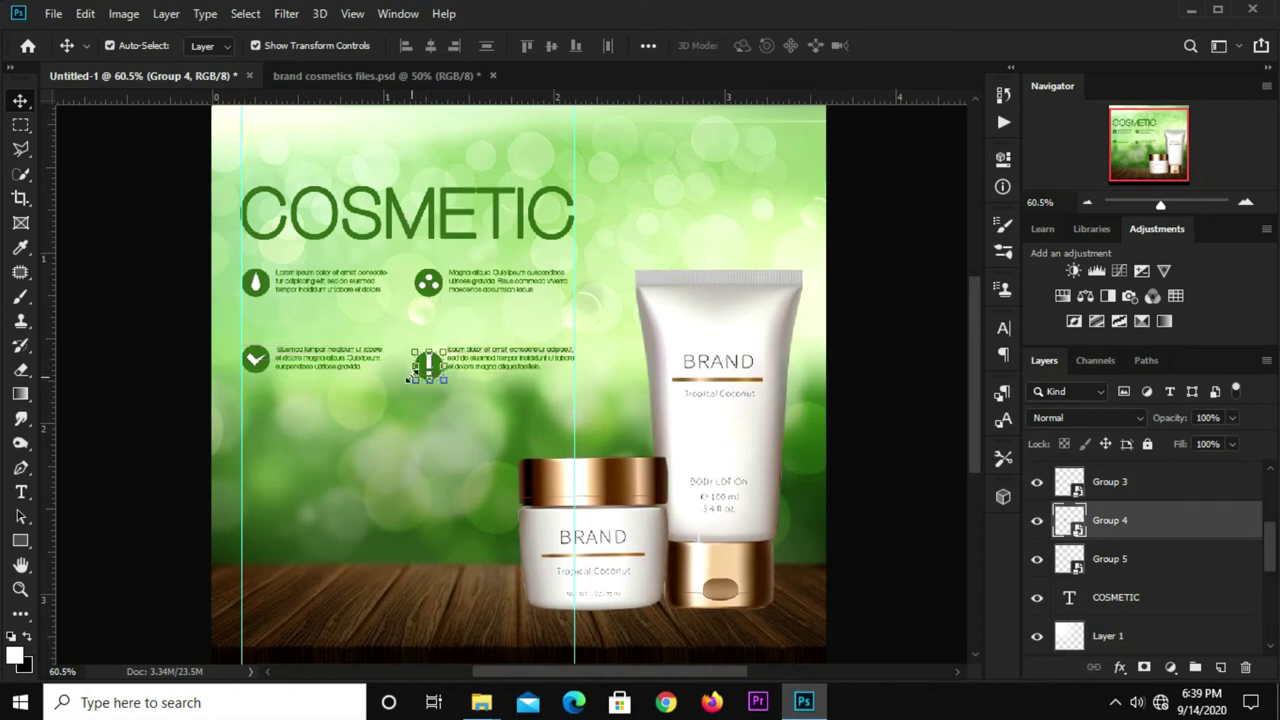
left_click(517, 370)
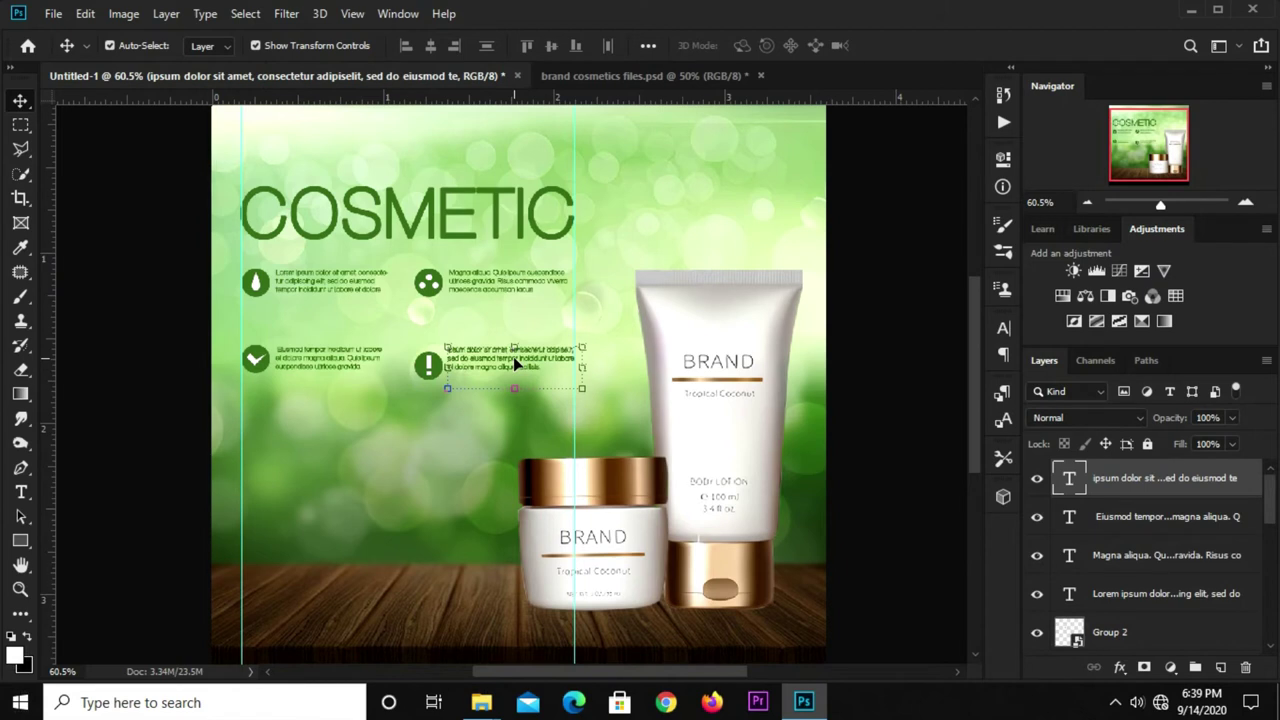
left_click(130, 393)
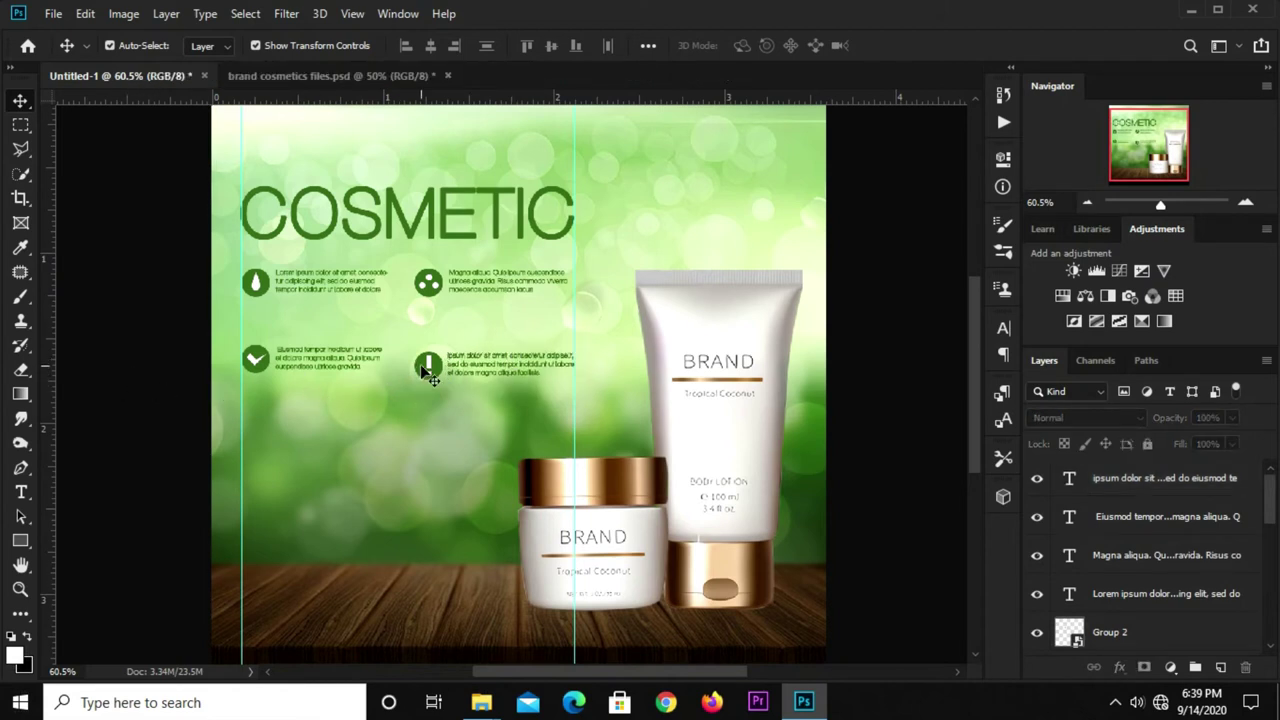
Raise the lower icon-and-caption row closer to the top row
left_click(236, 367)
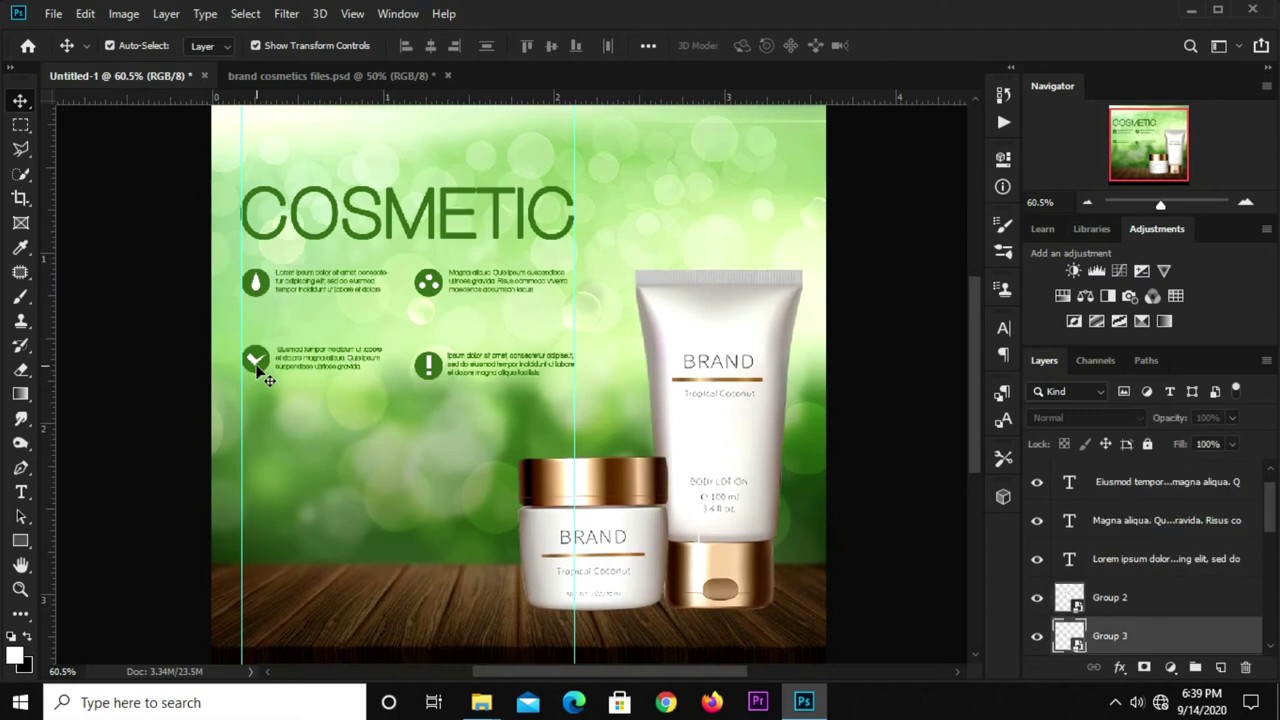
left_click(312, 368, "shift")
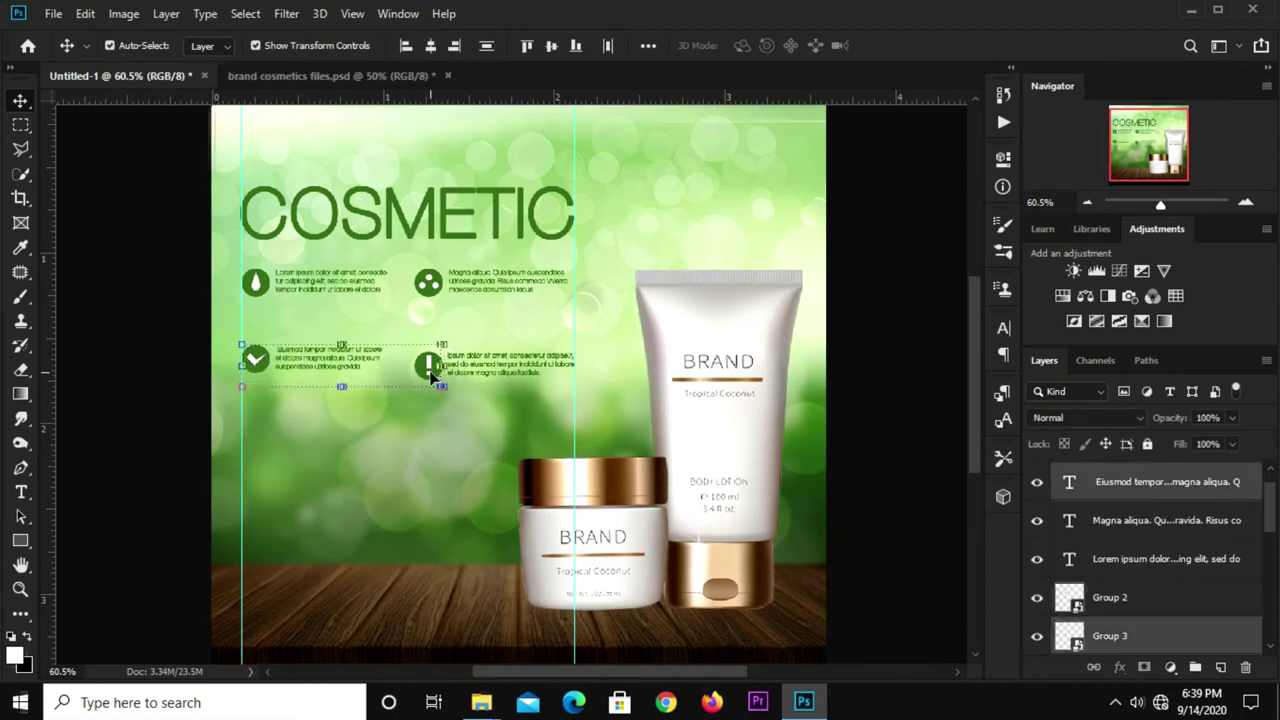
left_click(479, 370, "shift")
key("shift+Up")
key("shift+Up")
key("shift+Up")
key("shift+Up")
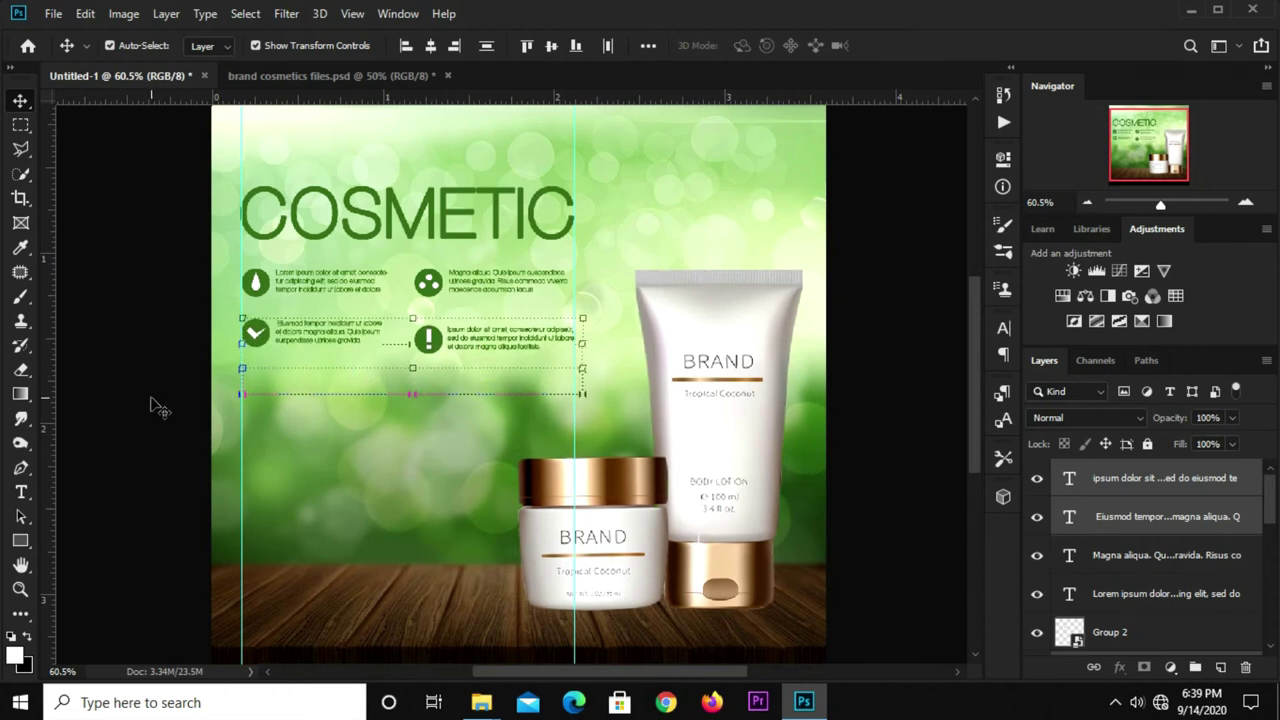
left_click(245, 392)
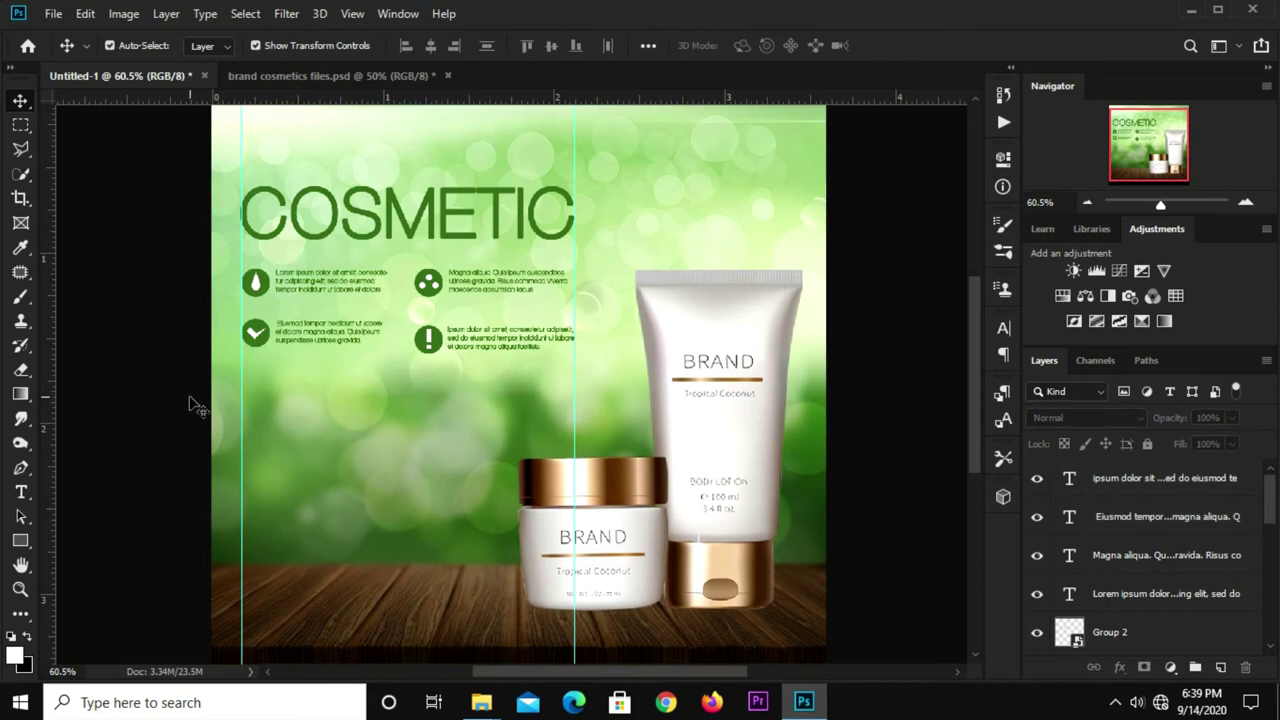
Fine-tune the exclamation icon and ipsum dolor caption alignment, then zoom out to the whole canvas
left_click(429, 341)
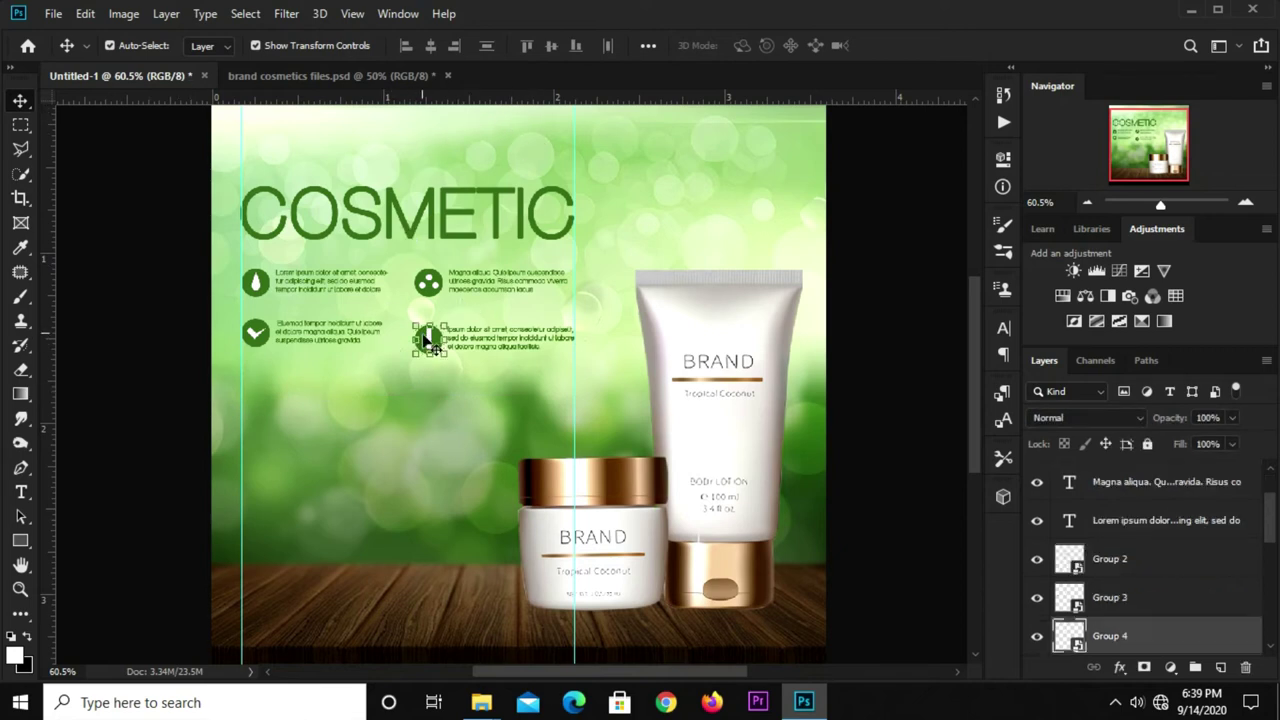
left_click_drag(432, 340, 432, 338)
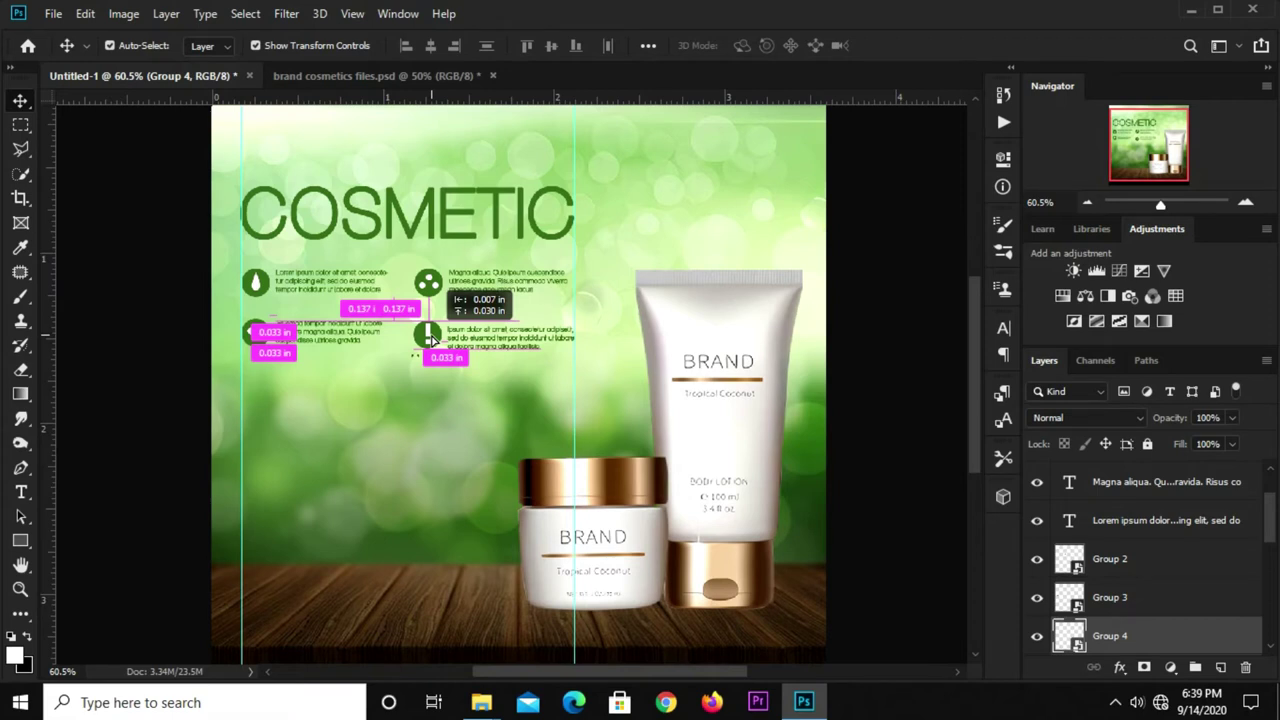
left_click_drag(432, 338, 432, 332)
left_click(473, 346)
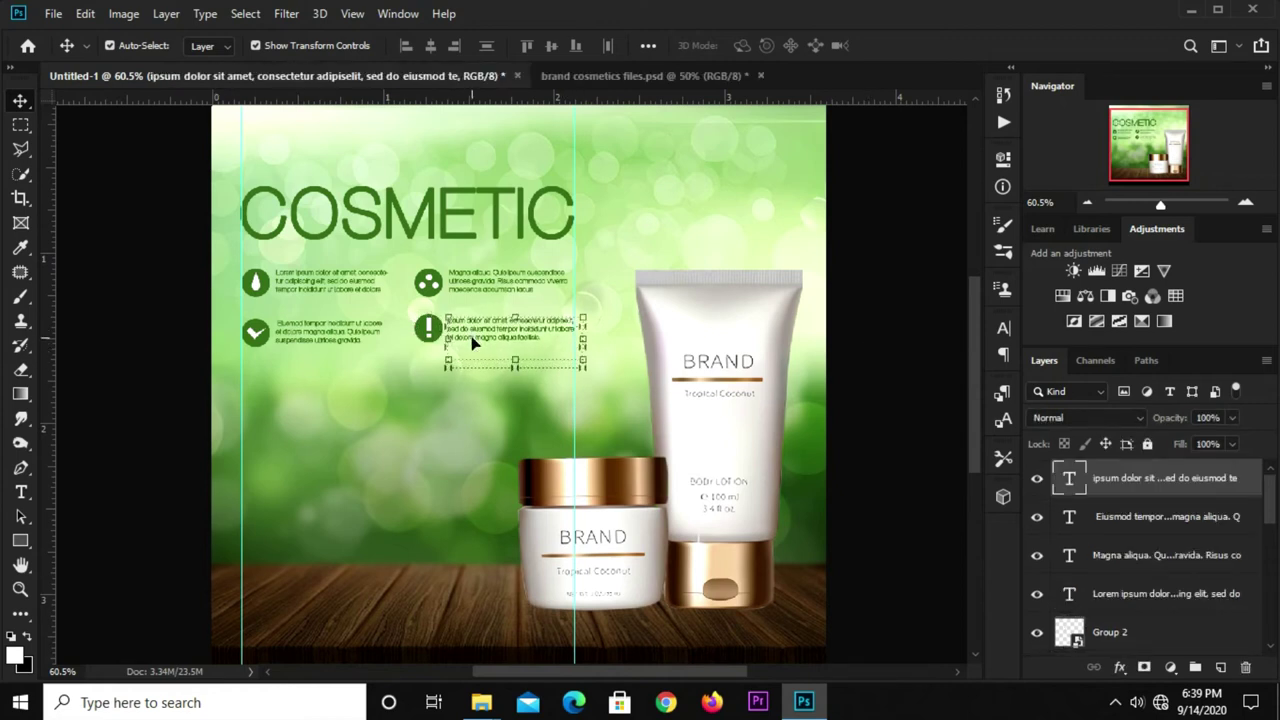
left_click(145, 370)
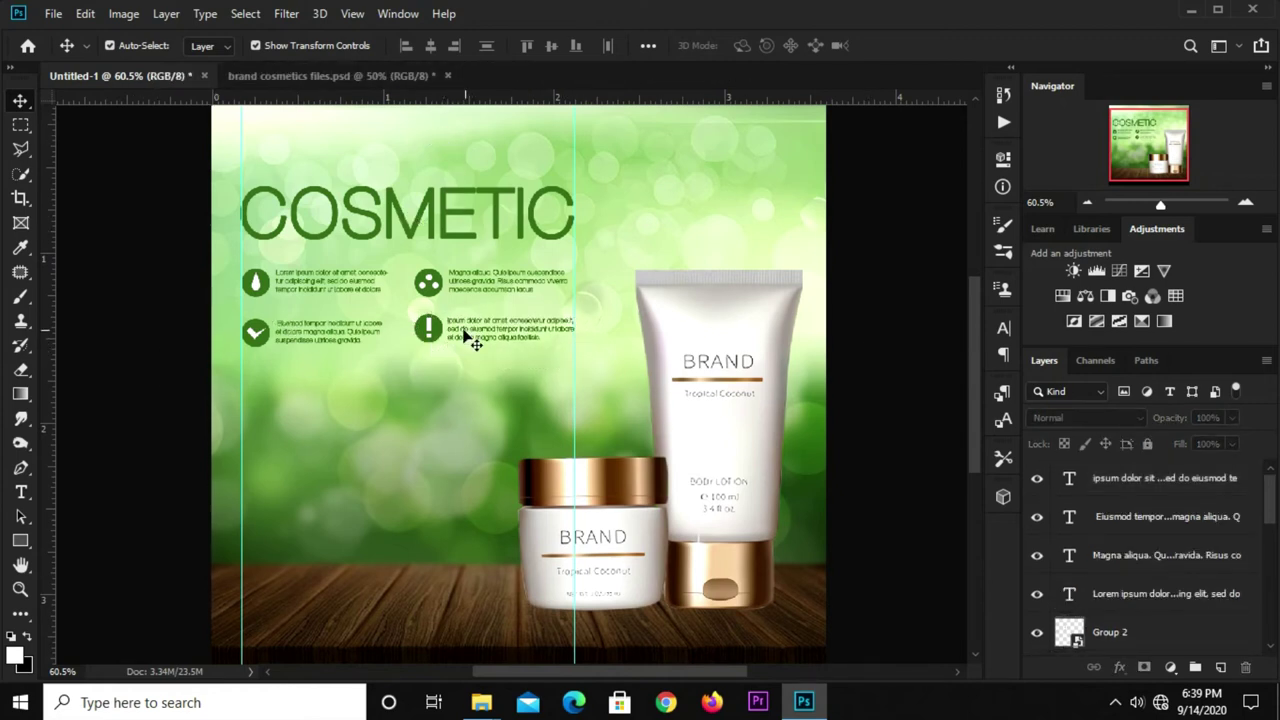
left_click(478, 343)
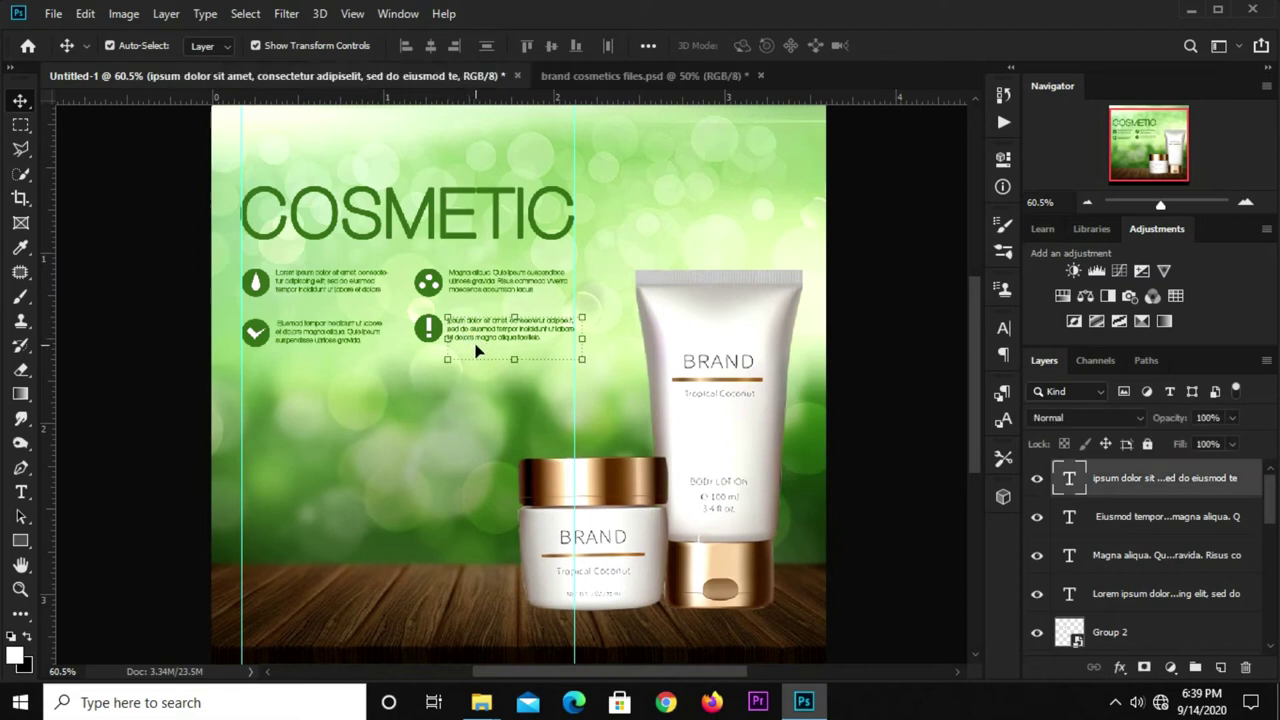
left_click_drag(482, 333, 484, 338)
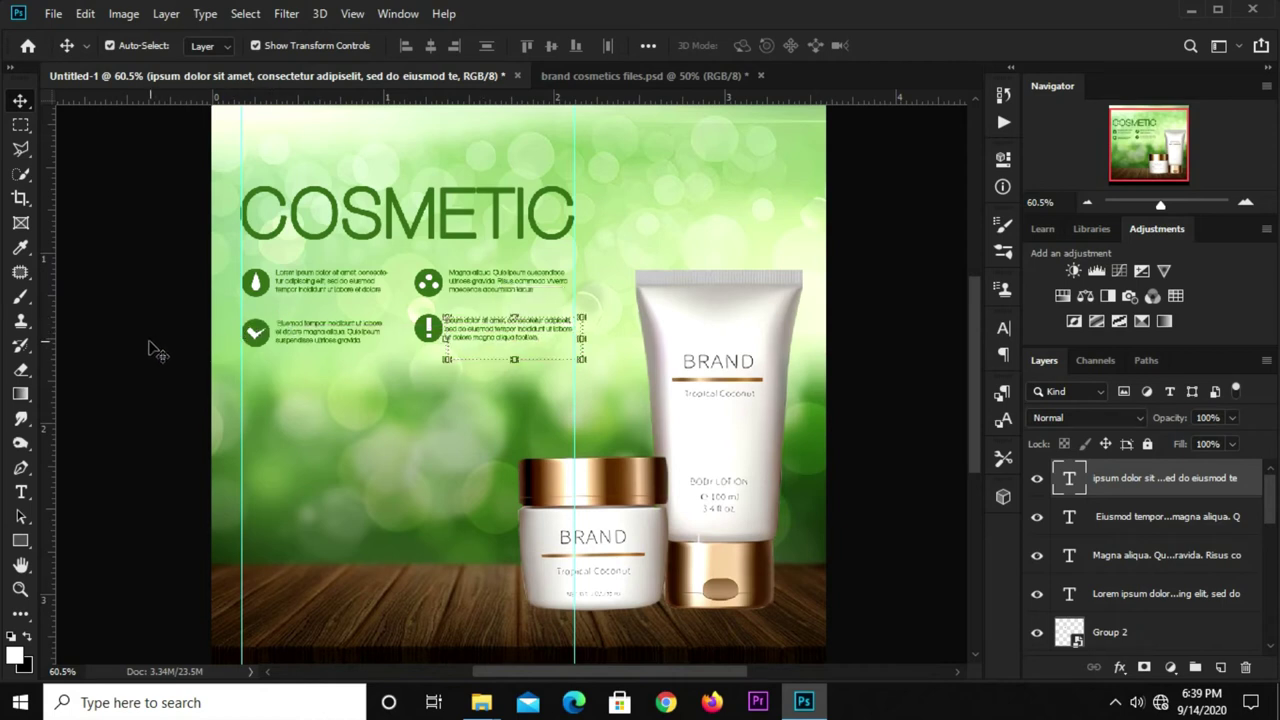
left_click(110, 350)
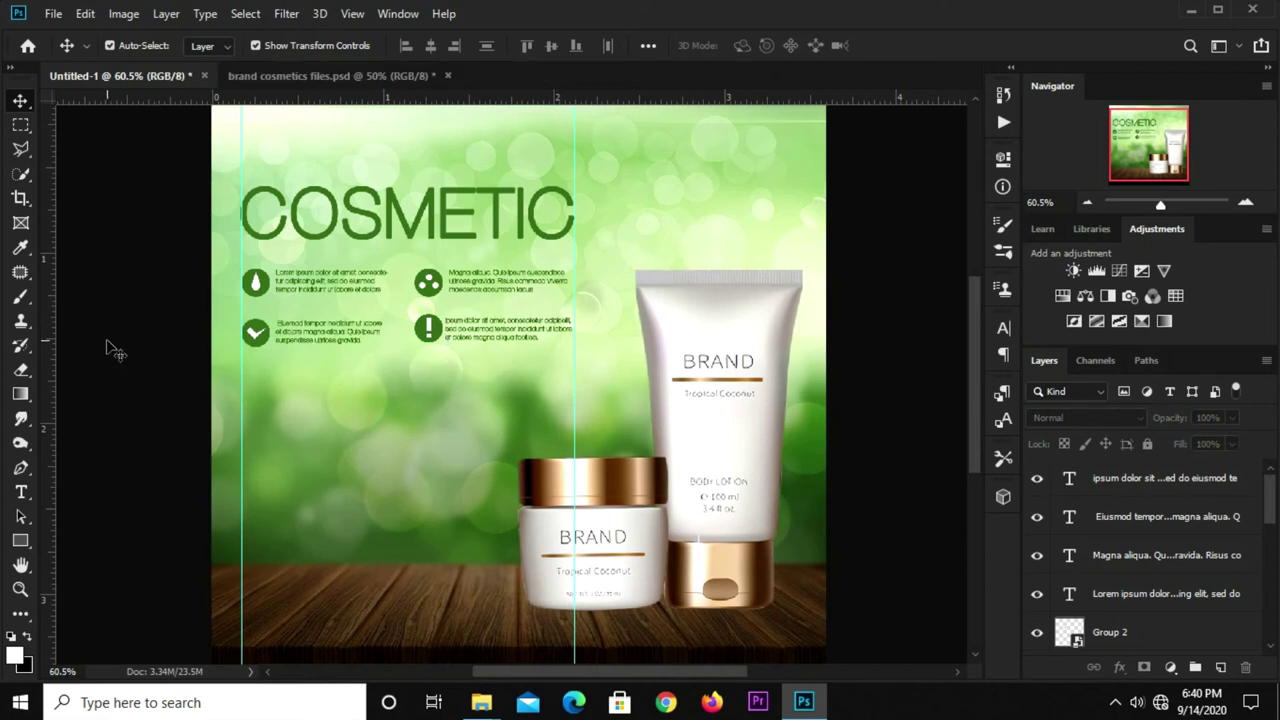
key("ctrl+minus")
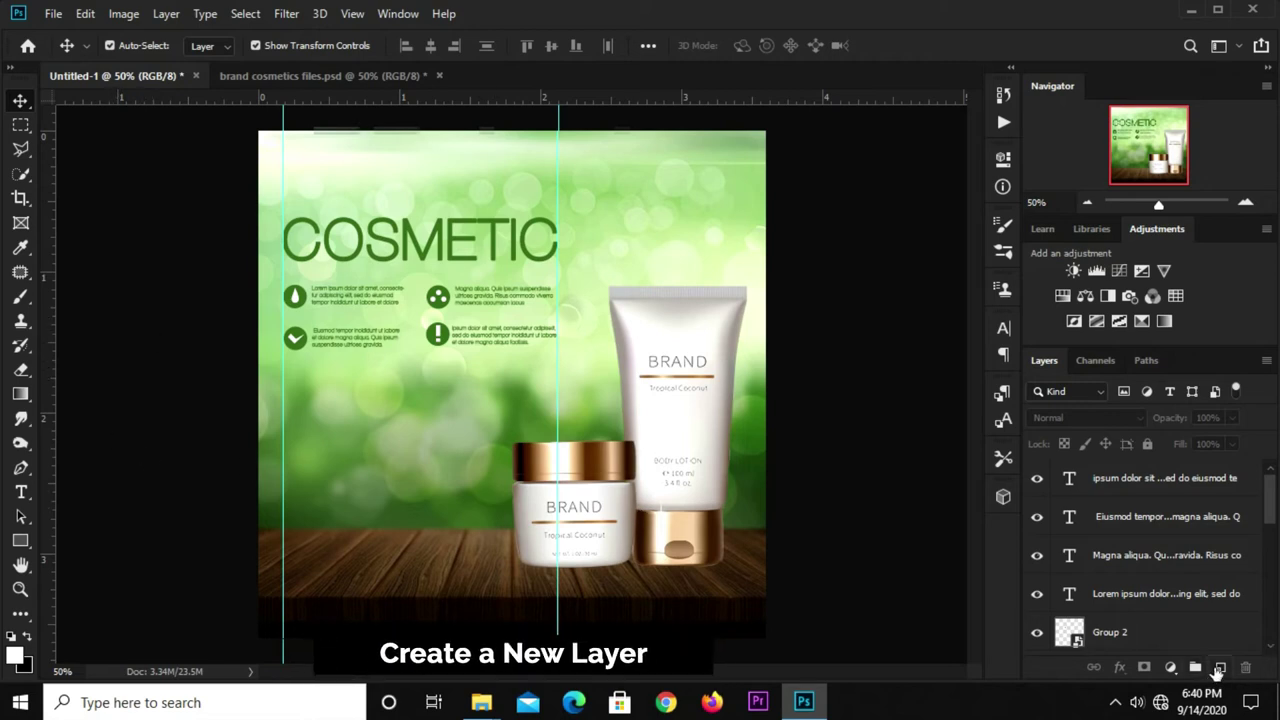
On a new layer, paint a soft brush stroke in the dark green sampled from COSMETIC
left_click(1220, 667)
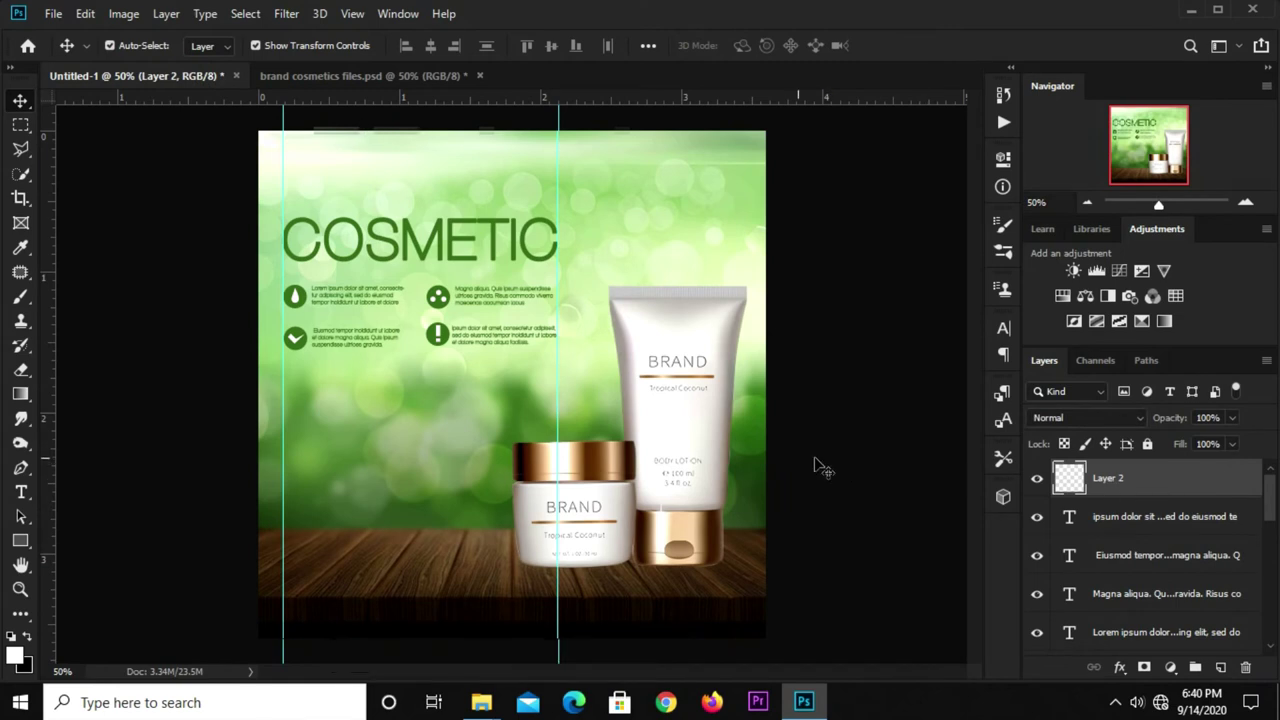
left_click(30, 299)
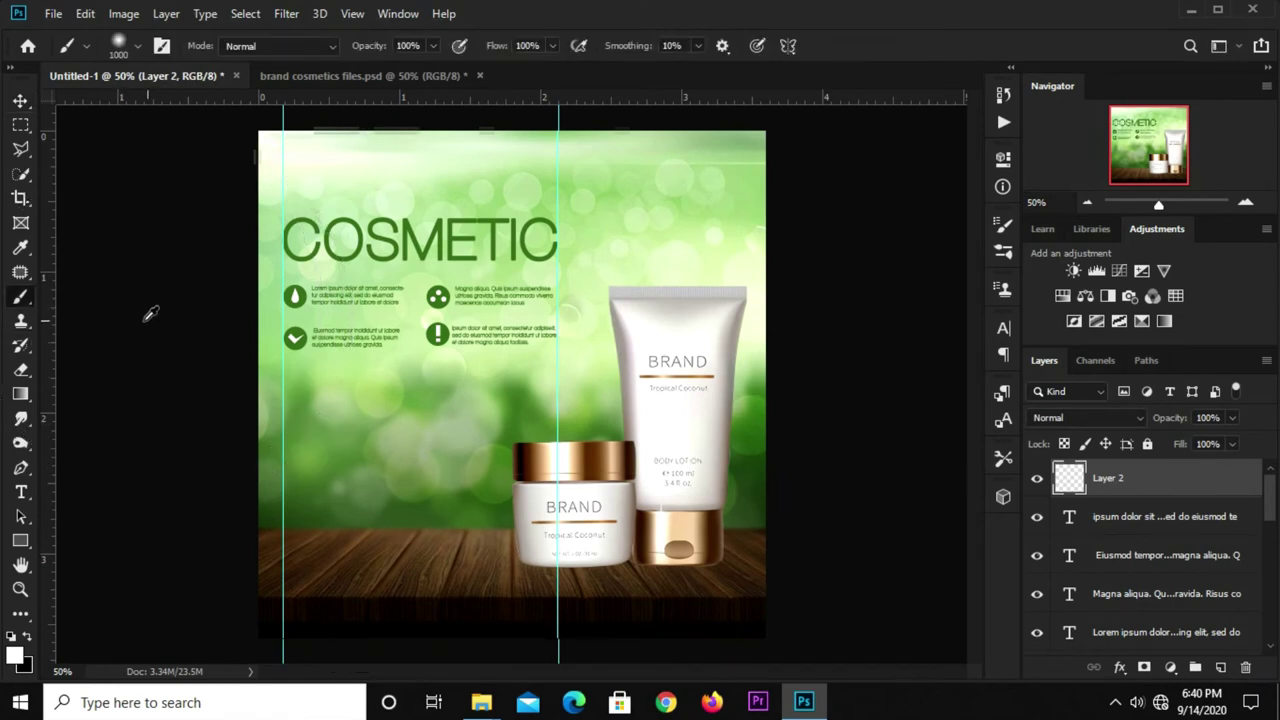
key("bracketleft")
key("bracketleft")
key("bracketleft")
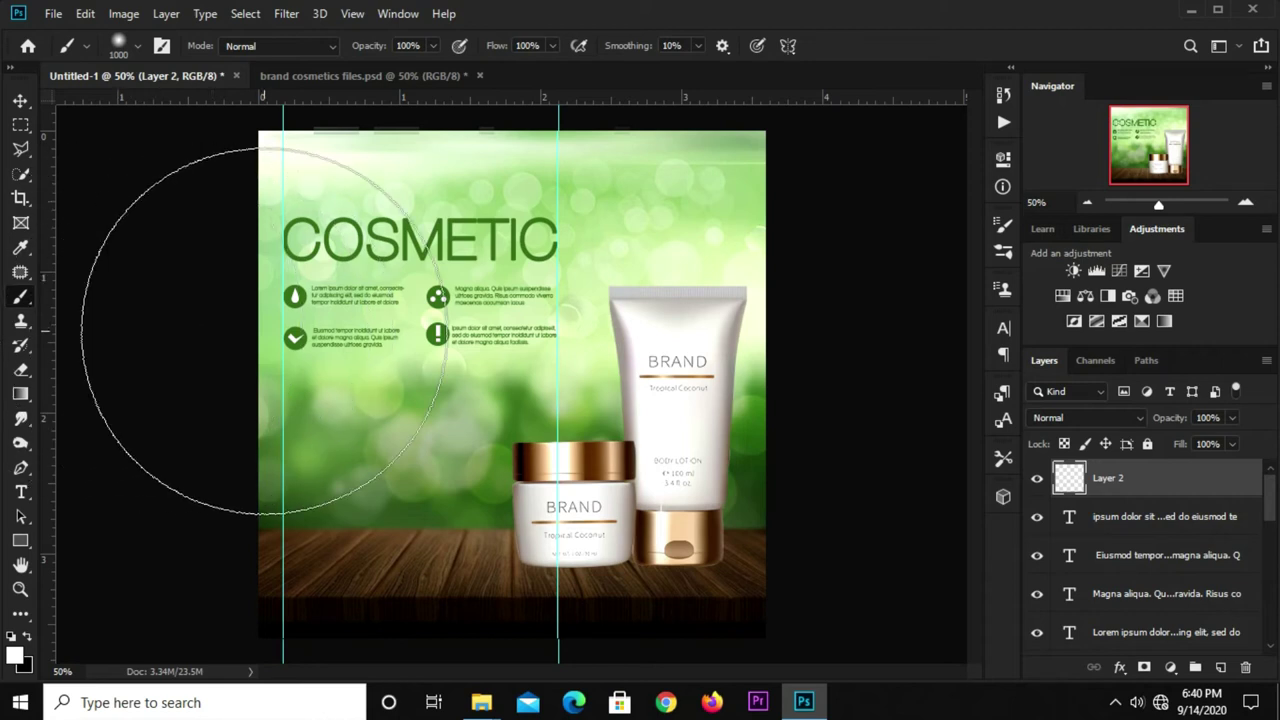
key("bracketleft")
key("bracketleft")
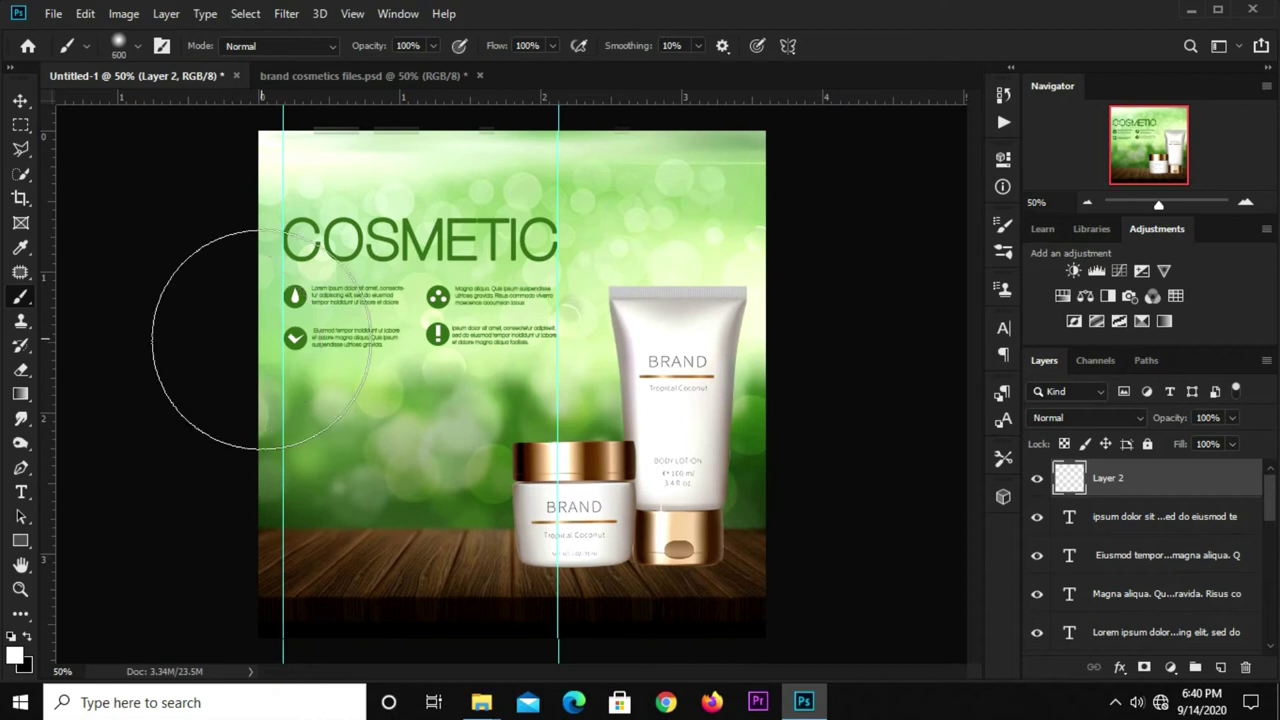
left_click(15, 656)
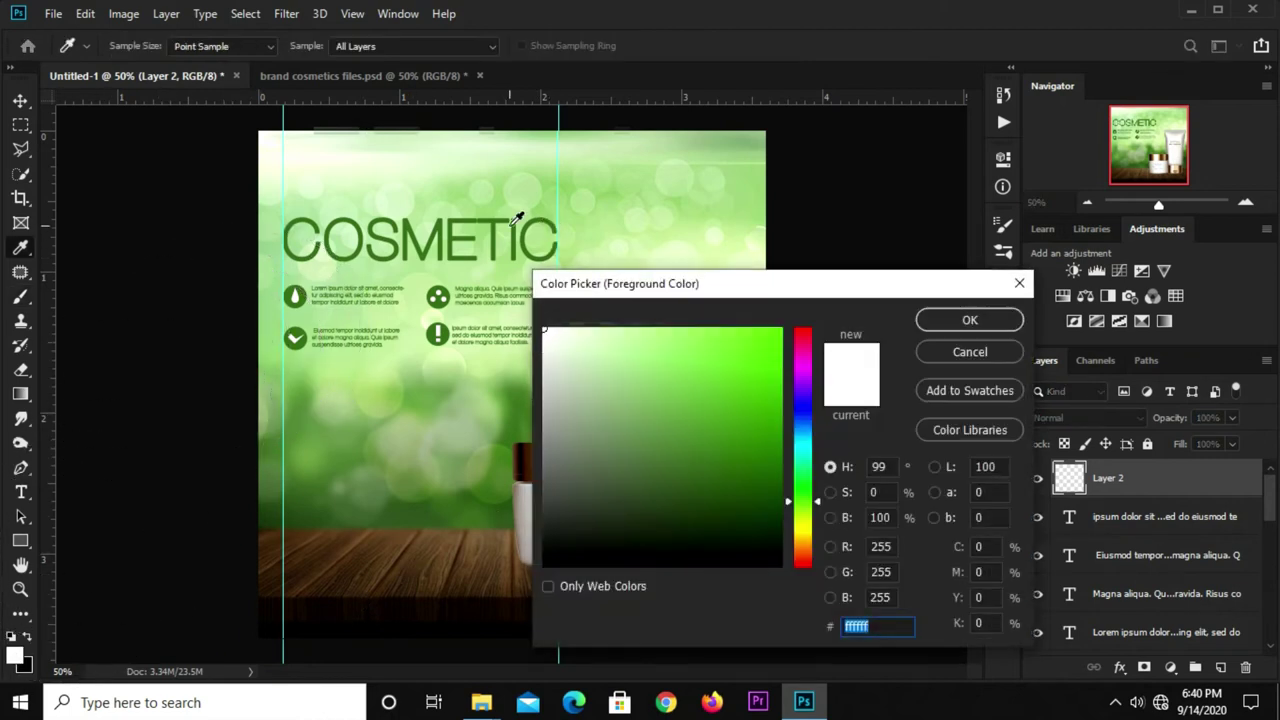
left_click(519, 236)
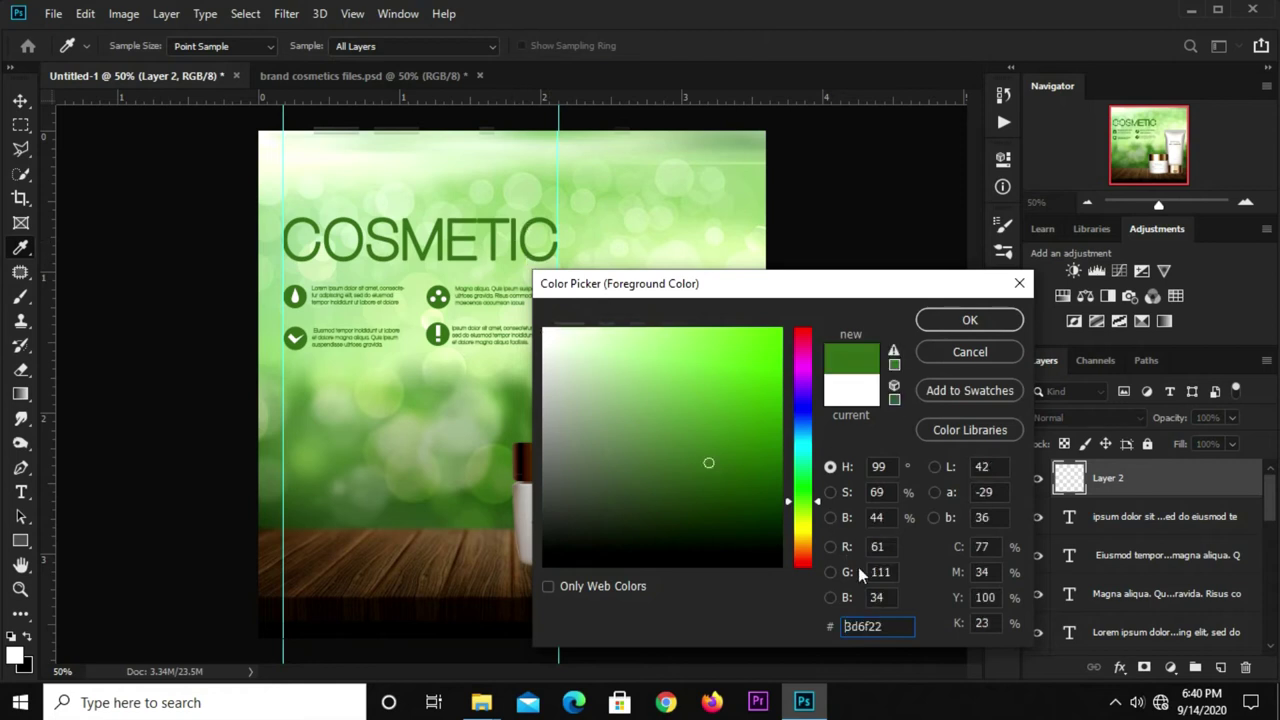
left_click_drag(888, 630, 831, 628)
left_click(940, 324)
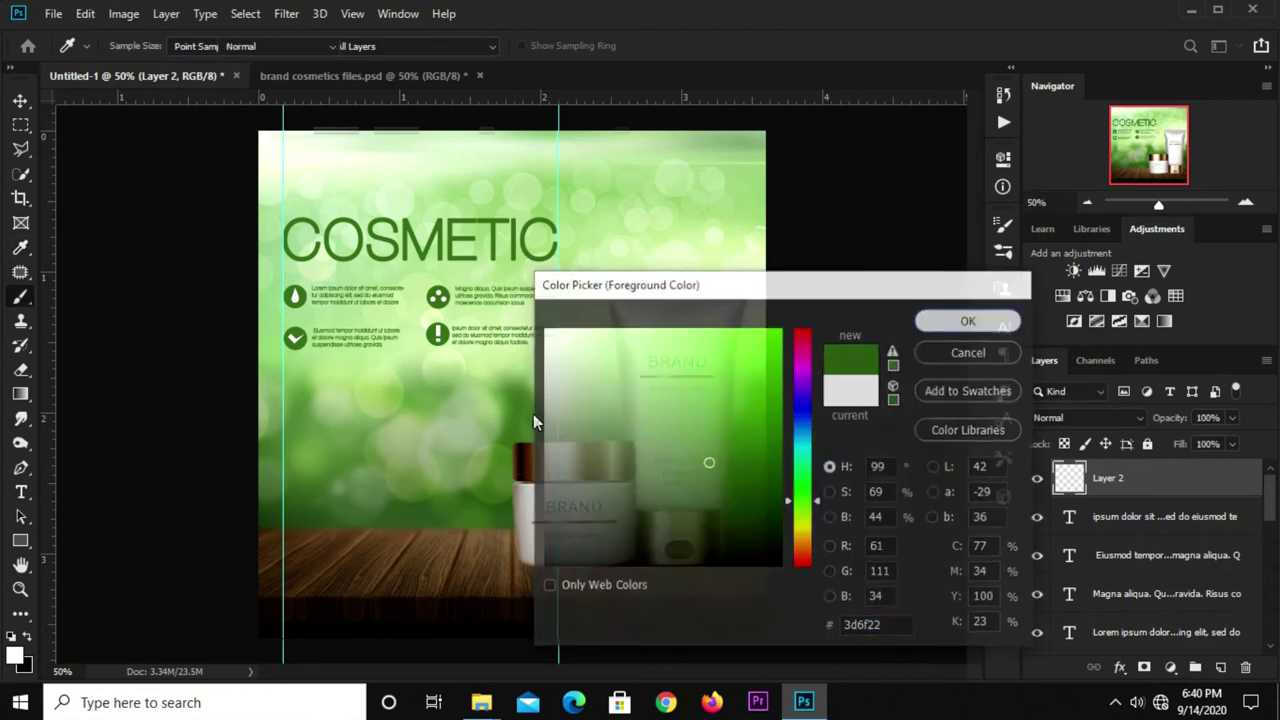
key("b")
left_click_drag(412, 422, 440, 385)
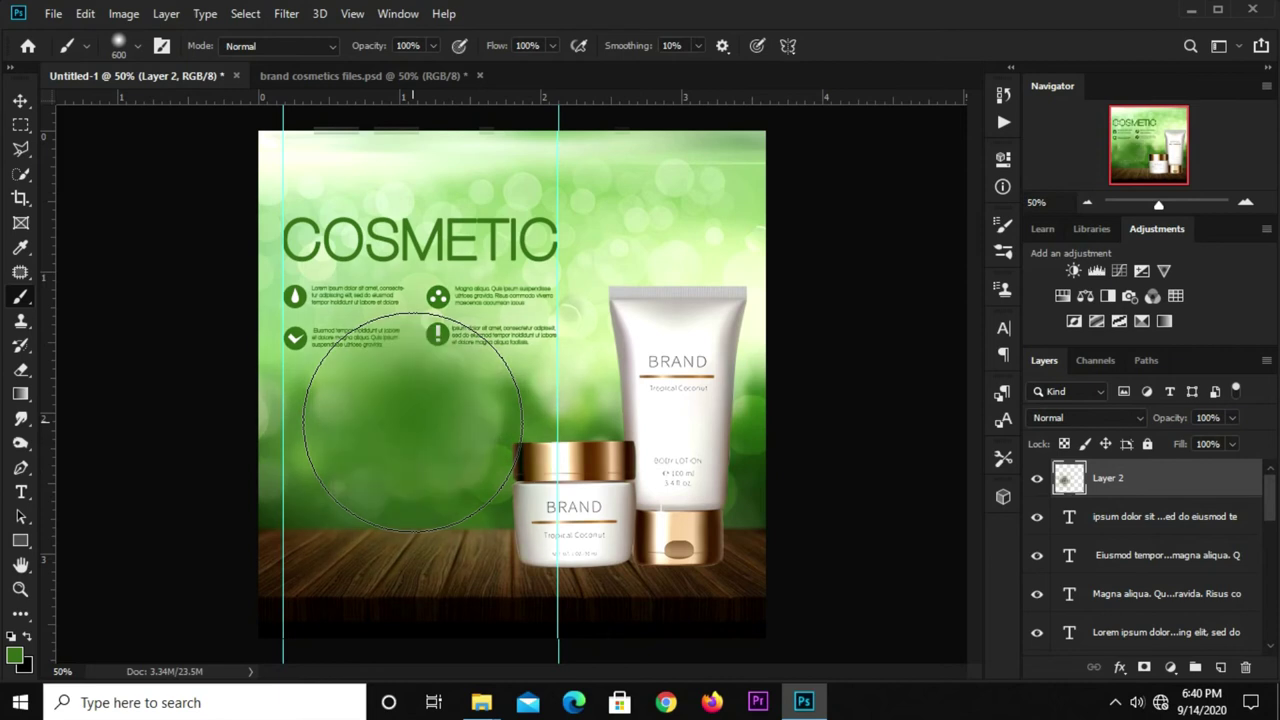
Move the green layer below the caption text, set it to 73% opacity, stretch it taller and add a mask
key("v")
key("ctrl+z")
key("ctrl+shift+z")
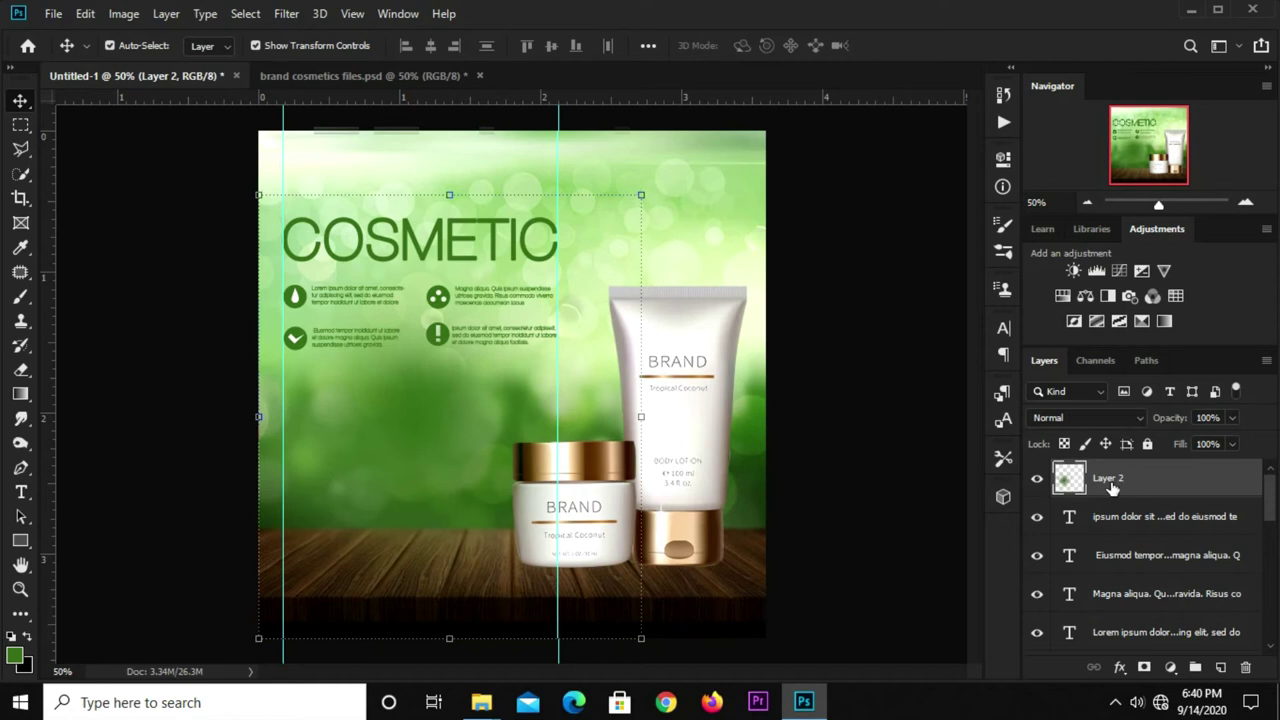
left_click_drag(1148, 490, 1122, 580)
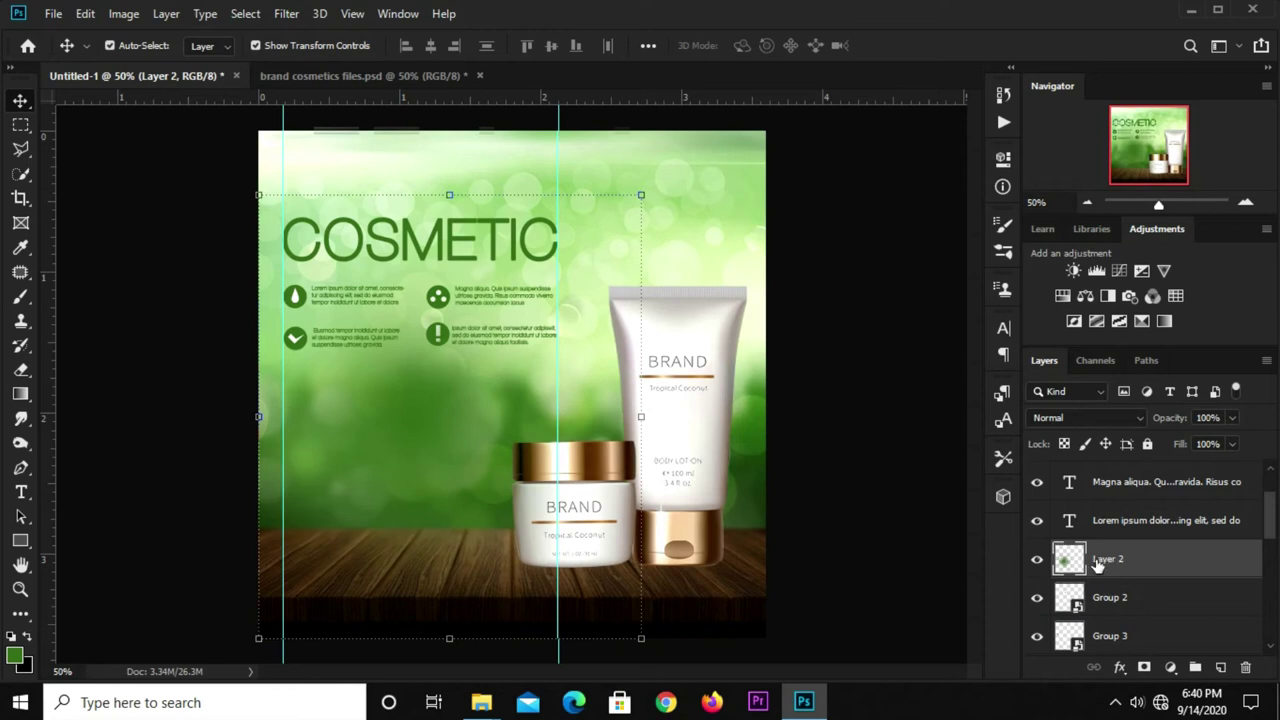
left_click_drag(1215, 444, 1210, 440)
left_click(948, 440)
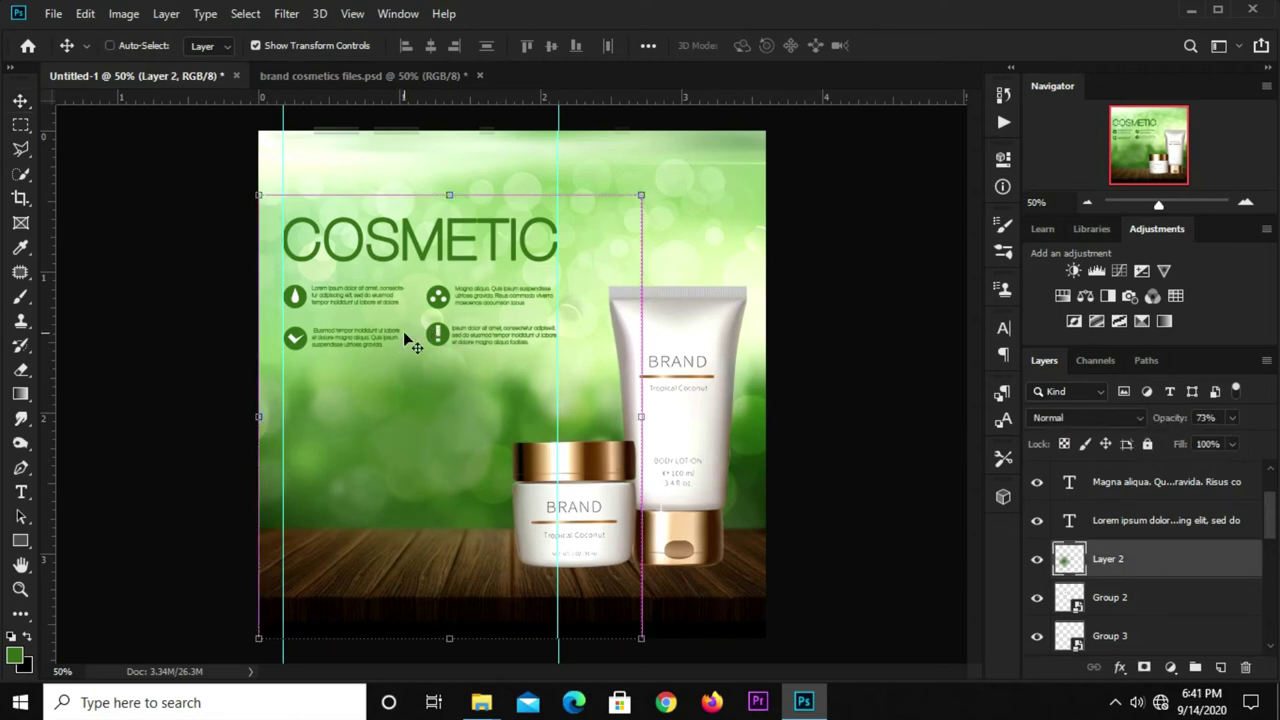
key("ctrl+t")
left_click_drag(449, 194, 457, 170)
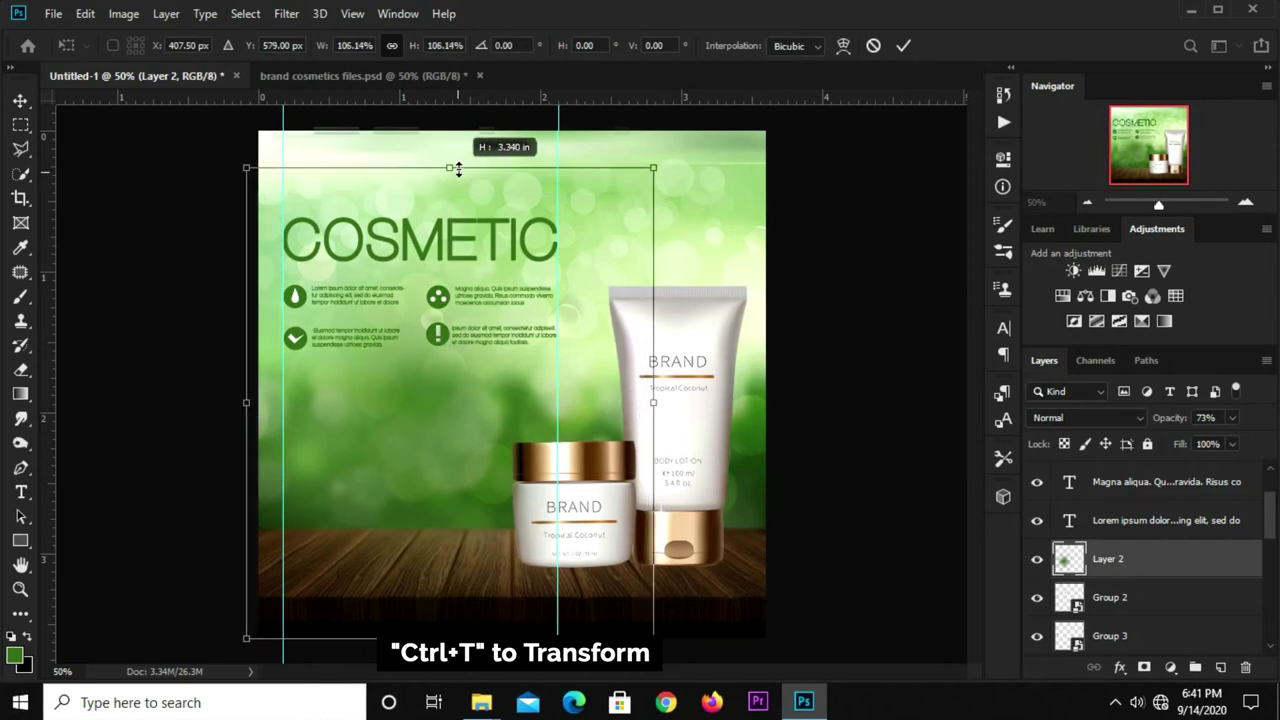
left_click(905, 45)
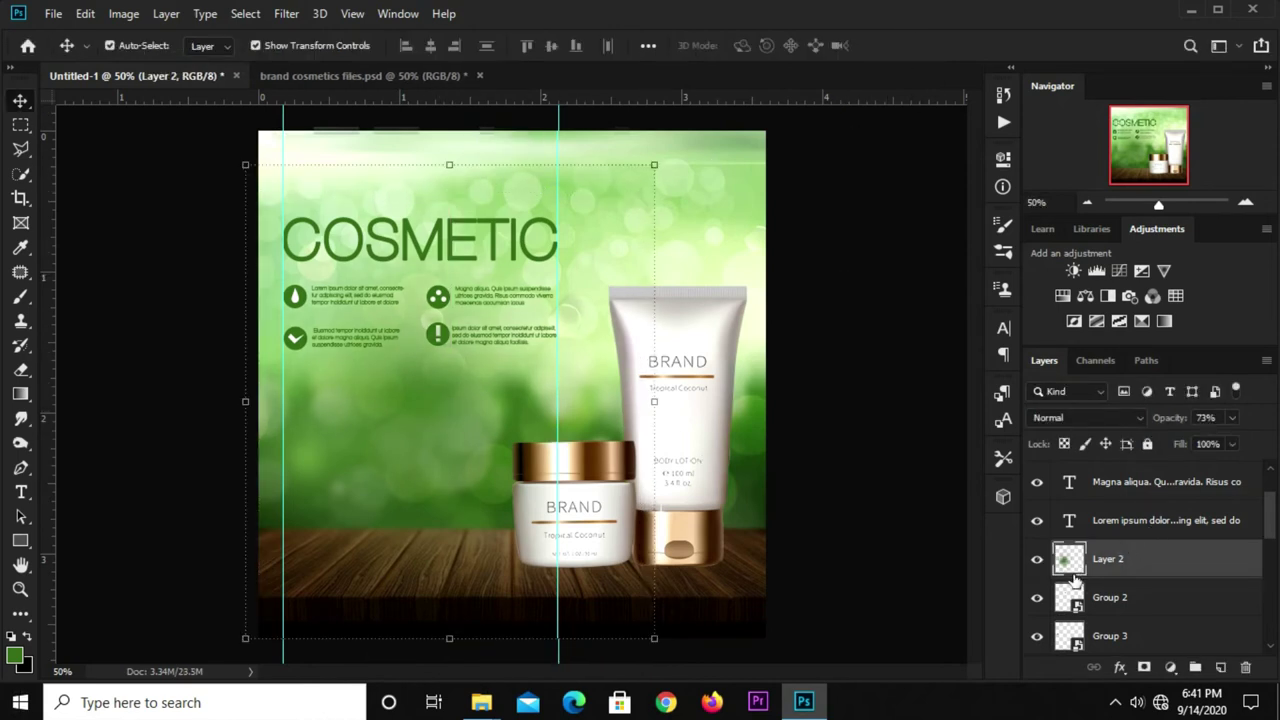
left_click(1144, 667)
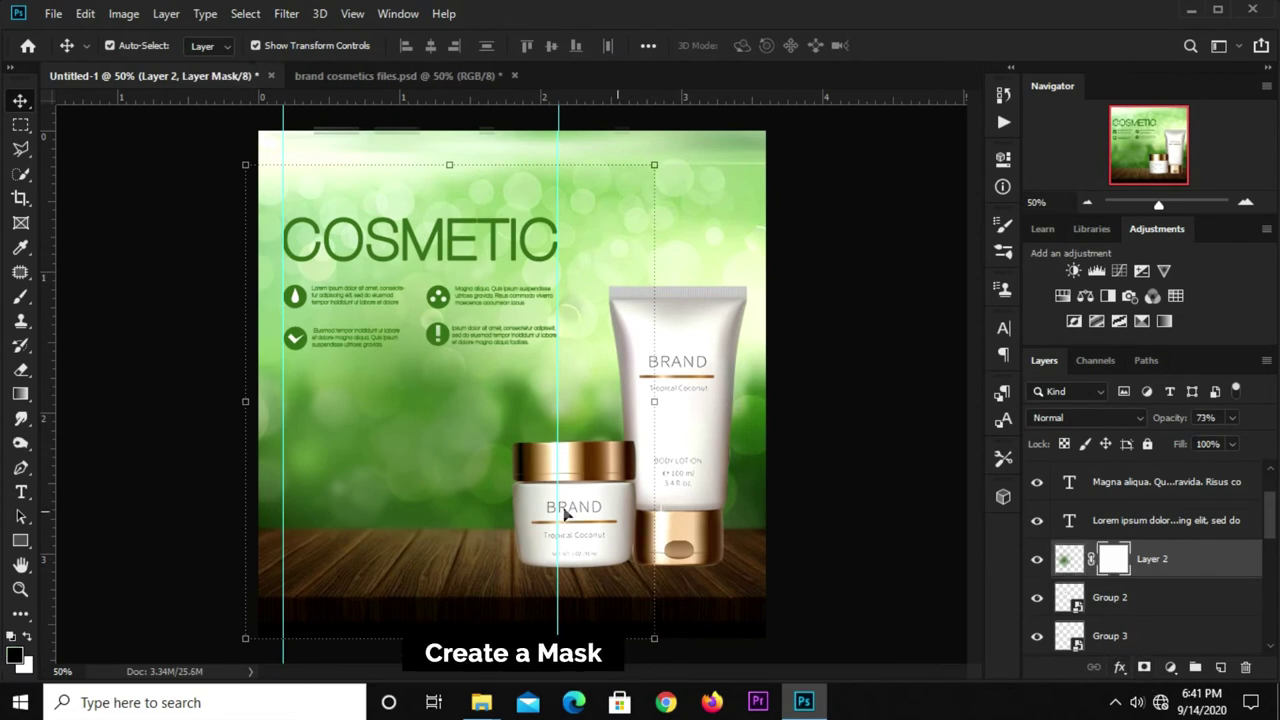
Paint black into the glow layer's mask with a size-150 brush to hide it over the tabletop
left_click(20, 394)
left_click(150, 198)
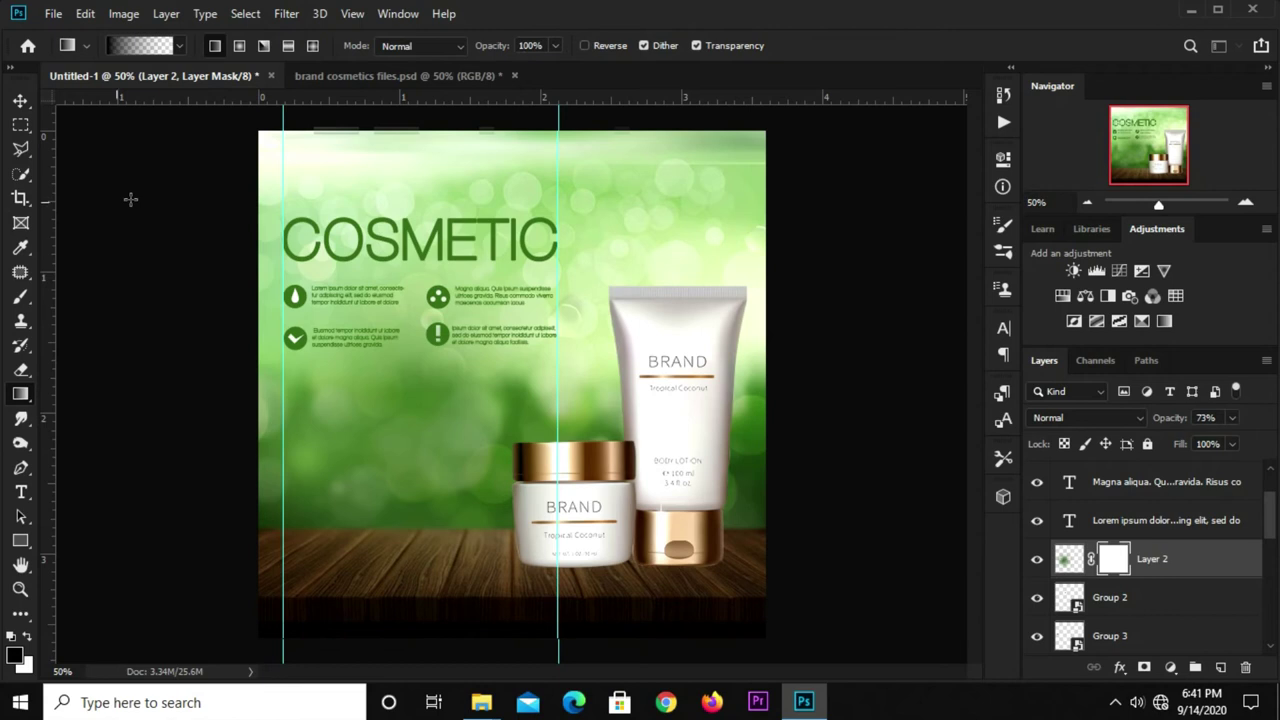
left_click(25, 298)
left_click(80, 297)
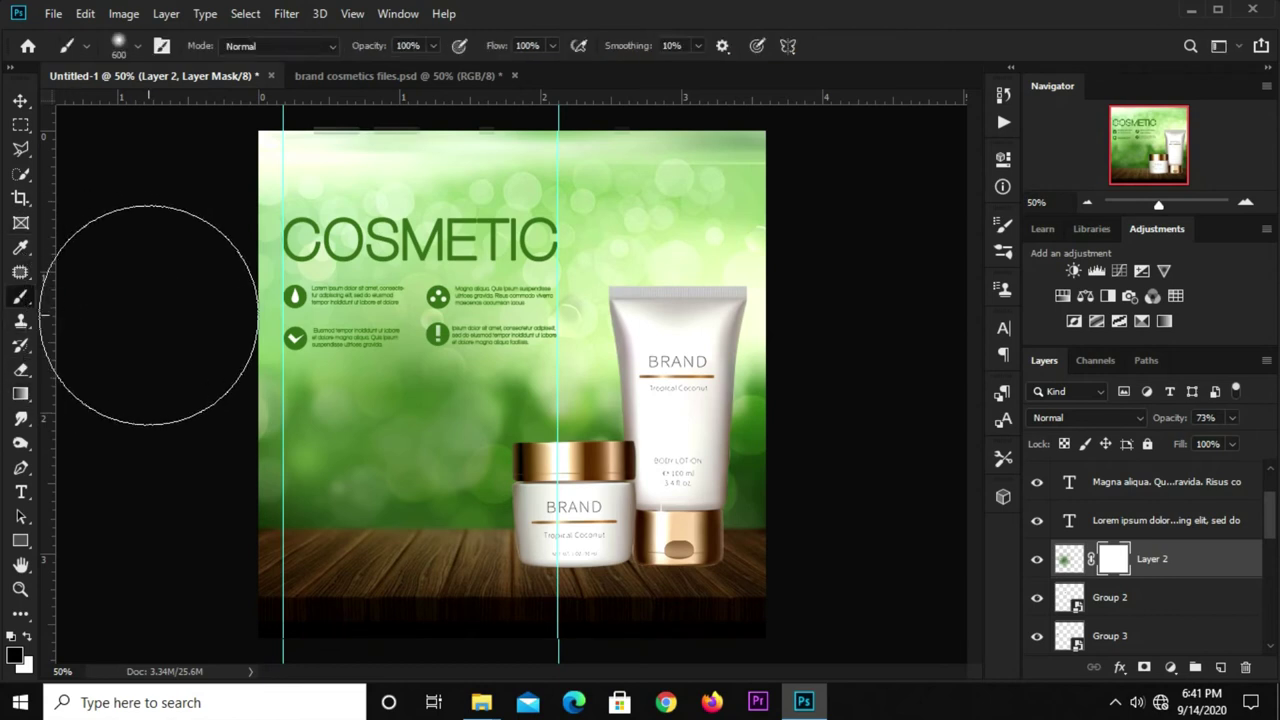
key("bracketleft")
key("bracketleft")
key("bracketleft")
key("bracketleft")
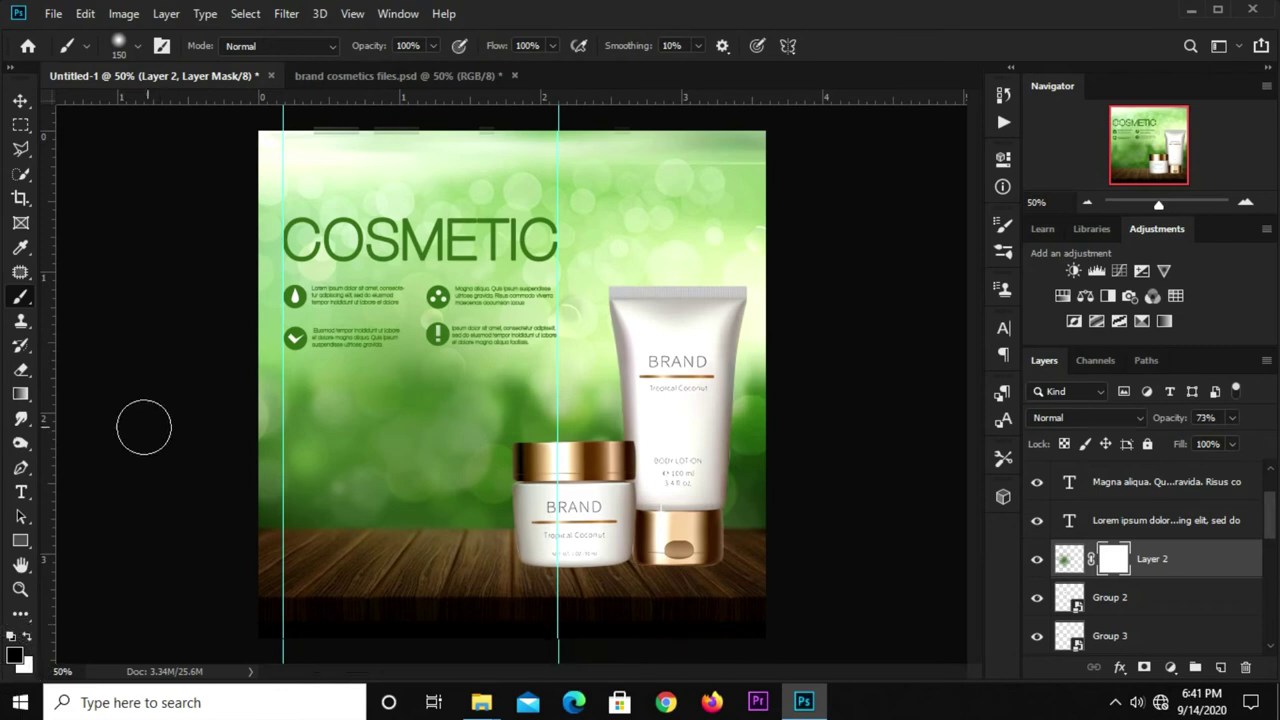
left_click(18, 657)
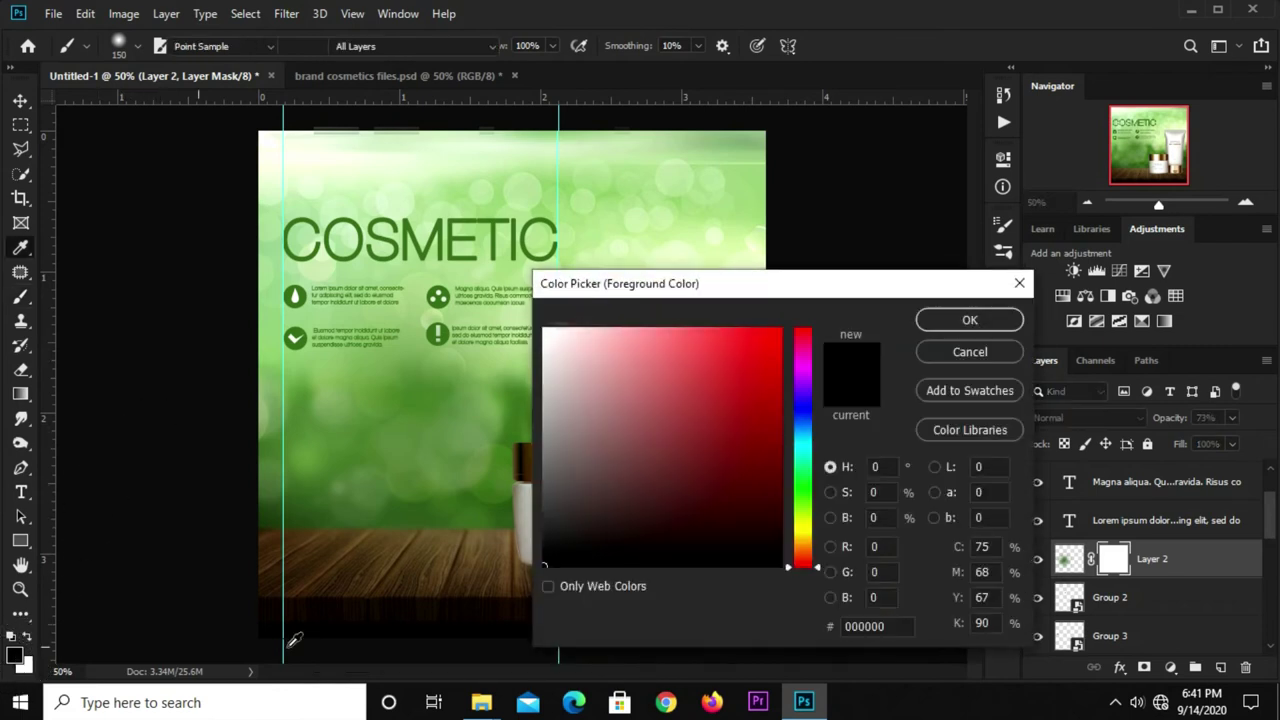
left_click(969, 319)
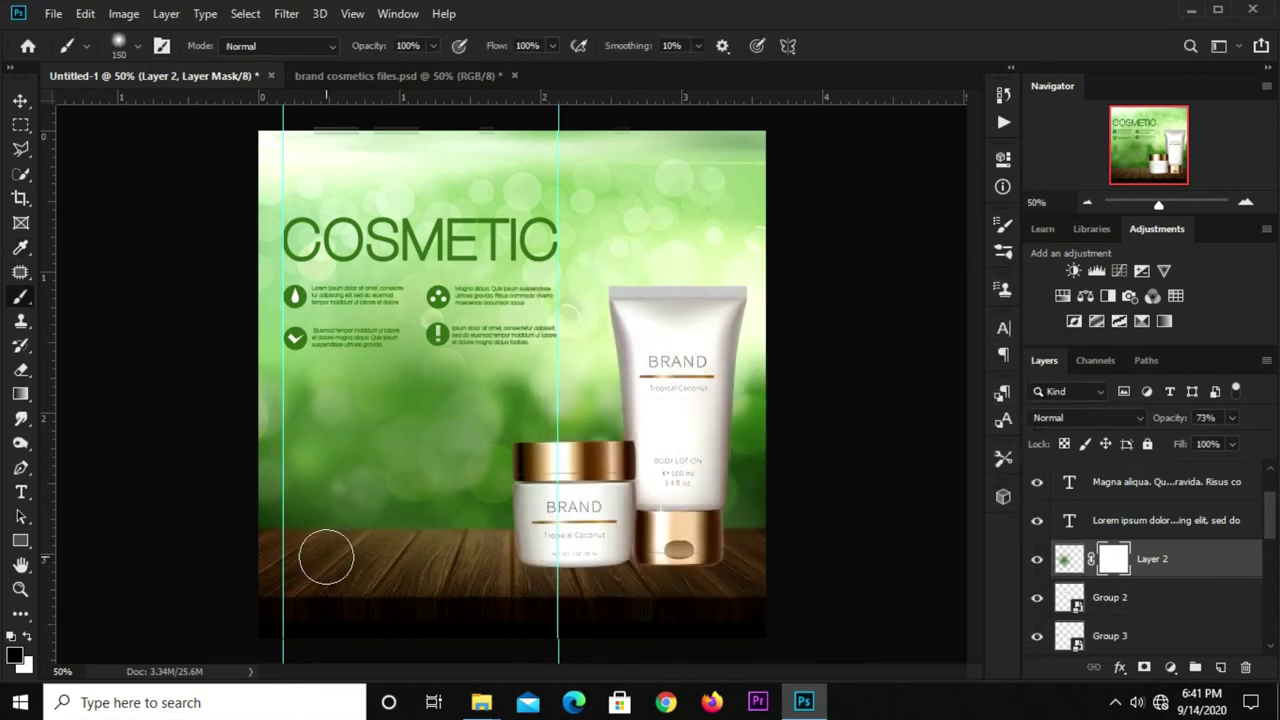
left_click_drag(337, 557, 331, 574)
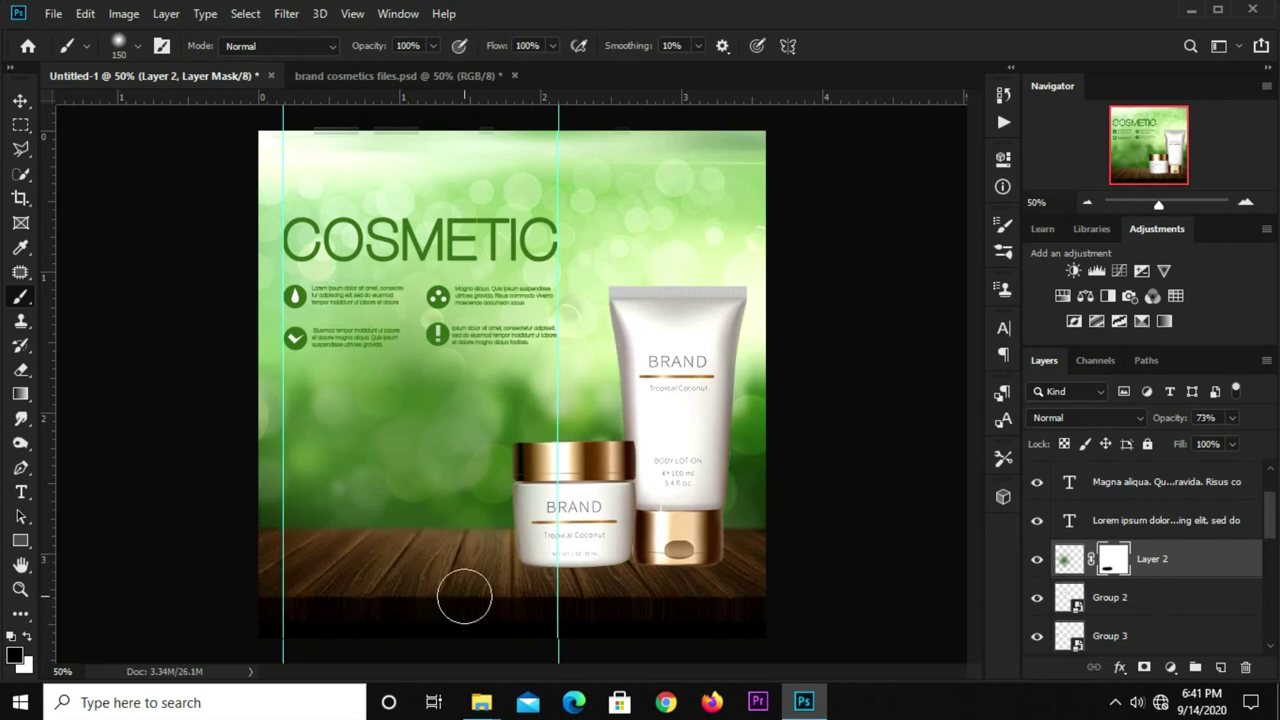
left_click_drag(322, 608, 415, 577)
key("v")
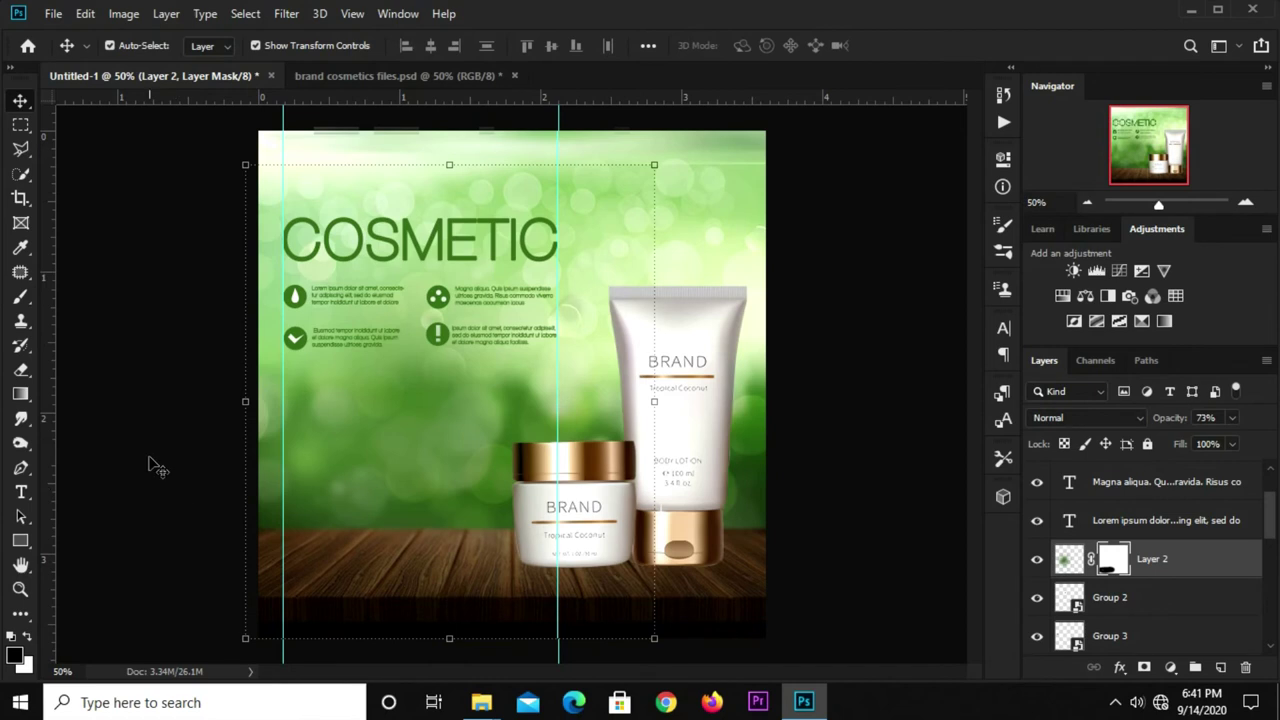
left_click(157, 460)
Add vertical near-white 'UP TO' text on the left of the canvas
left_click(21, 492)
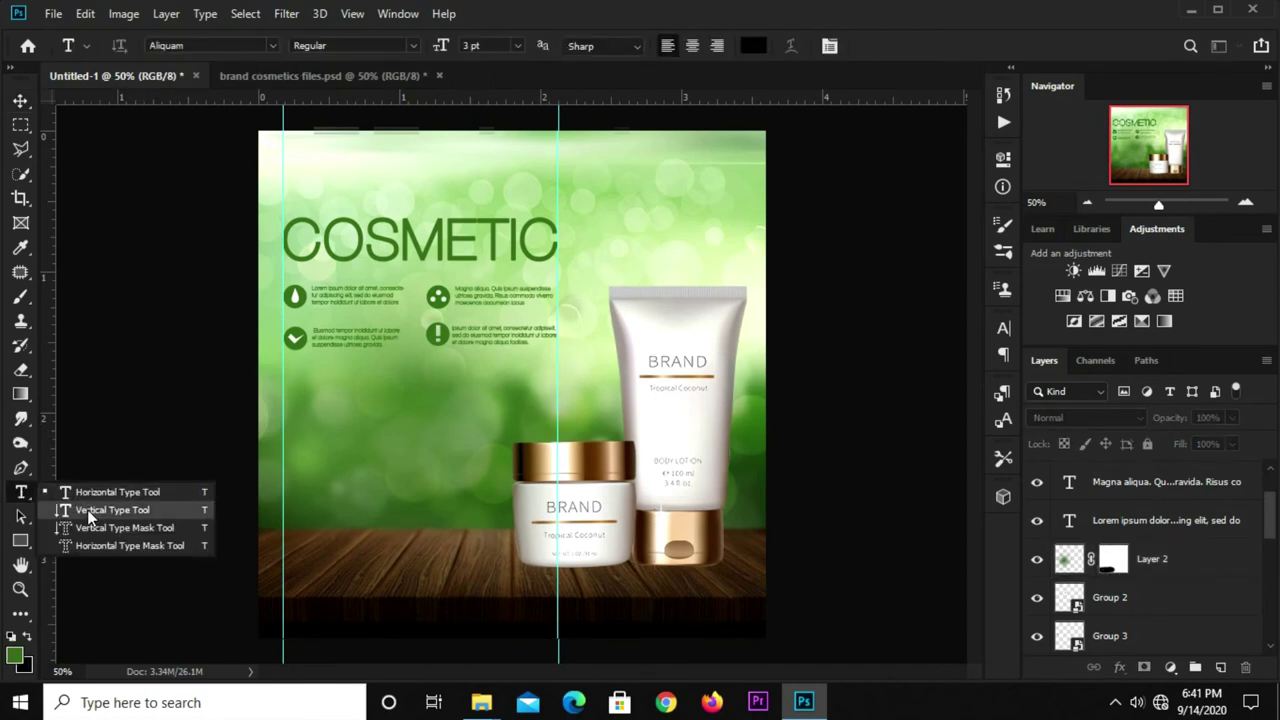
left_click(95, 510)
left_click(753, 46)
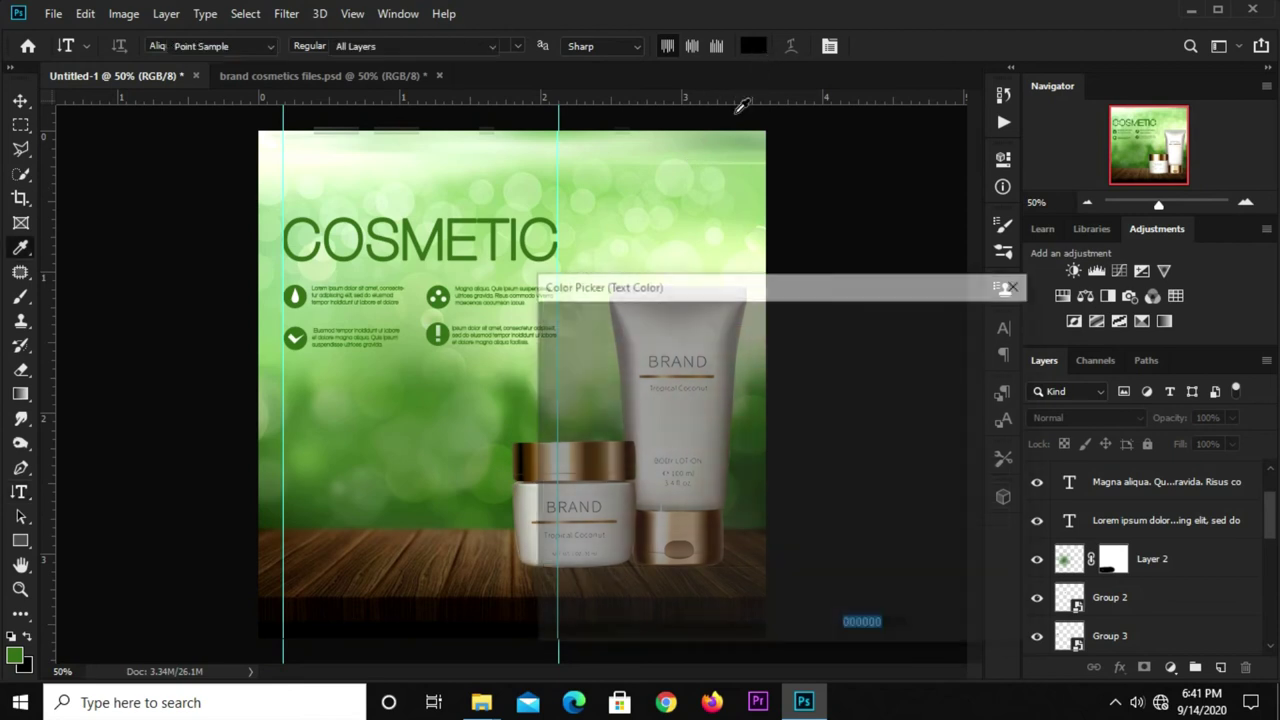
left_click(546, 328)
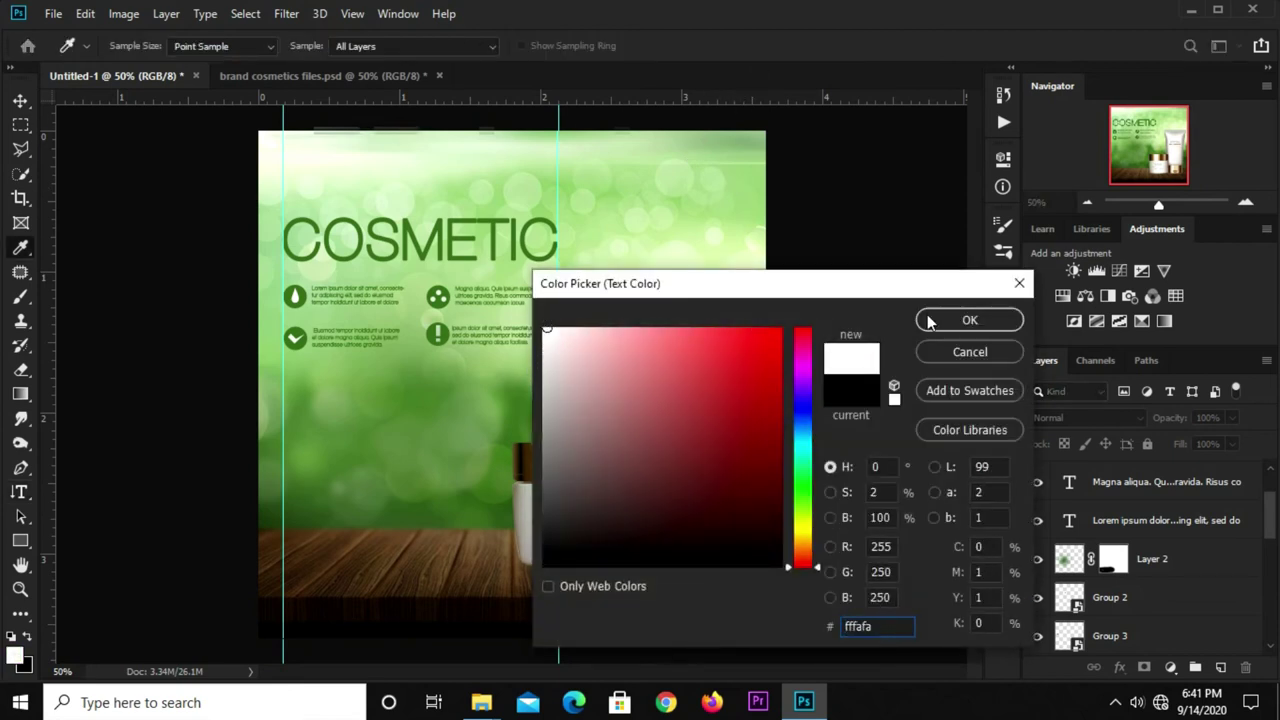
left_click(930, 320)
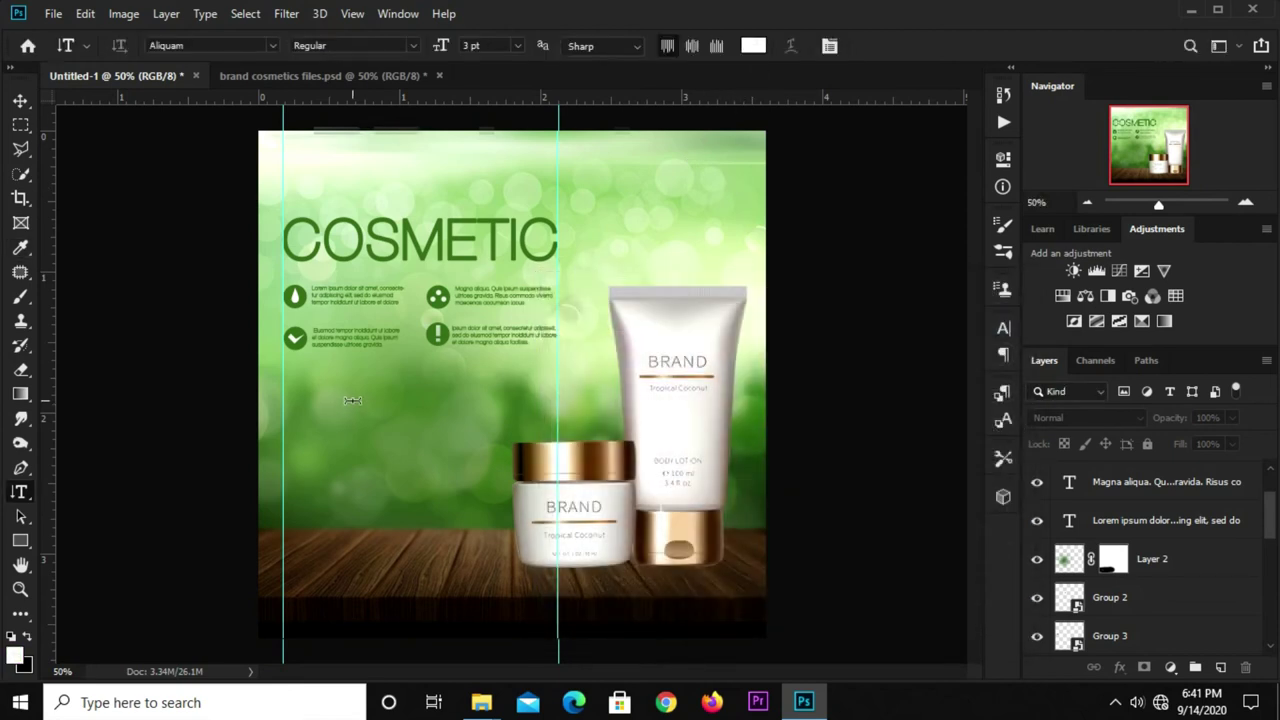
left_click(352, 400)
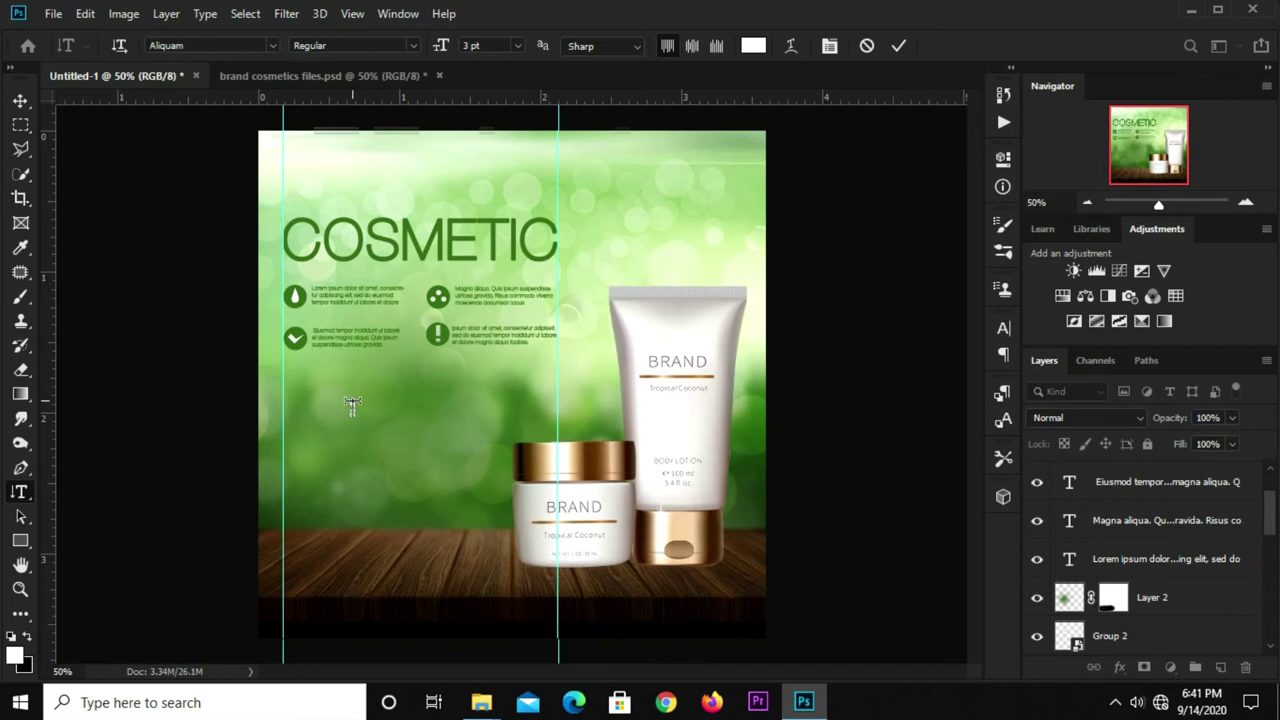
left_click(897, 46)
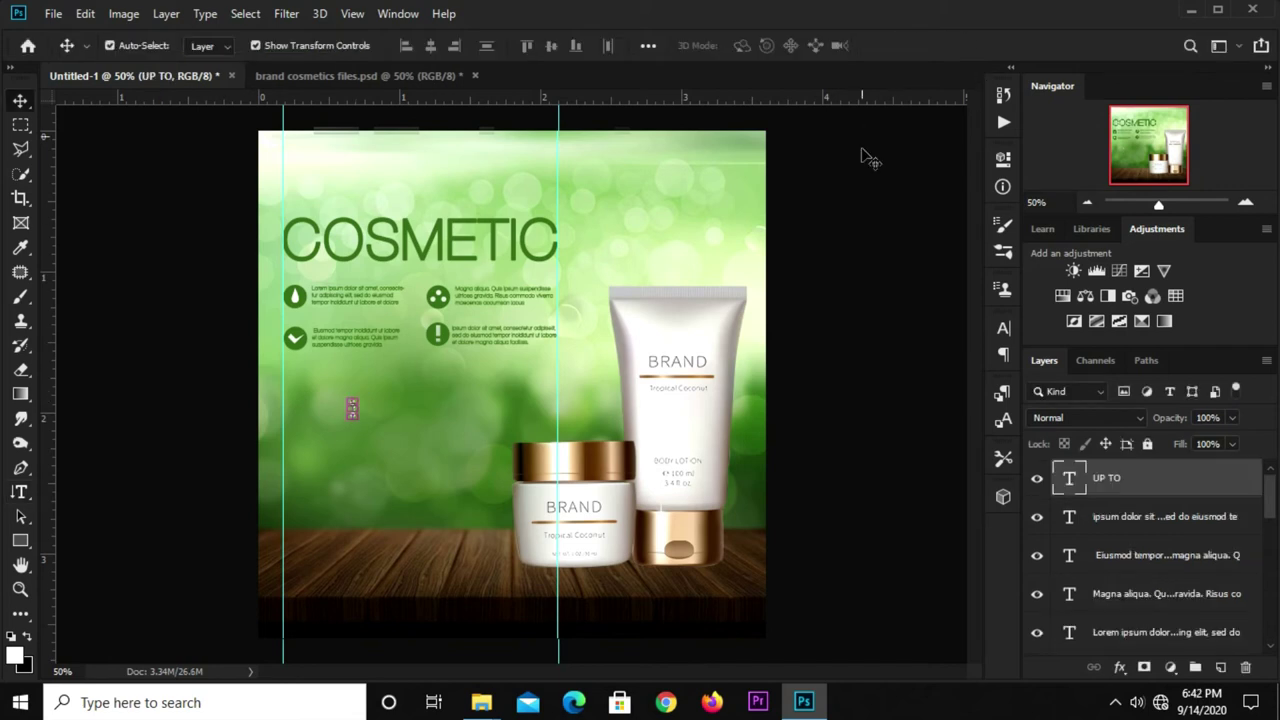
Set the UP TO text to 13 pt in the Character panel
left_click(1001, 327)
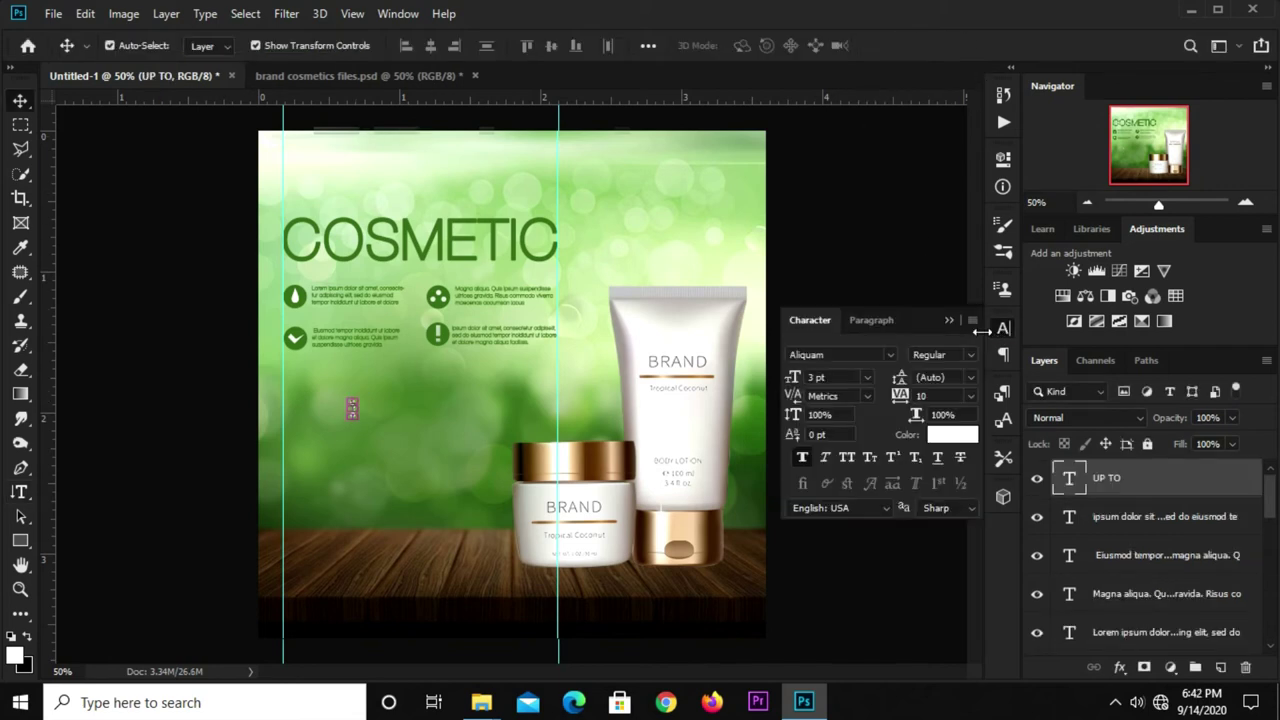
left_click(811, 377)
type("1")
key("Return")
left_click(949, 321)
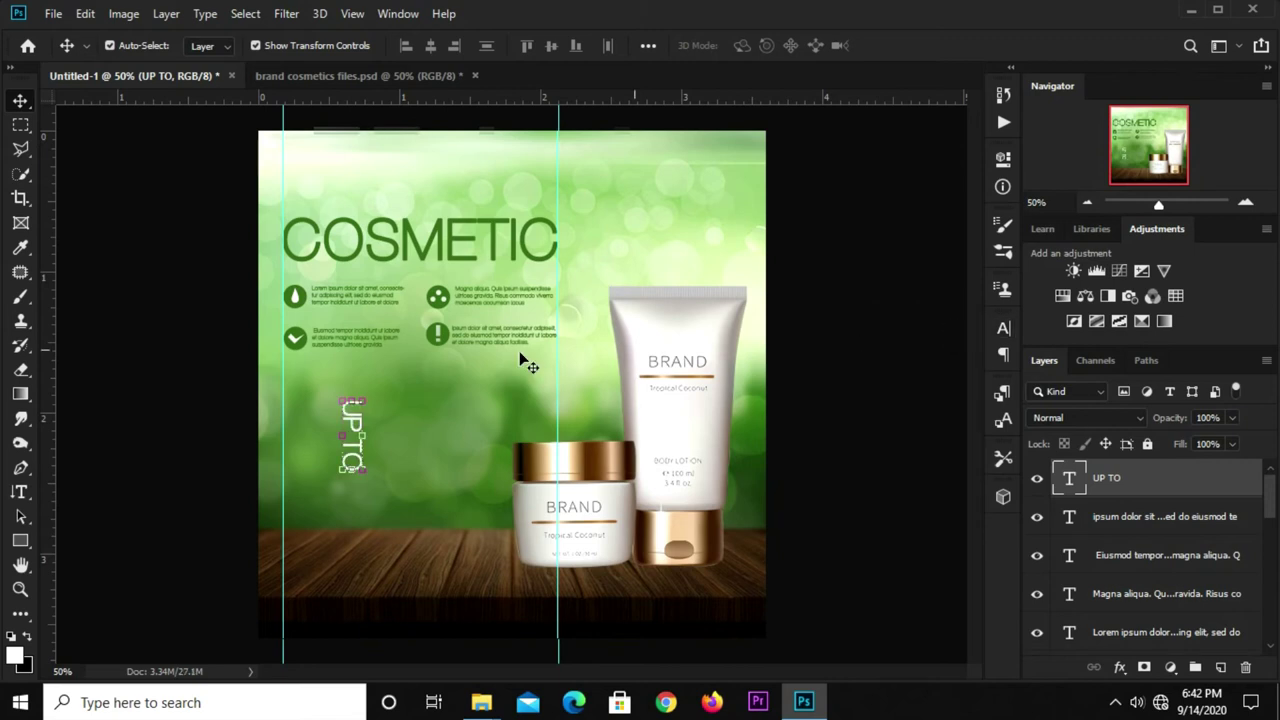
Flip UP TO vertically and horizontally, then nudge it slightly up and left
left_click(201, 402)
left_click(355, 423)
key("ctrl+t")
right_click(352, 440)
left_click(378, 425)
right_click(352, 437)
left_click(399, 405)
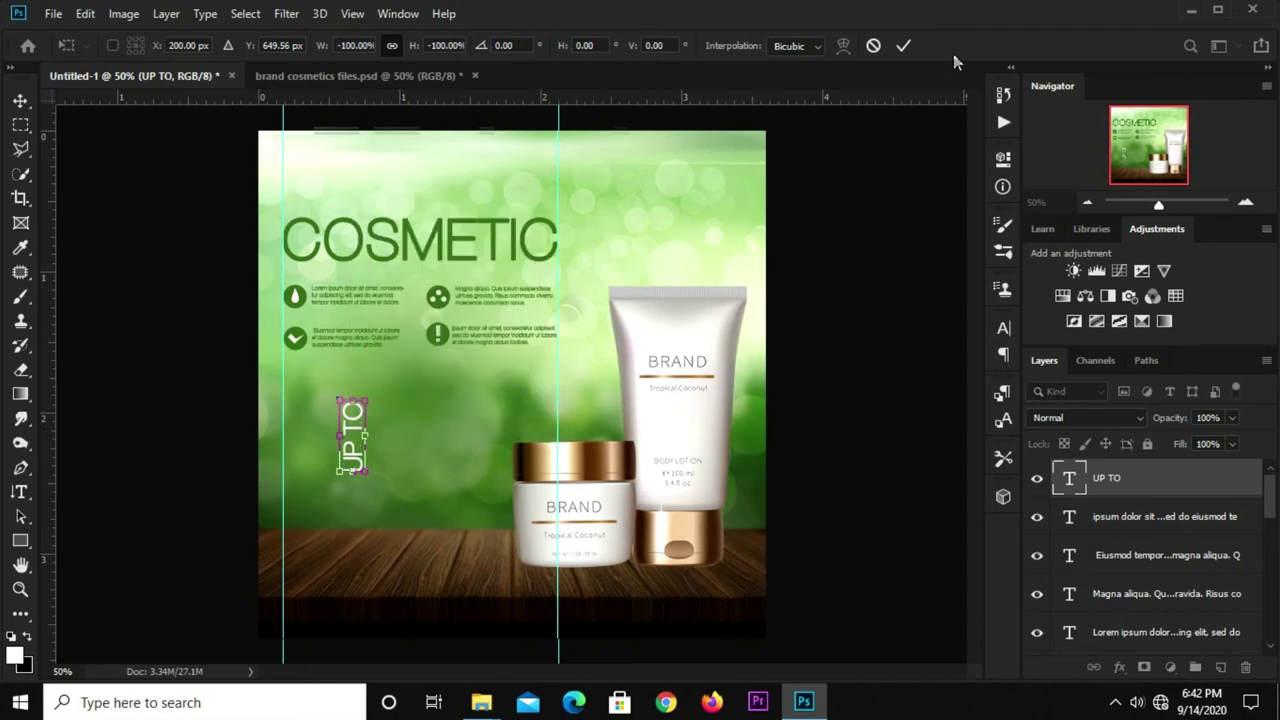
left_click(903, 45)
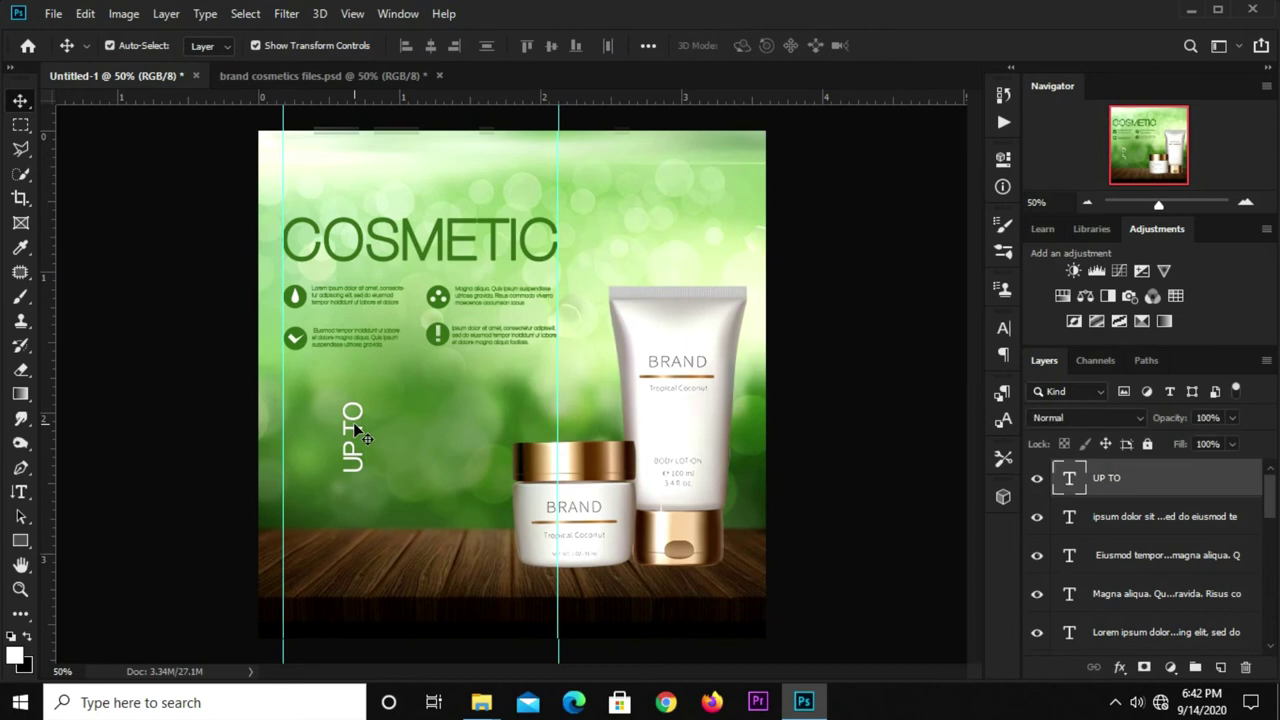
left_click_drag(353, 428, 344, 411)
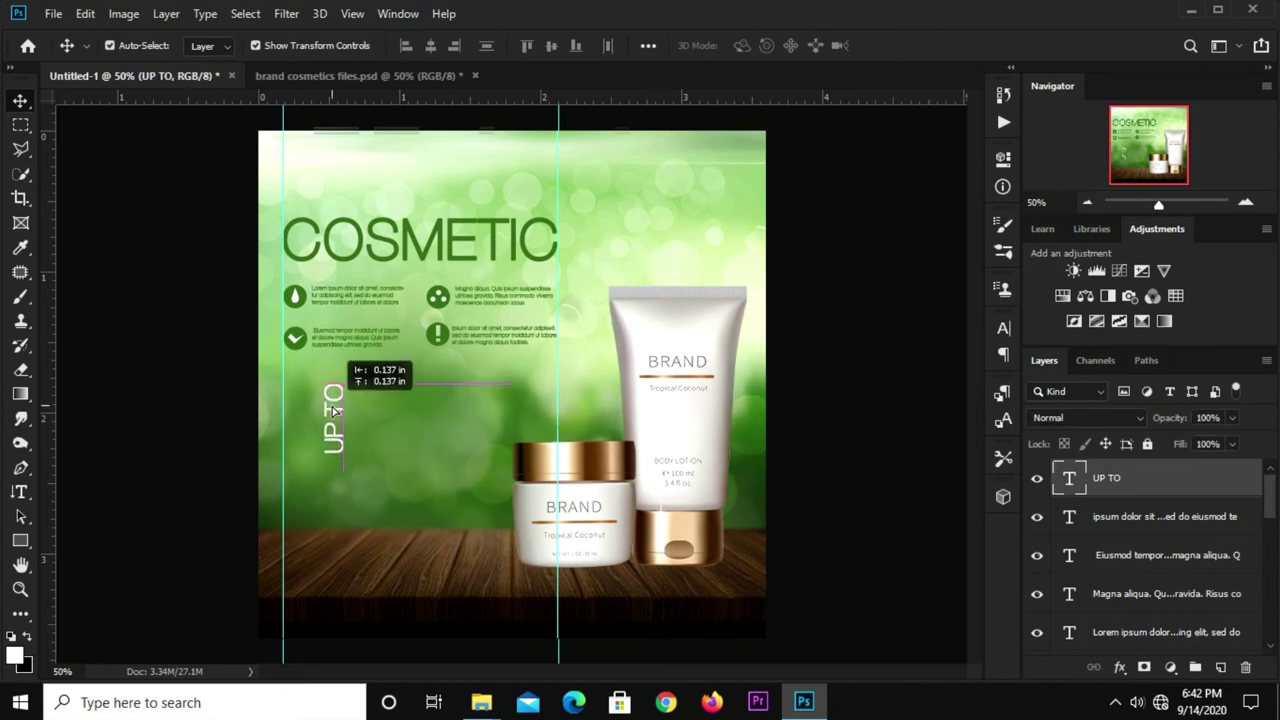
left_click(160, 441)
Add horizontal text '50' to the right of UP TO
left_click(22, 492)
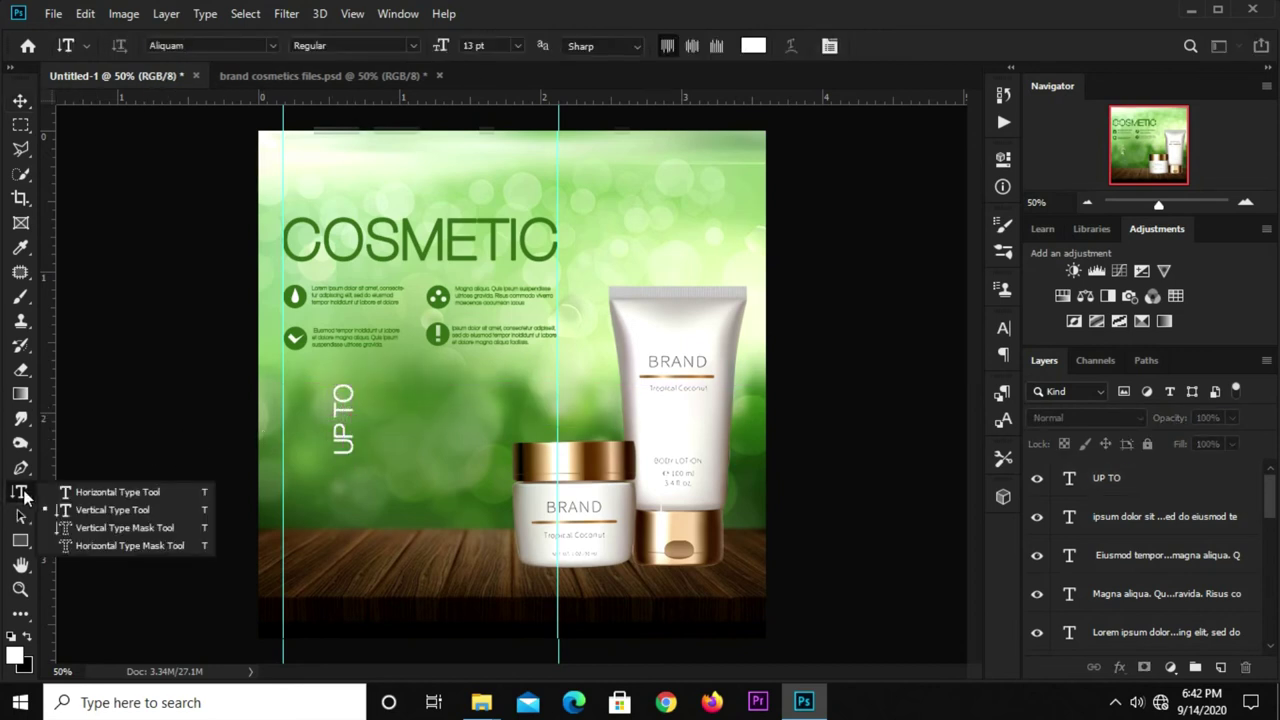
left_click(63, 490)
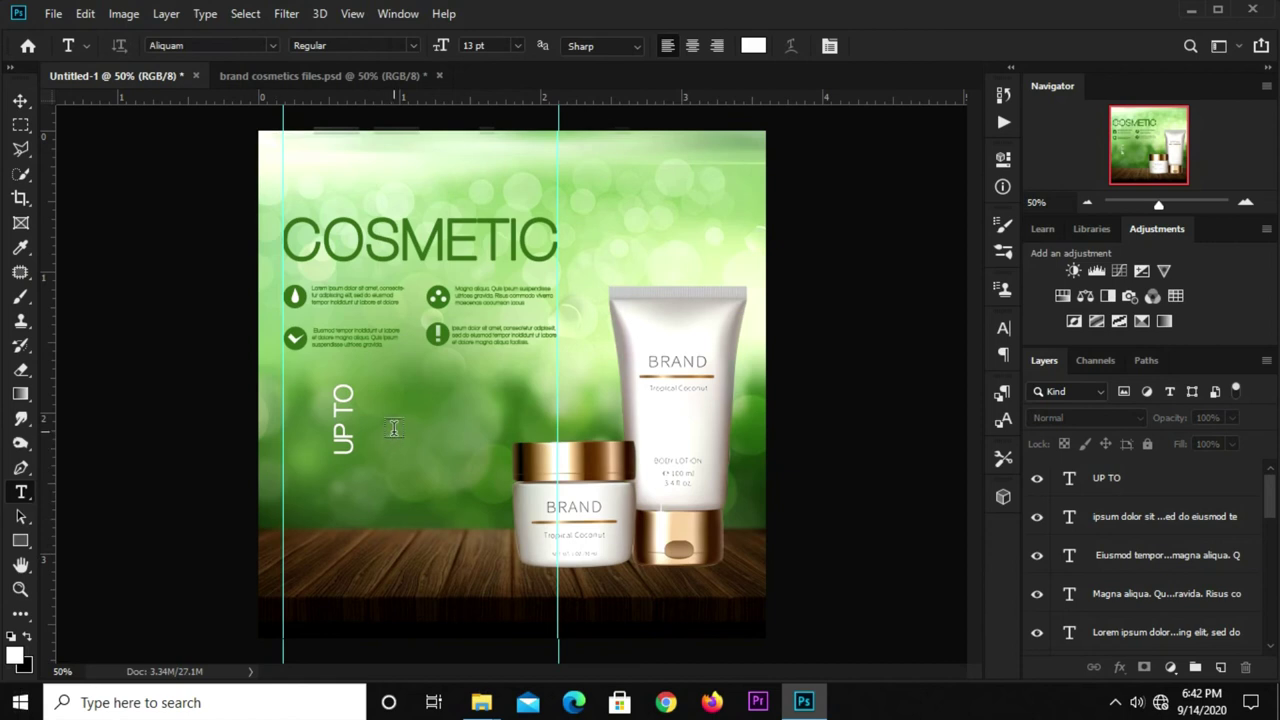
left_click(394, 428)
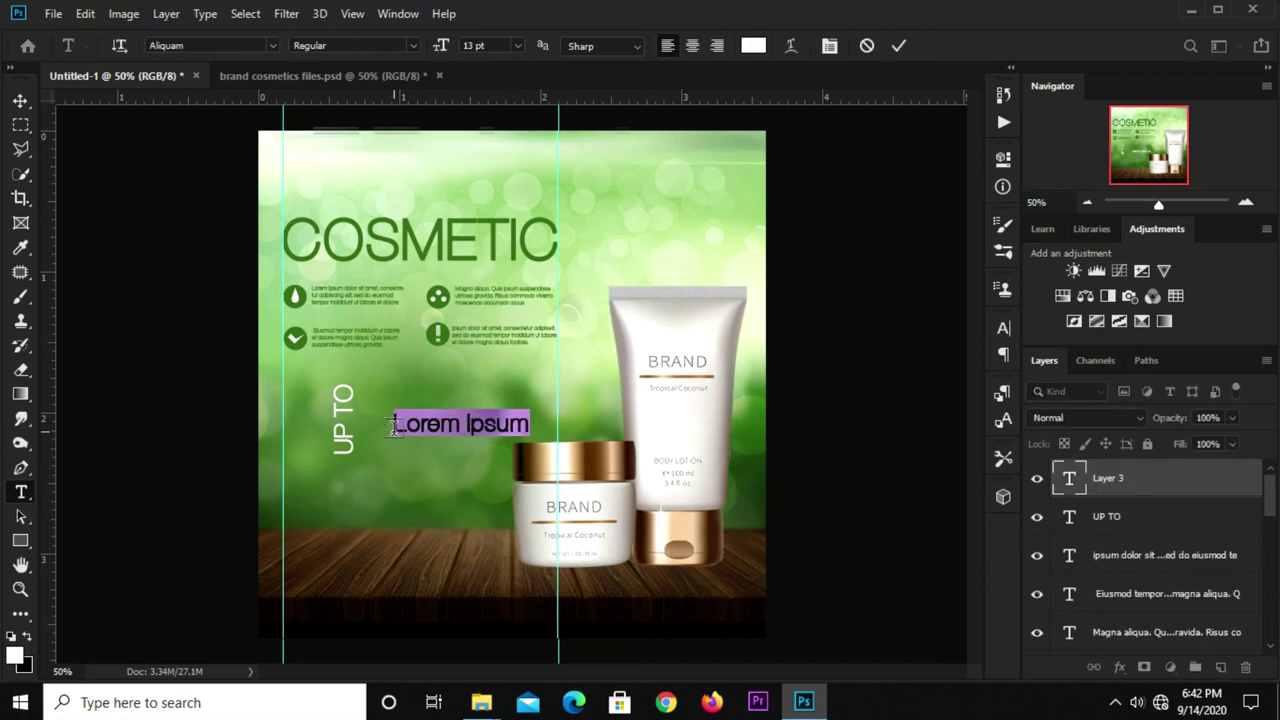
type("50")
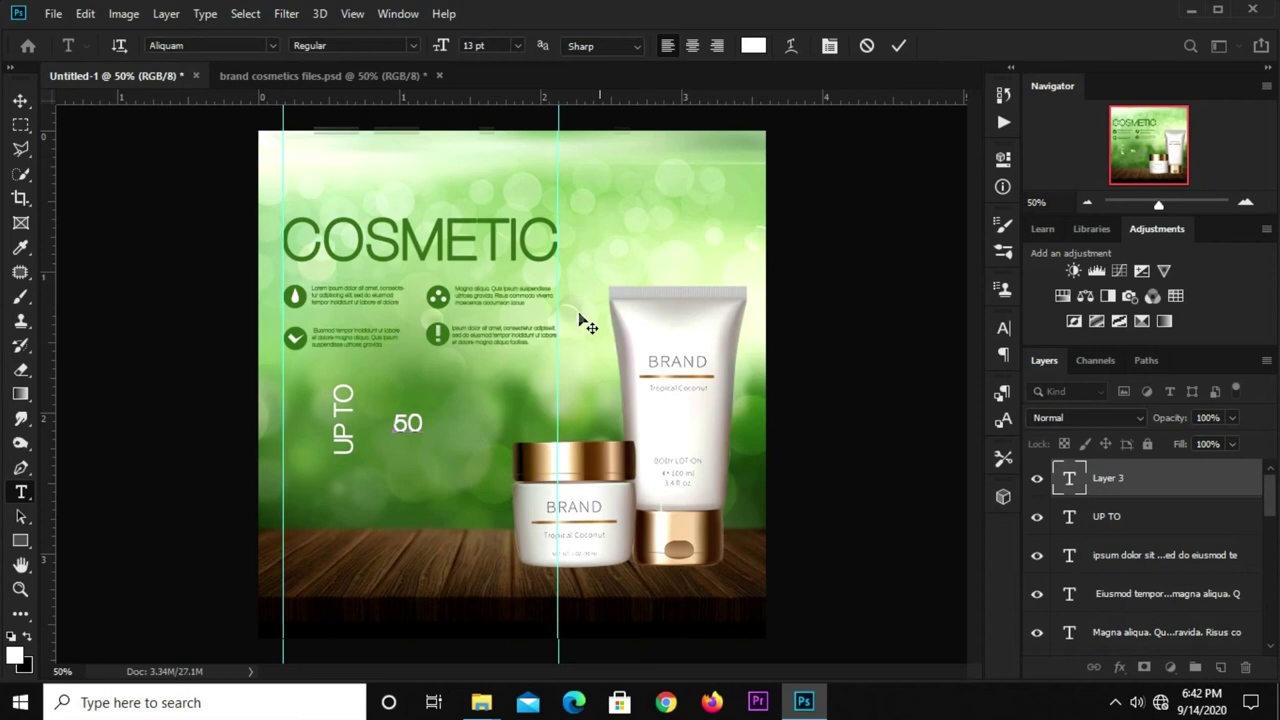
left_click(898, 44)
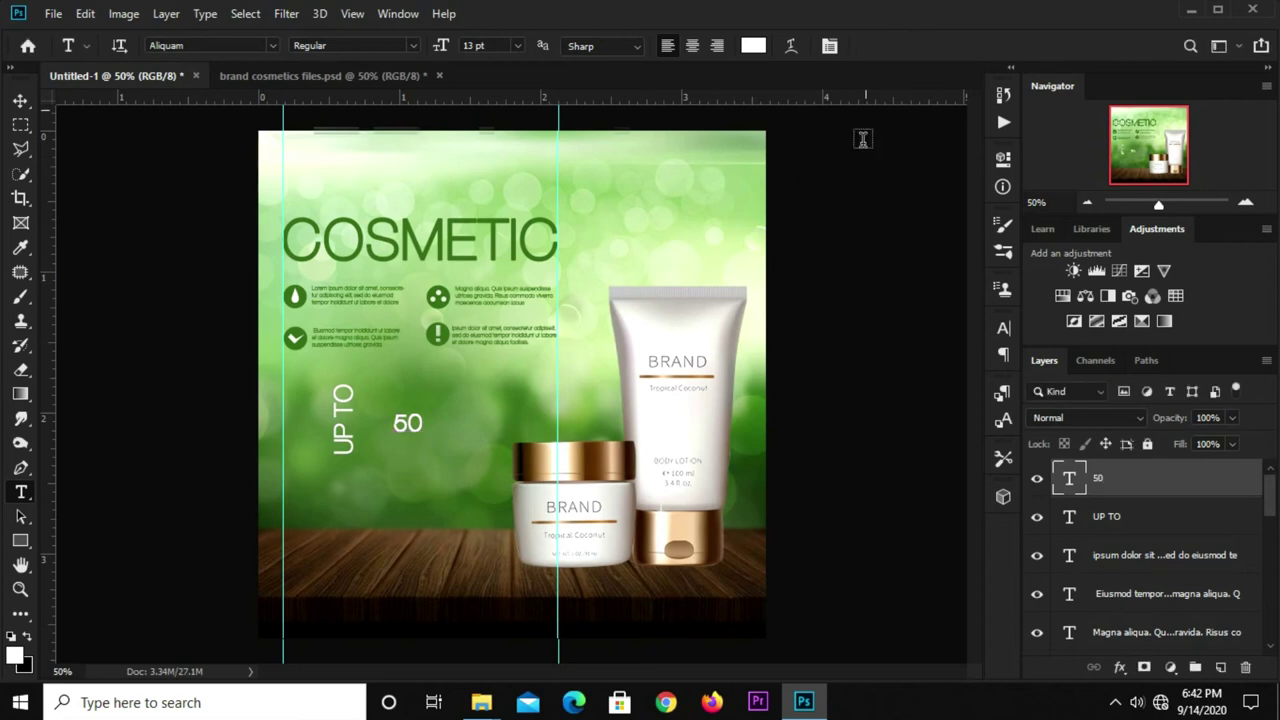
Set the 50 to the Gobold font at 35 pt
left_click(1002, 329)
left_click(890, 352)
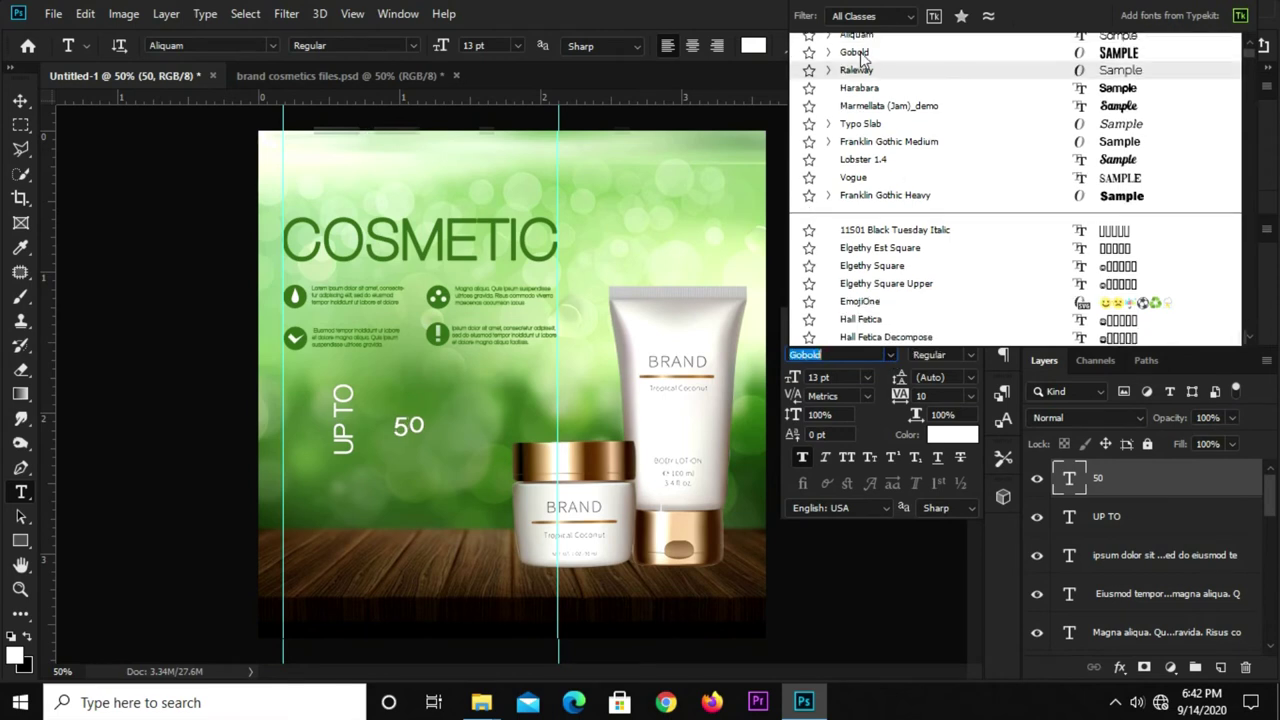
left_click(870, 54)
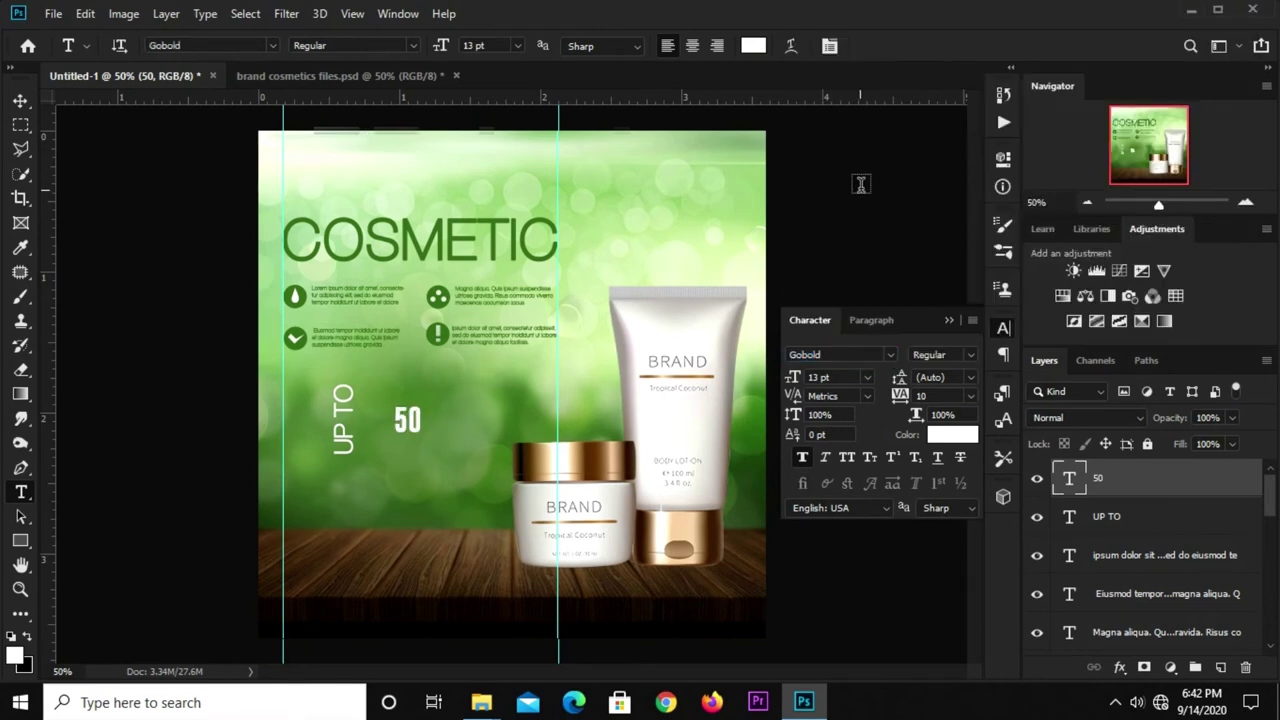
key("v")
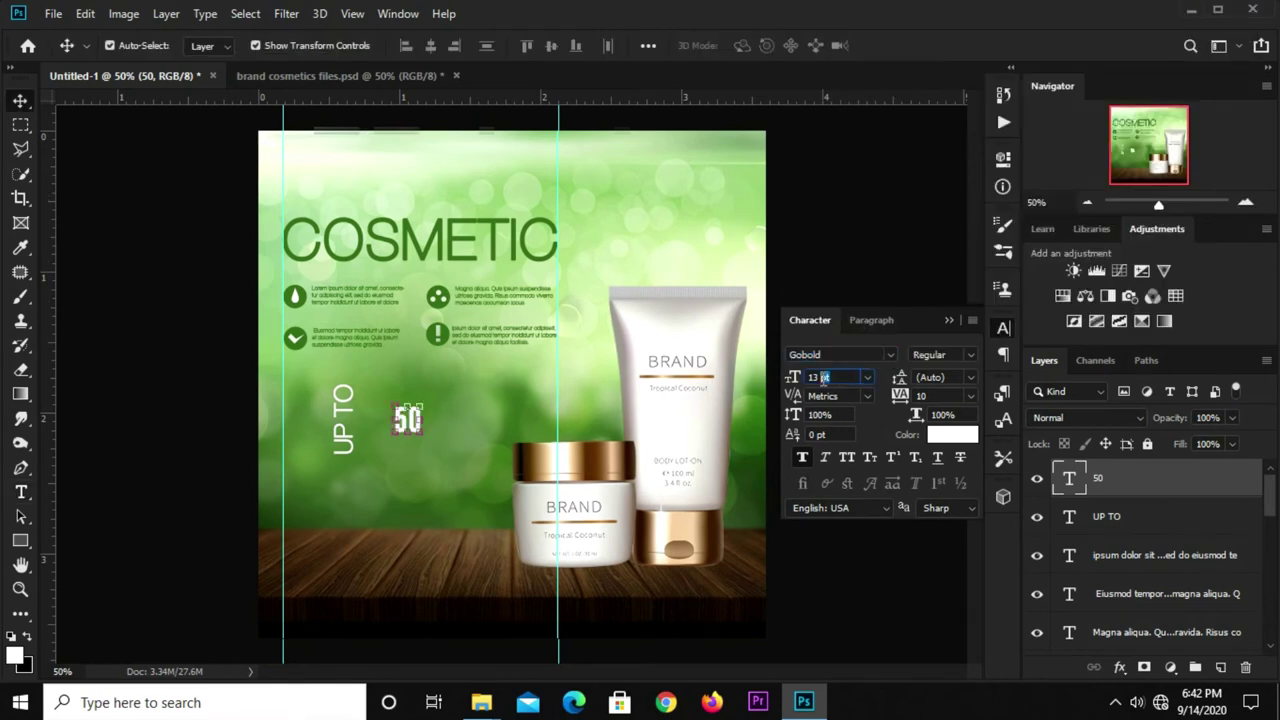
type("20")
key("Return")
left_click(826, 377)
type("35")
key("Return")
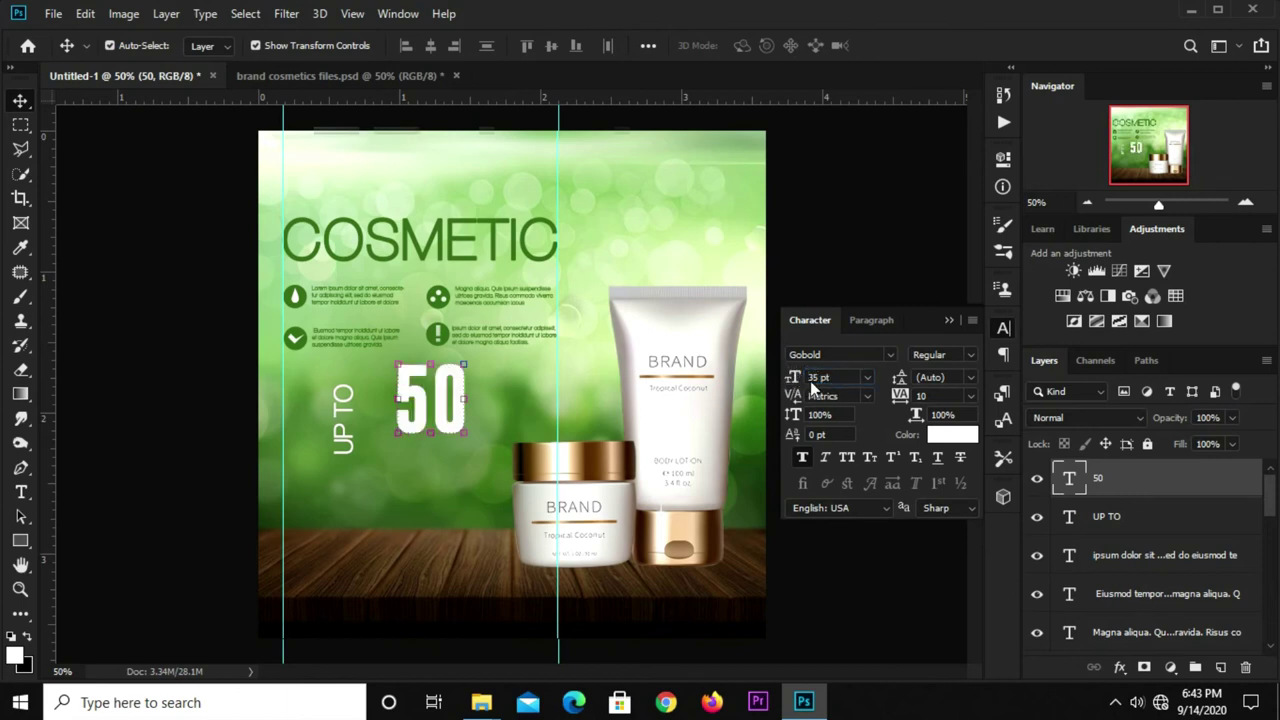
left_click(950, 321)
Move the 50 right beside the vertical UP TO text
left_click_drag(424, 402, 381, 430)
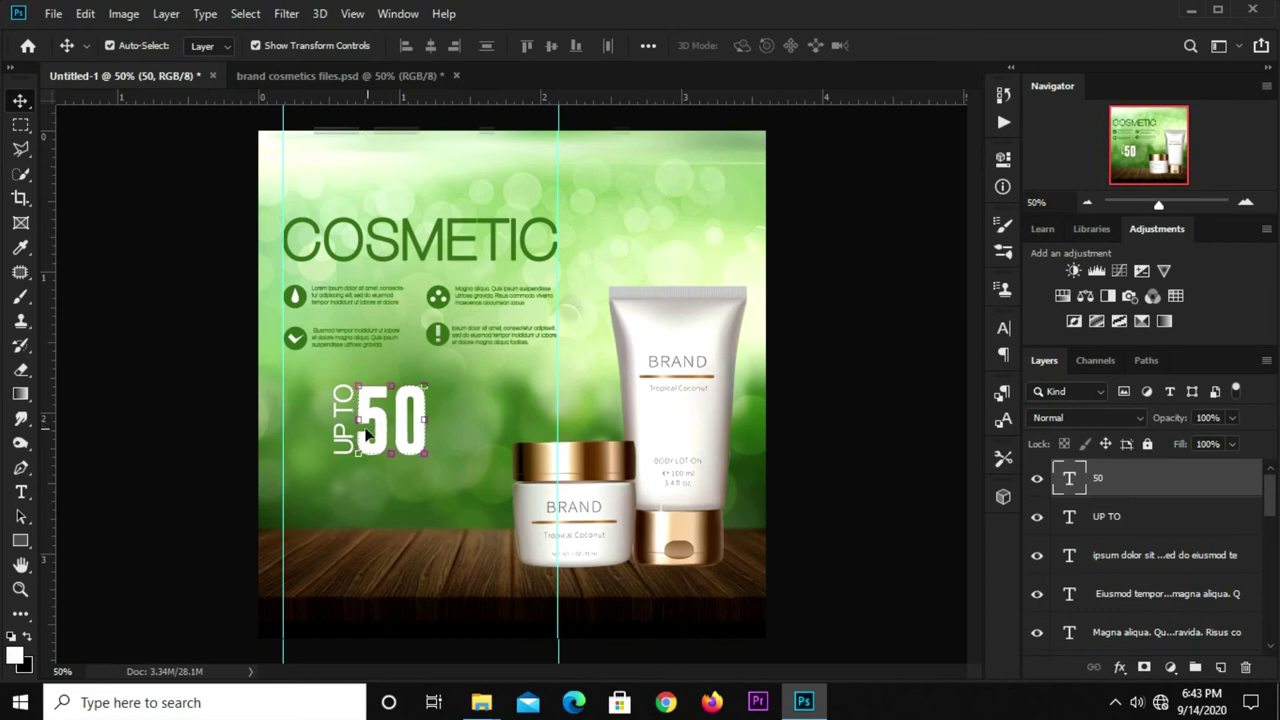
left_click(224, 443)
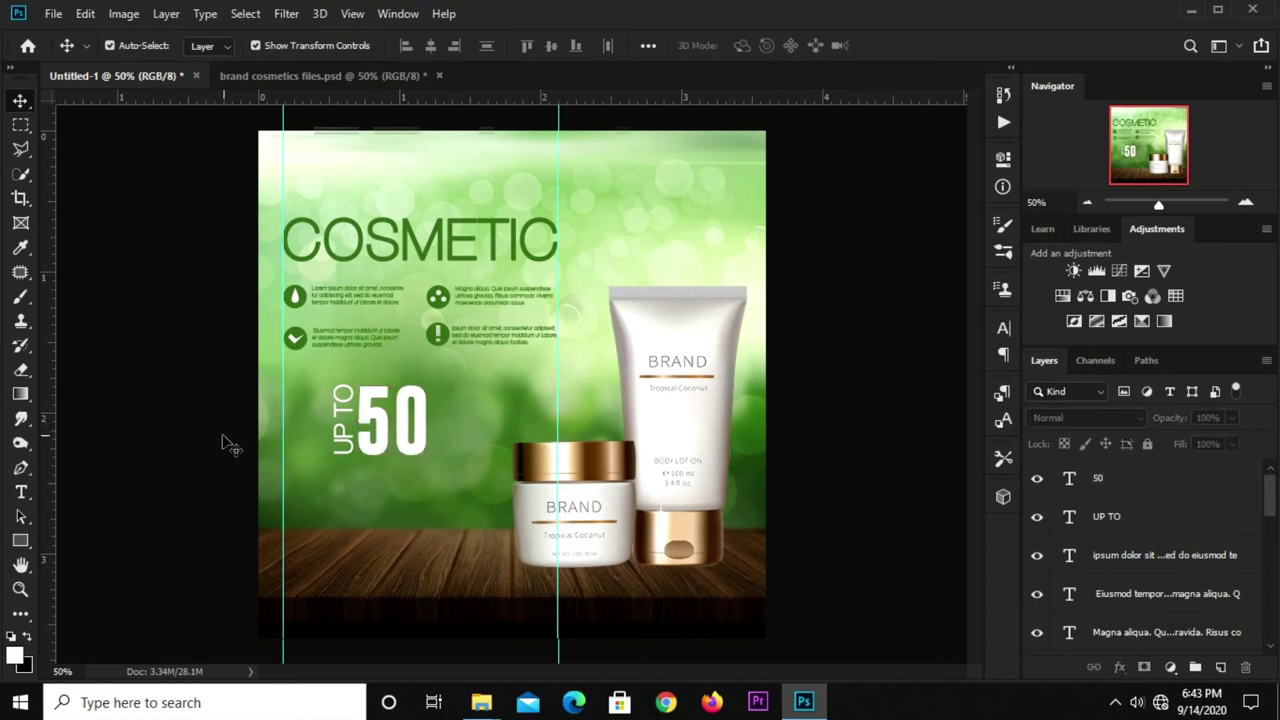
left_click(347, 440)
left_click(152, 460)
left_click(20, 492)
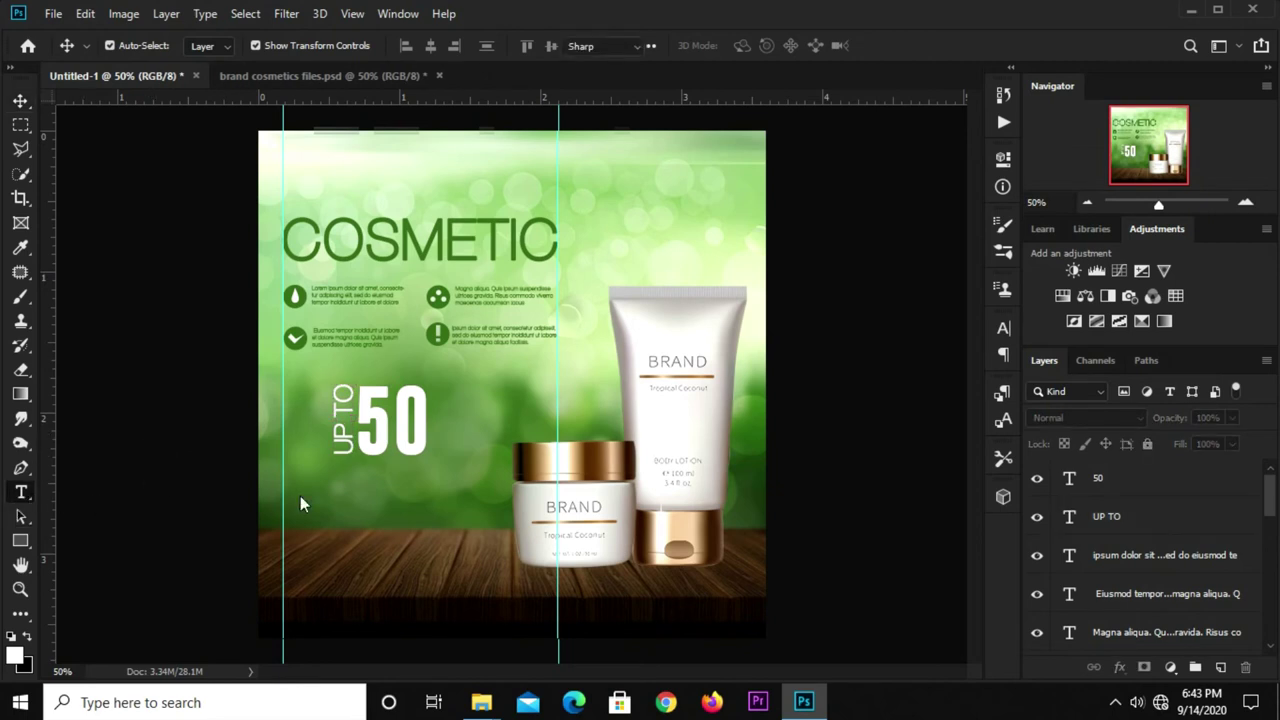
Add a '%' text layer above and to the right of the 50
left_click(453, 388)
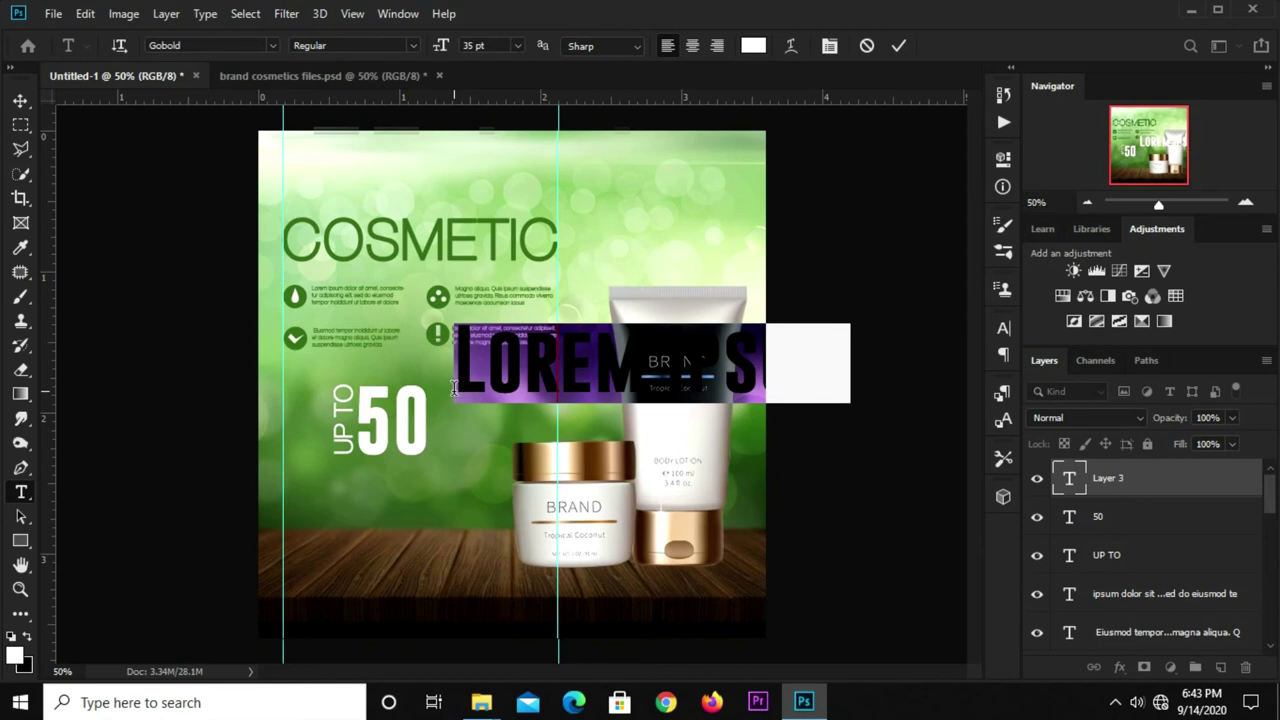
type("%")
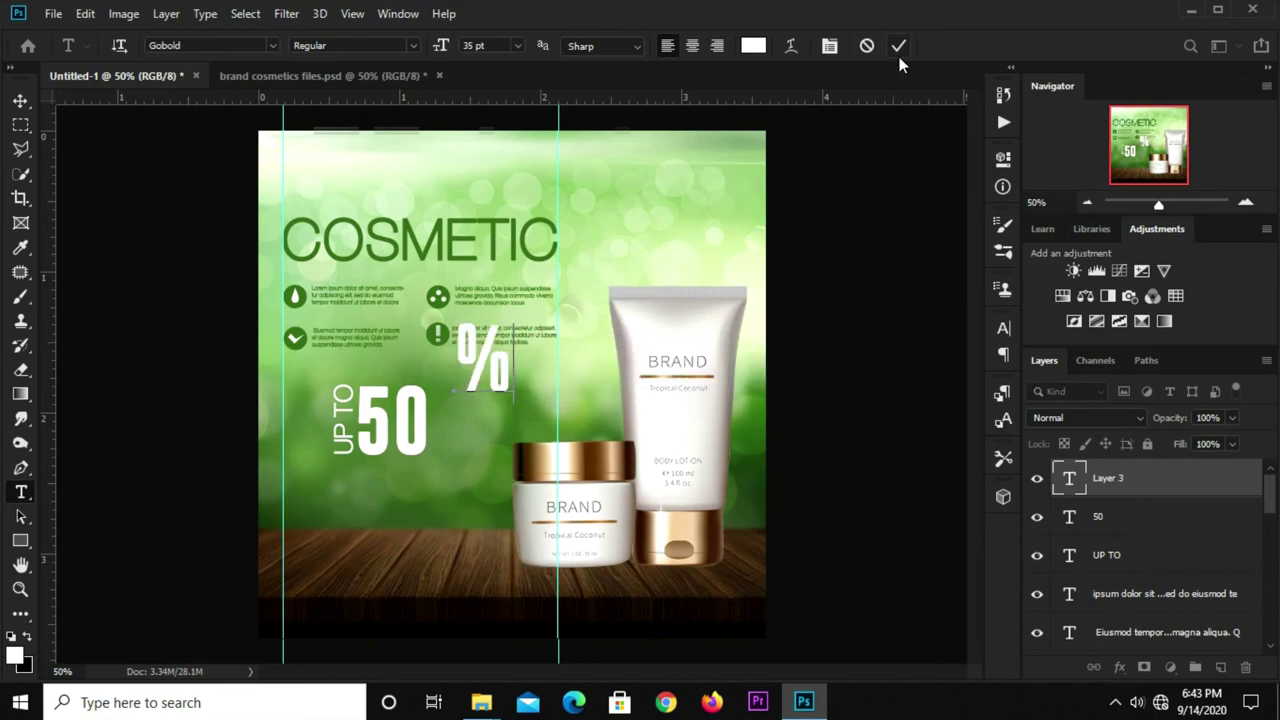
key("ctrl+Return")
key("v")
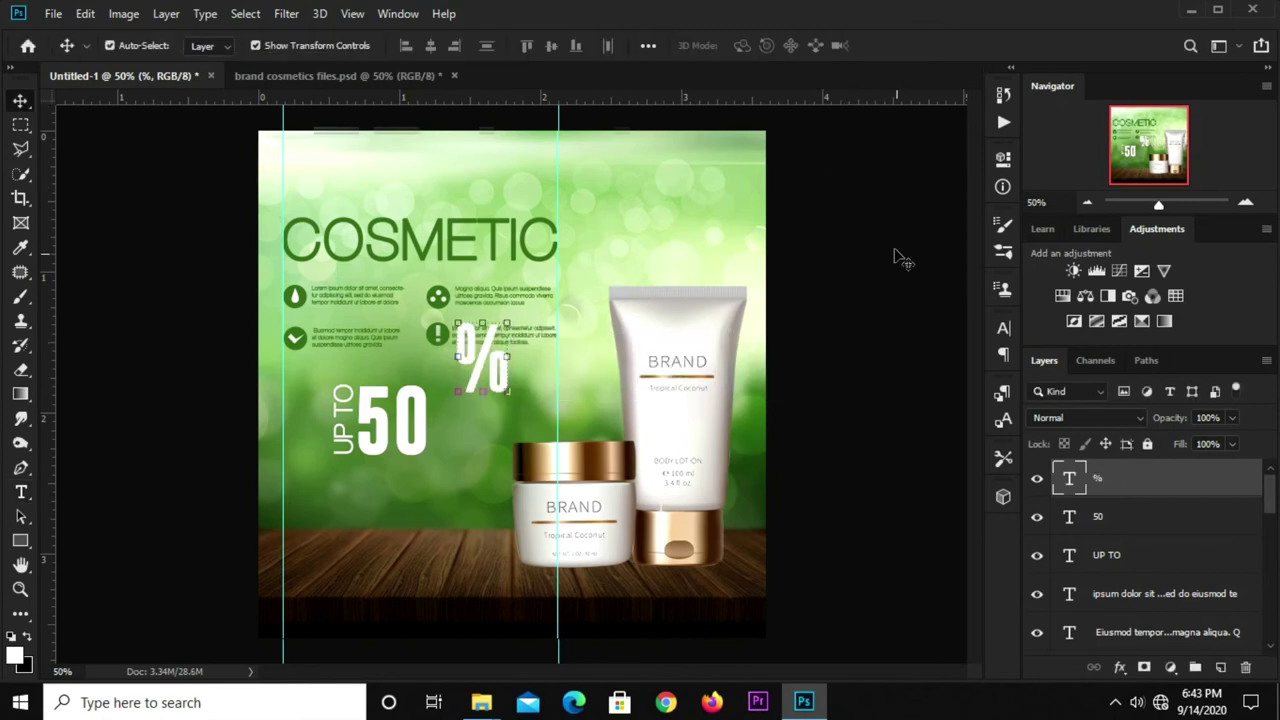
Set the % to Aliquam at 29 pt and place it just right of the 50
left_click(1004, 334)
left_click(887, 354)
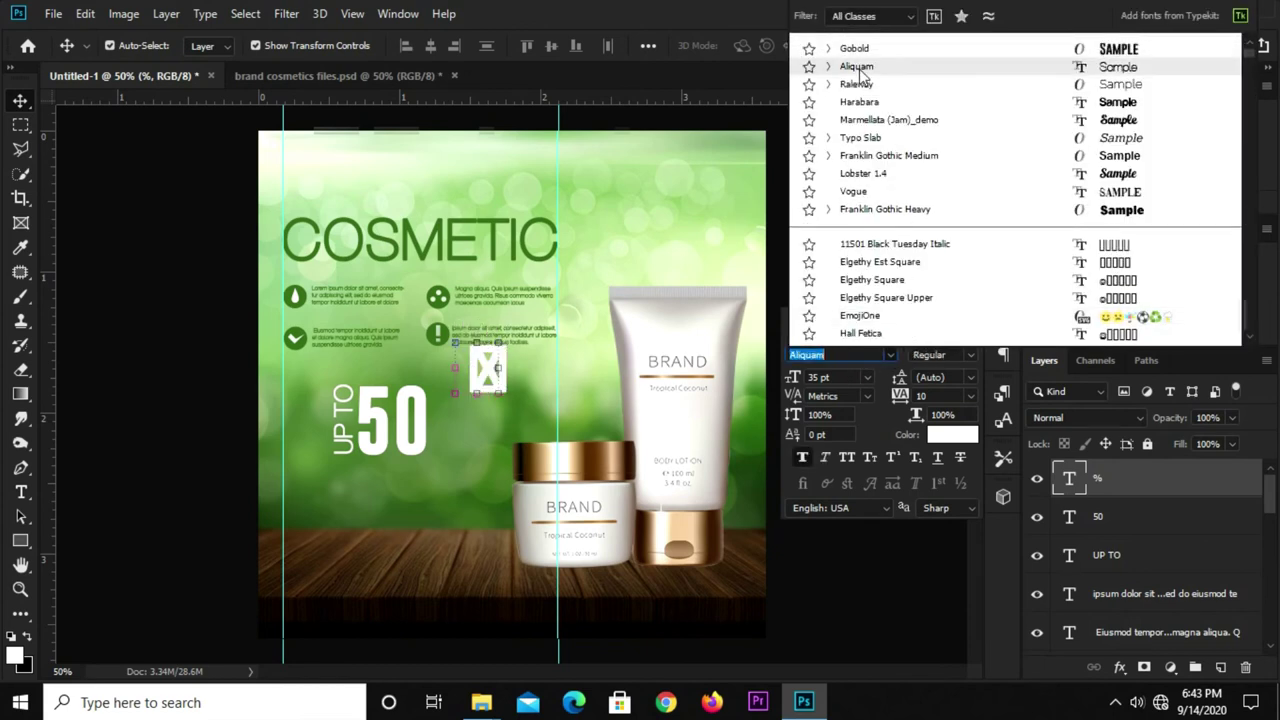
left_click(858, 67)
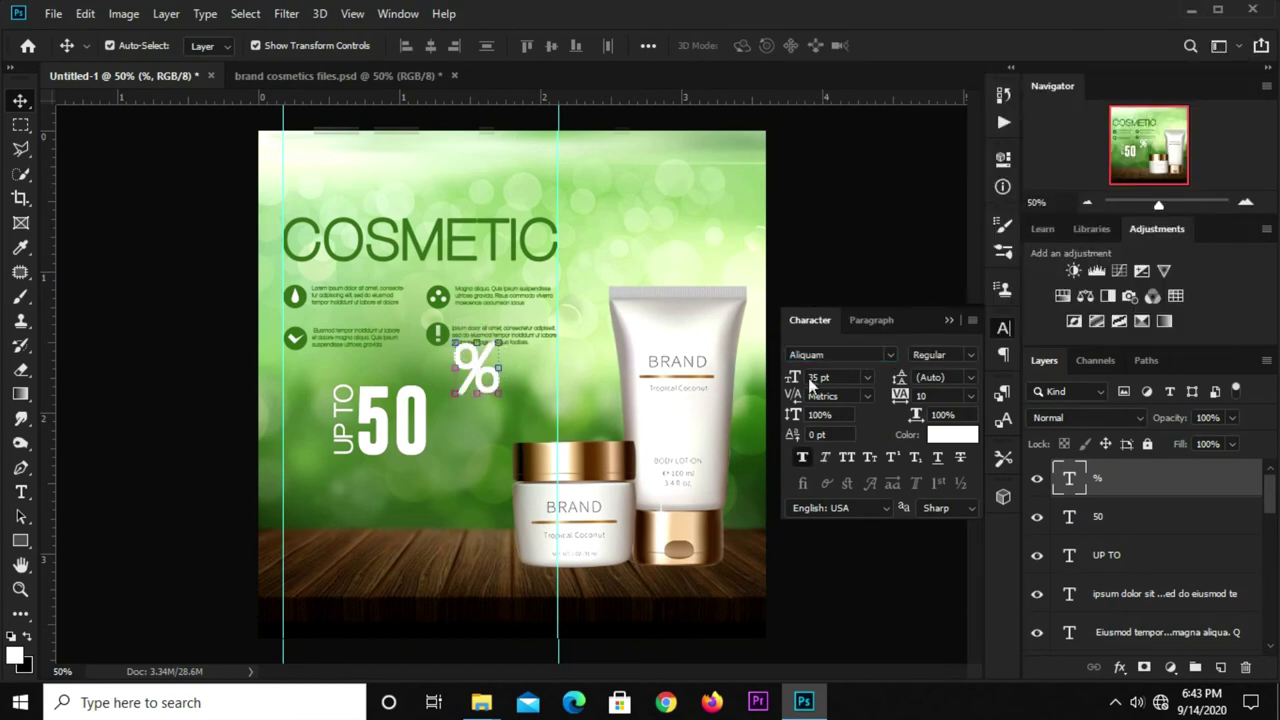
left_click(840, 376)
type("29")
key("Return")
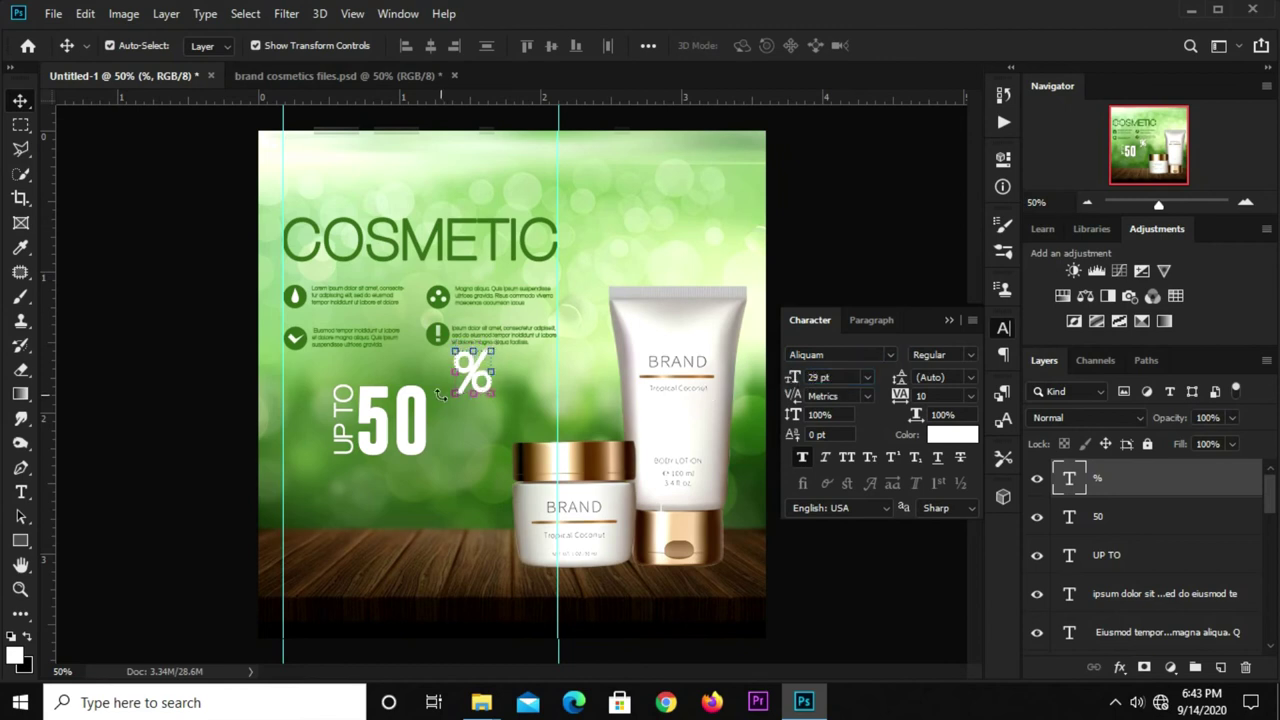
left_click_drag(478, 378, 453, 414)
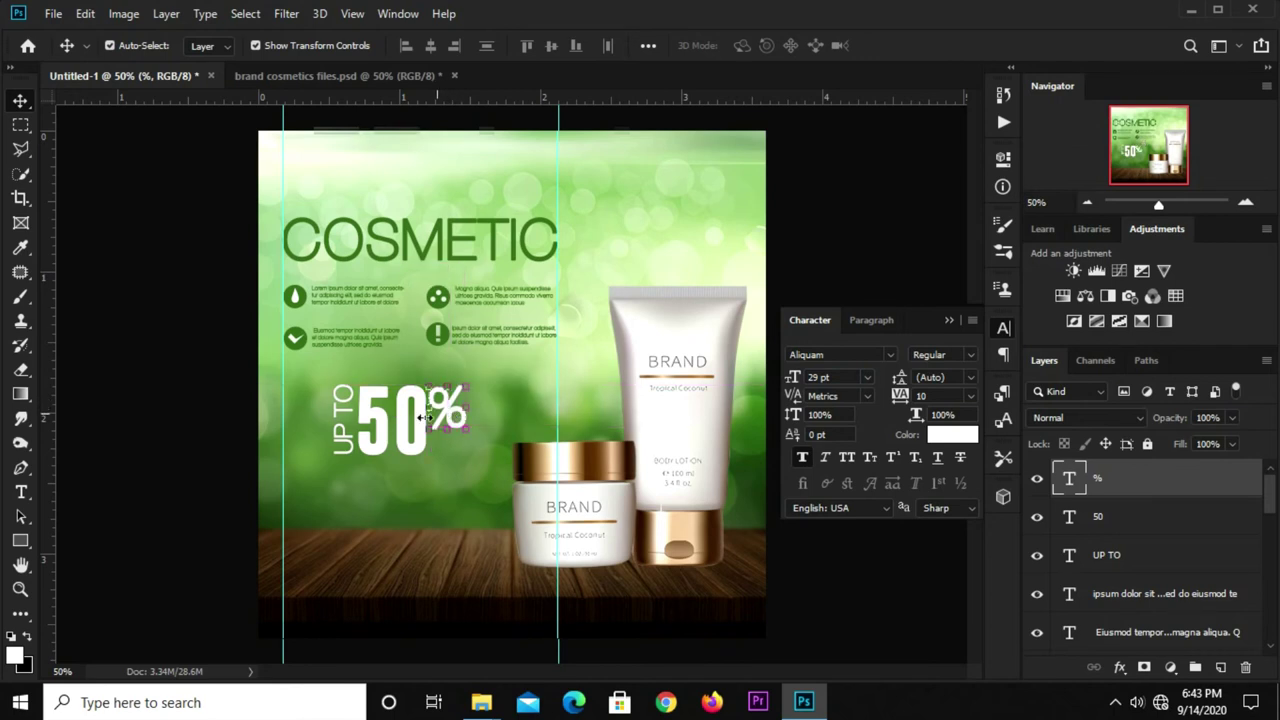
left_click(385, 447)
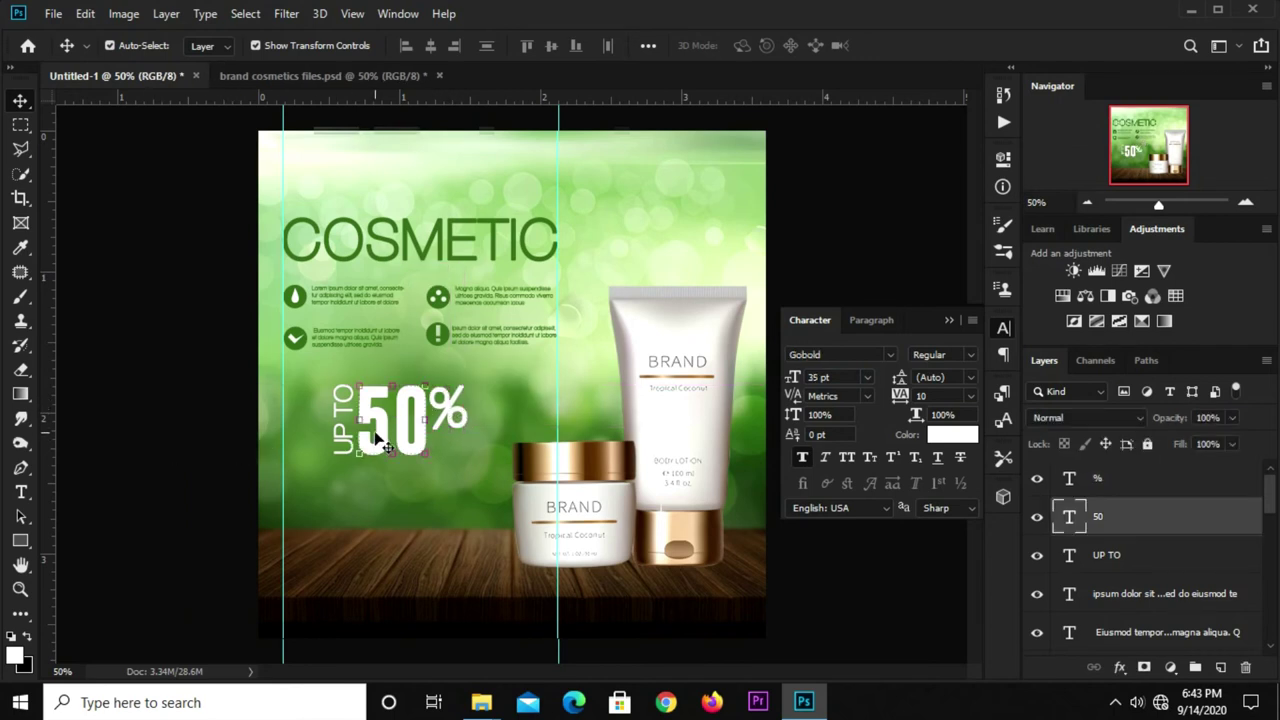
left_click(450, 408)
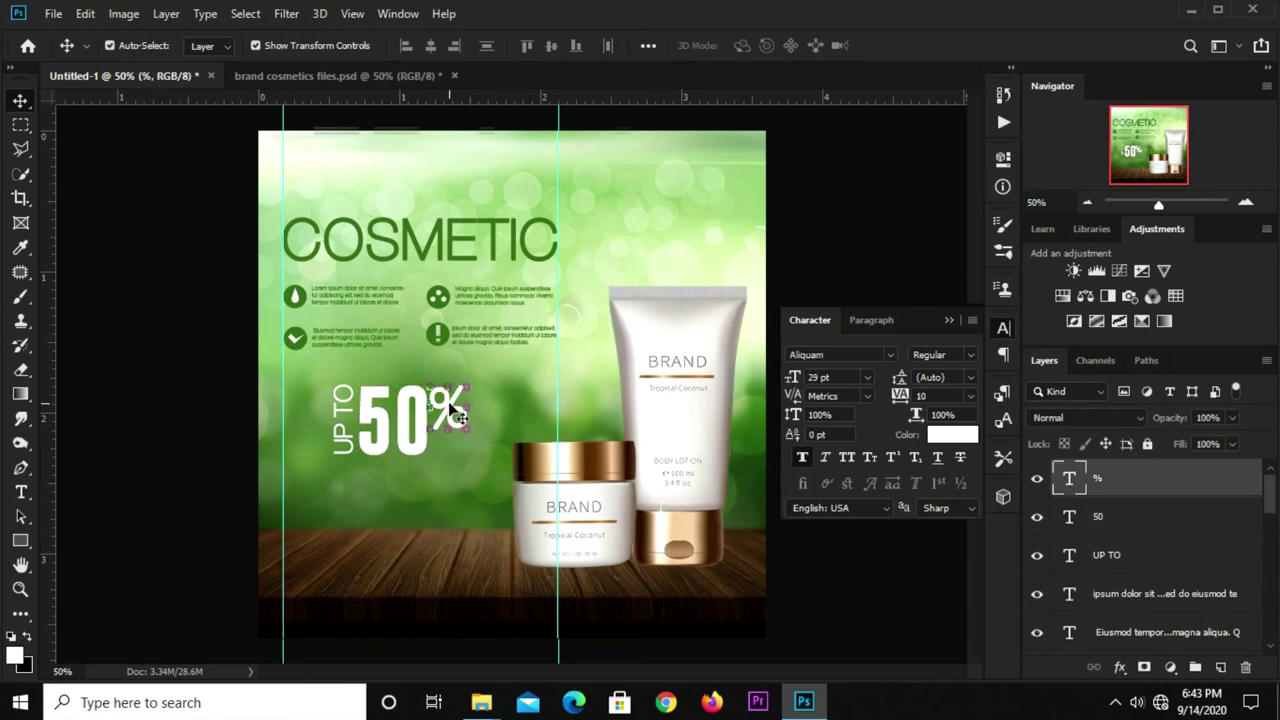
Duplicate the % below 50% and retype the copy as 'OFF'
left_click_drag(451, 400, 465, 469)
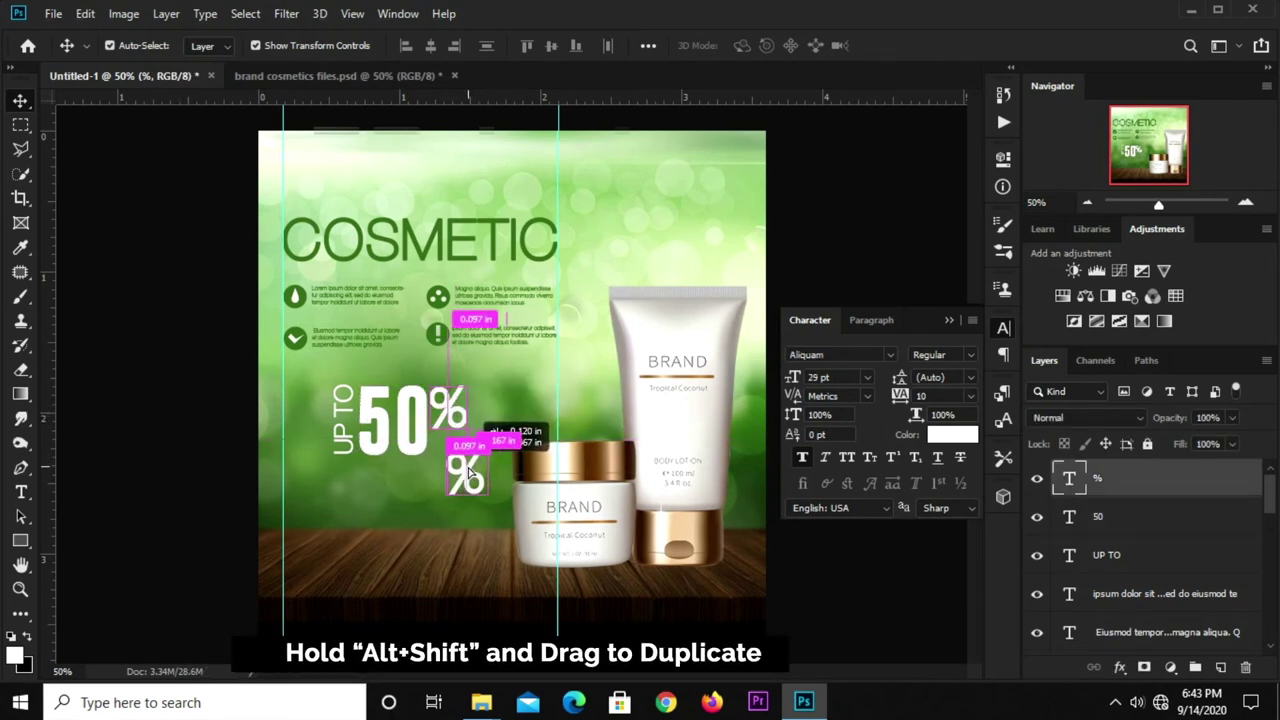
key("t")
double_click(468, 462)
type("OFF")
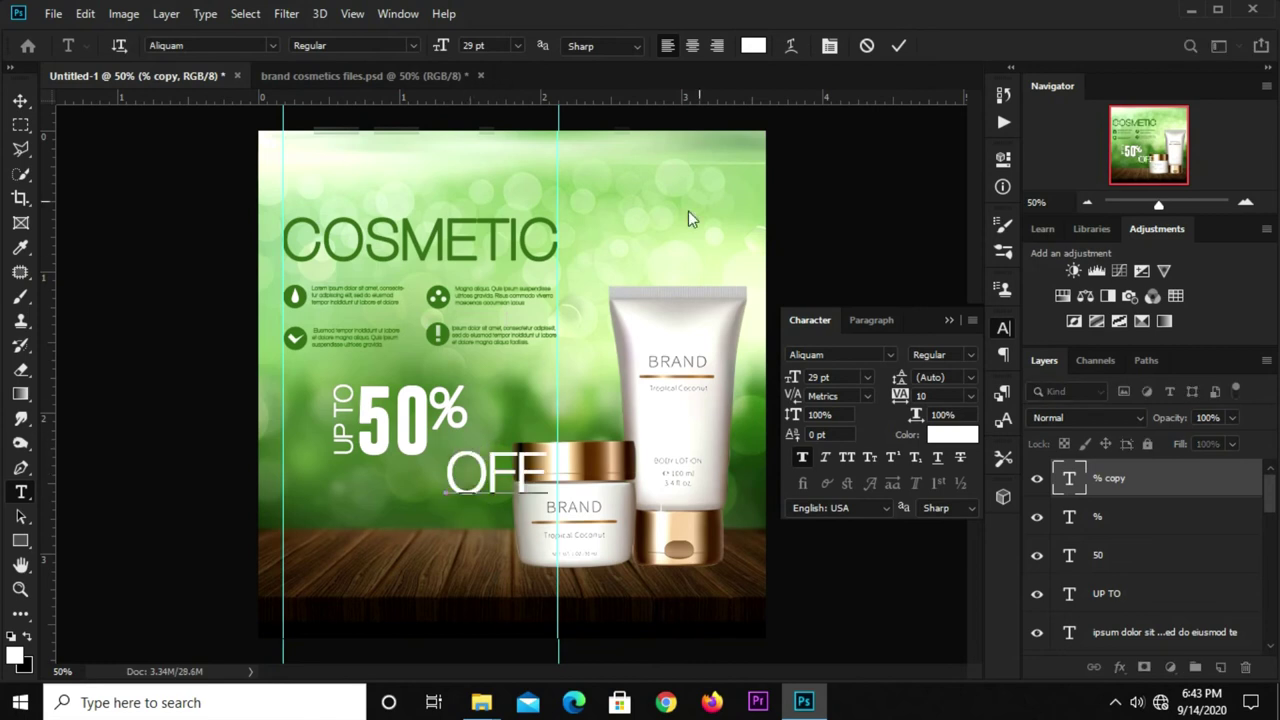
left_click(904, 48)
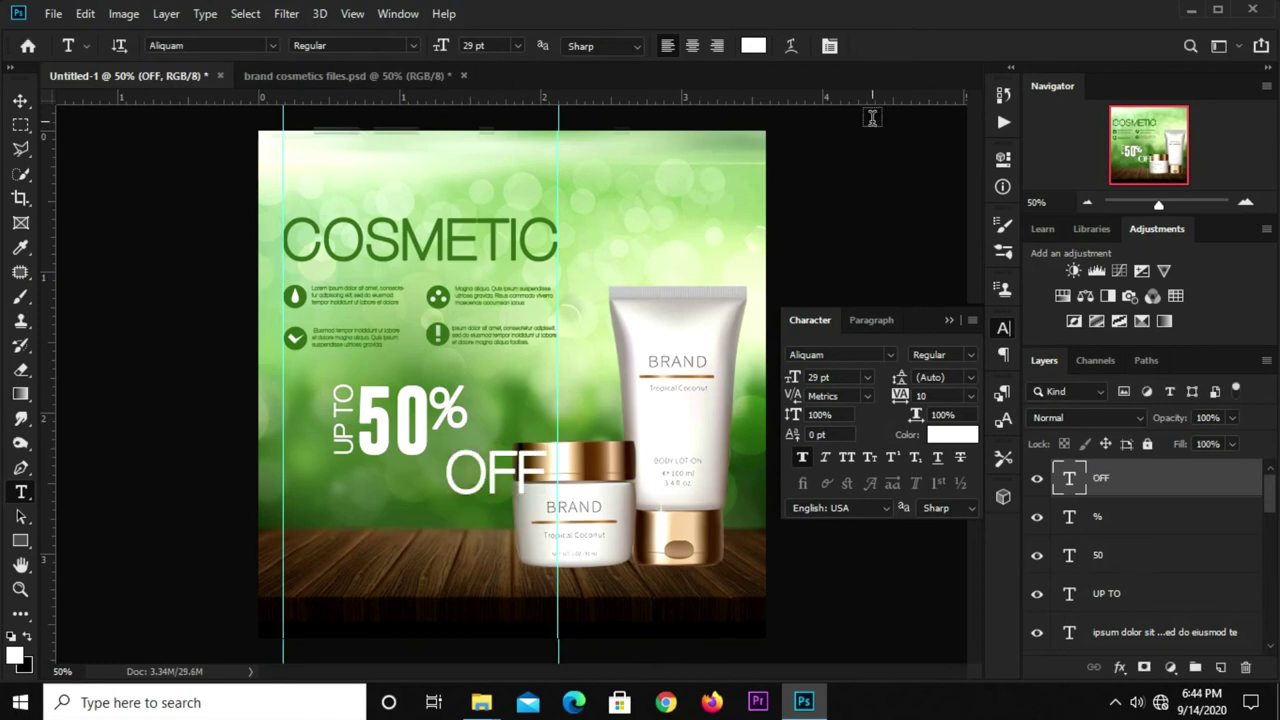
key("v")
Set OFF to 12 pt and move it up under the % beside the 50
left_click(819, 377)
type("11")
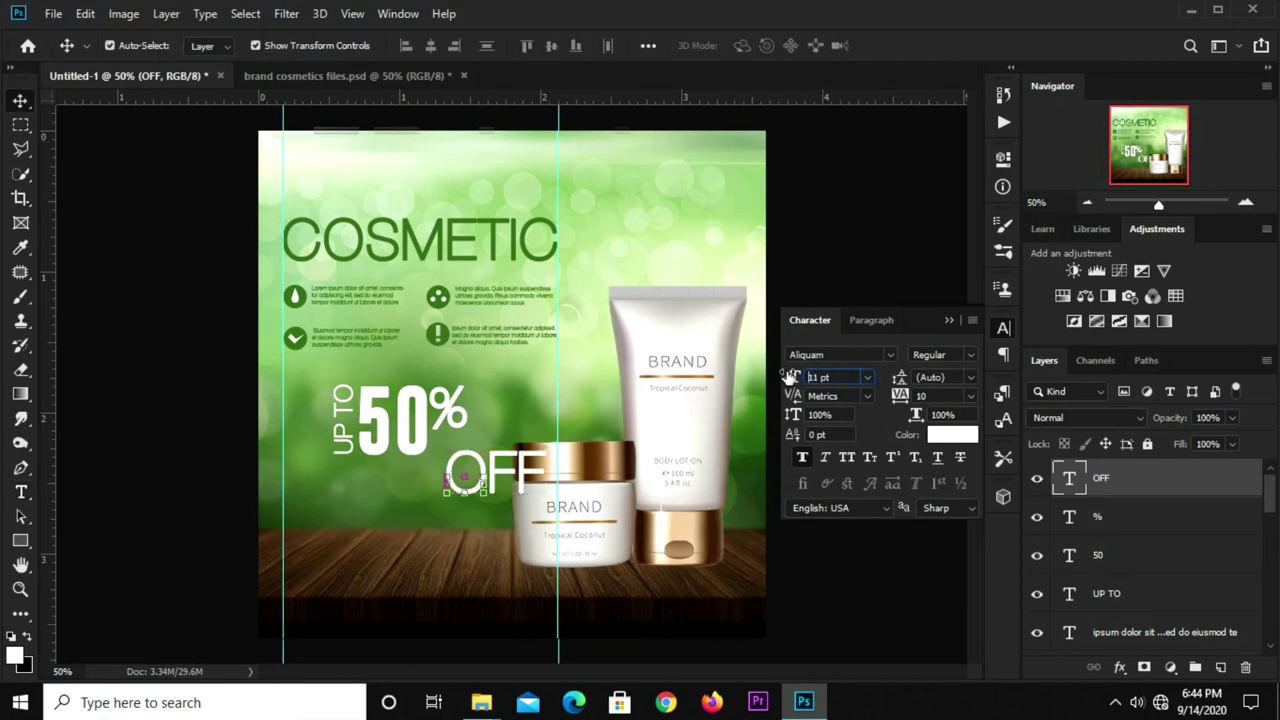
key("Return")
left_click(822, 377)
type("12")
key("Return")
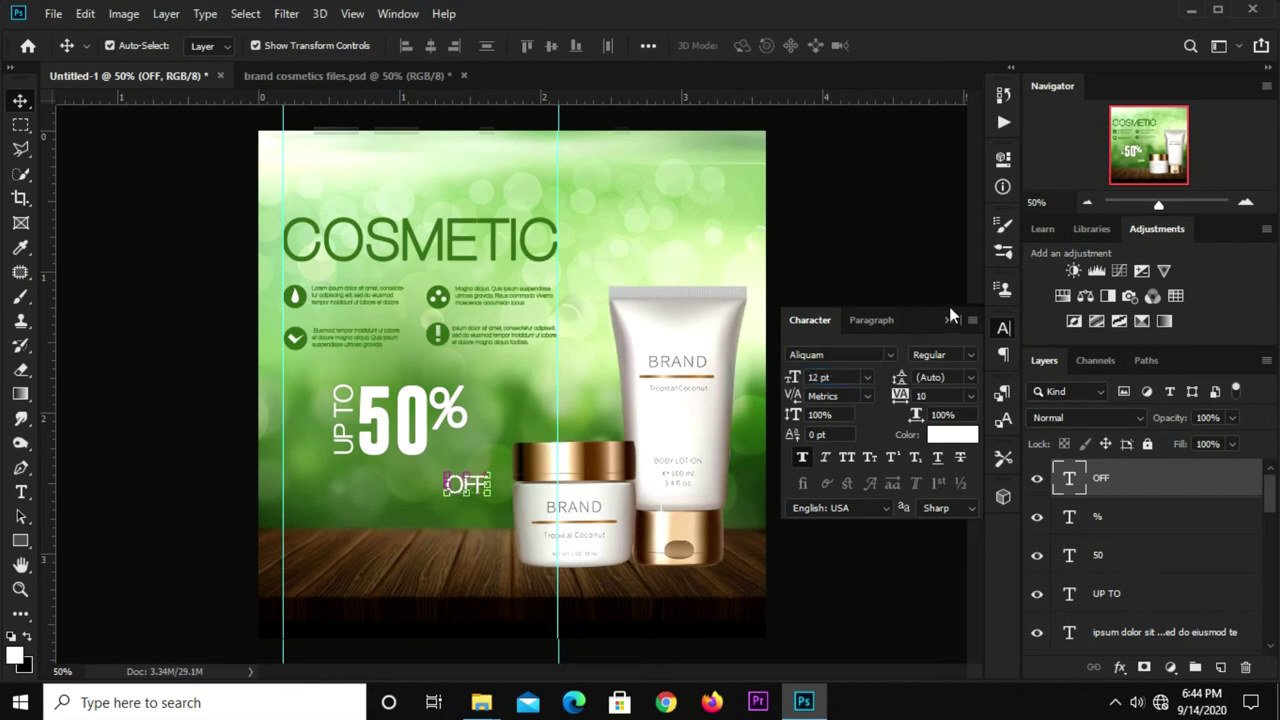
left_click(949, 316)
scroll(465, 485, "up", 1)
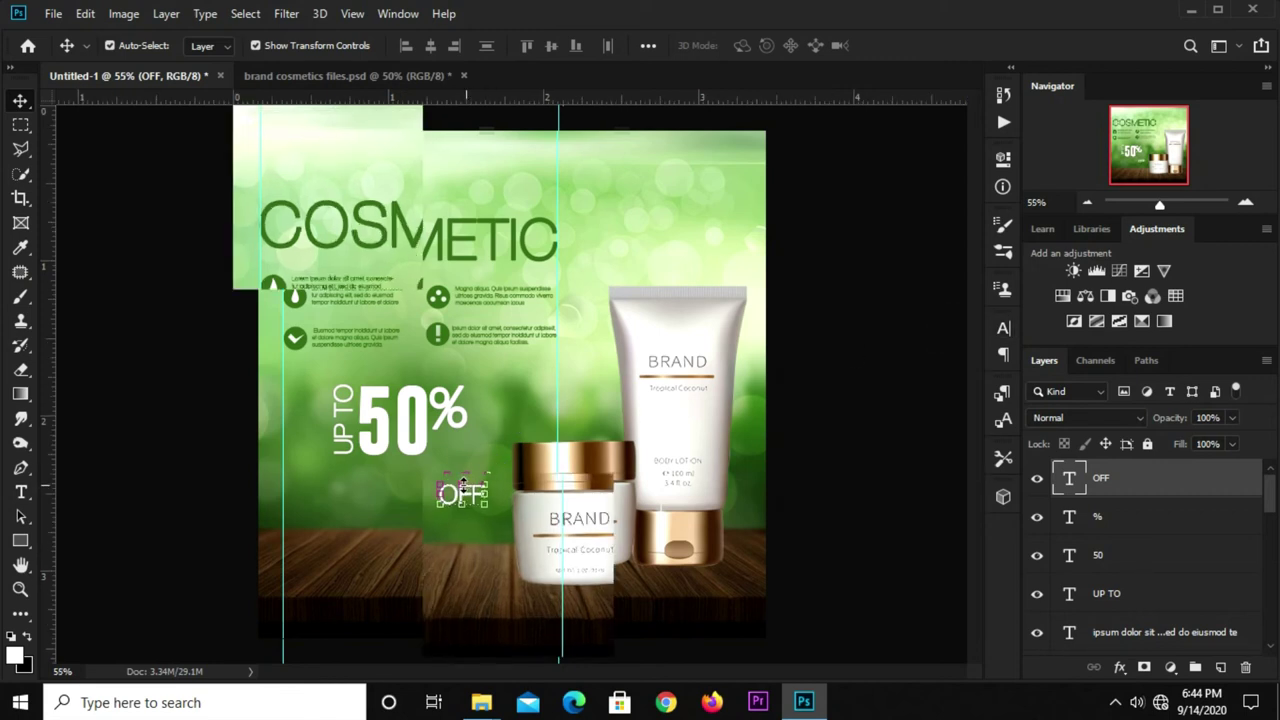
left_click_drag(455, 500, 433, 455)
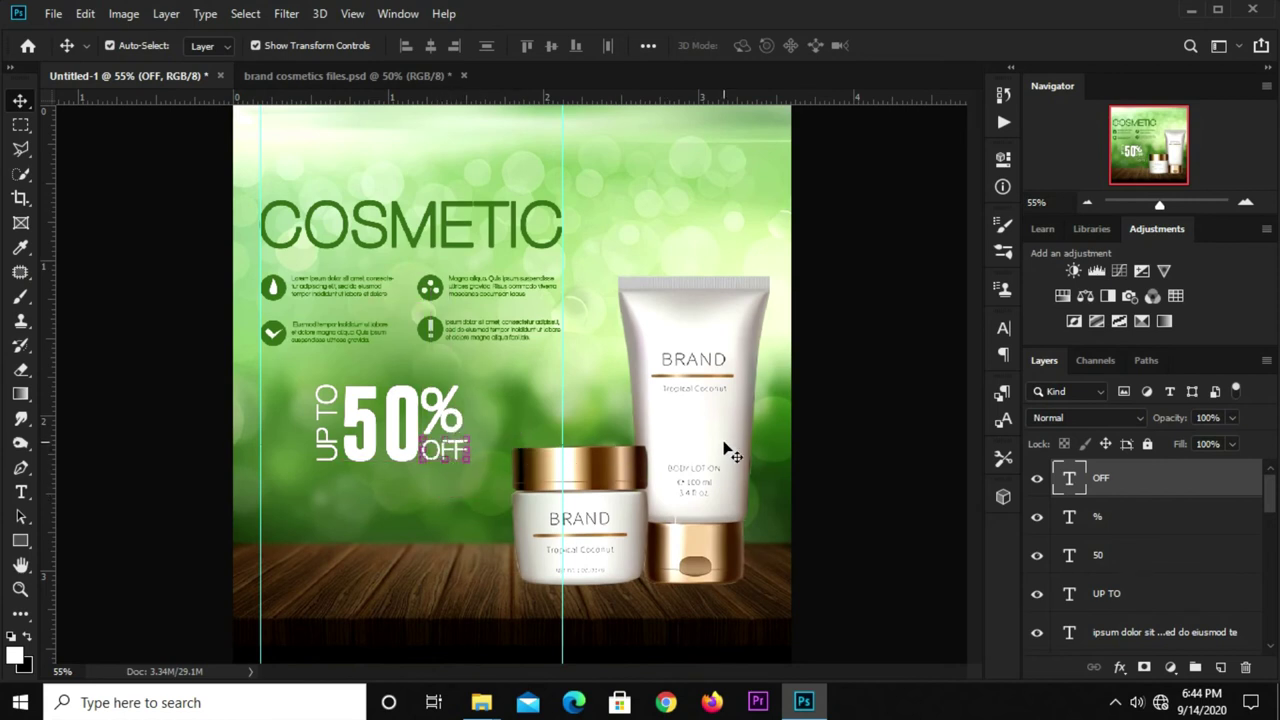
left_click(810, 445)
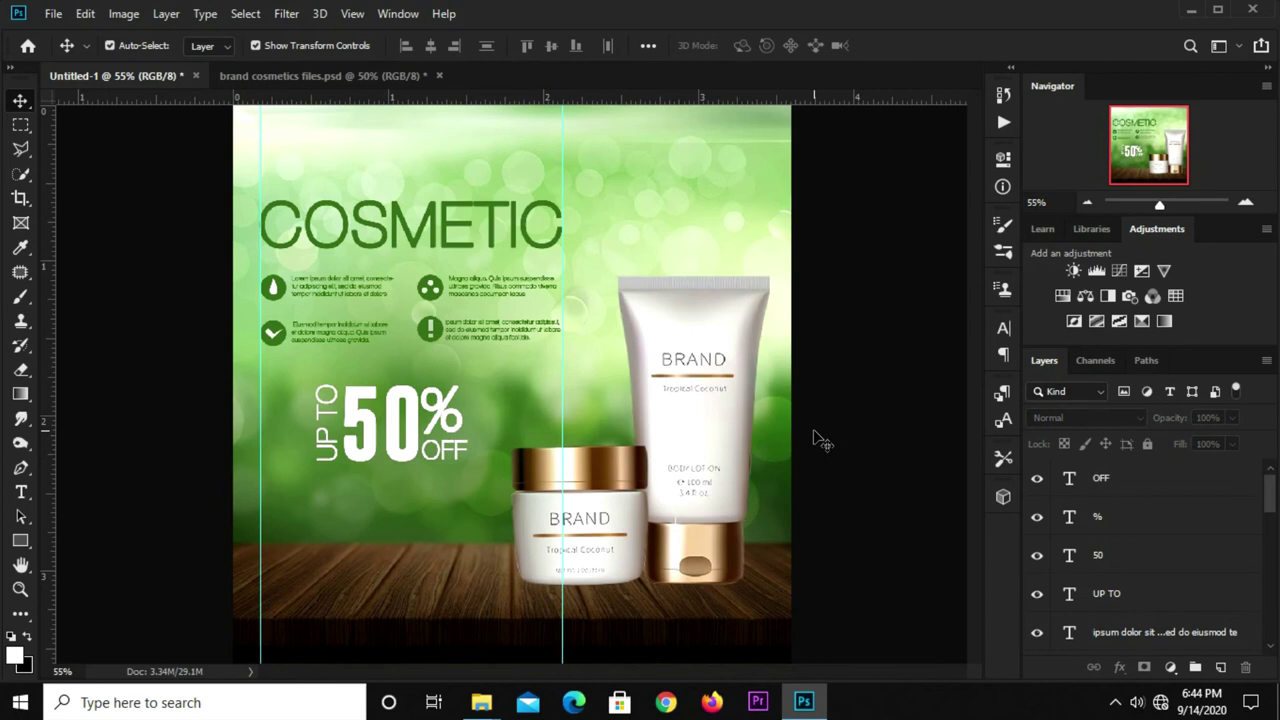
key("ctrl+minus")
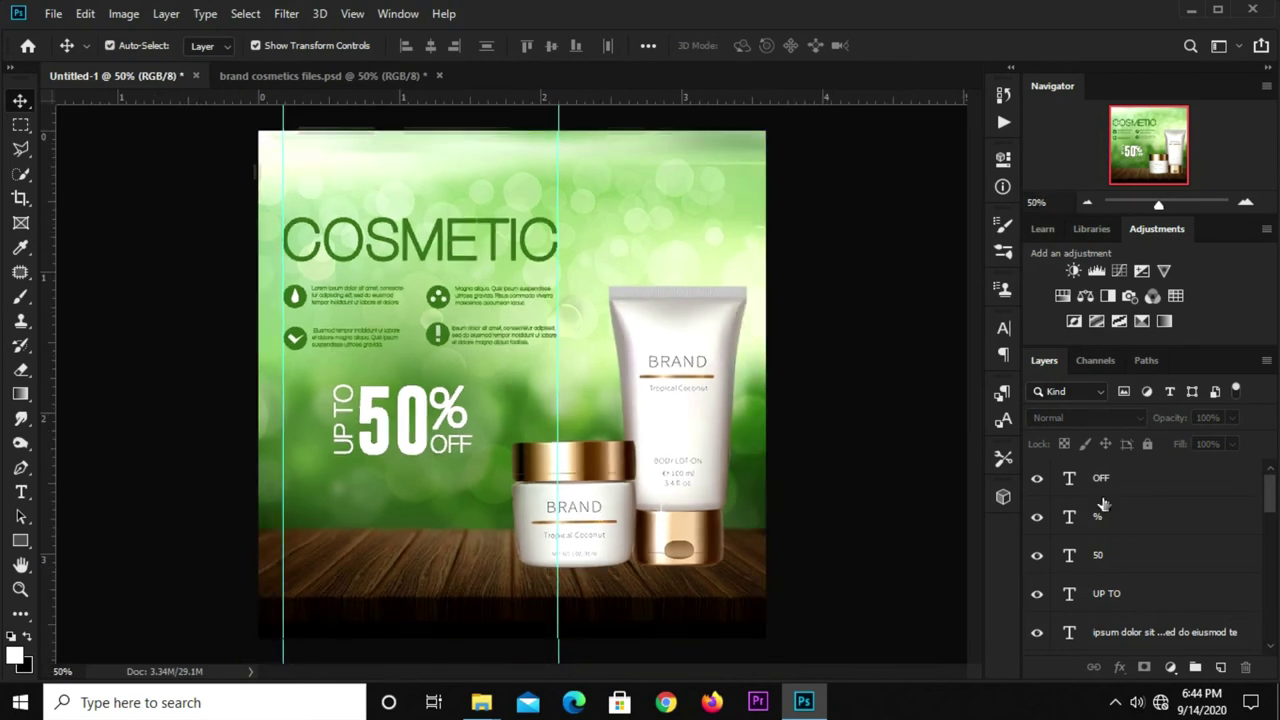
Group the OFF, %, 50 and UP TO layers and enlarge the group slightly
left_click(1134, 486)
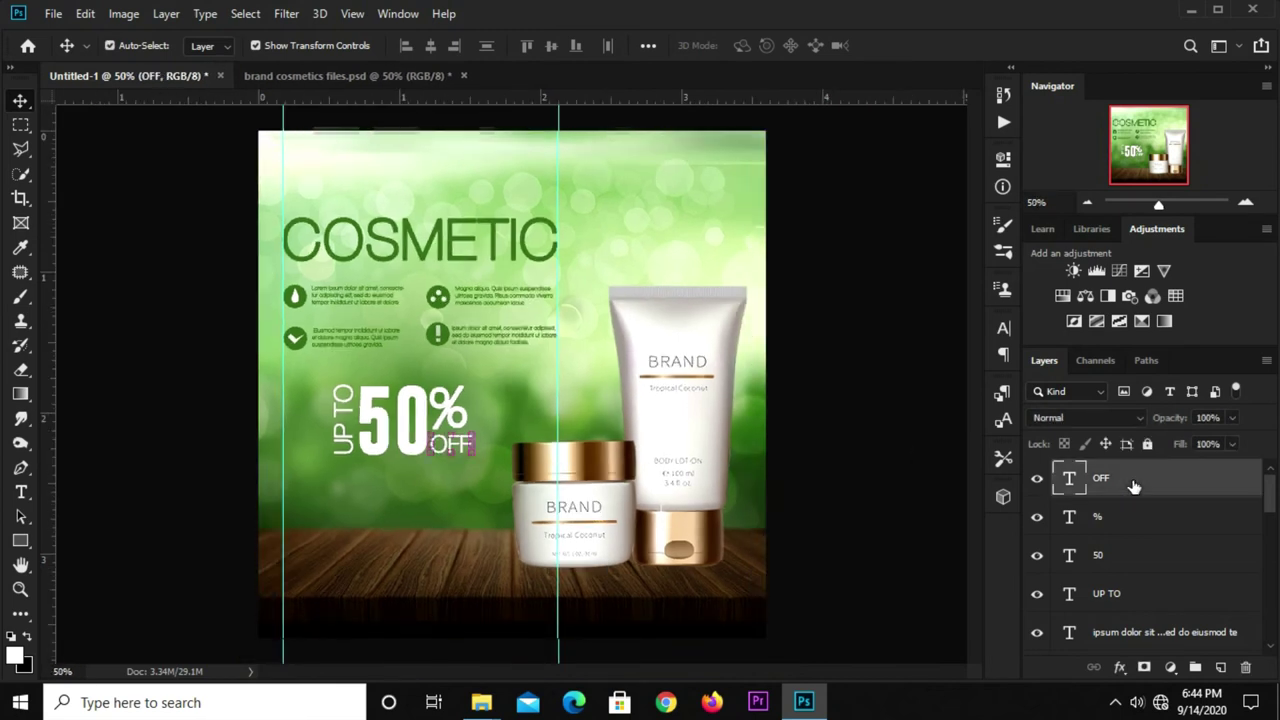
left_click(1117, 597, "shift")
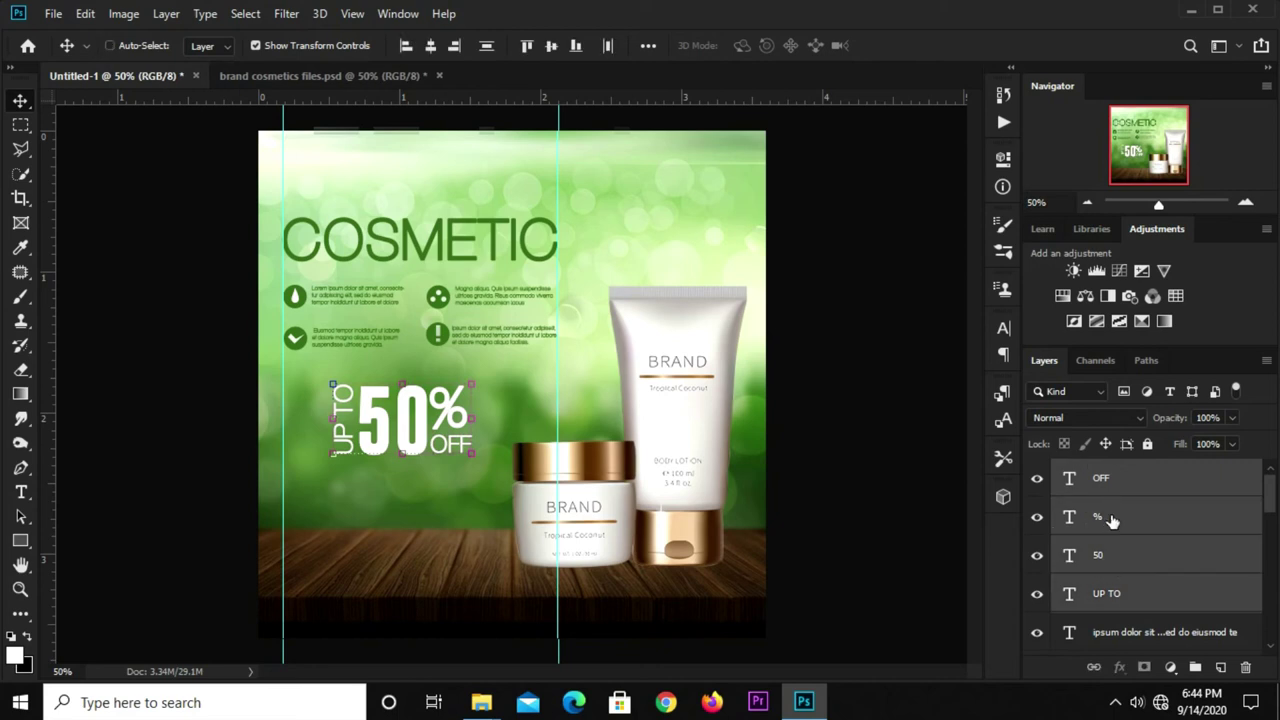
key("ctrl+g")
left_click(1037, 471)
key("ctrl+t")
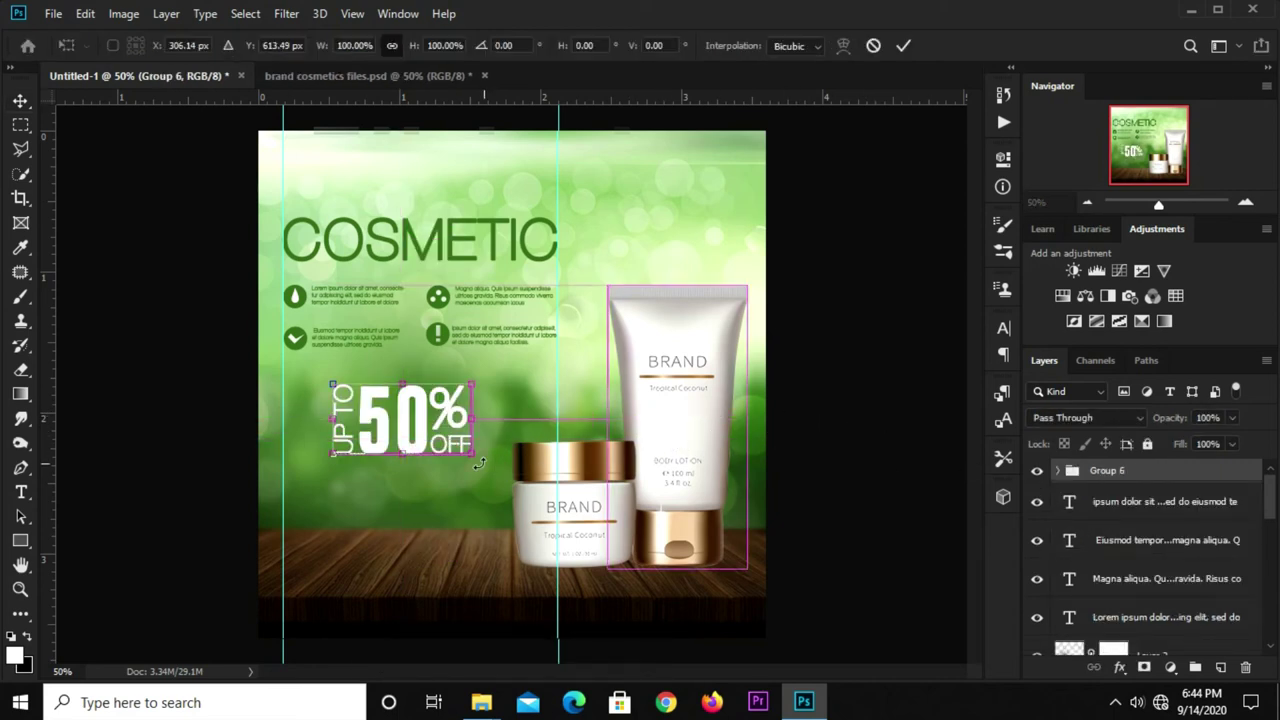
left_click_drag(466, 455, 477, 458)
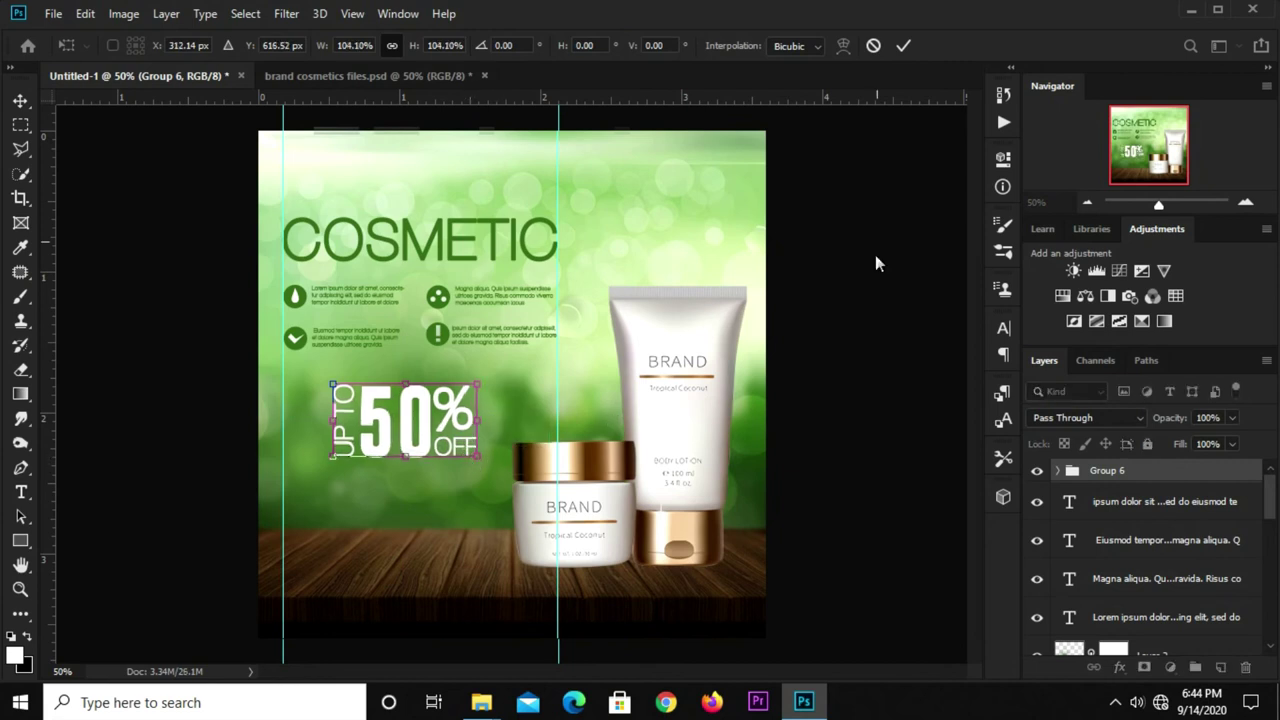
left_click(903, 47)
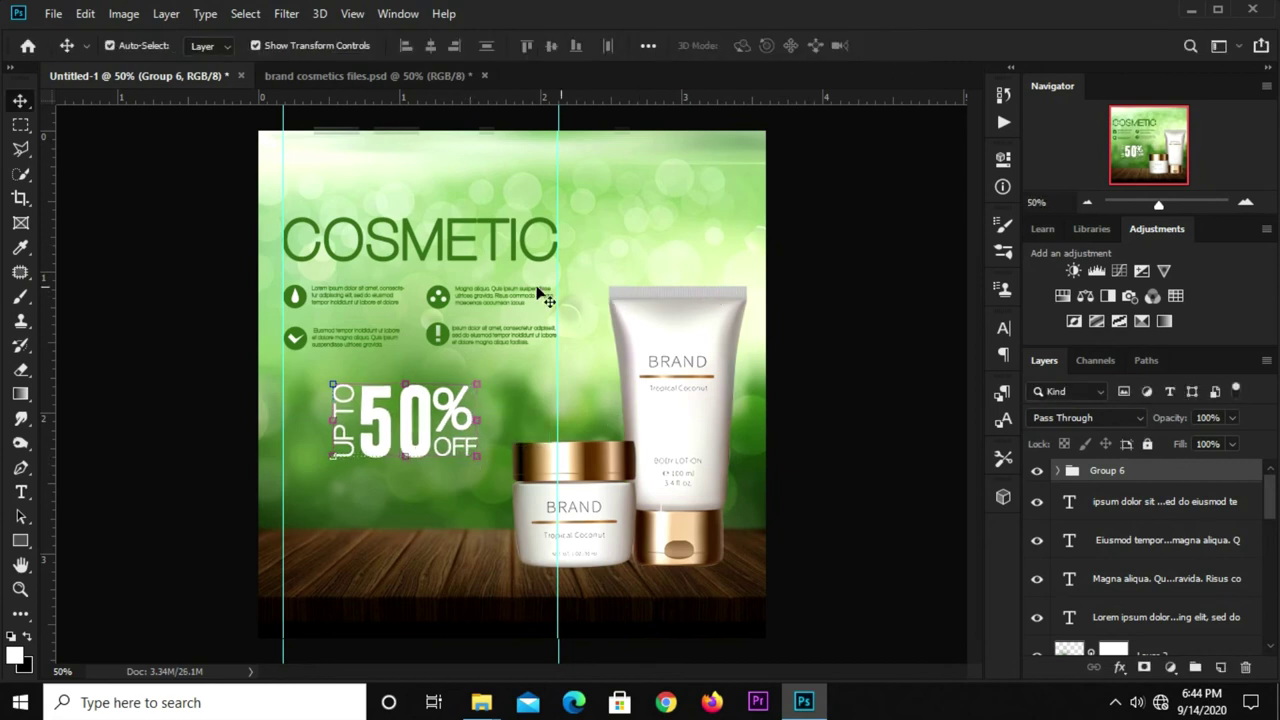
Centre the discount group horizontally between the guides, deselect, and nudge it up slightly
left_click(20, 124)
left_click(76, 127)
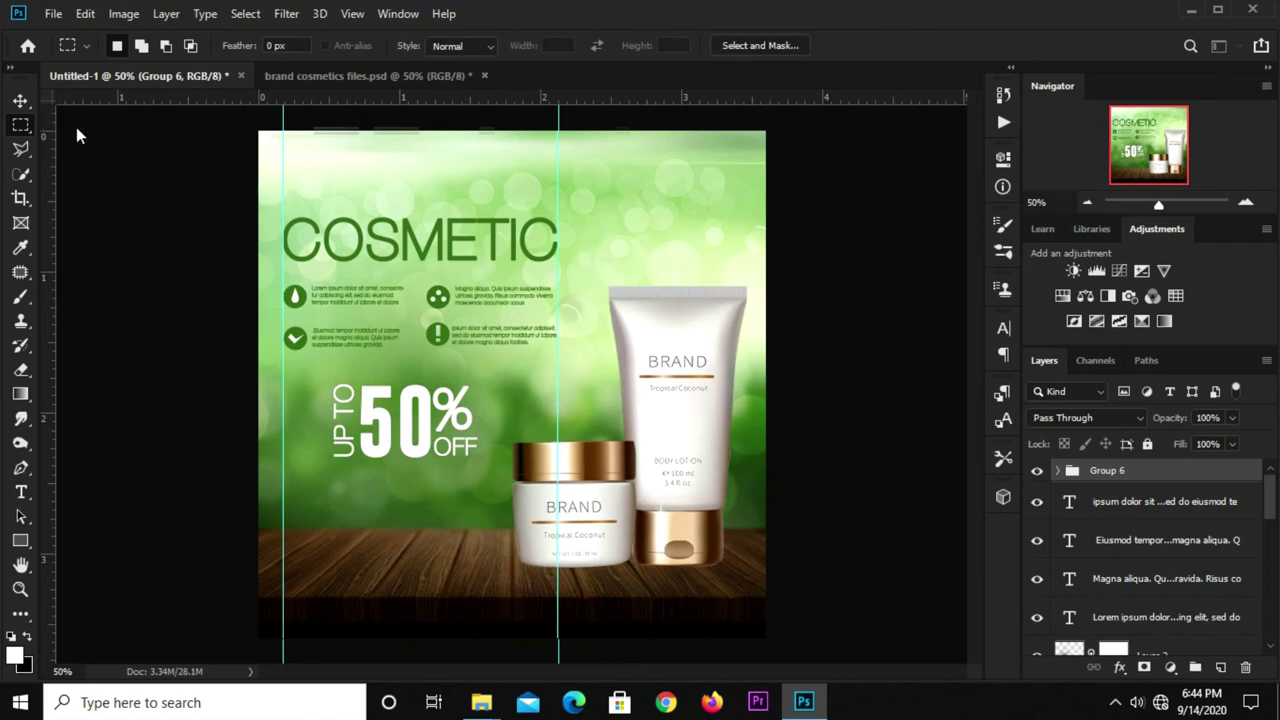
mouse_move(282, 355)
left_mouse_down()
mouse_move(521, 438)
mouse_move(558, 438)
left_mouse_up()
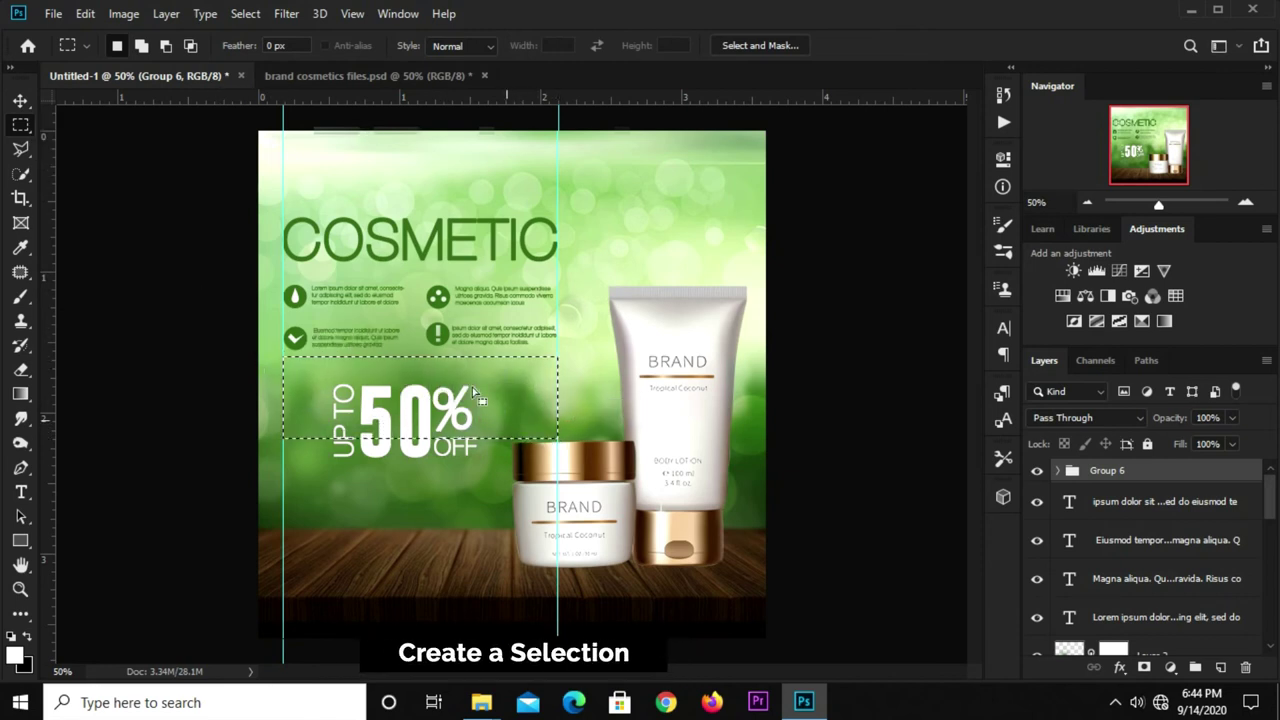
left_click(30, 105)
left_click(100, 102)
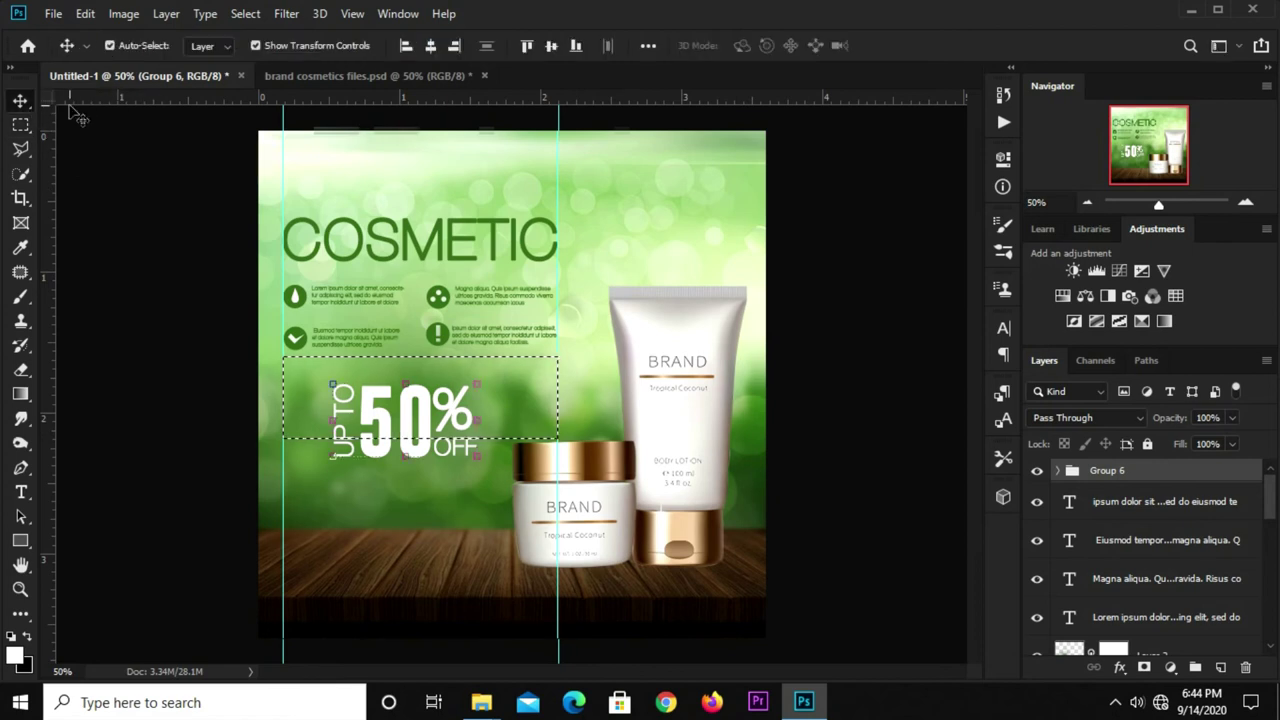
left_click(432, 45)
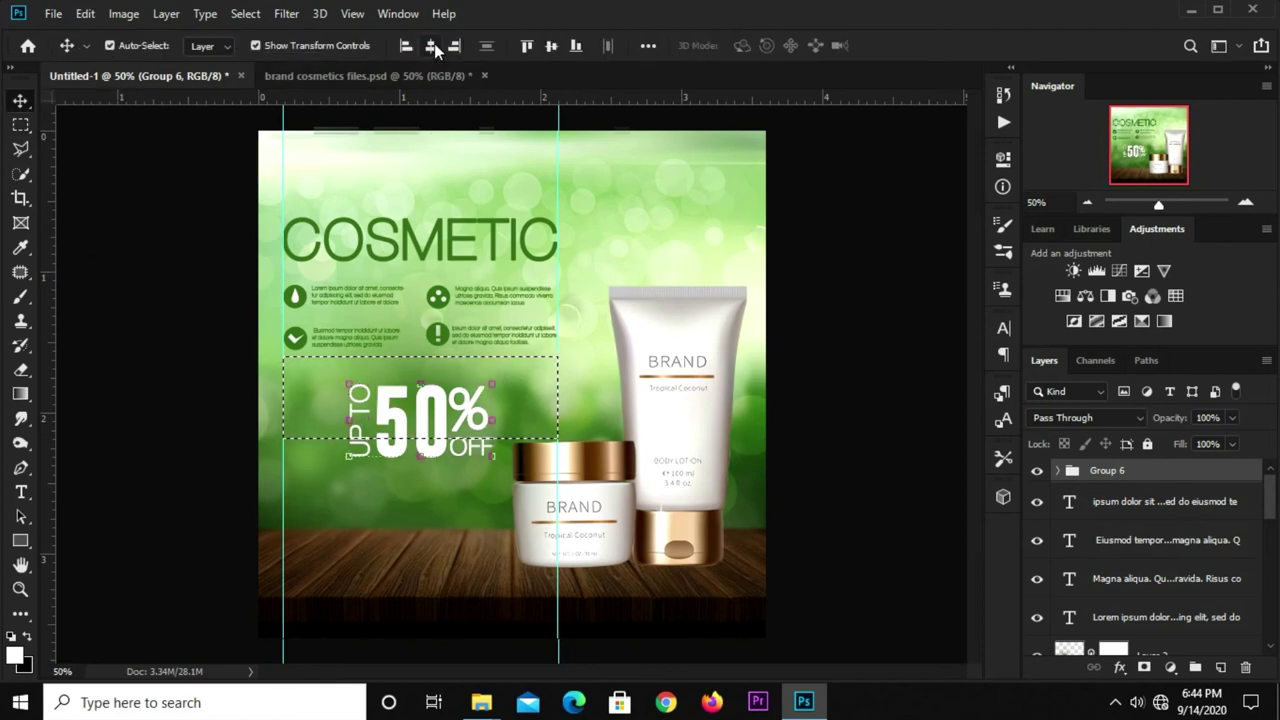
key("ctrl+d")
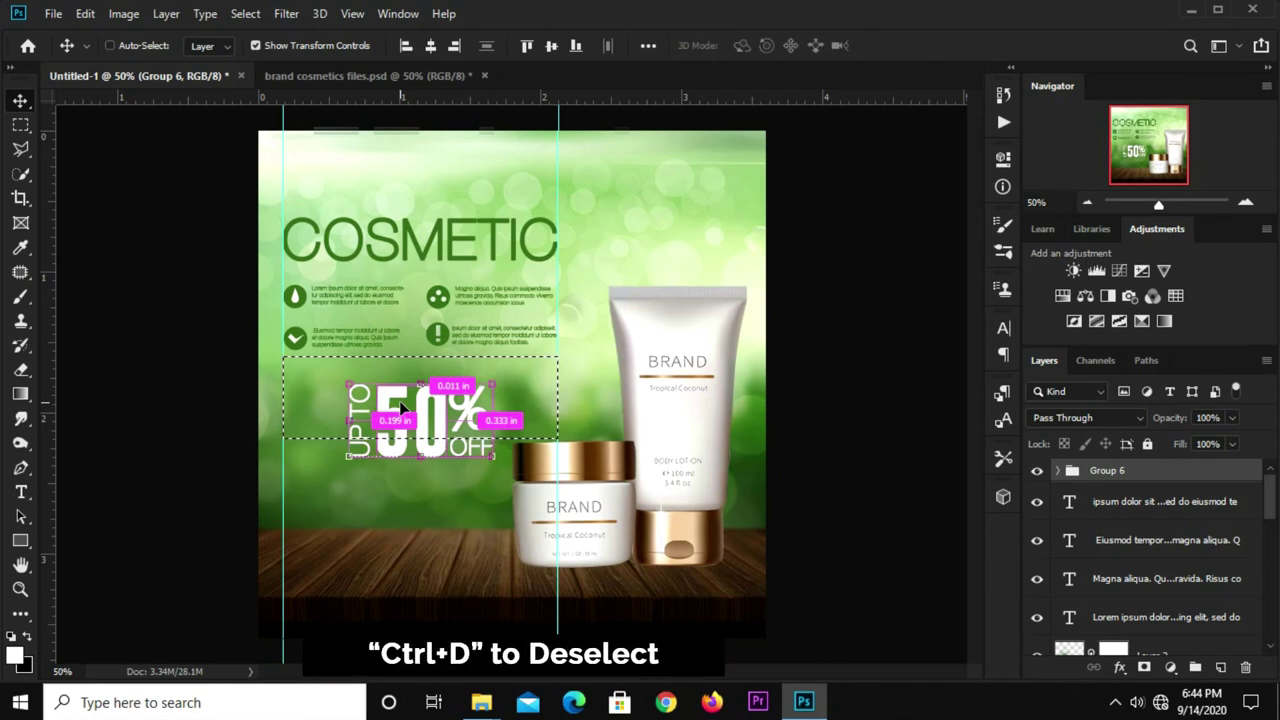
key("shift+Up")
key("shift+Up")
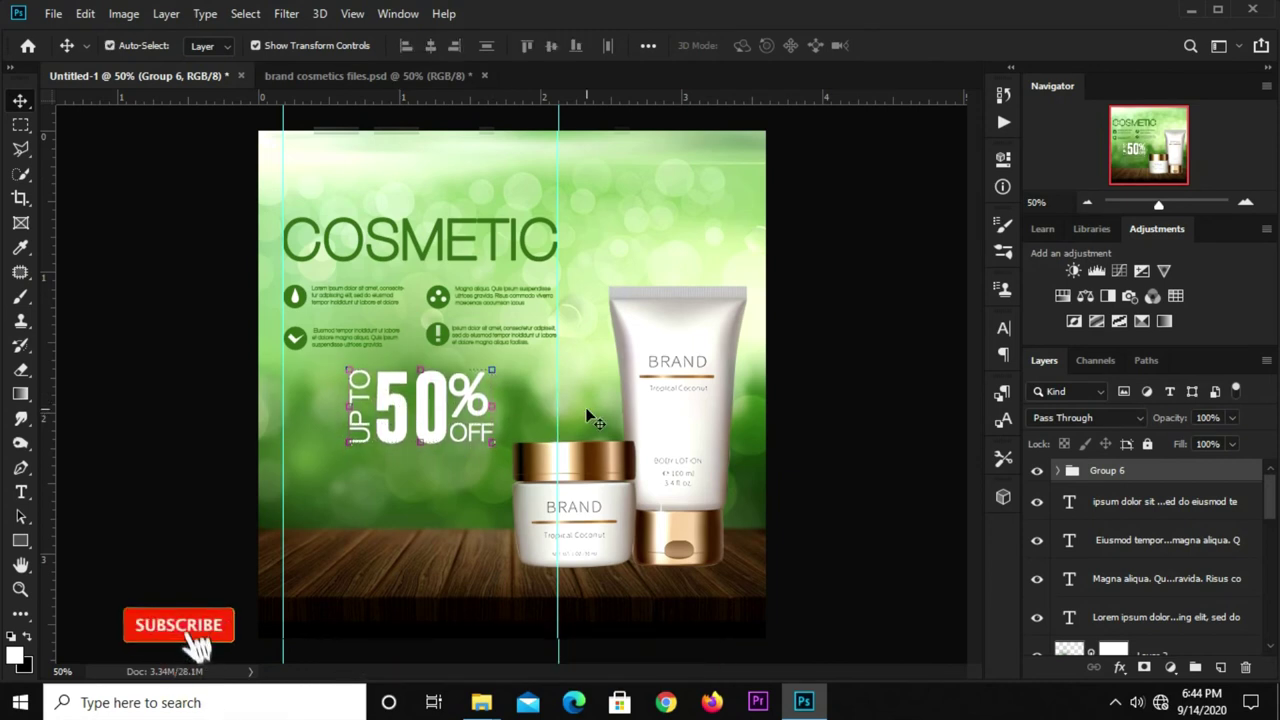
left_click(812, 425)
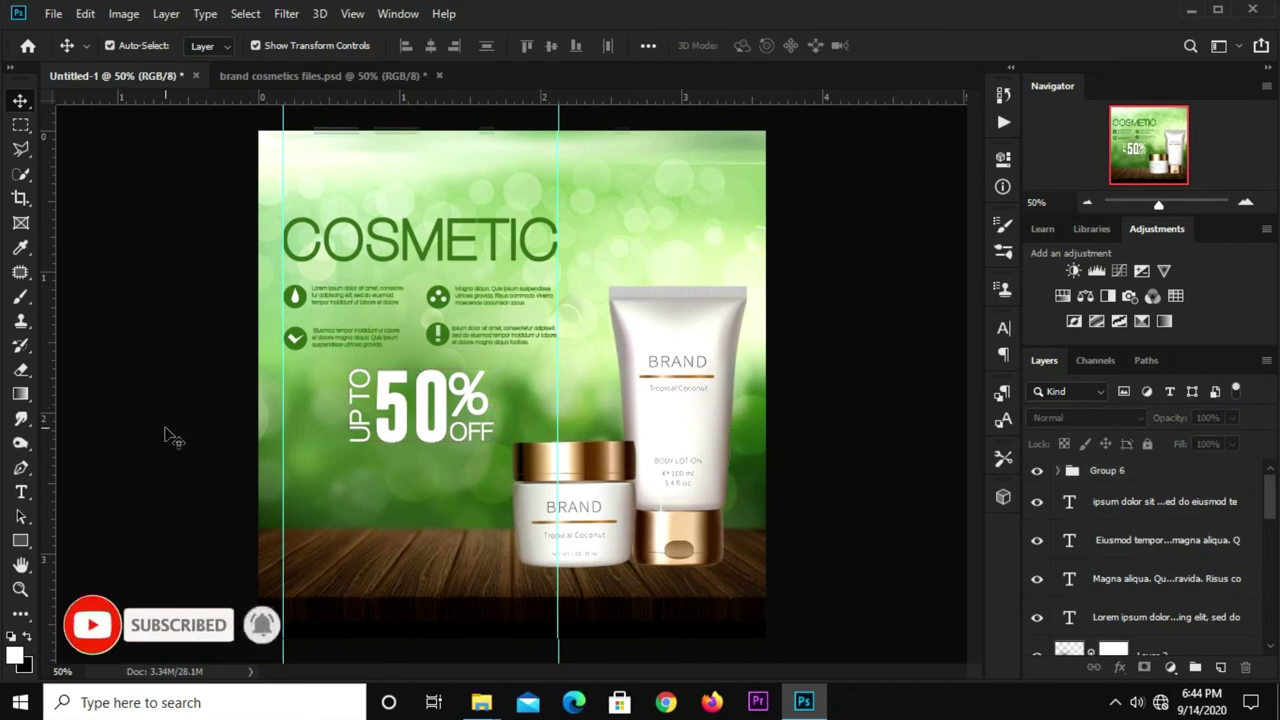
In brand cosmetics files.psd, make the palm-leaf Group 1 copy layer visible and select it
left_click(308, 80)
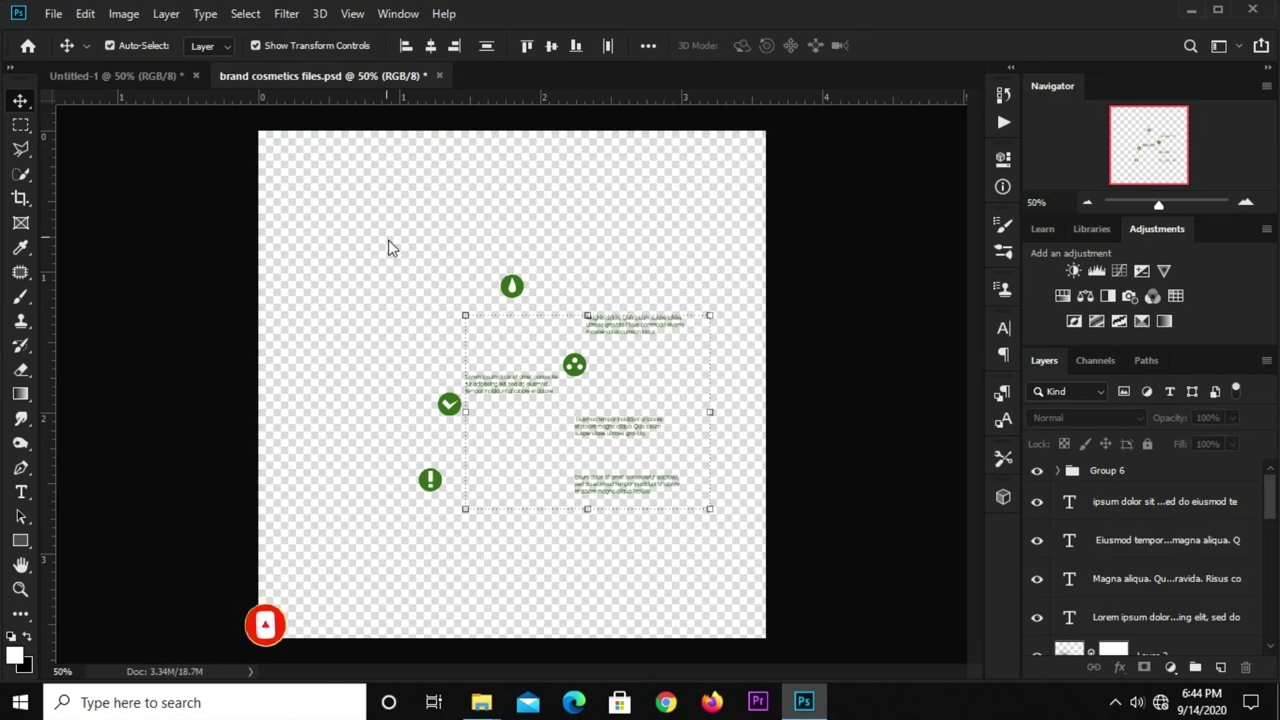
scroll(1137, 595, "down", 5)
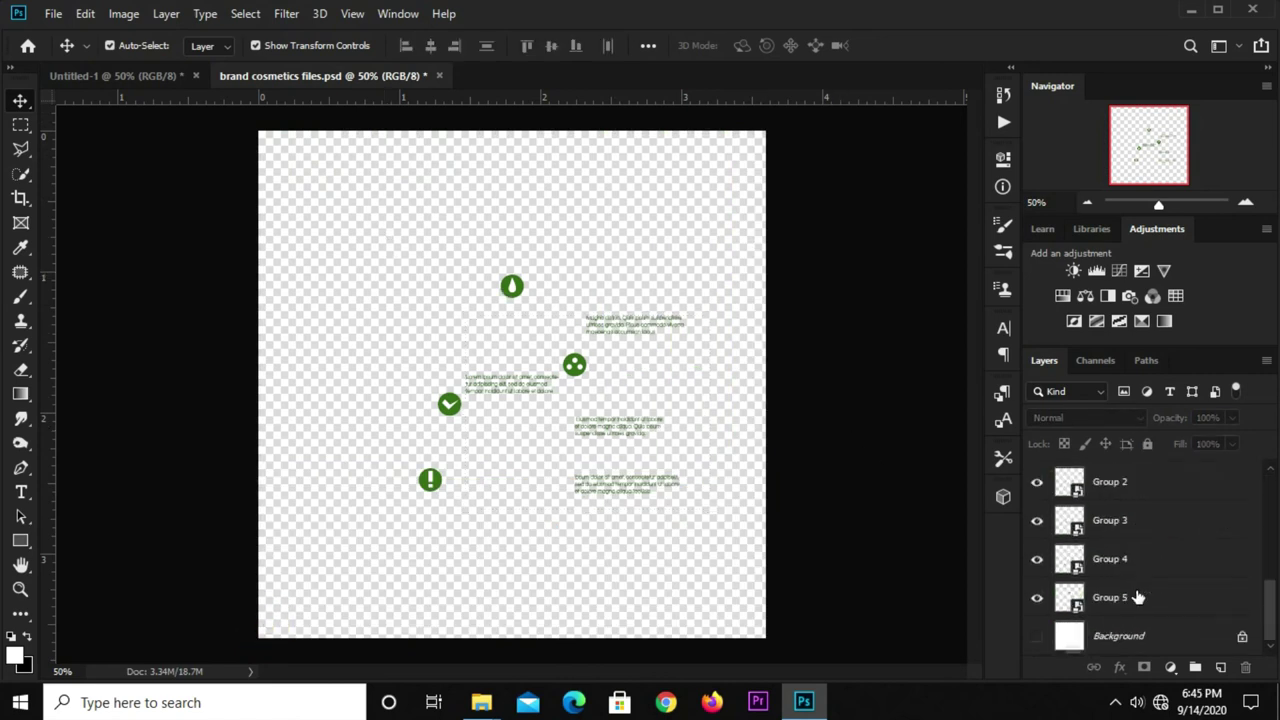
scroll(1145, 593, "up", 2)
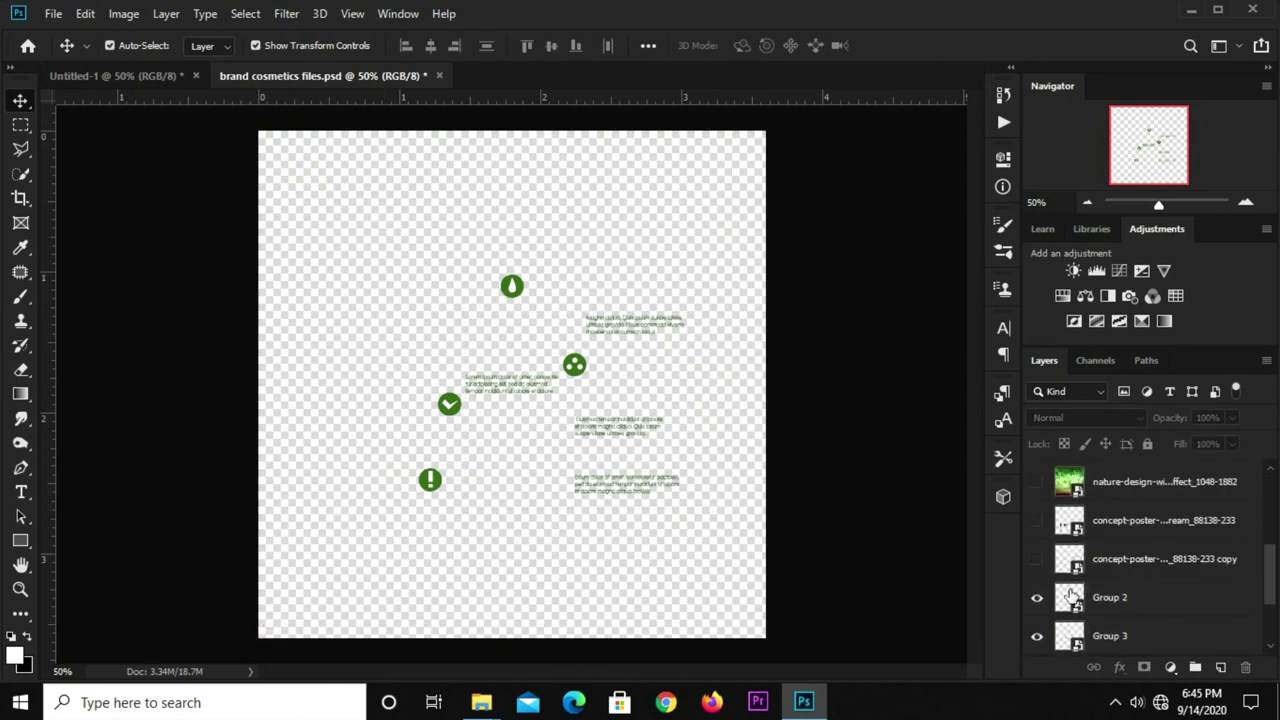
left_click(1037, 562)
left_click(1037, 562)
scroll(1110, 562, "up", 1)
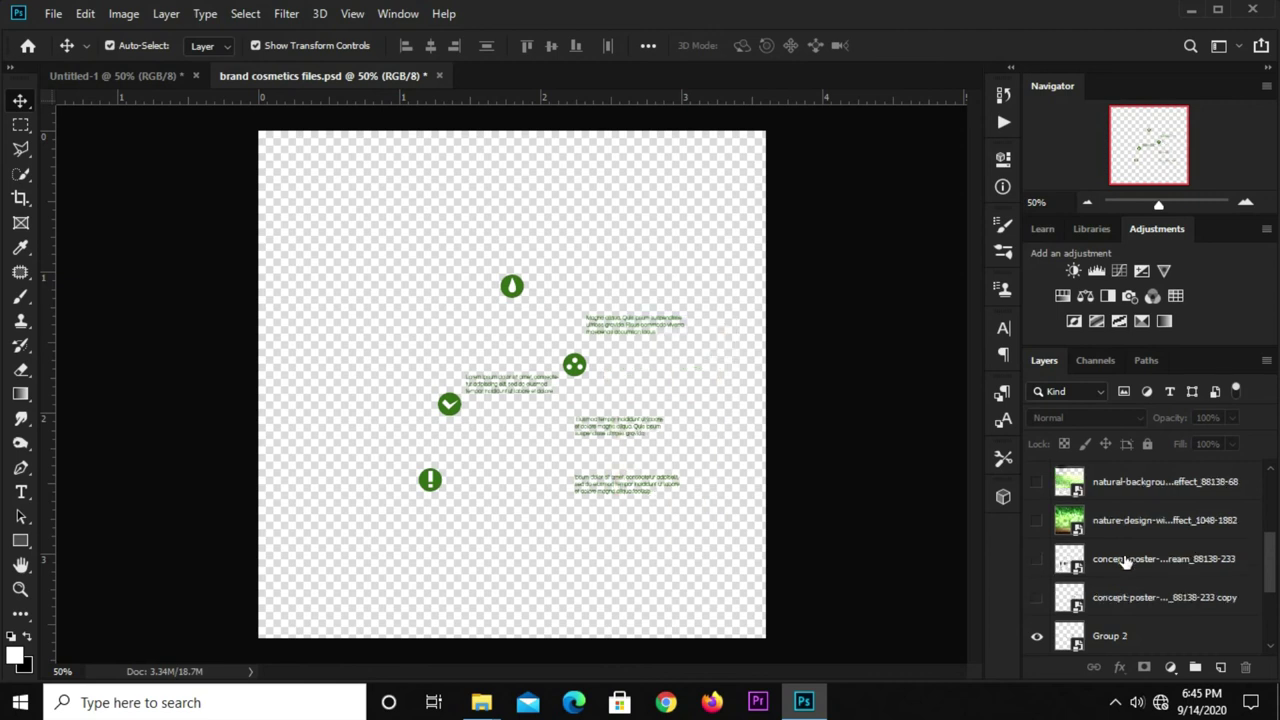
scroll(1115, 562, "up", 2)
scroll(1115, 562, "up", 1)
scroll(1113, 562, "down", 1)
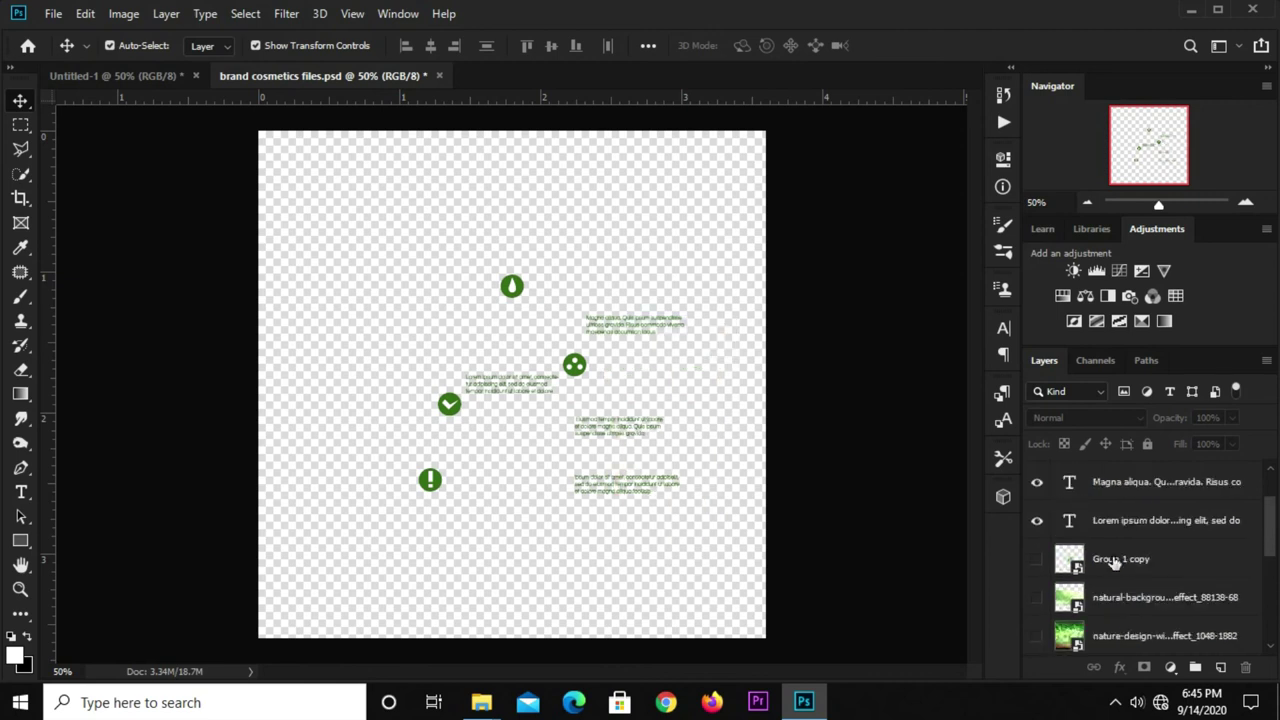
left_click(1037, 560)
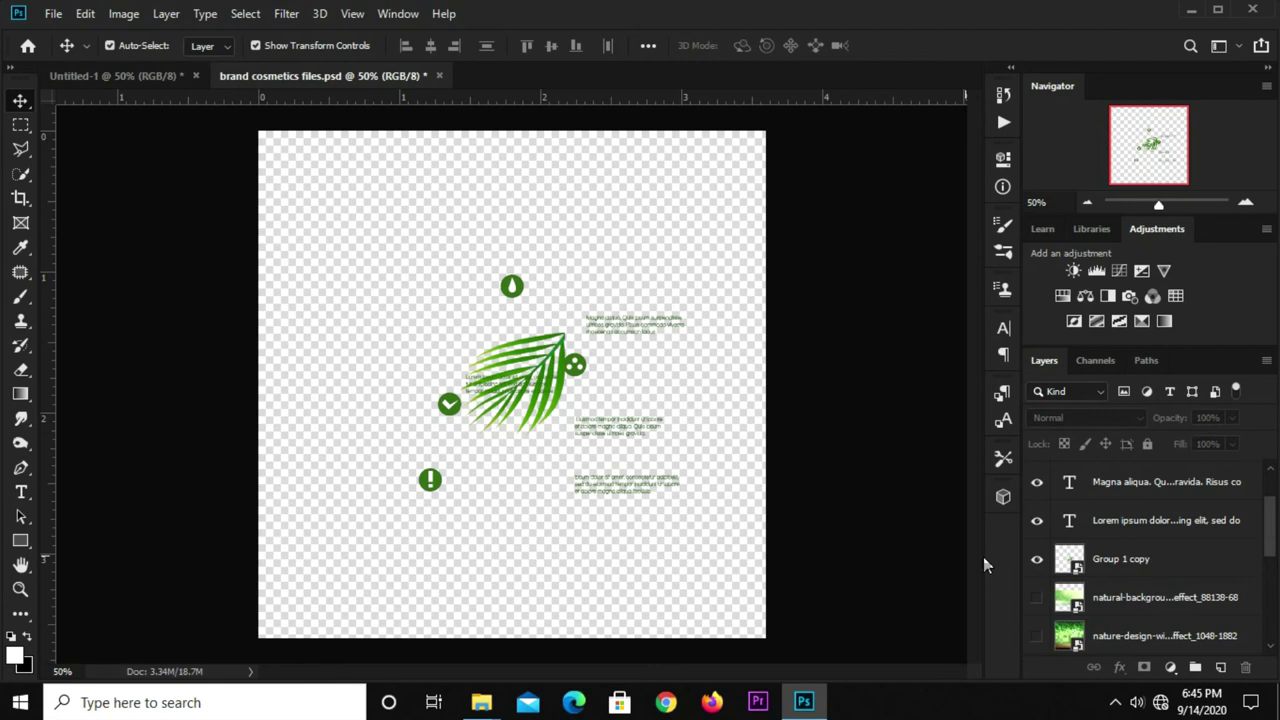
left_click(547, 362)
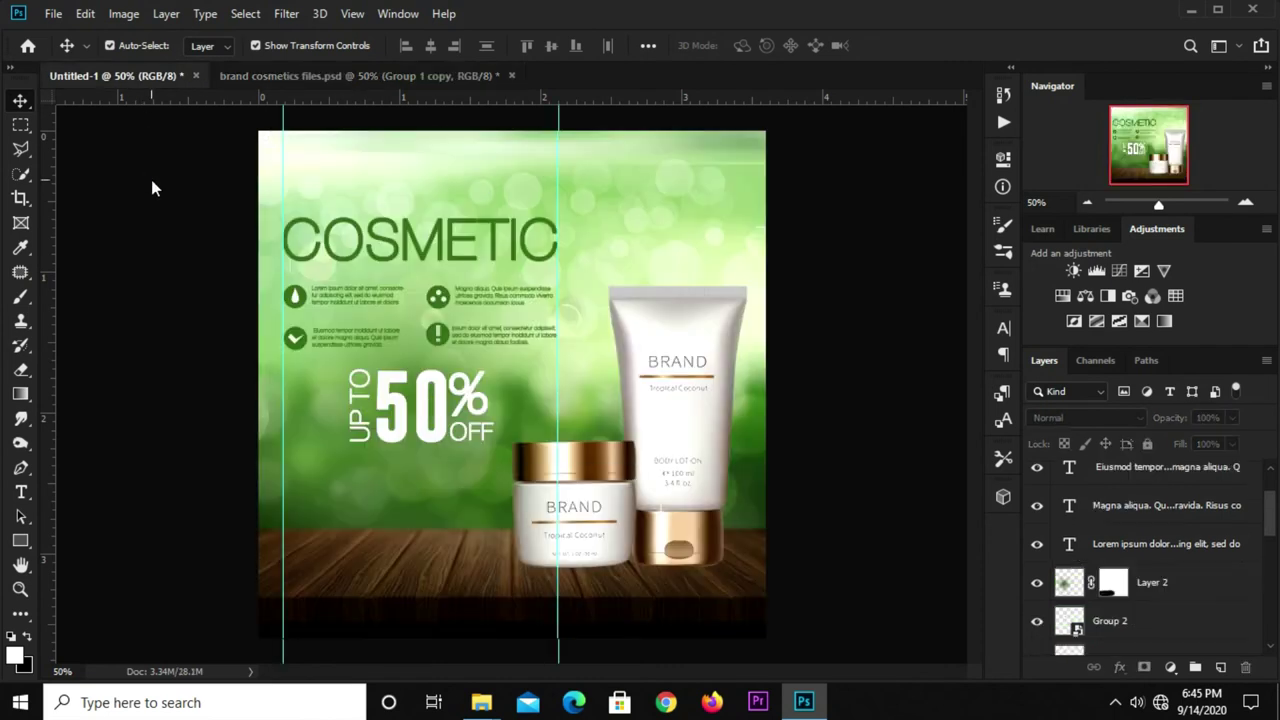
Bring the palm leaf into the poster's top-right corner, rotated and slightly enlarged
left_click_drag(140, 83, 421, 329)
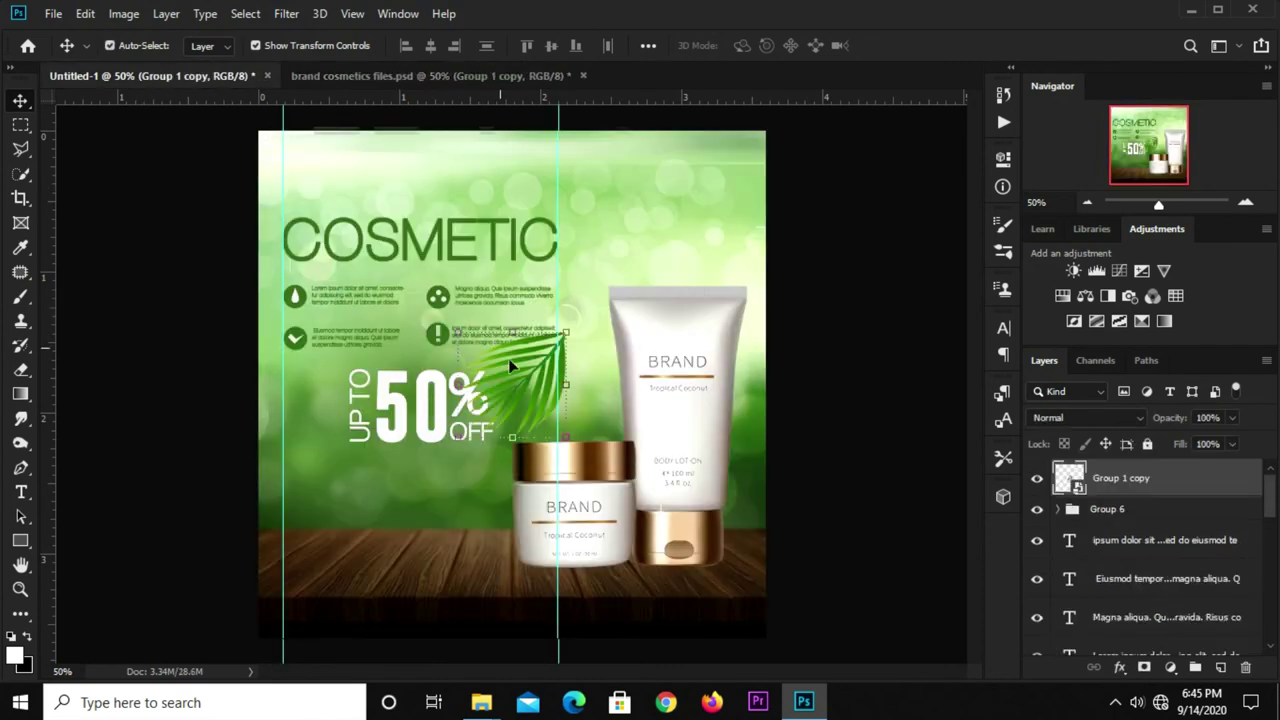
mouse_move(562, 320)
left_mouse_down()
mouse_move(596, 330)
mouse_move(690, 175)
left_mouse_up()
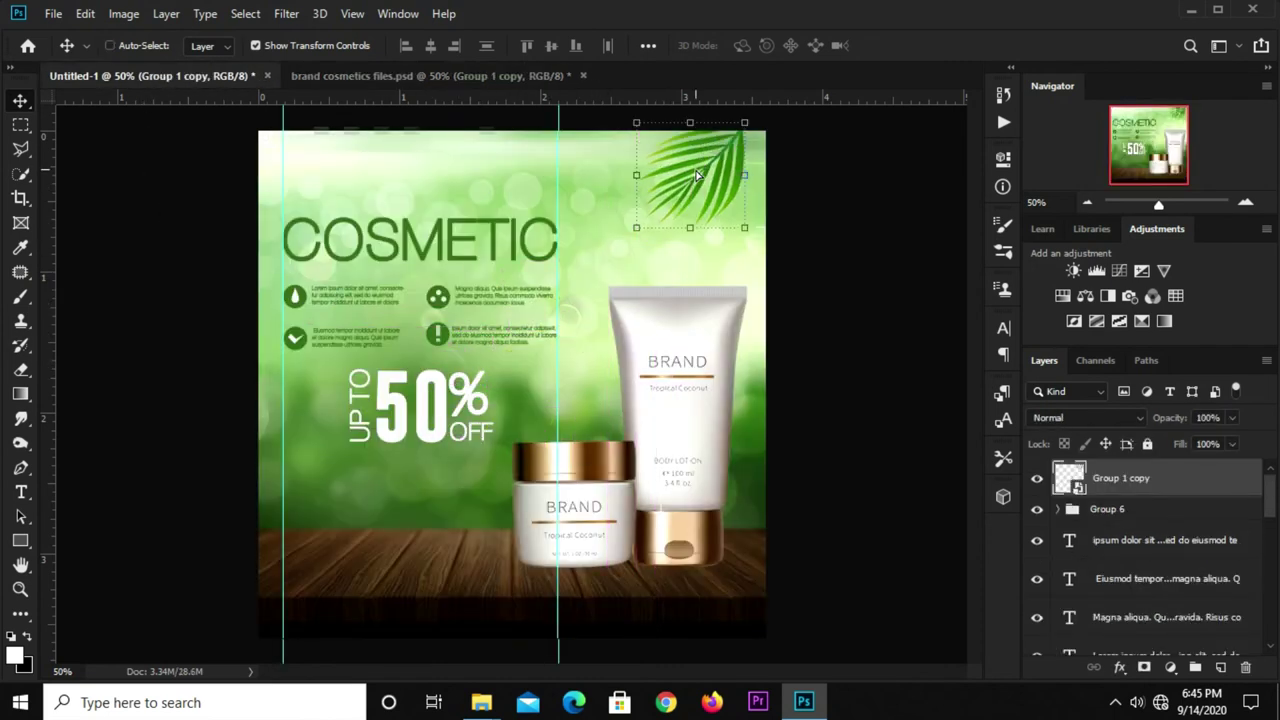
key("ctrl+t")
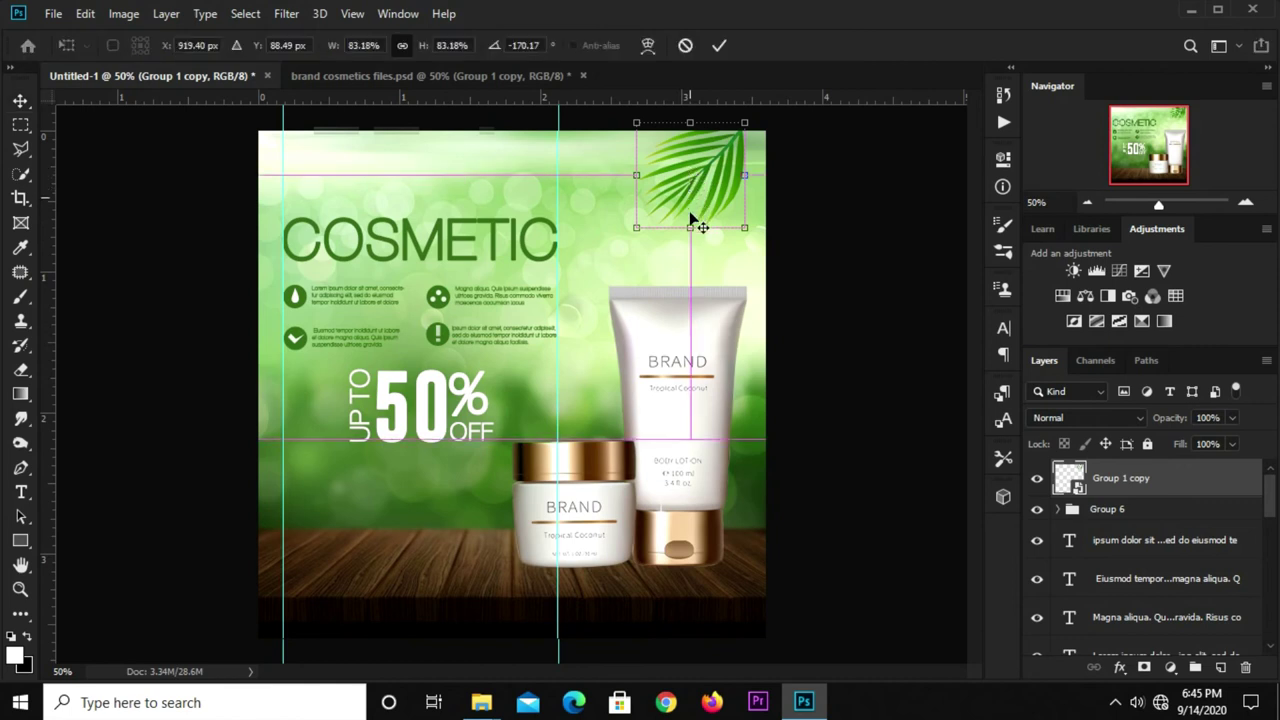
left_click_drag(694, 217, 737, 125)
left_click_drag(674, 253, 670, 262)
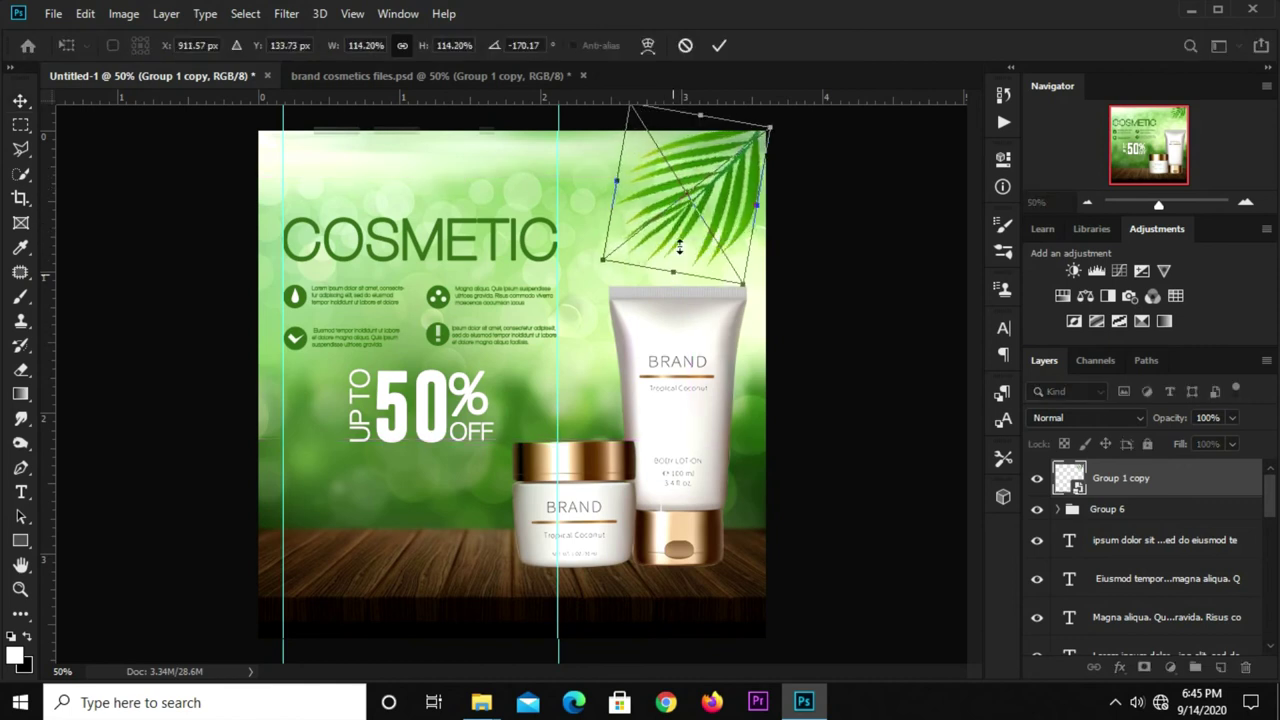
left_click_drag(716, 214, 711, 188)
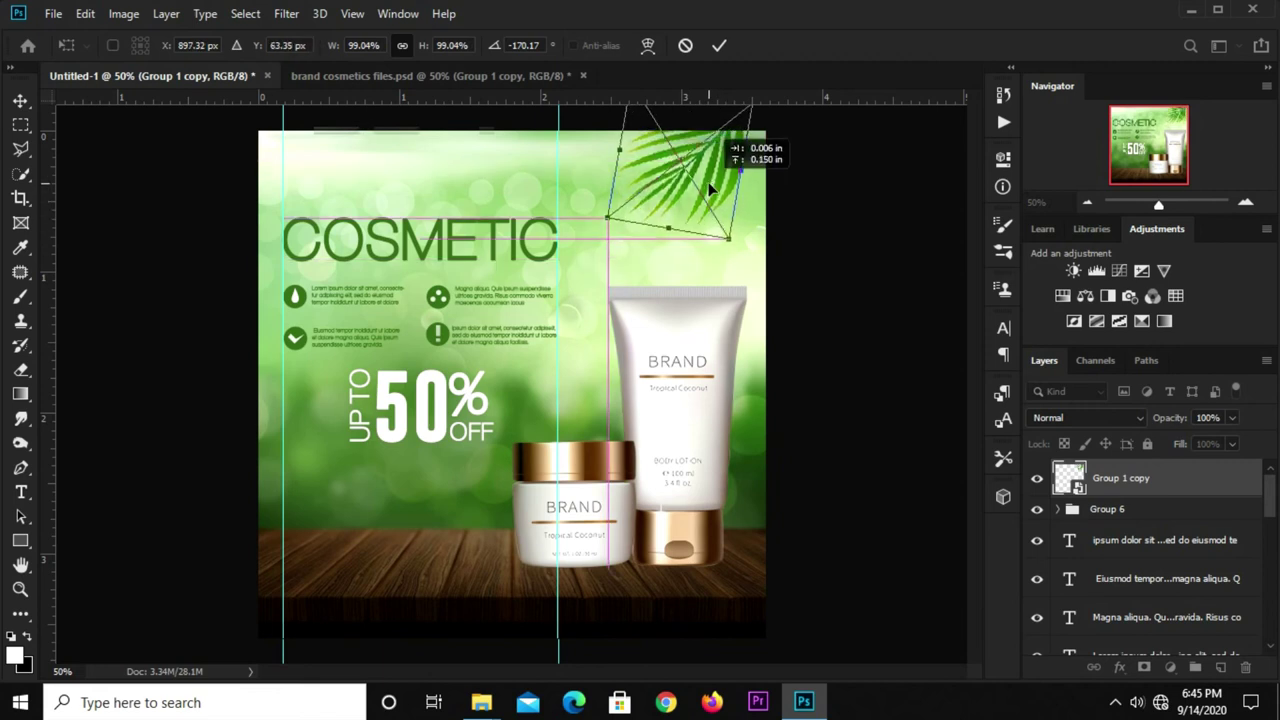
key("Return")
left_click(697, 172)
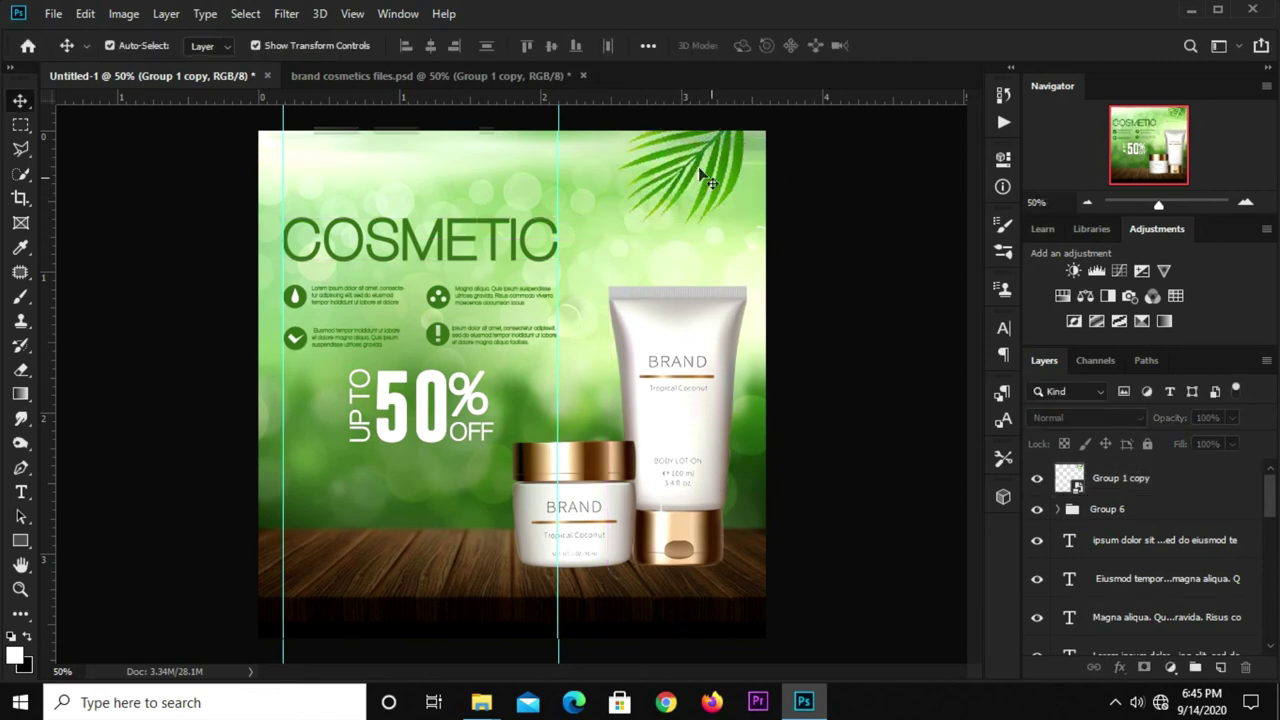
Rotate and shrink the palm leaf copy so it fans beside the first leaf
left_click(700, 156)
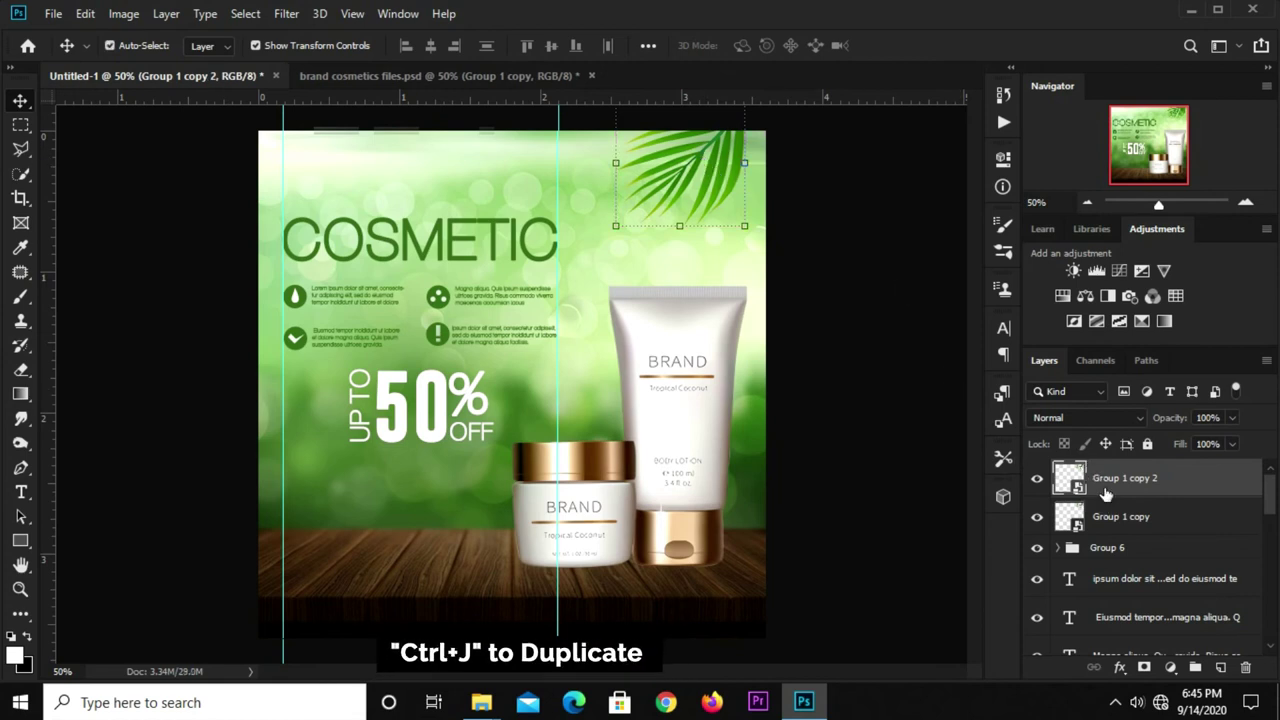
mouse_move(605, 154)
left_mouse_down()
mouse_move(650, 249)
mouse_move(727, 291)
mouse_move(771, 251)
left_mouse_up()
mouse_move(666, 223)
left_mouse_down()
mouse_move(692, 238)
mouse_move(678, 250)
mouse_move(728, 226)
left_mouse_up()
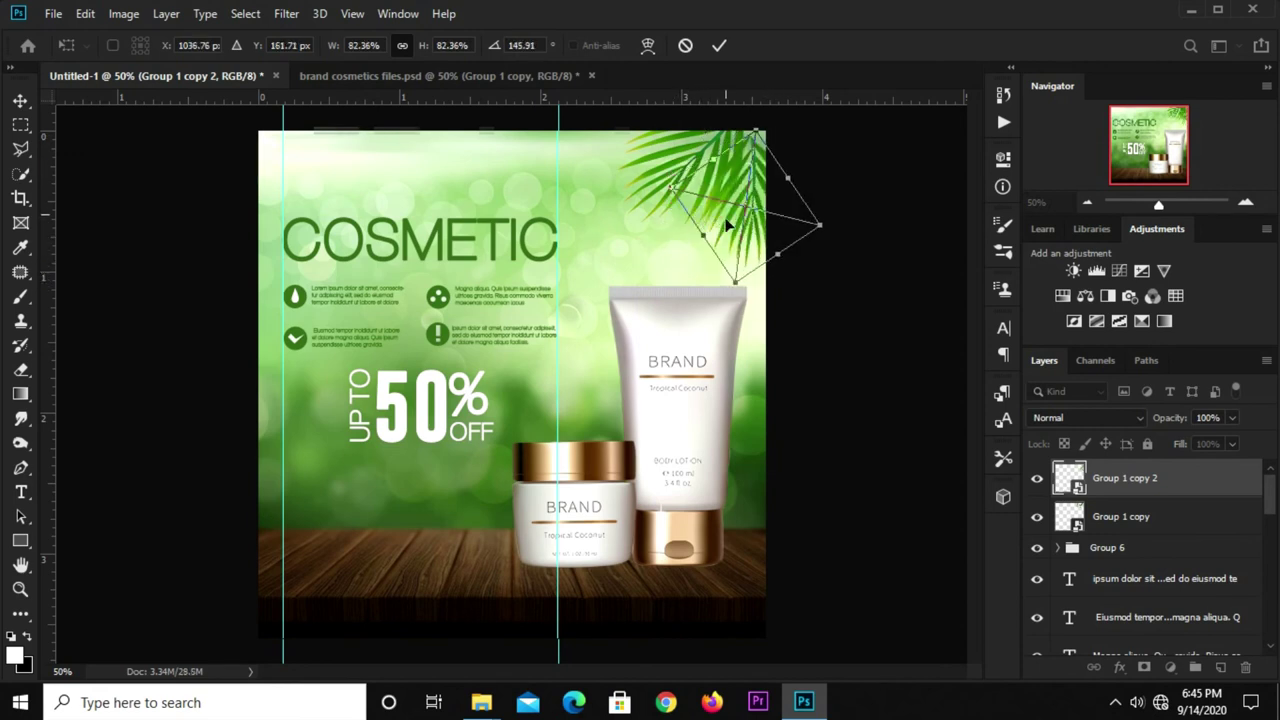
left_click(722, 48)
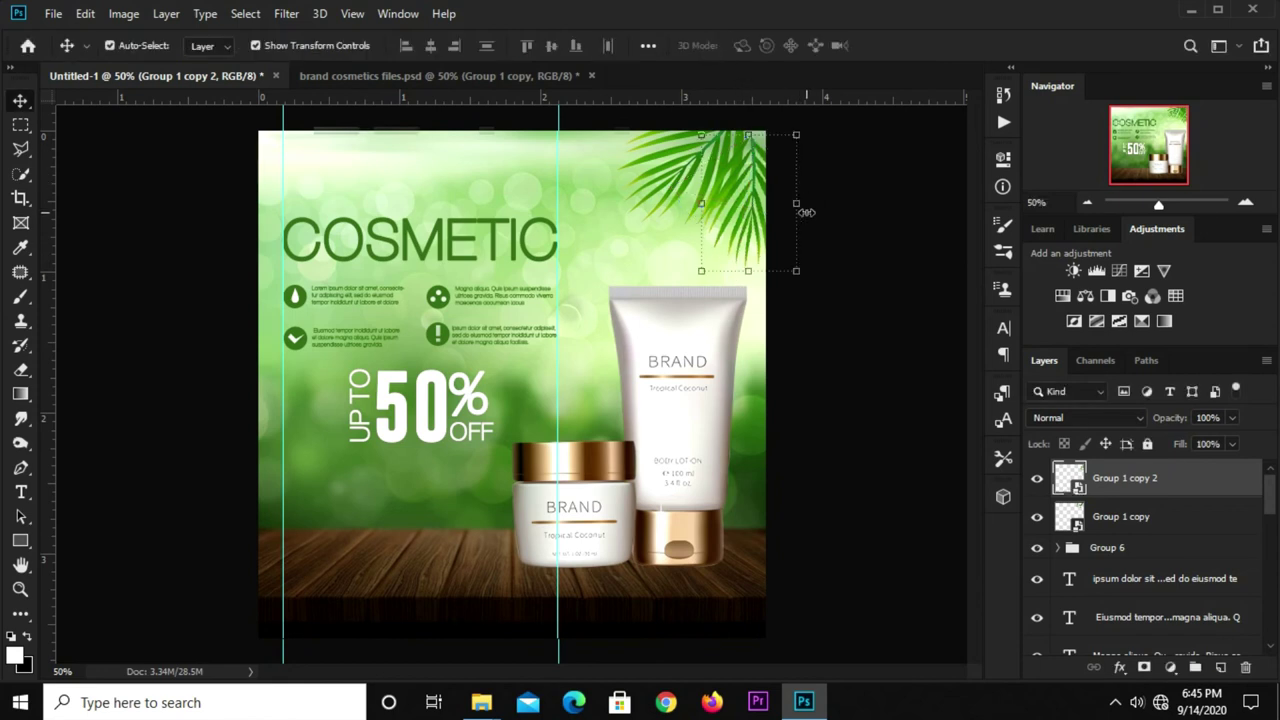
mouse_move(820, 206)
left_mouse_down()
mouse_move(840, 208)
mouse_move(846, 231)
mouse_move(765, 178)
mouse_move(674, 170)
left_mouse_up()
key("Return")
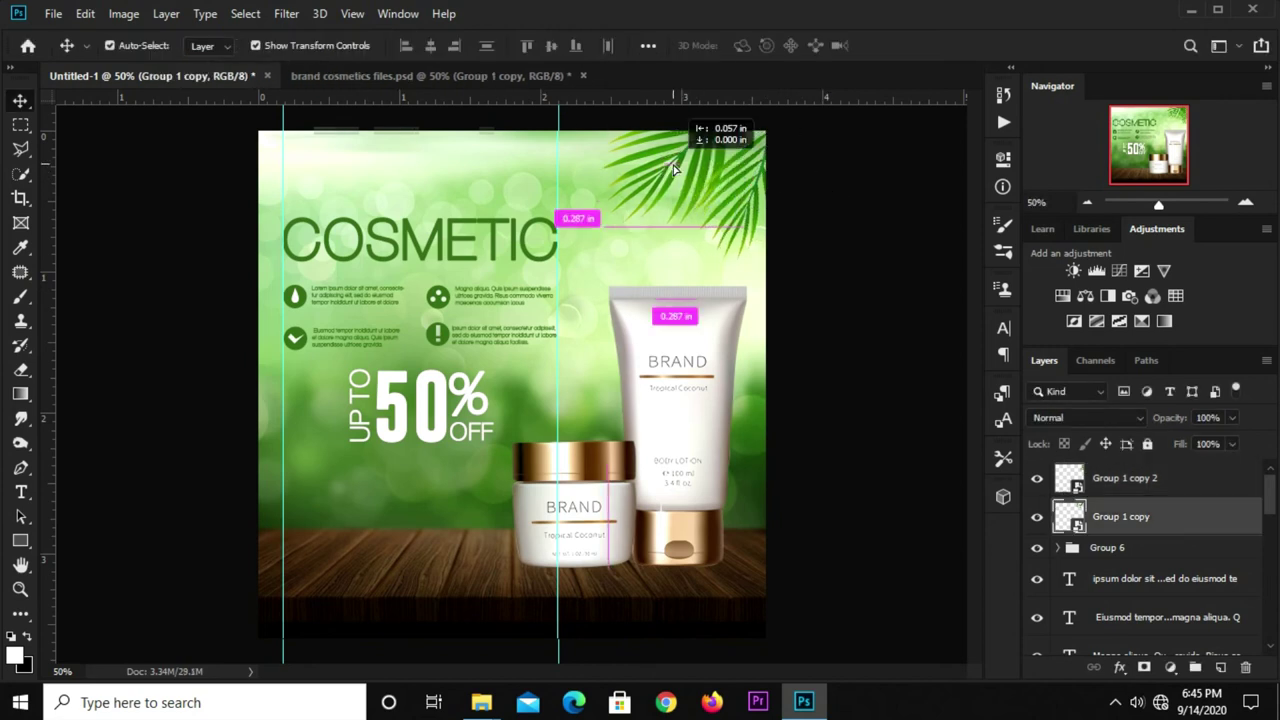
Fine-tune the rotation and position of both leaves toward the top-right corner
key("ctrl+t")
mouse_move(738, 122)
left_mouse_down()
mouse_move(745, 148)
mouse_move(808, 203)
left_mouse_up()
key("Return")
left_click(748, 203)
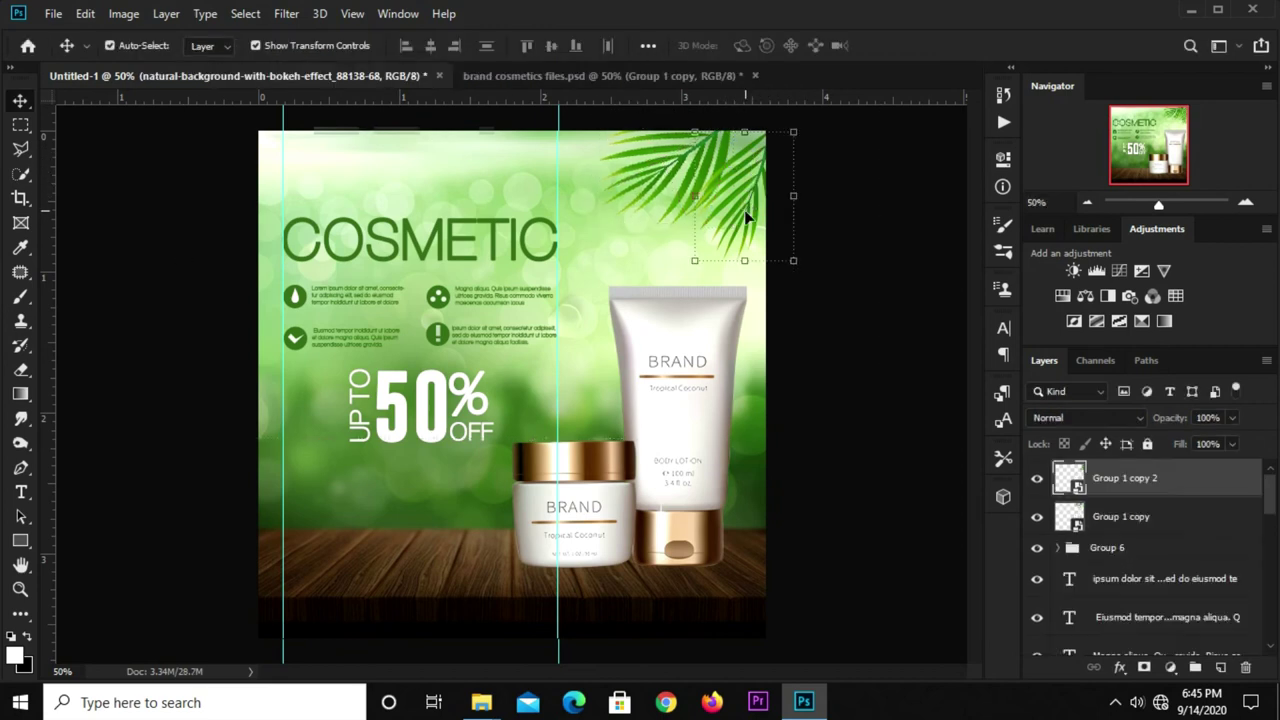
key("ctrl+t")
mouse_move(748, 215)
left_mouse_down()
mouse_move(745, 177)
mouse_move(758, 174)
left_mouse_up()
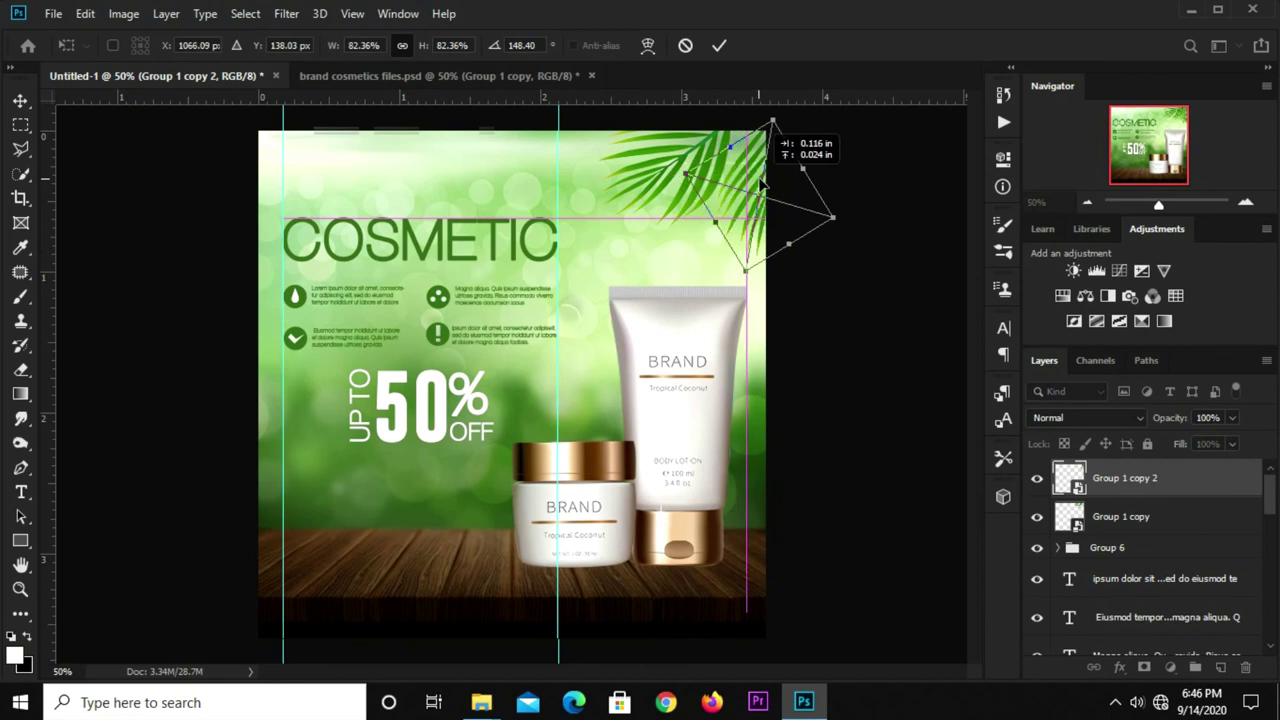
left_click(721, 46)
left_click(820, 252)
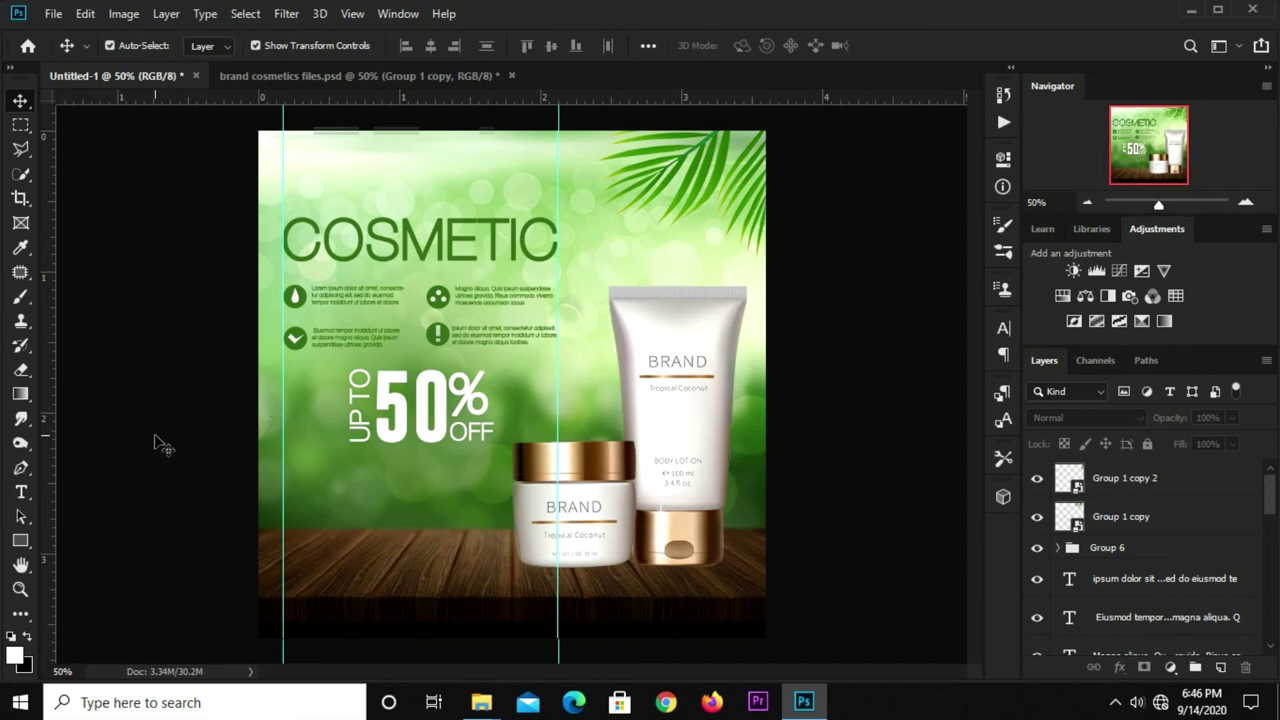
Draw a white rectangle under the 50% OFF text and round its corners into a pill
left_click(20, 540)
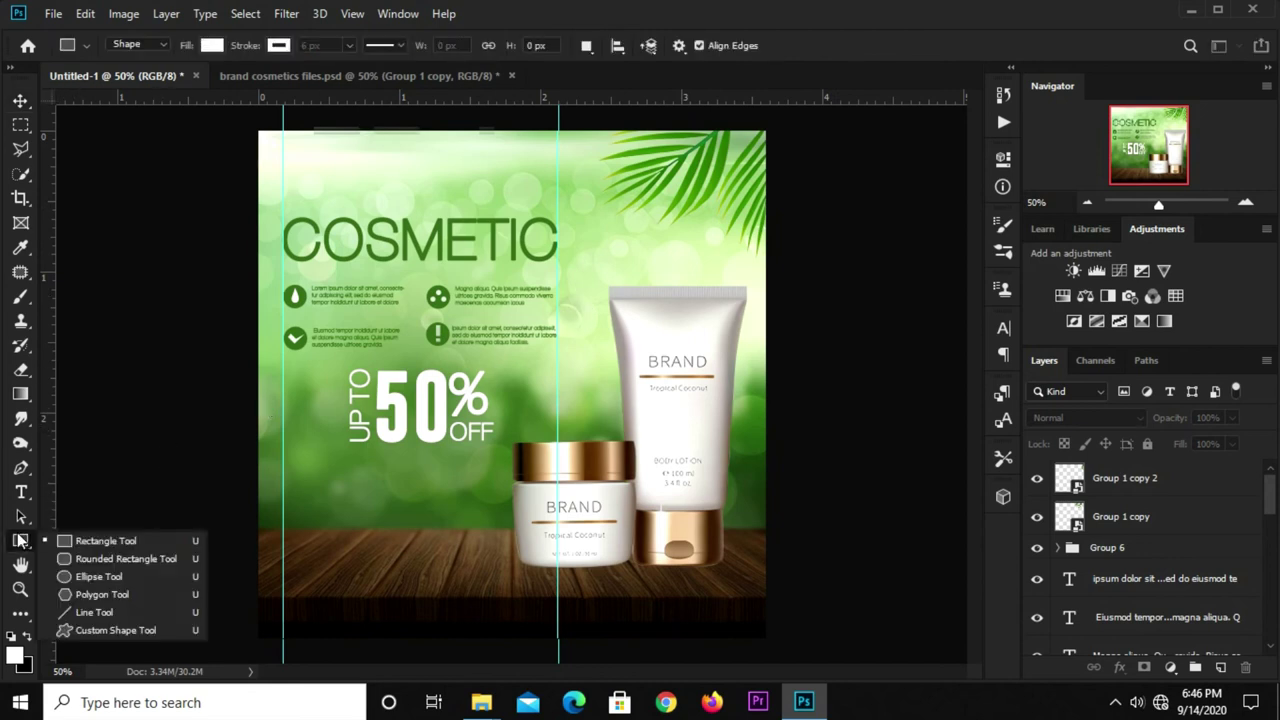
left_click(67, 534)
left_click_drag(358, 471, 477, 493)
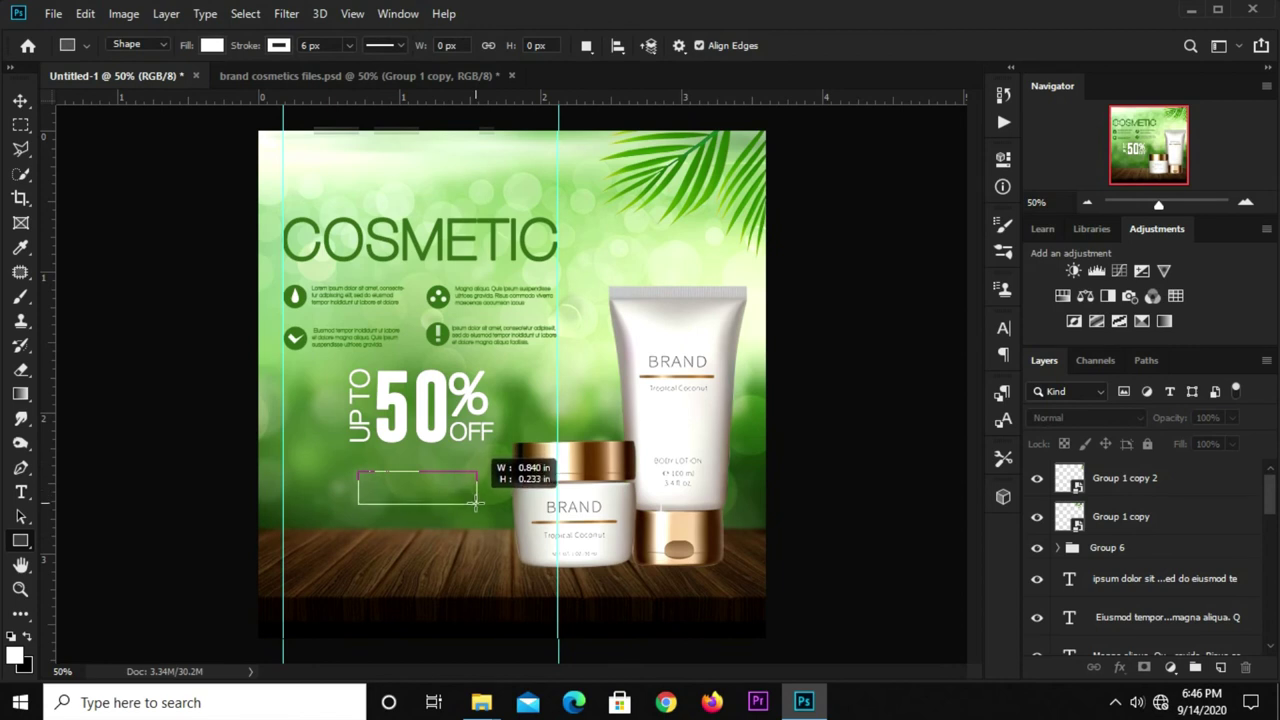
left_click_drag(477, 493, 485, 501)
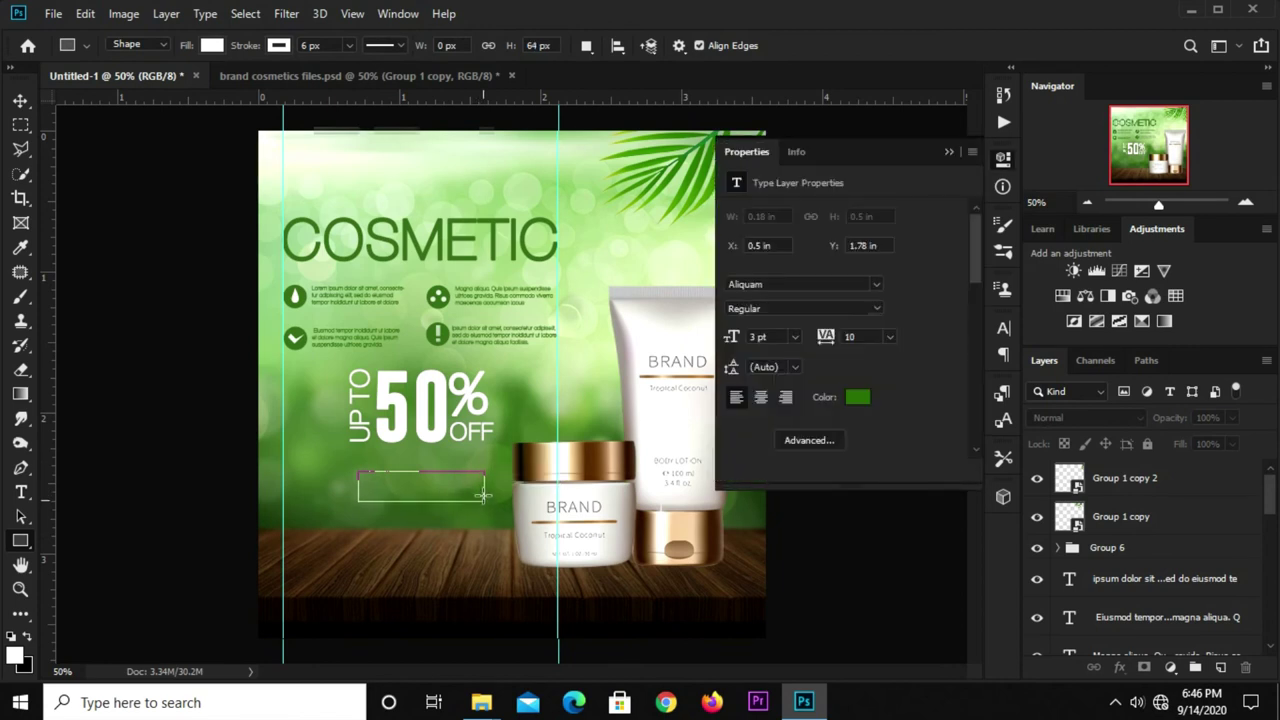
left_click_drag(908, 346, 957, 346)
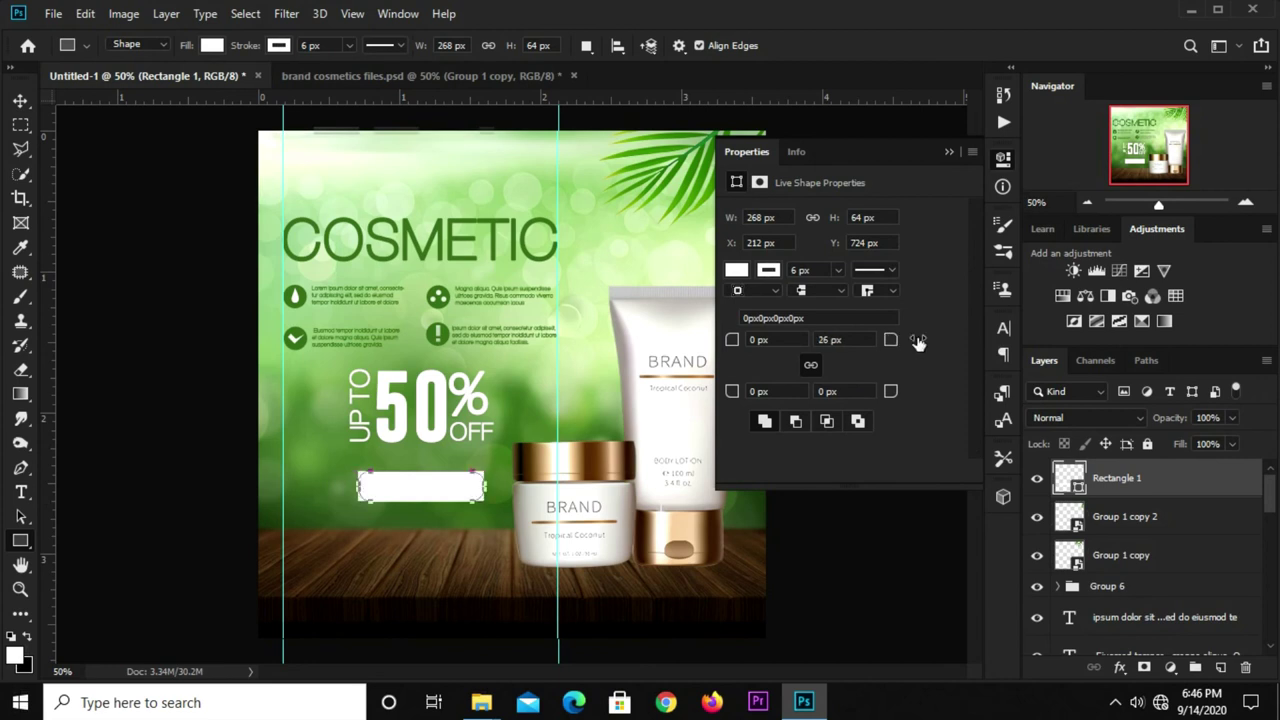
left_click(949, 152)
key("v")
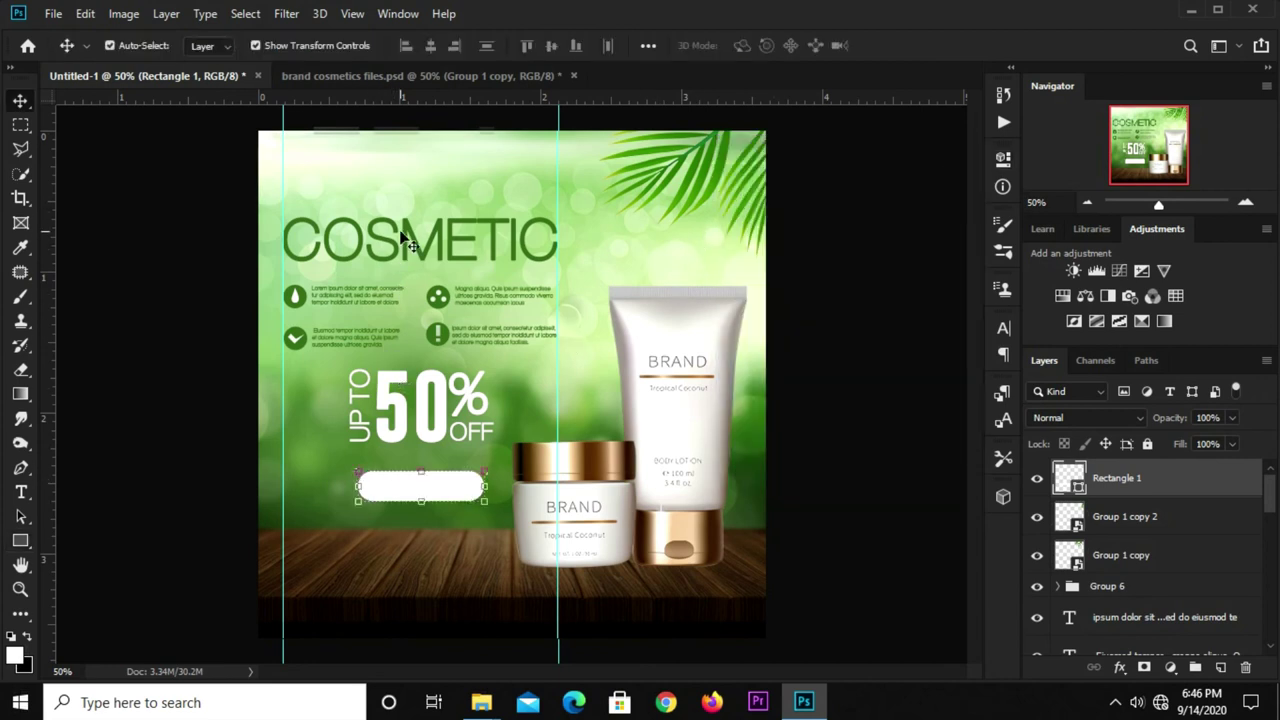
left_click(405, 240)
Duplicate the COSMETIC headline below and retype the copy as 'SHOP NOW'
left_click_drag(415, 227, 403, 557)
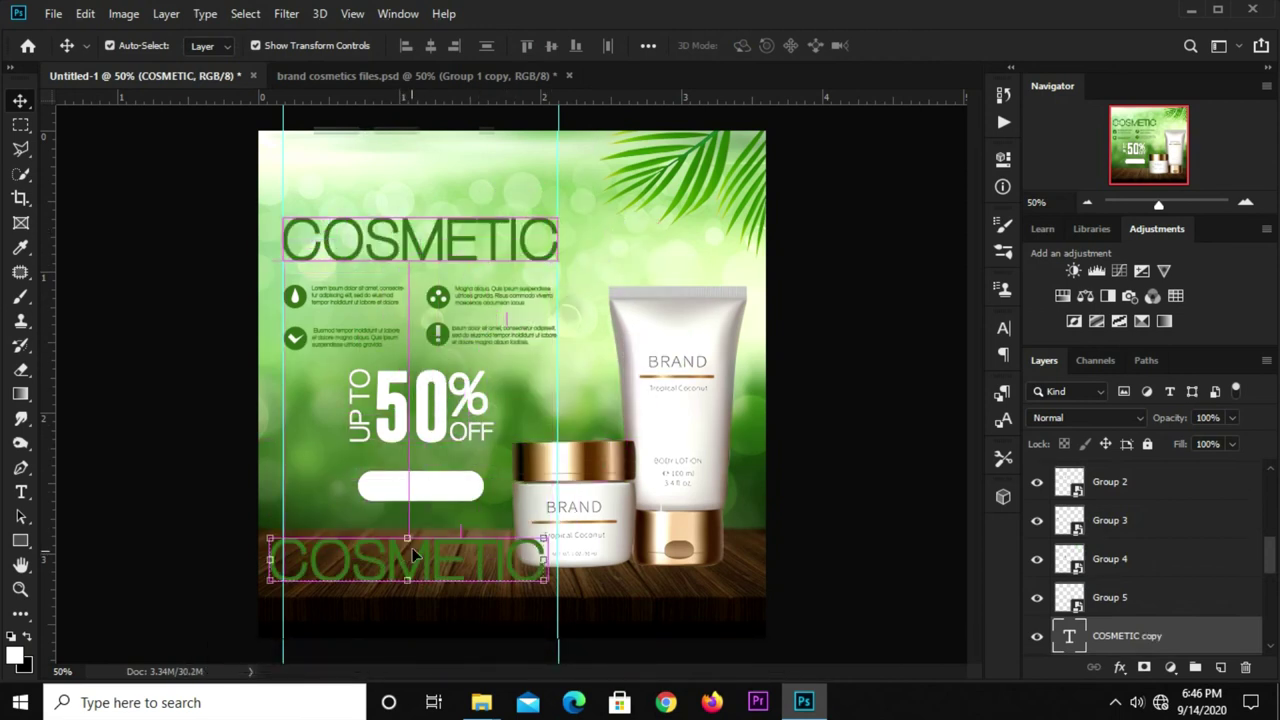
left_click(20, 491)
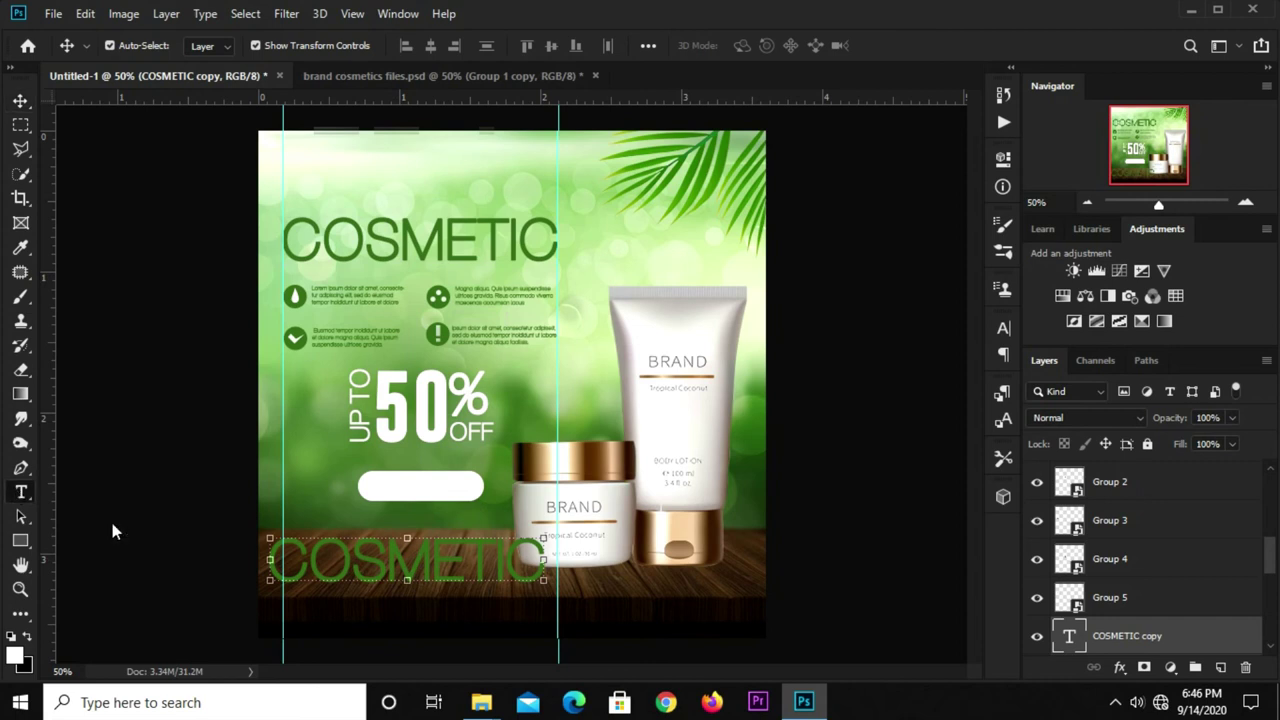
left_click(353, 568)
key("ctrl+a")
type("SHOP NOW")
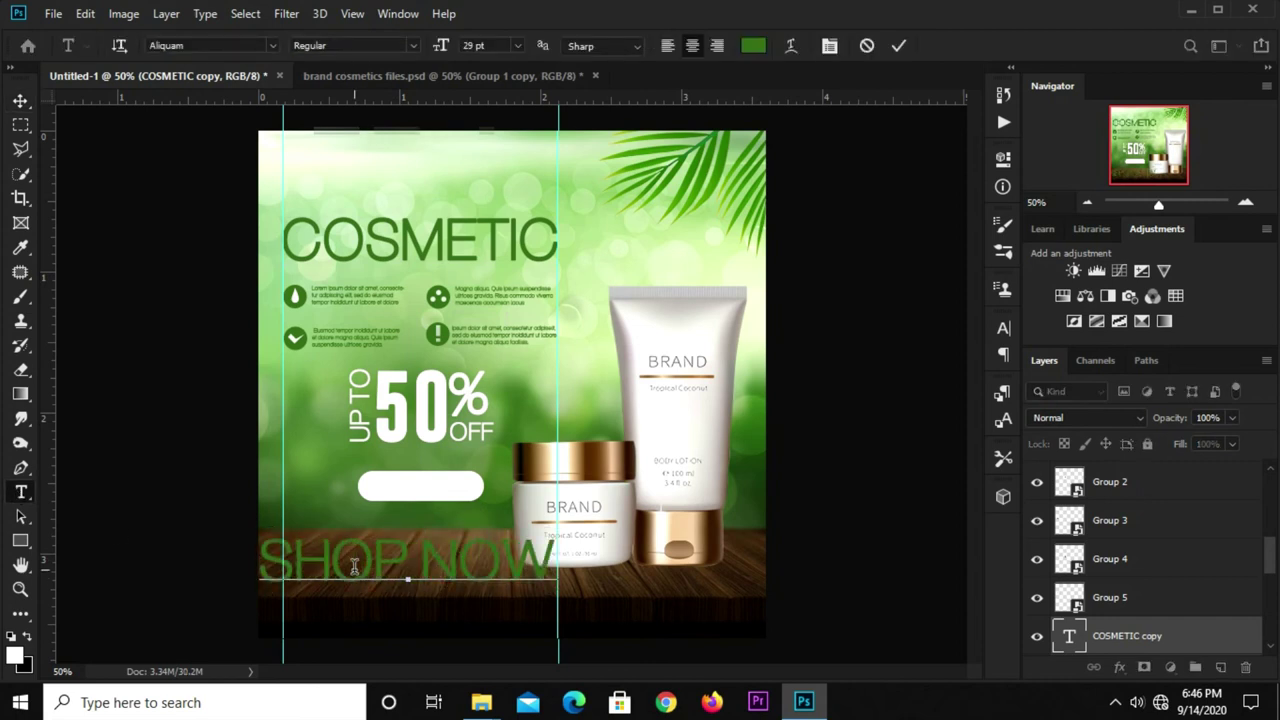
left_click(898, 45)
key("v")
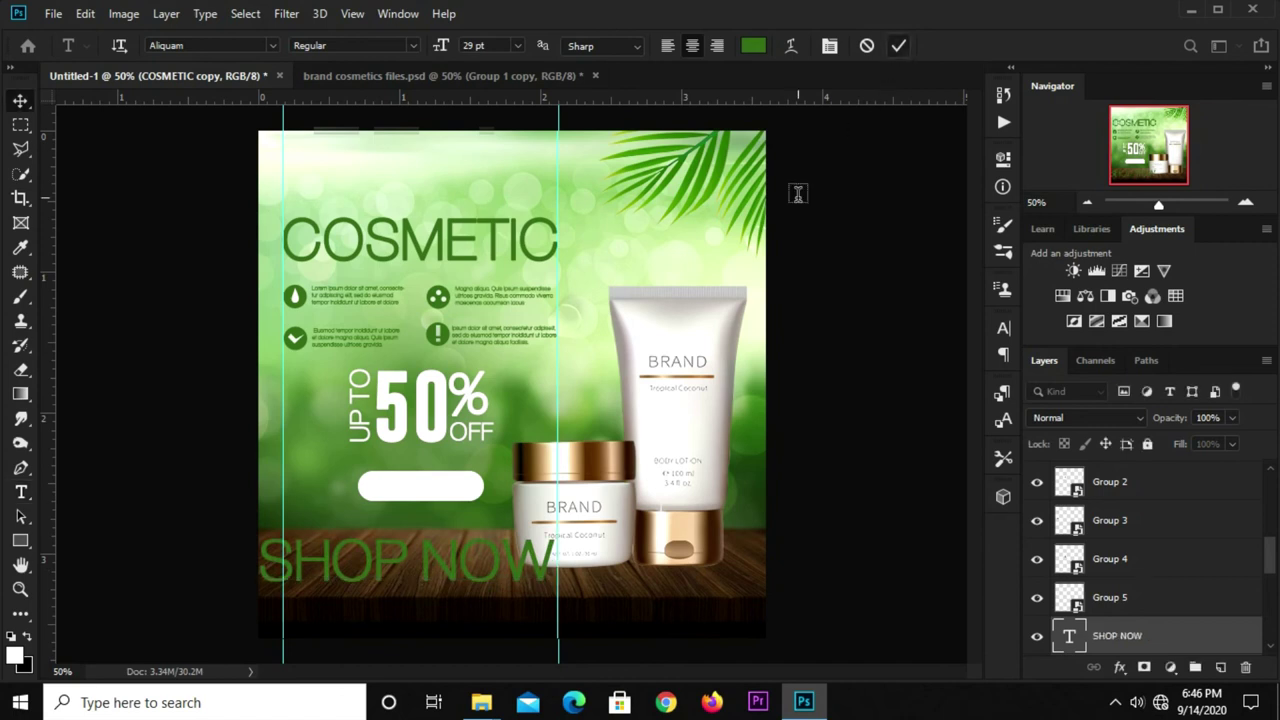
Shrink SHOP NOW onto the white pill and move its layer above the pill
key("ctrl+t")
mouse_move(406, 538)
left_mouse_down()
mouse_move(427, 561)
mouse_move(446, 486)
left_mouse_up()
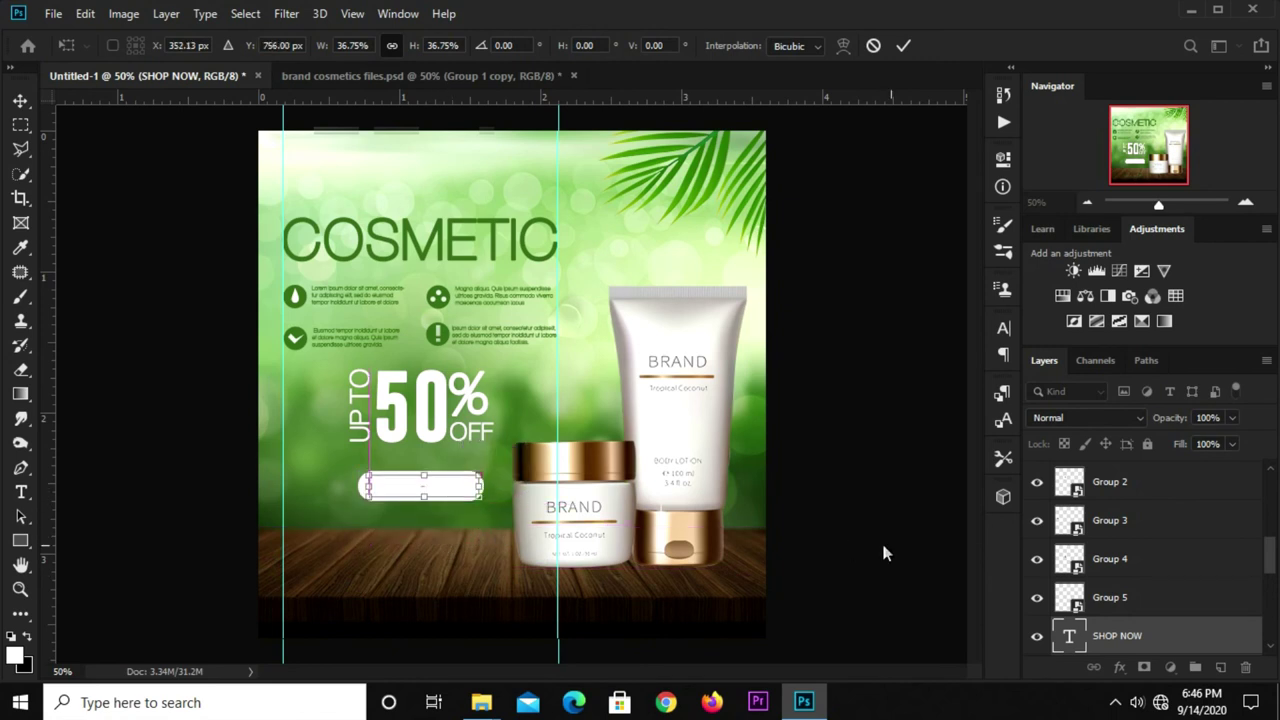
key("Return")
mouse_move(1110, 636)
left_mouse_down()
mouse_move(1127, 452)
mouse_move(1122, 470)
left_mouse_up()
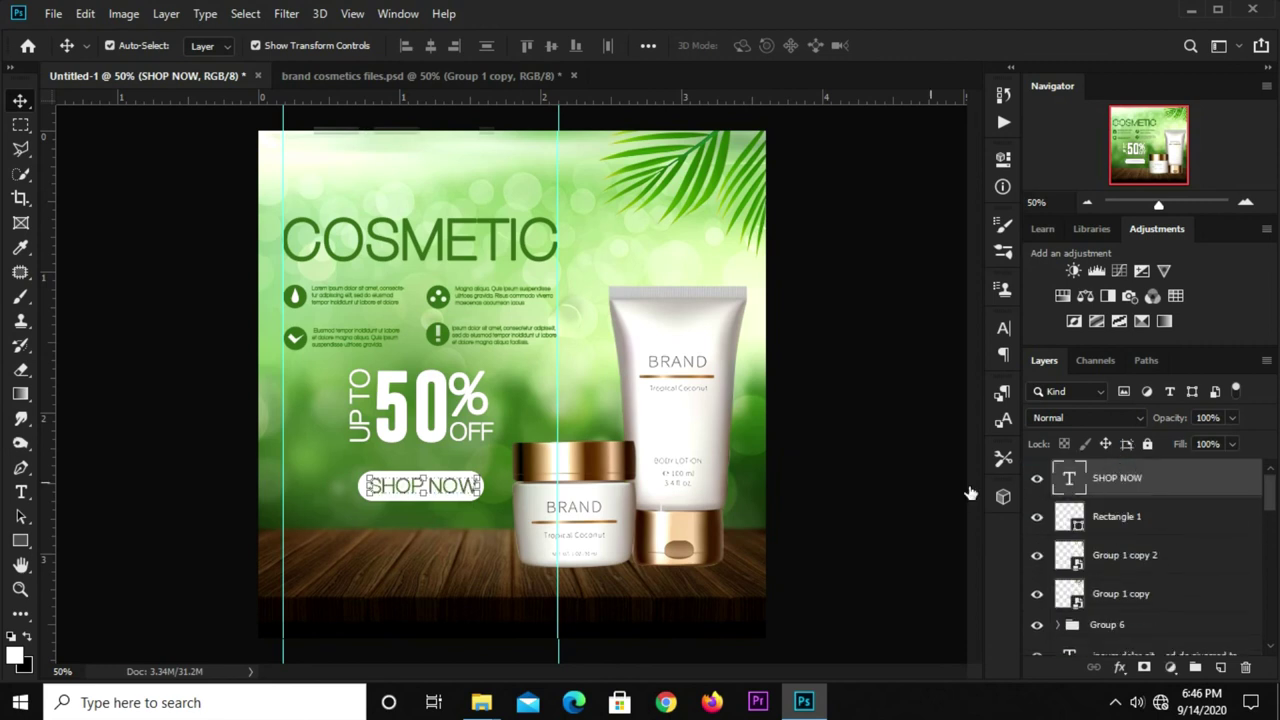
left_click(846, 466)
left_click(466, 503)
Group the SHOP NOW text and white pill layers into one button
left_click(841, 459)
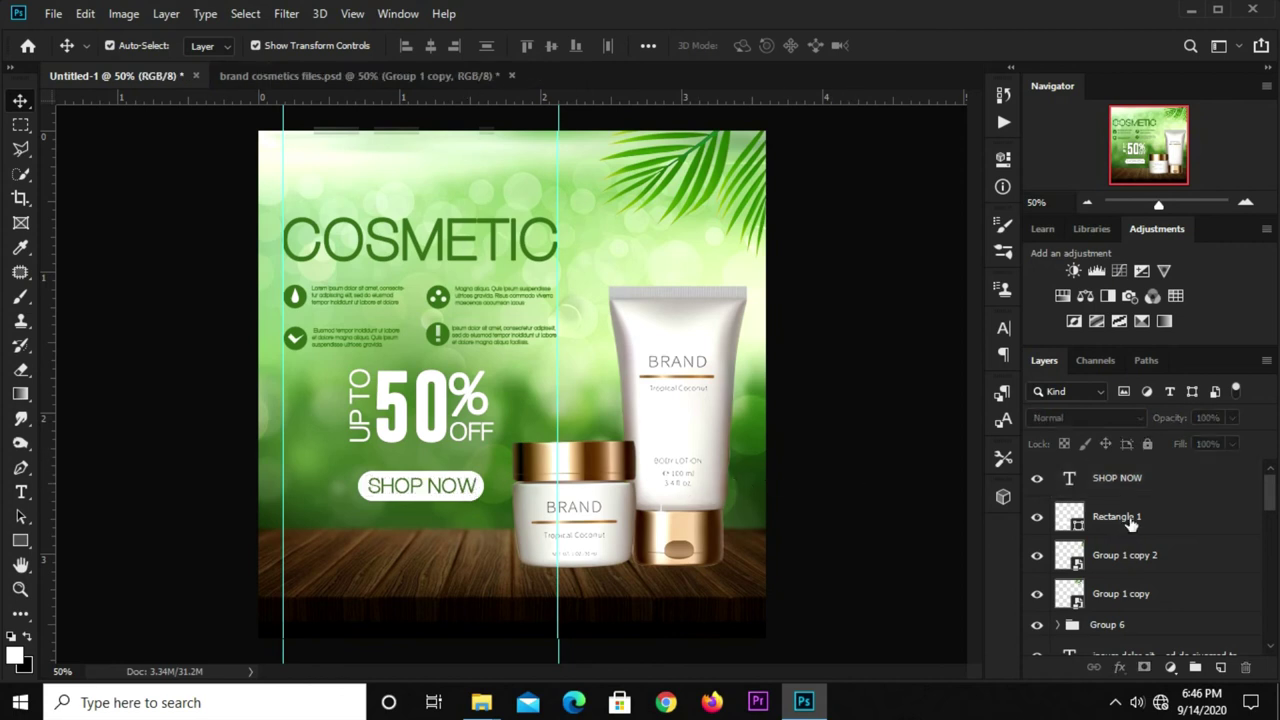
left_click(1128, 505)
left_click(1127, 488, "shift")
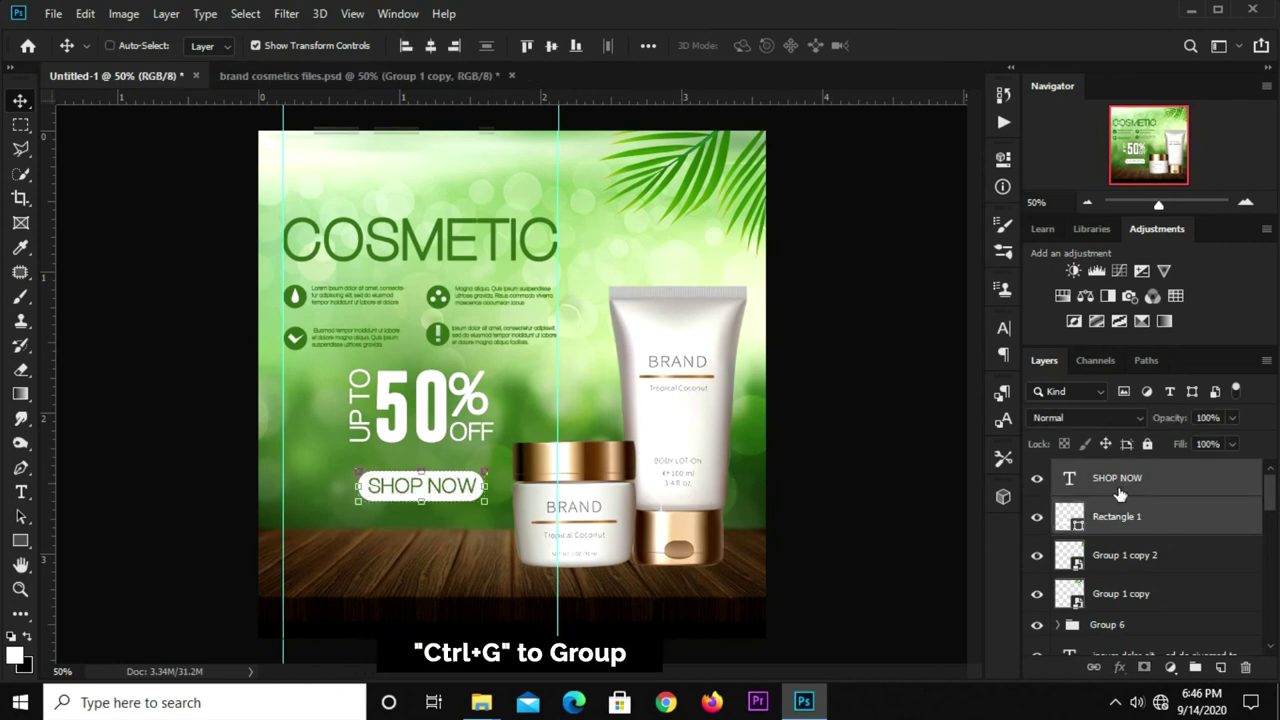
key("ctrl+g")
left_click(1037, 471)
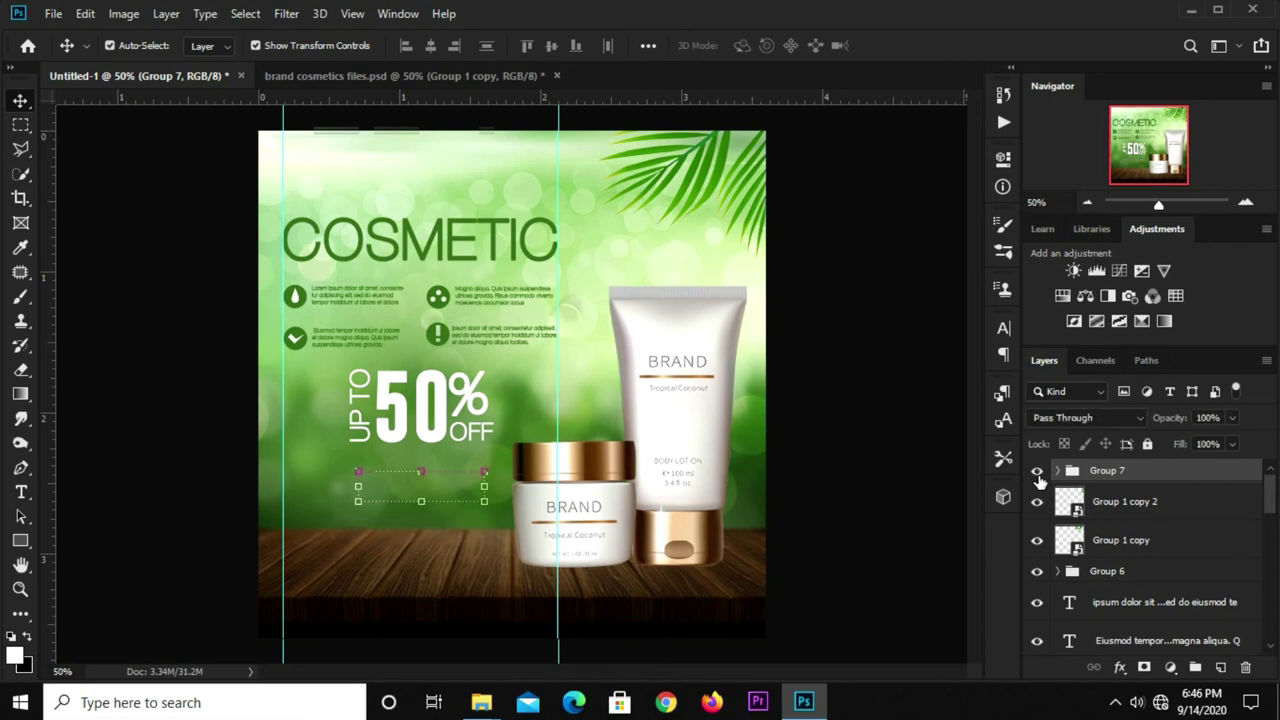
Make a rectangular selection around the 50% OFF block, then return to the Move tool
left_click(245, 14)
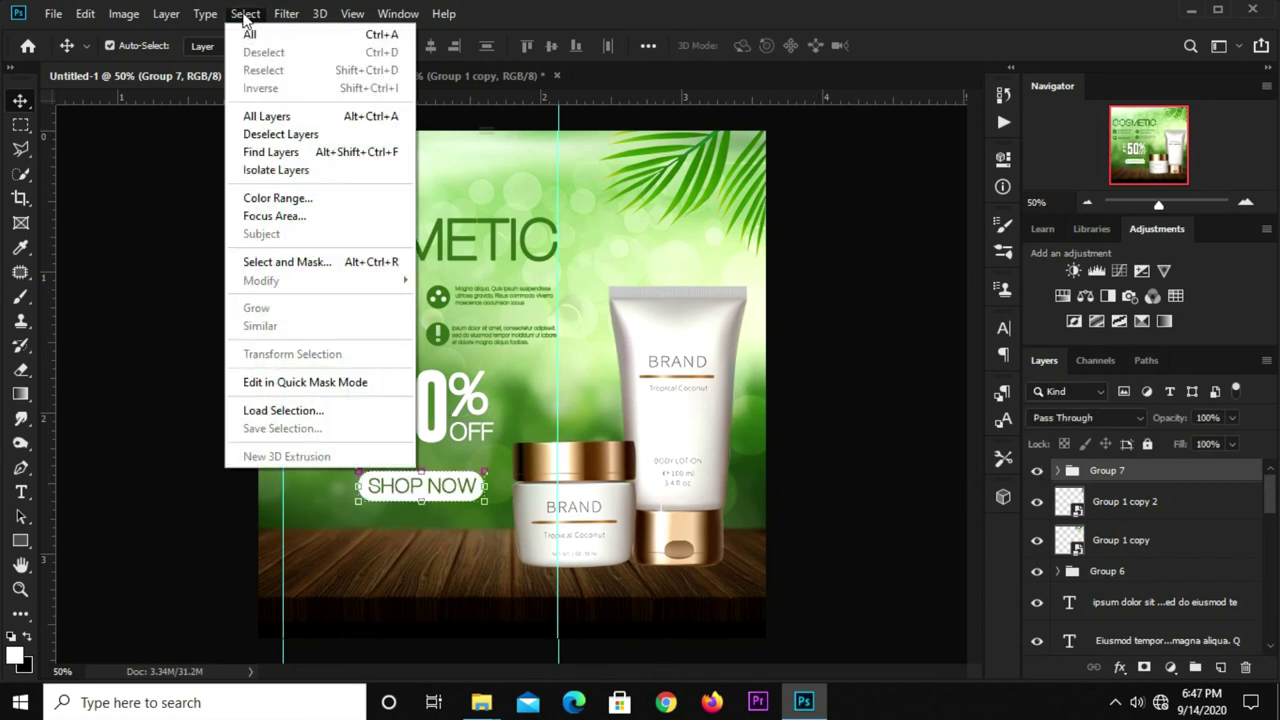
left_click(137, 196)
left_click(20, 124)
left_click(100, 131)
left_click_drag(284, 376, 557, 475)
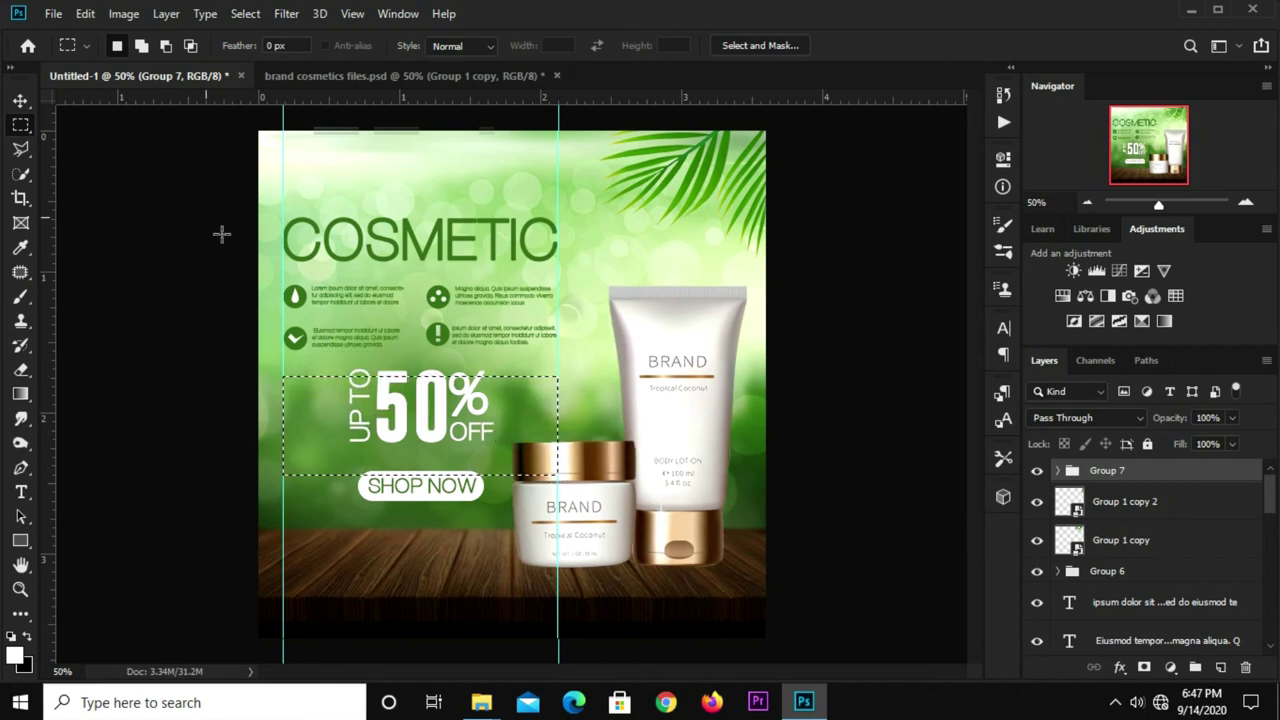
left_click(20, 101)
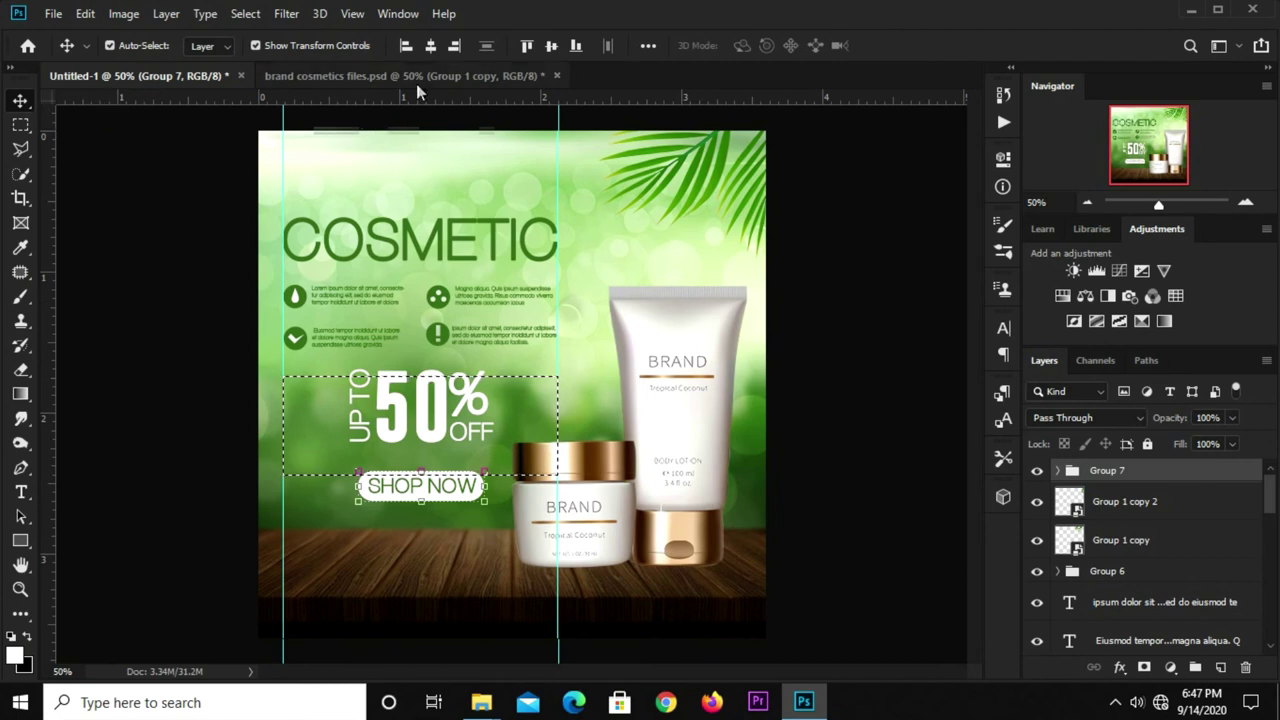
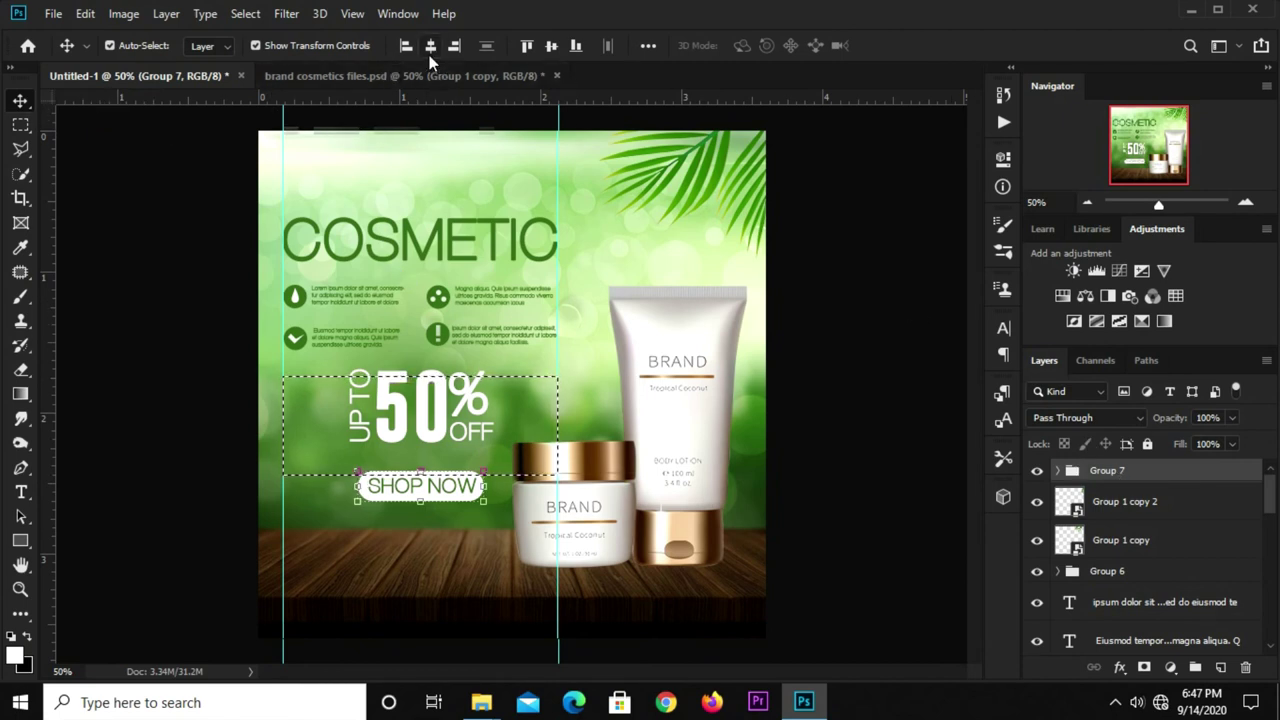
Drop the selection around 50% OFF and leave the SHOP NOW group deselected
key("ctrl+d")
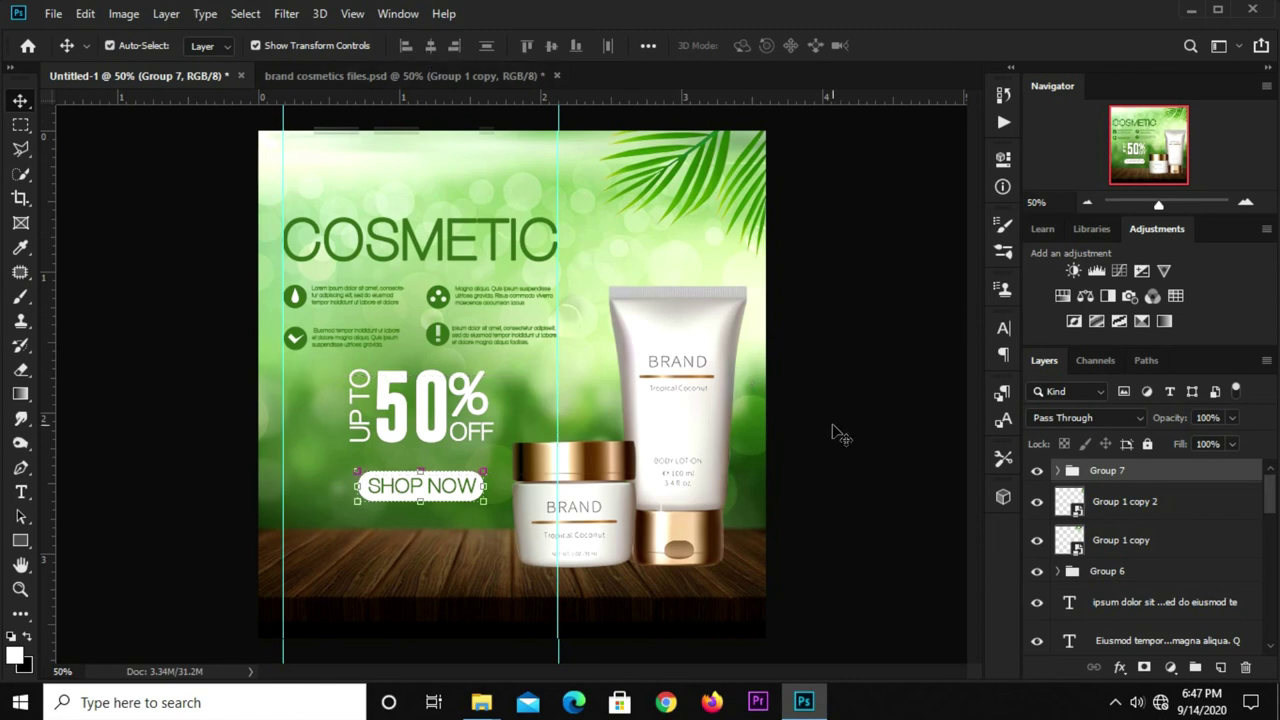
left_click(838, 437)
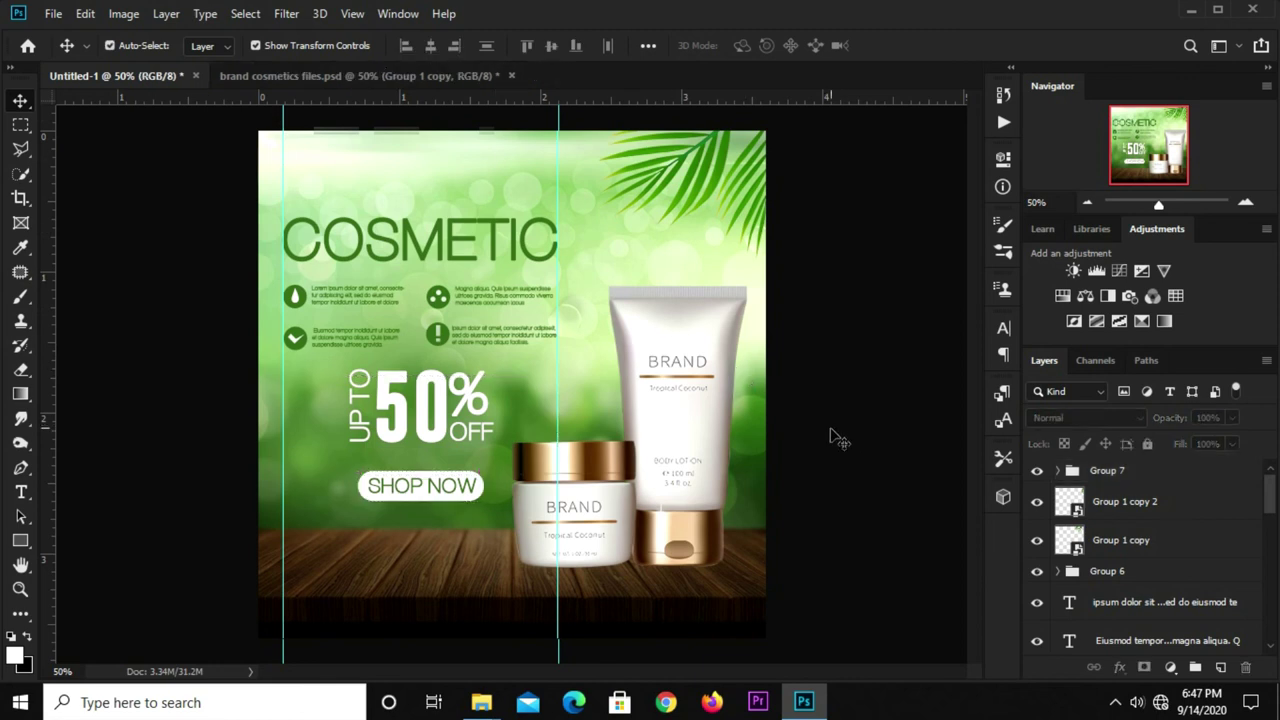
left_click(1140, 474)
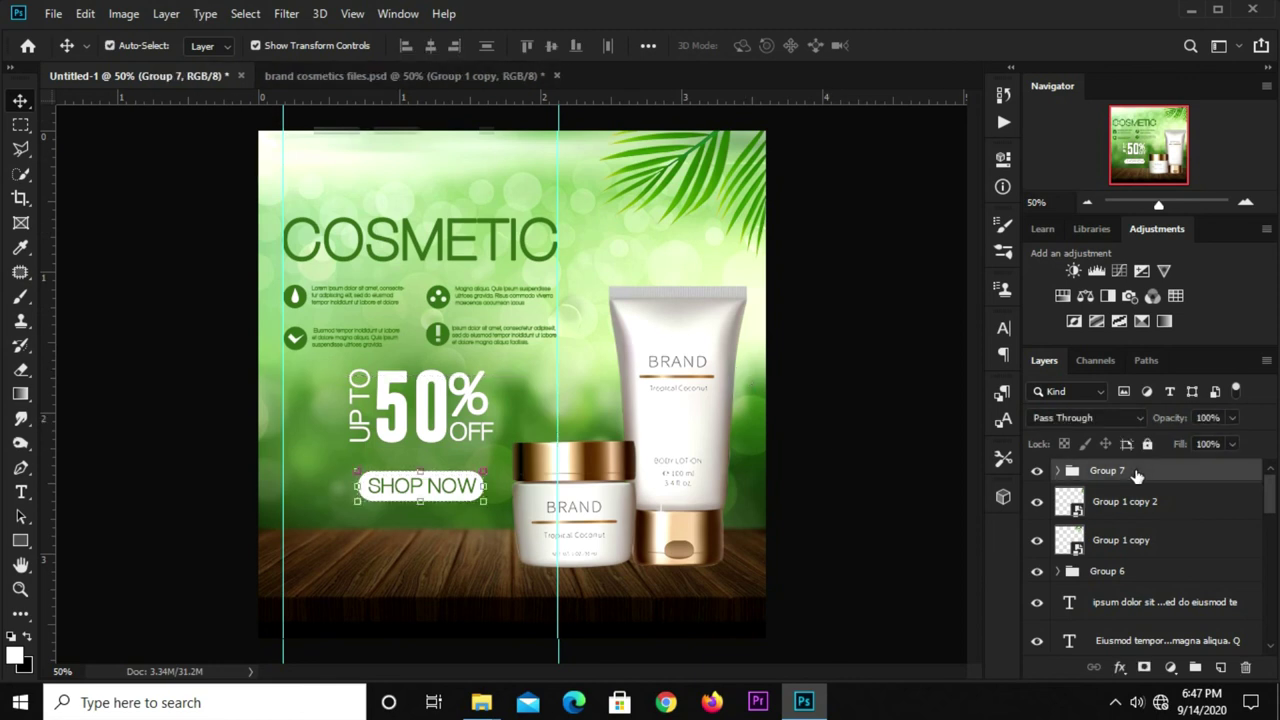
left_click(820, 398)
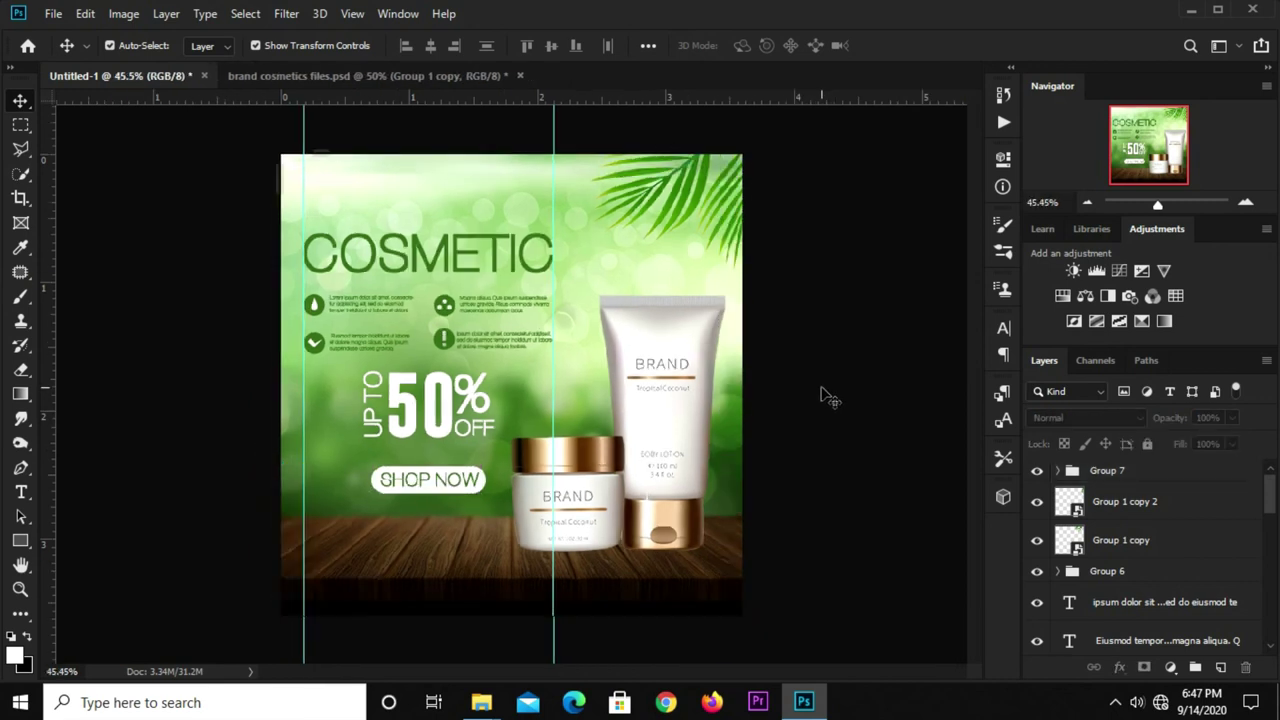
Clear all canvas guides and return the view to 50% zoom
left_click(352, 14)
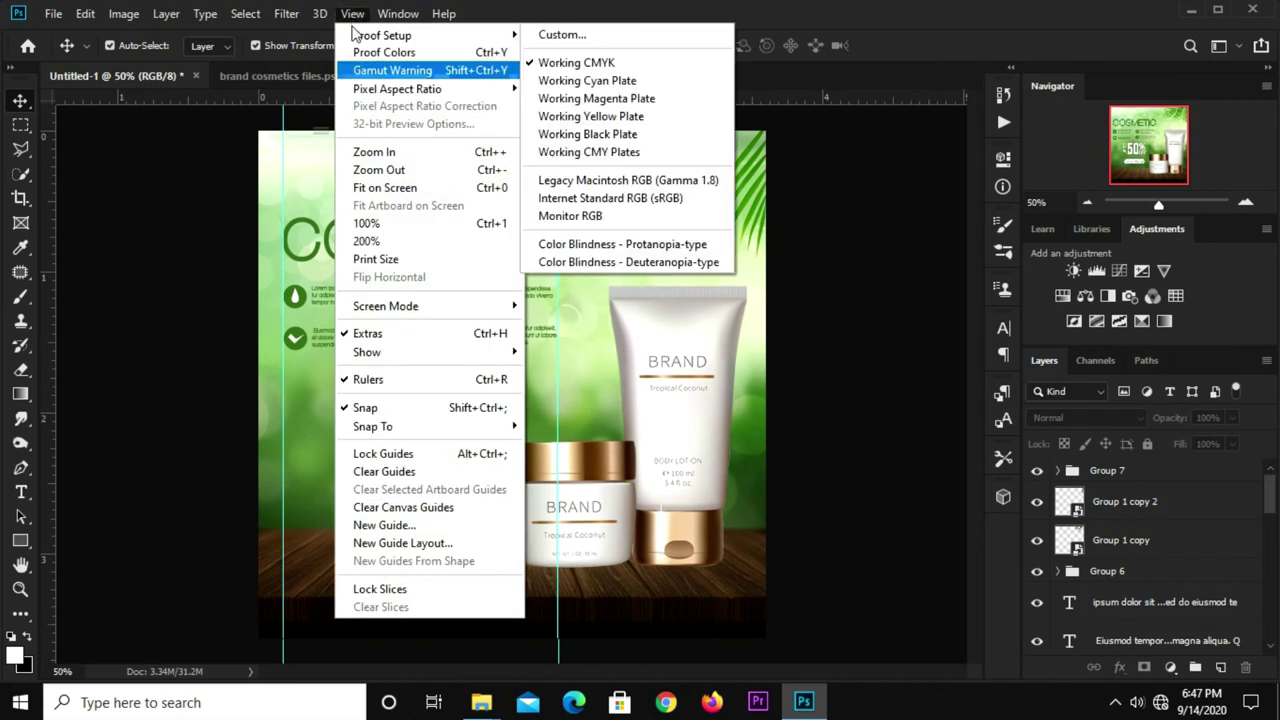
left_click(383, 471)
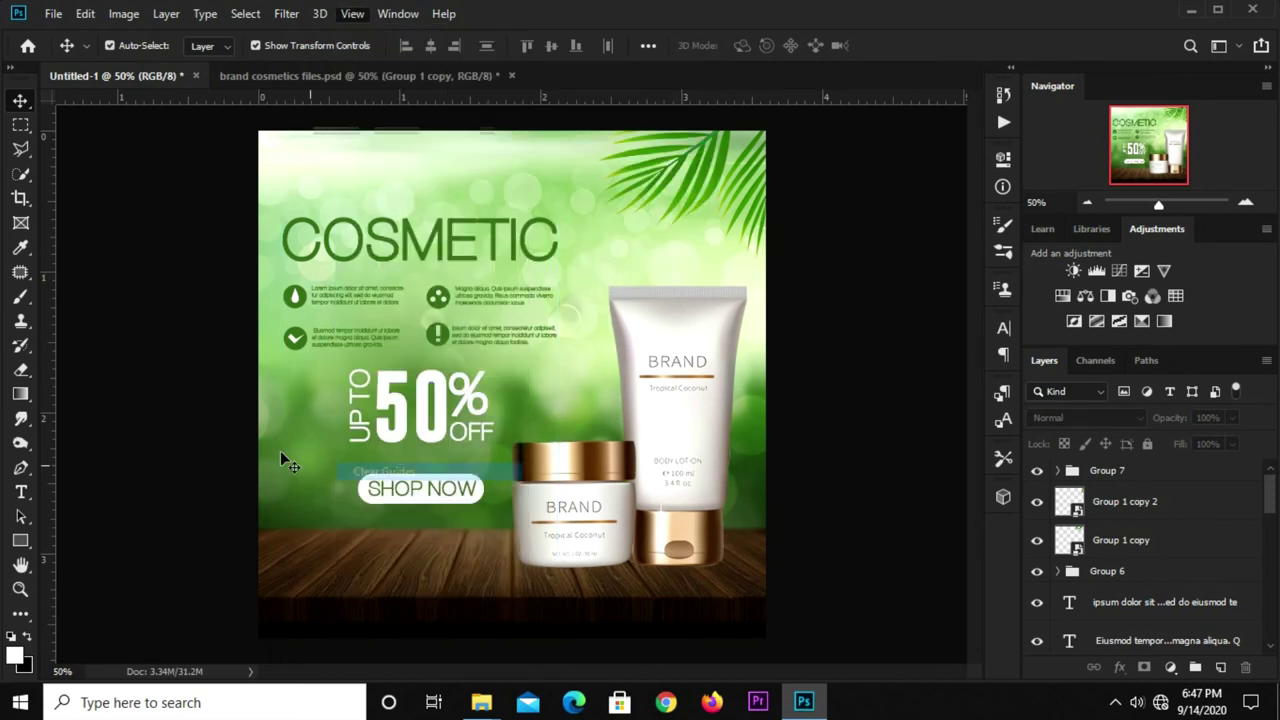
left_click_drag(700, 371, 705, 380)
key("ctrl+minus")
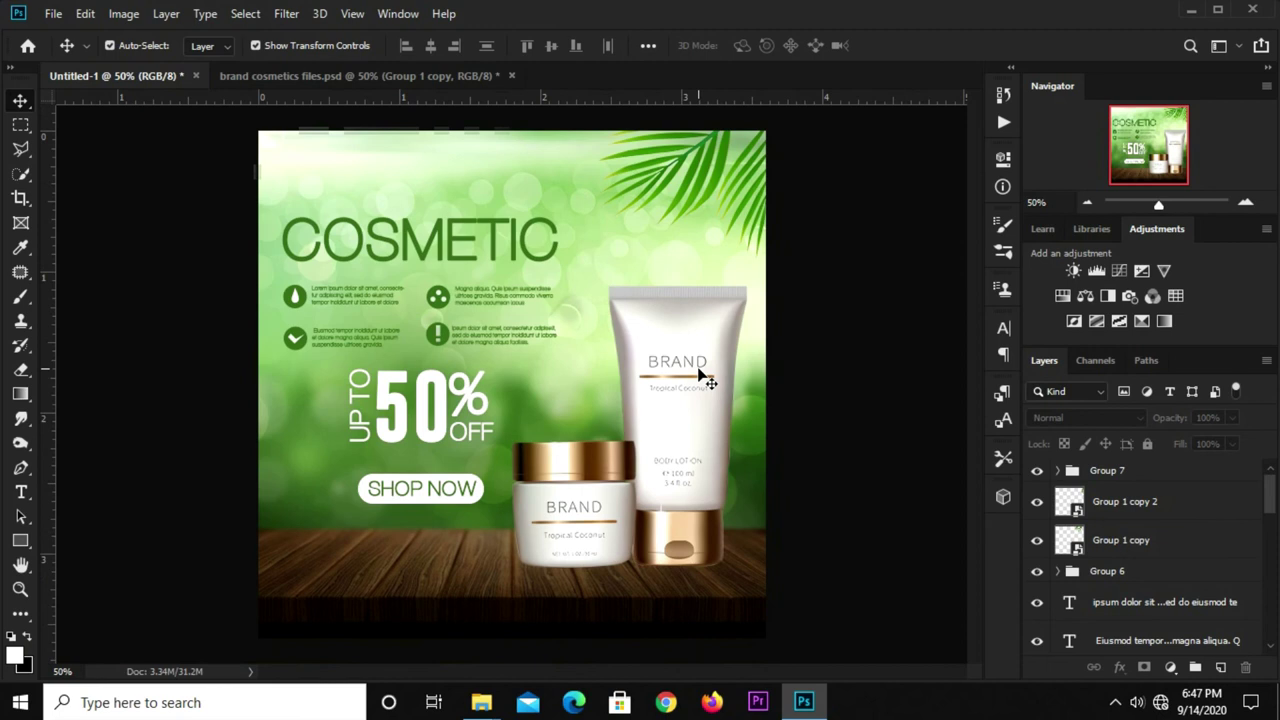
Add a new empty Layer 3 below the cream product image layers
left_click(746, 505)
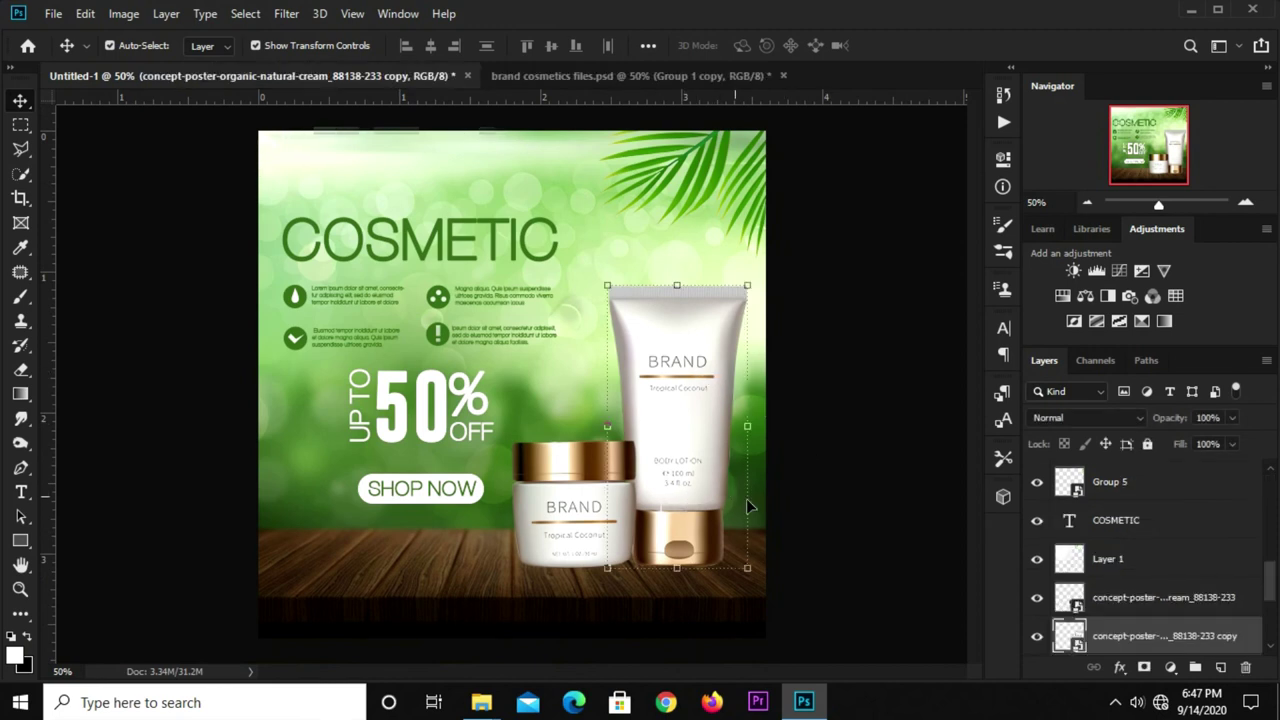
scroll(1178, 578, "down", 2)
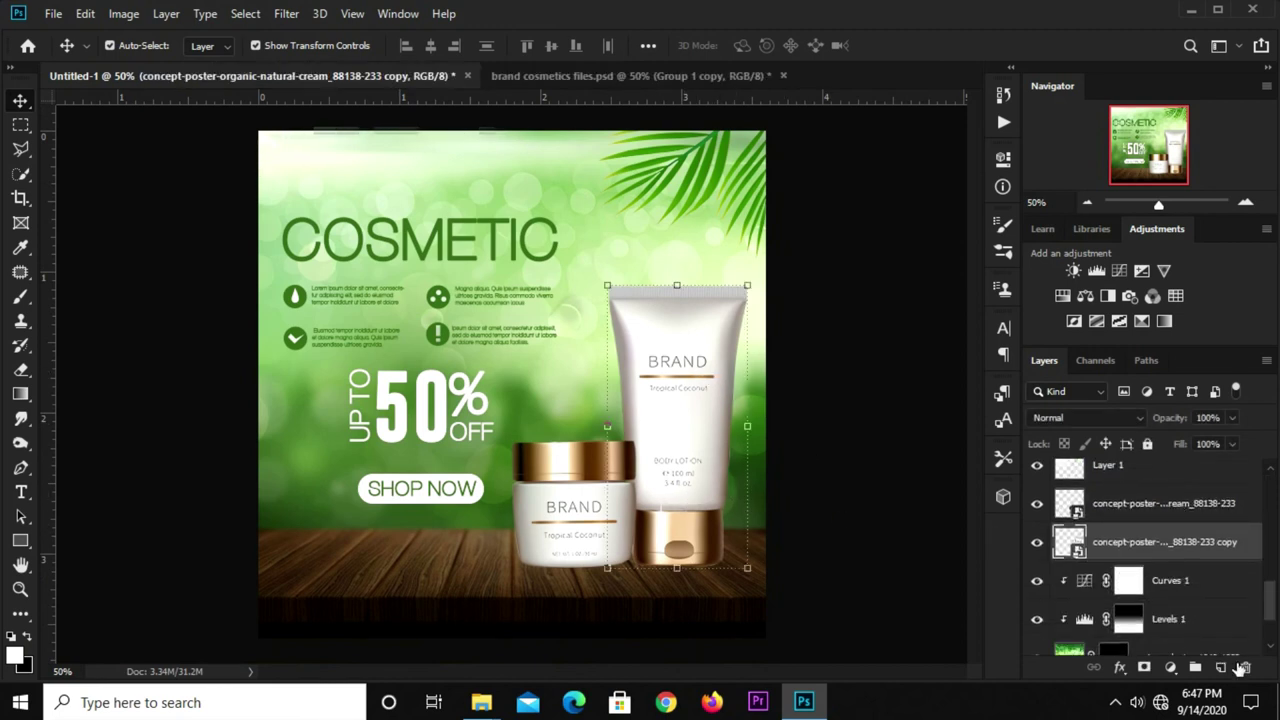
left_click(1221, 667)
left_click_drag(1131, 545, 1120, 592)
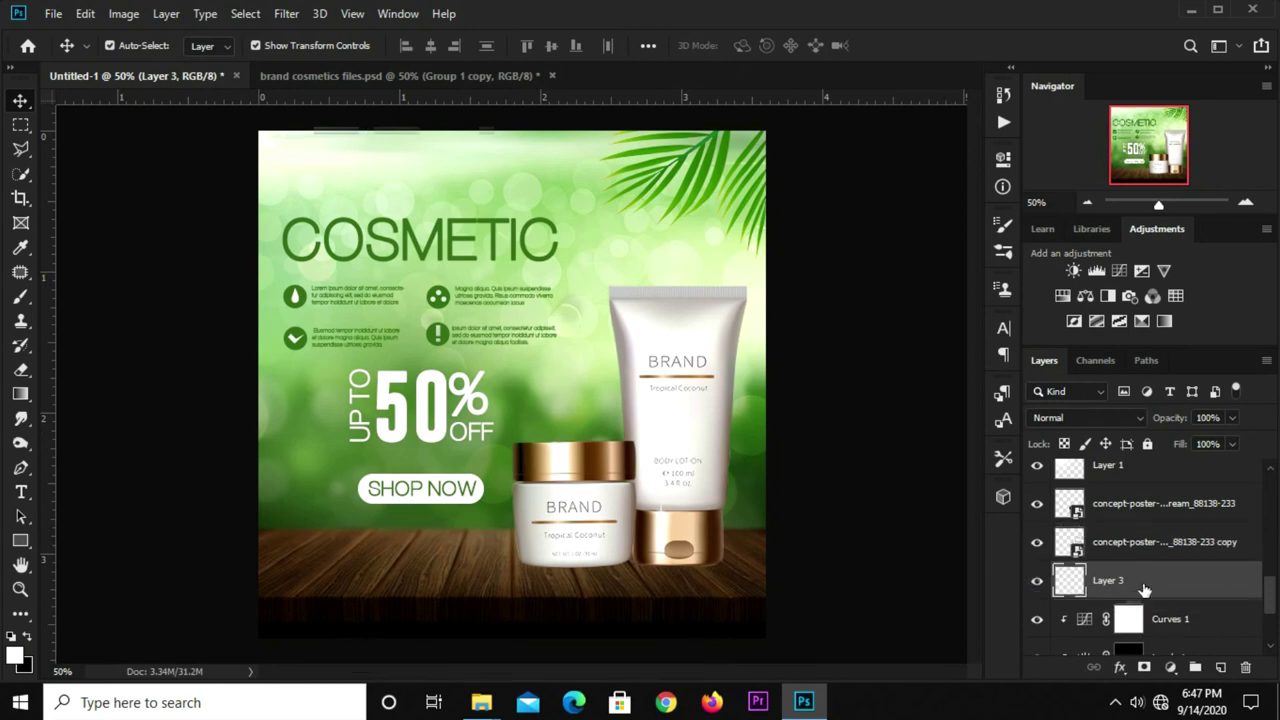
Choose the soft Brush Tool and set its tip roundness to 11%
right_click(20, 297)
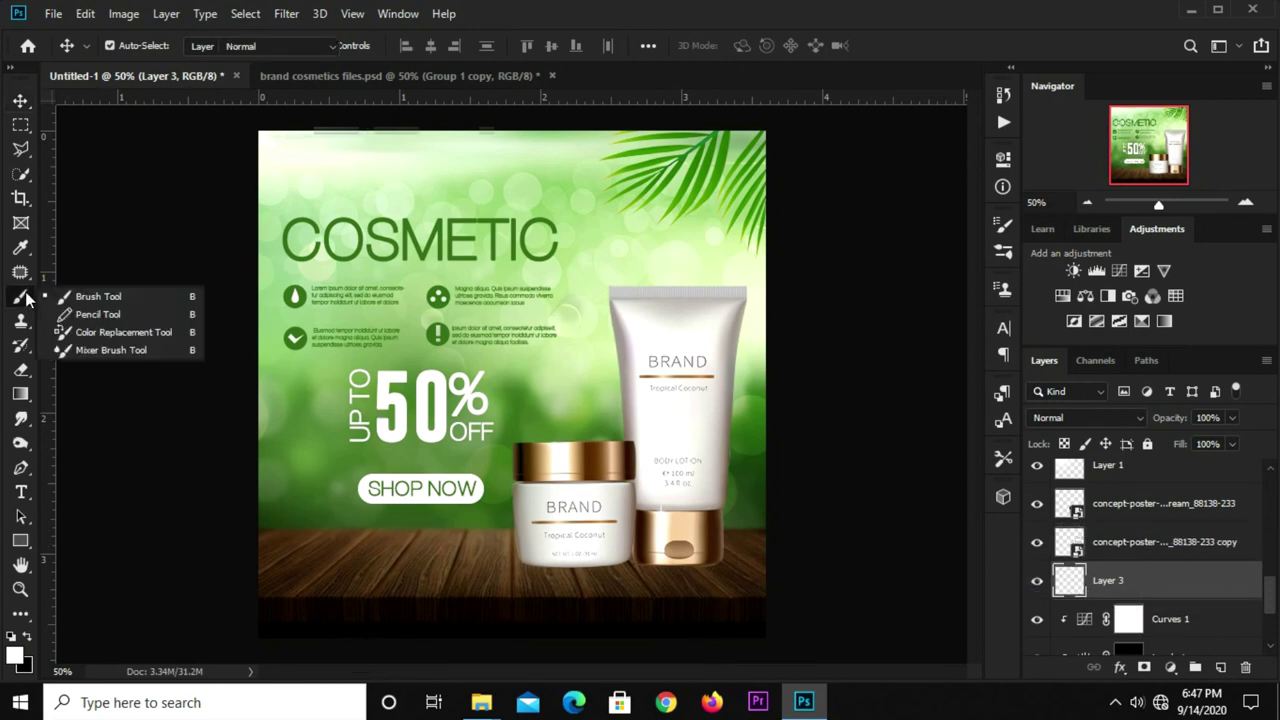
left_click(91, 314)
right_click(20, 305)
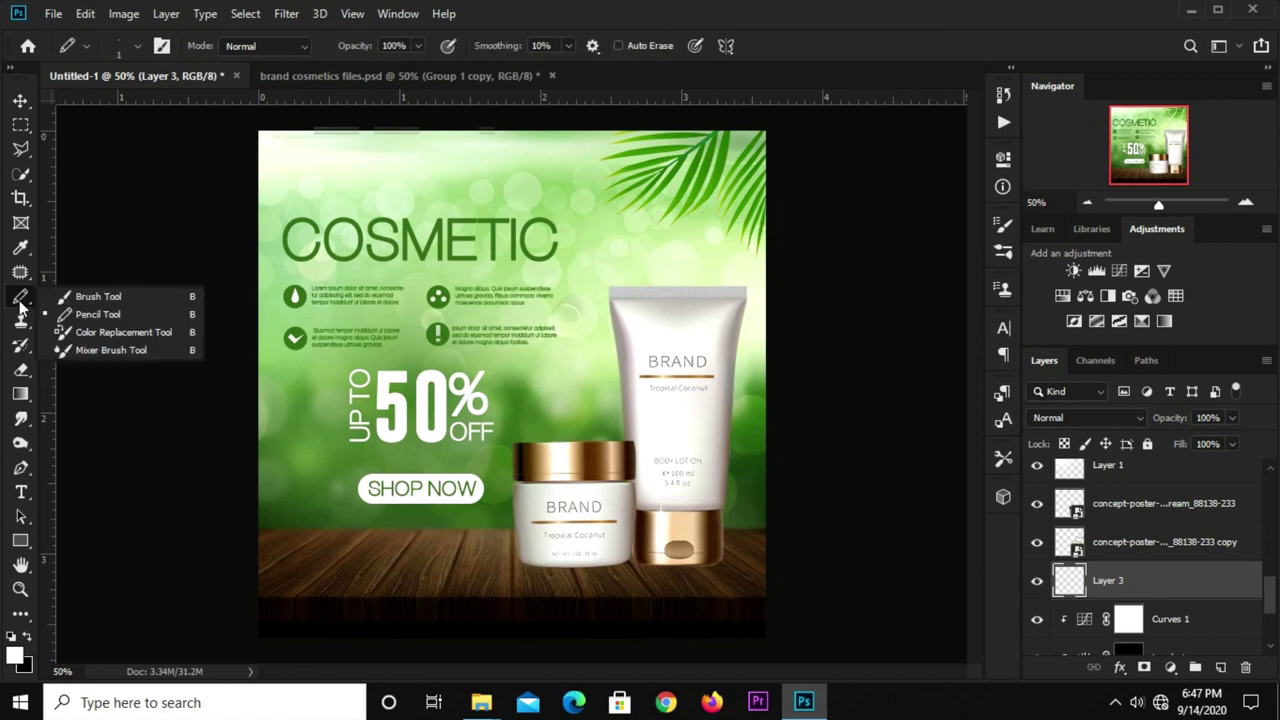
left_click(90, 297)
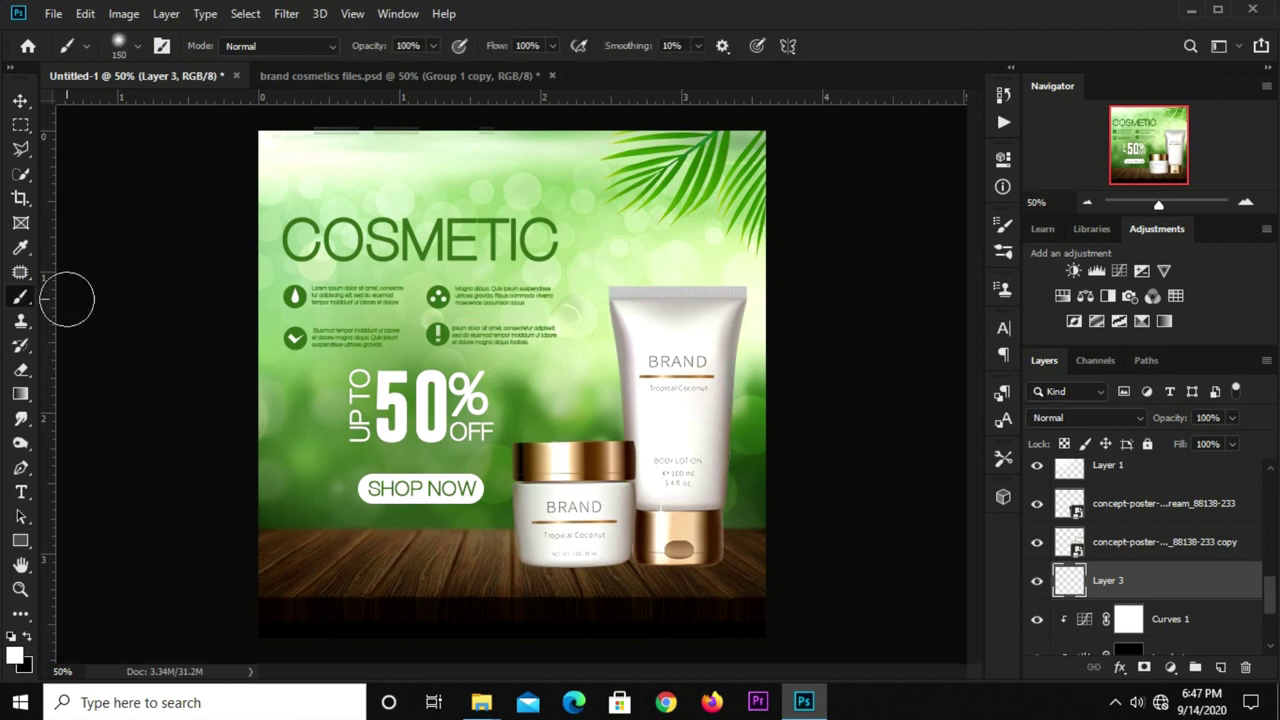
left_click(1000, 228)
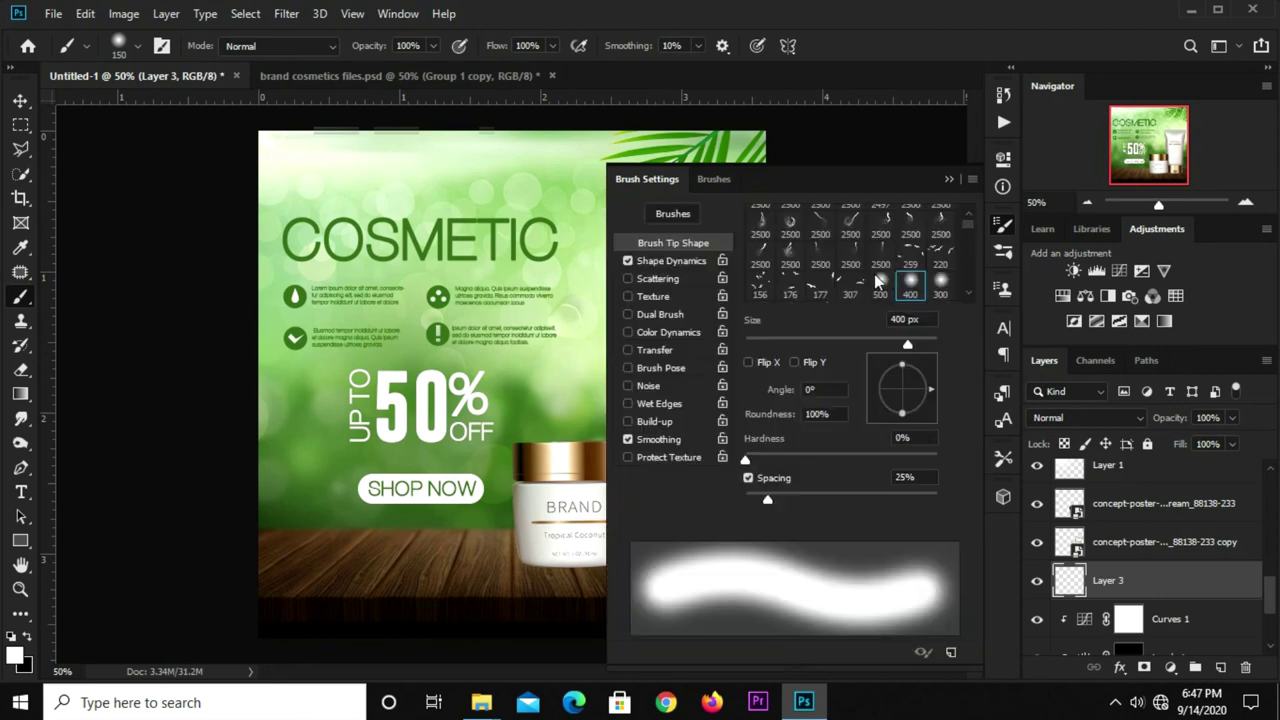
left_click(835, 414)
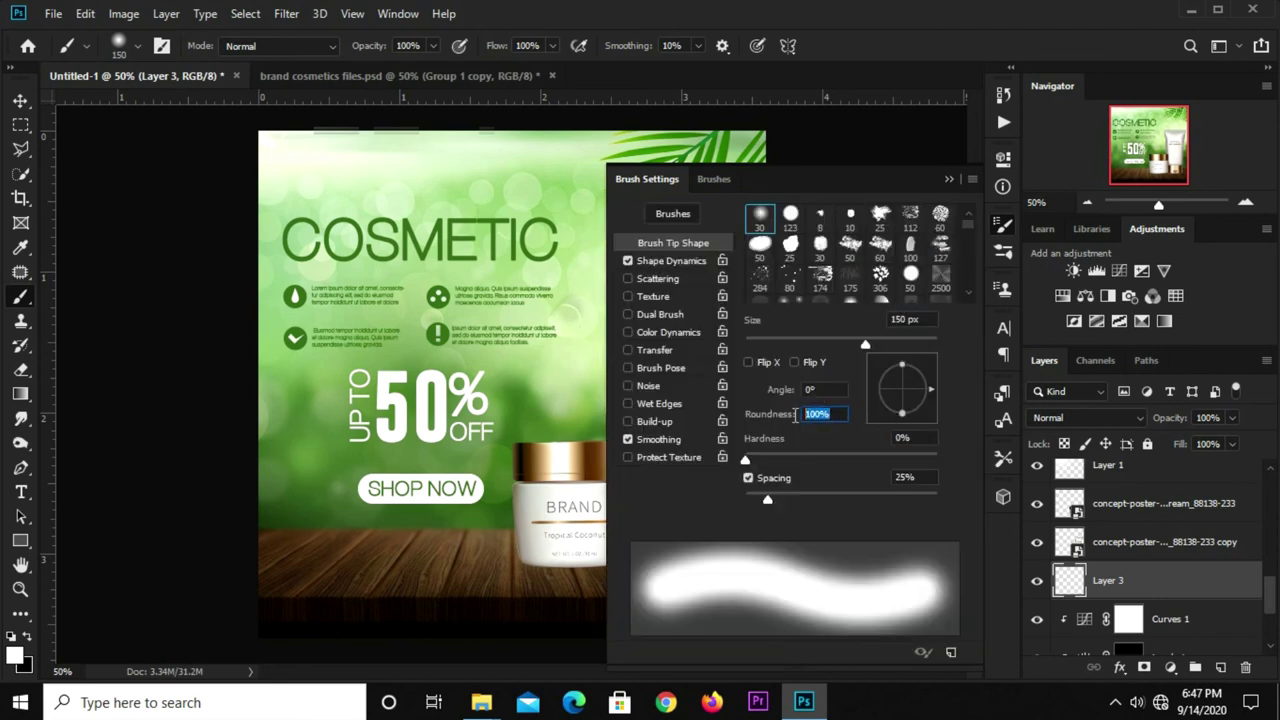
type("11")
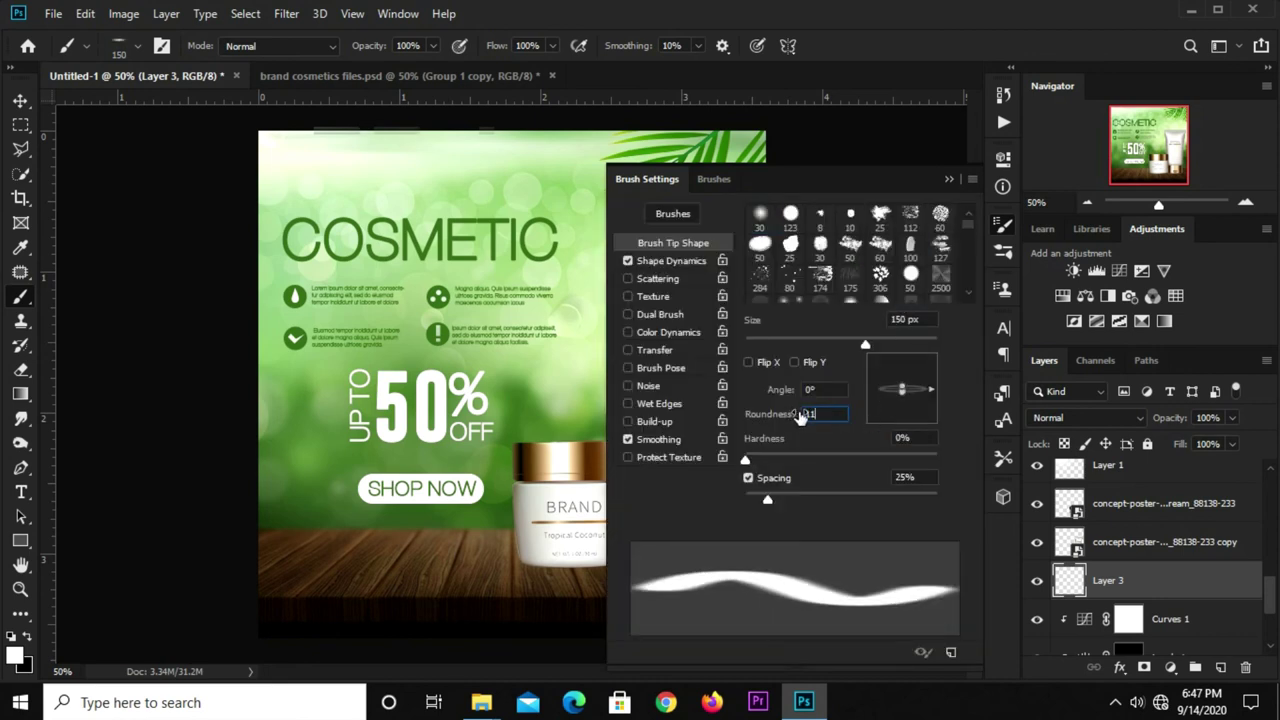
left_click(948, 179)
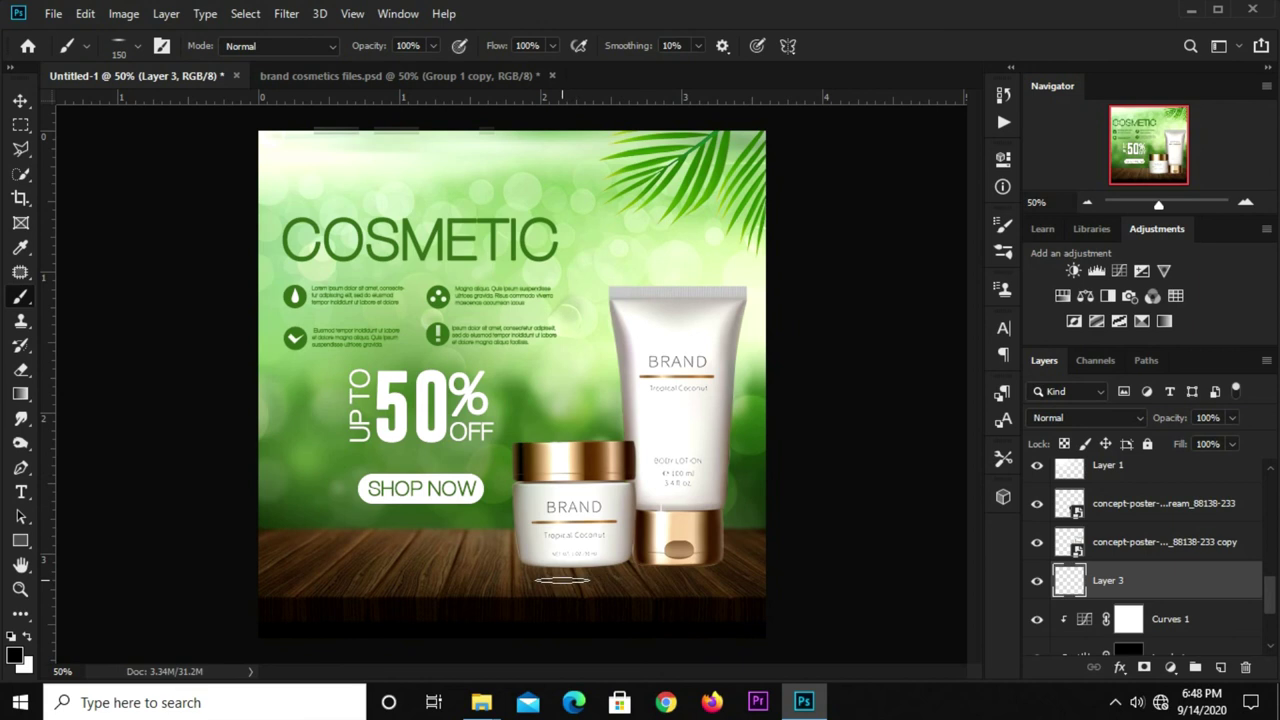
Set the brush to 400 px and stamp a dark elliptical shadow under the products
key("bracketright")
key("bracketright")
key("bracketright")
key("bracketright")
key("bracketright")
key("bracketright")
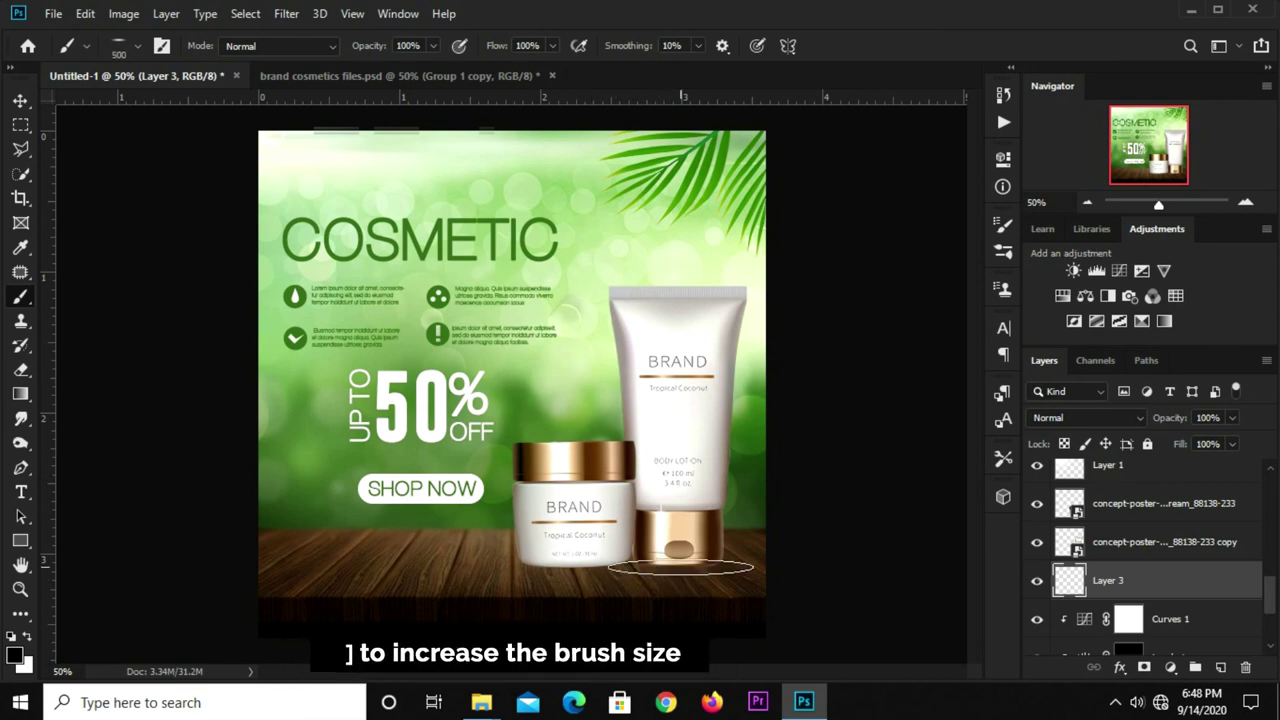
key("bracketleft")
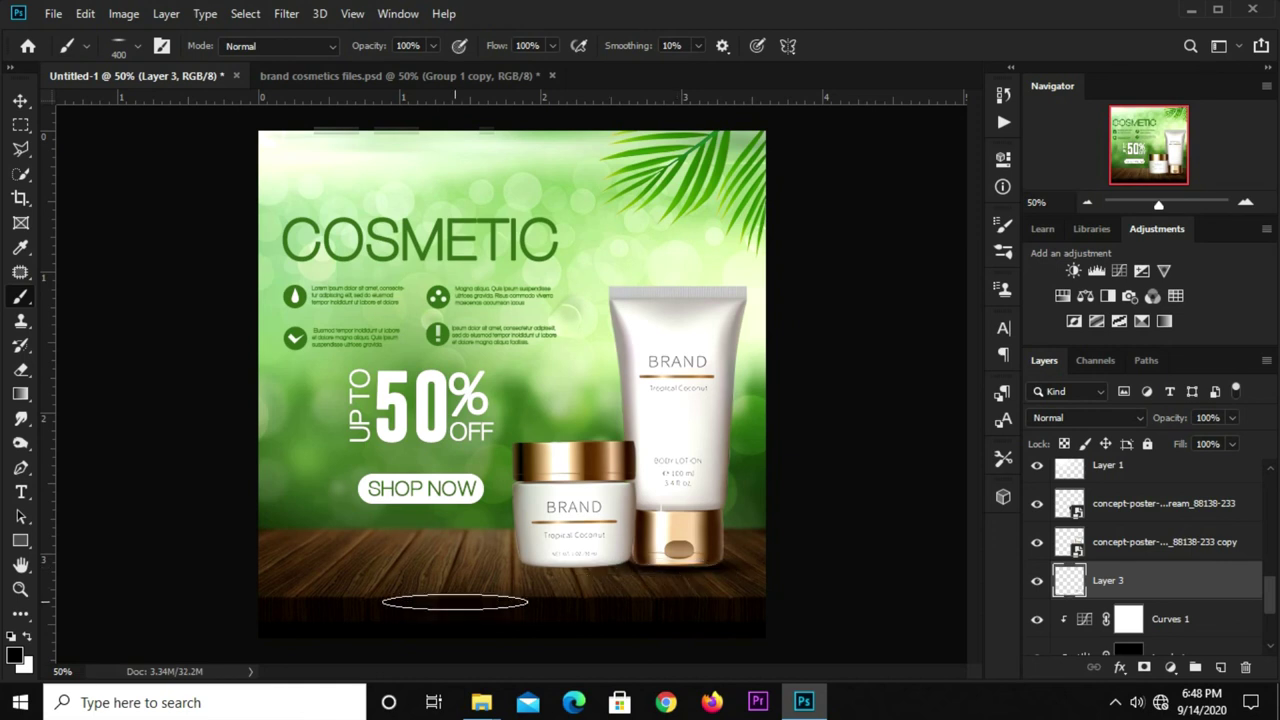
key("v")
key("b")
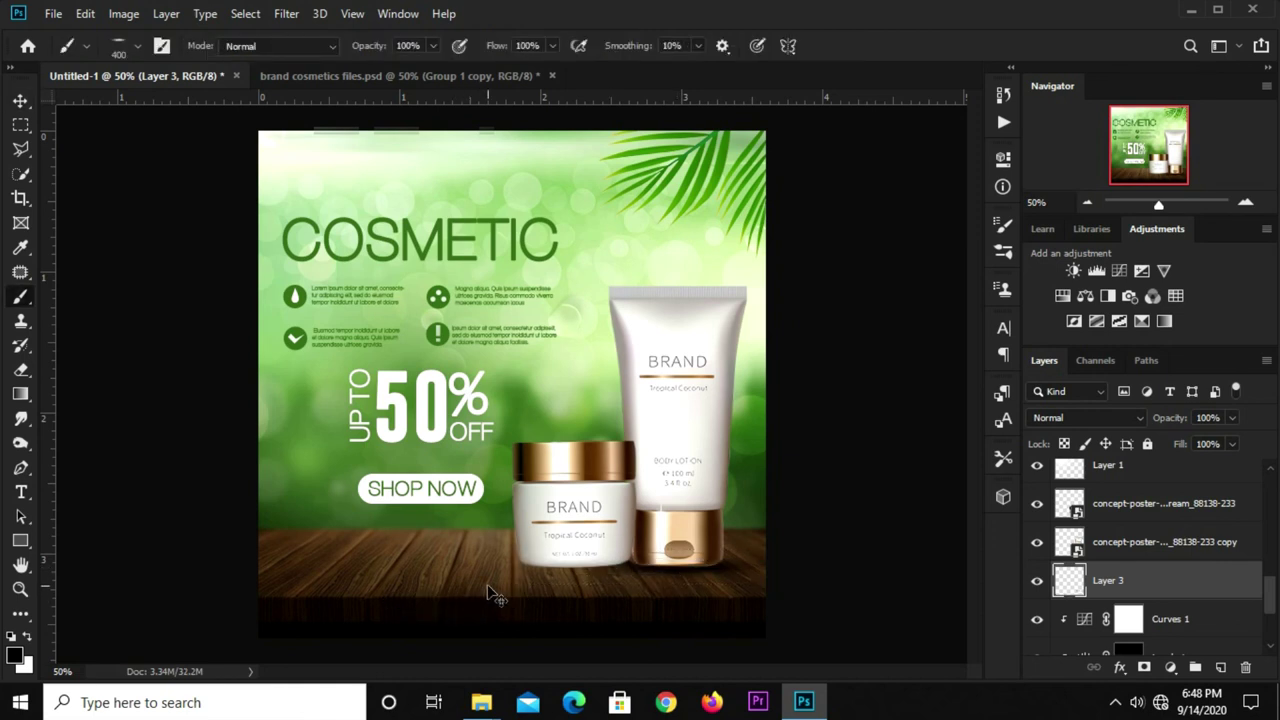
left_click(570, 567)
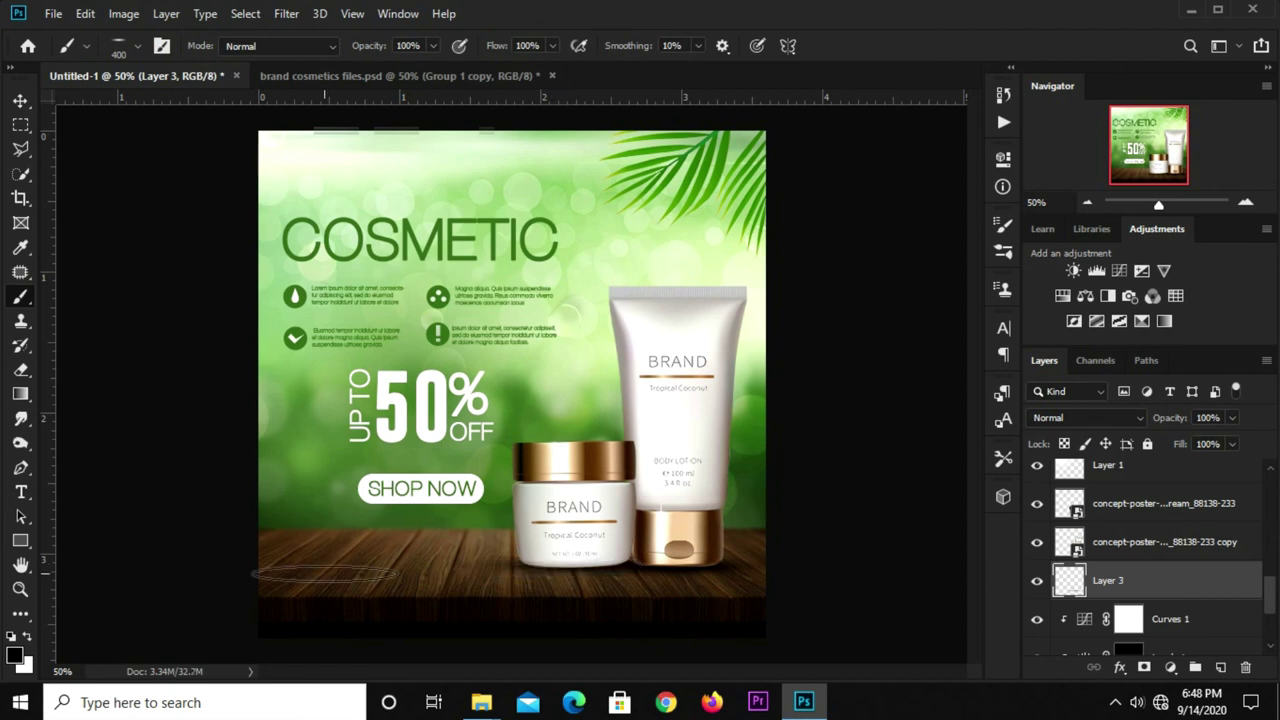
Select Layer 3 and lower its opacity to soften the shadow
key("v")
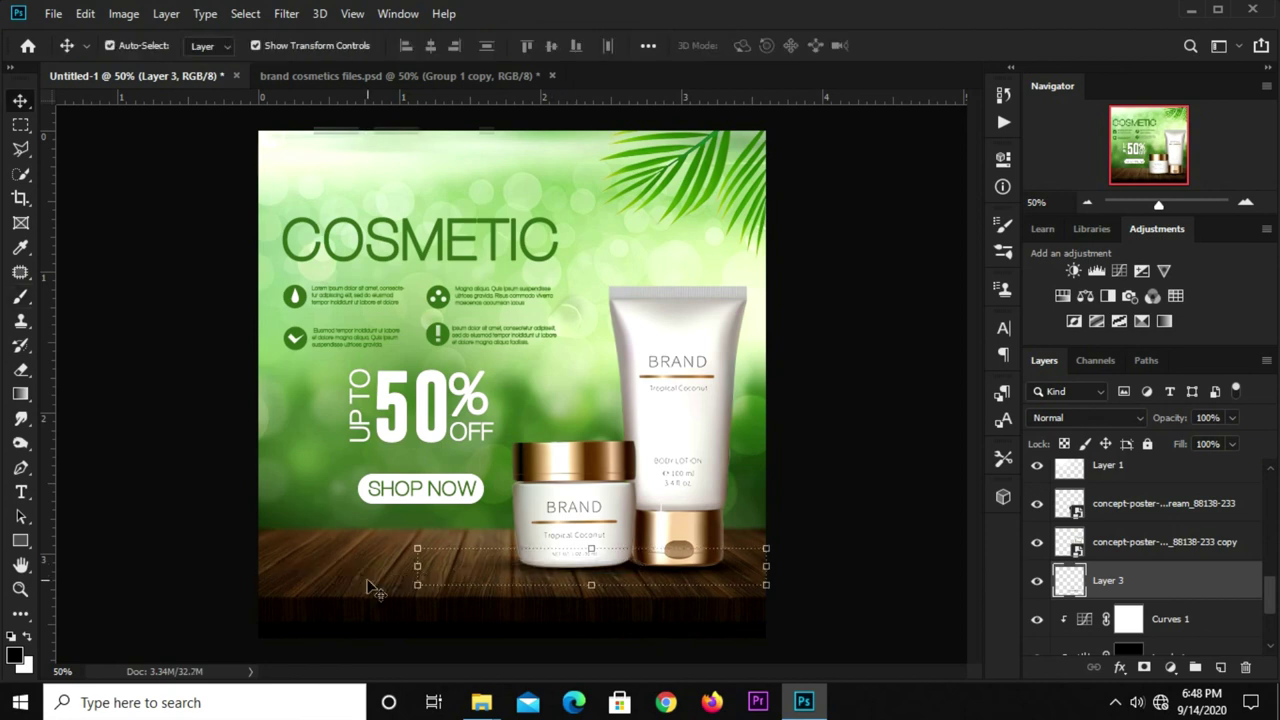
left_click(812, 556)
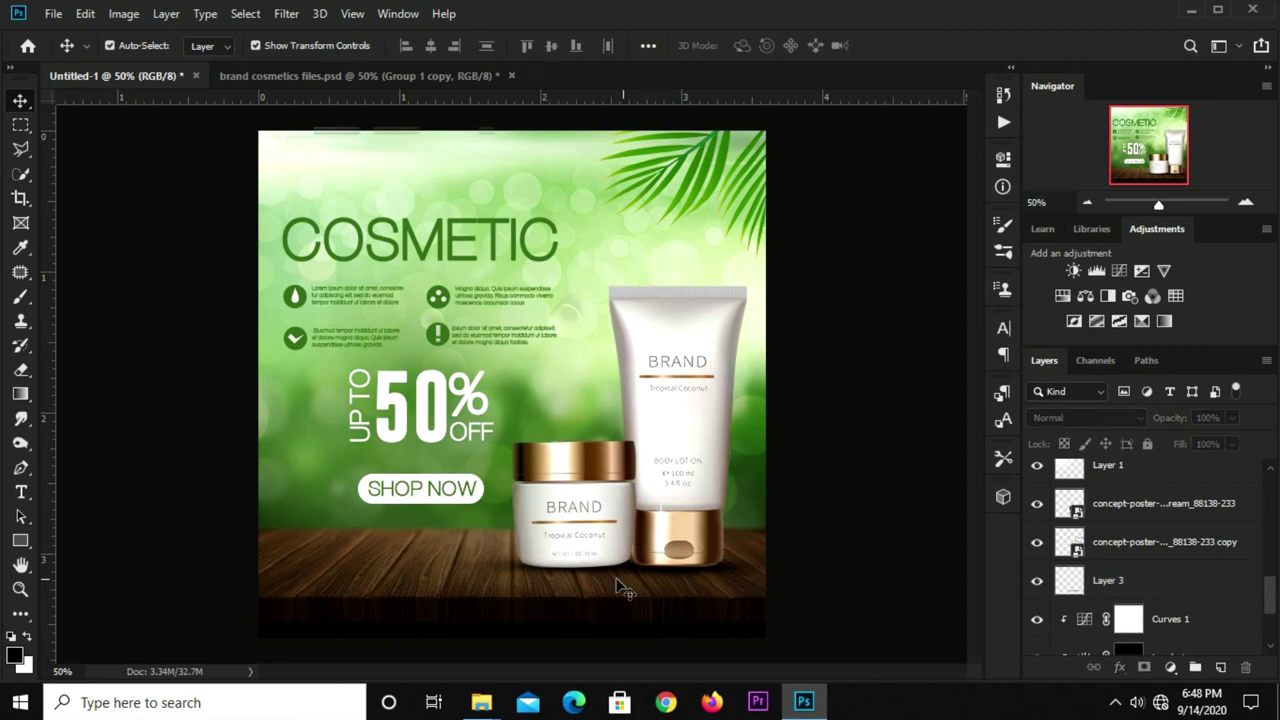
left_click(670, 575)
left_click(955, 590)
left_click(1130, 580)
left_click(1231, 418)
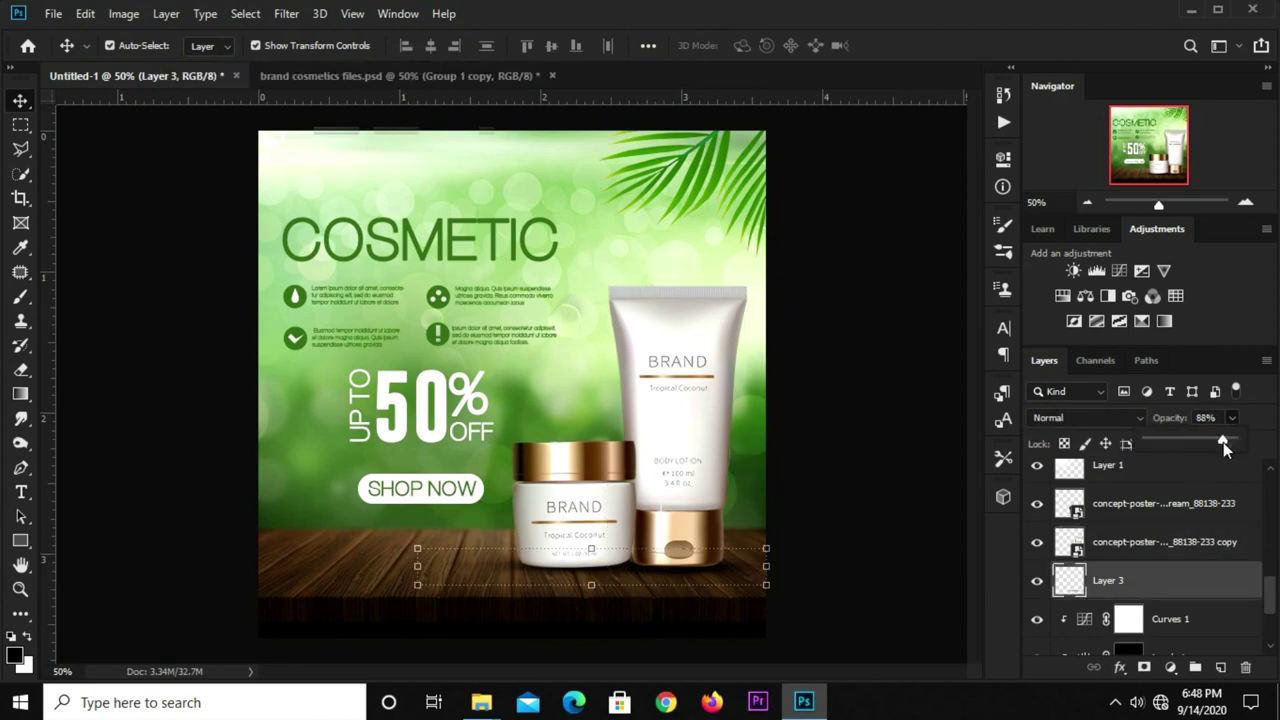
left_click(857, 476)
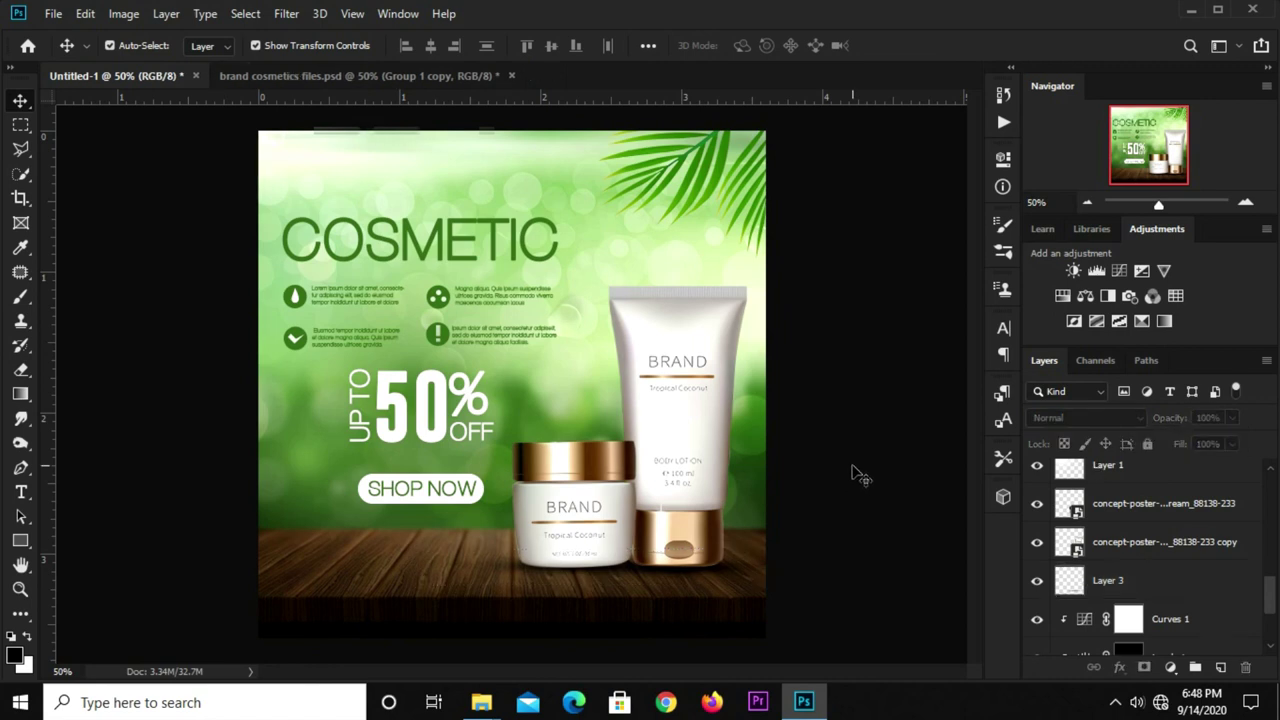
Add a Curves adjustment layer with the RGB curve pulled down to darken midtones slightly
scroll(1204, 563, "down", 1)
scroll(1158, 643, "up", 3)
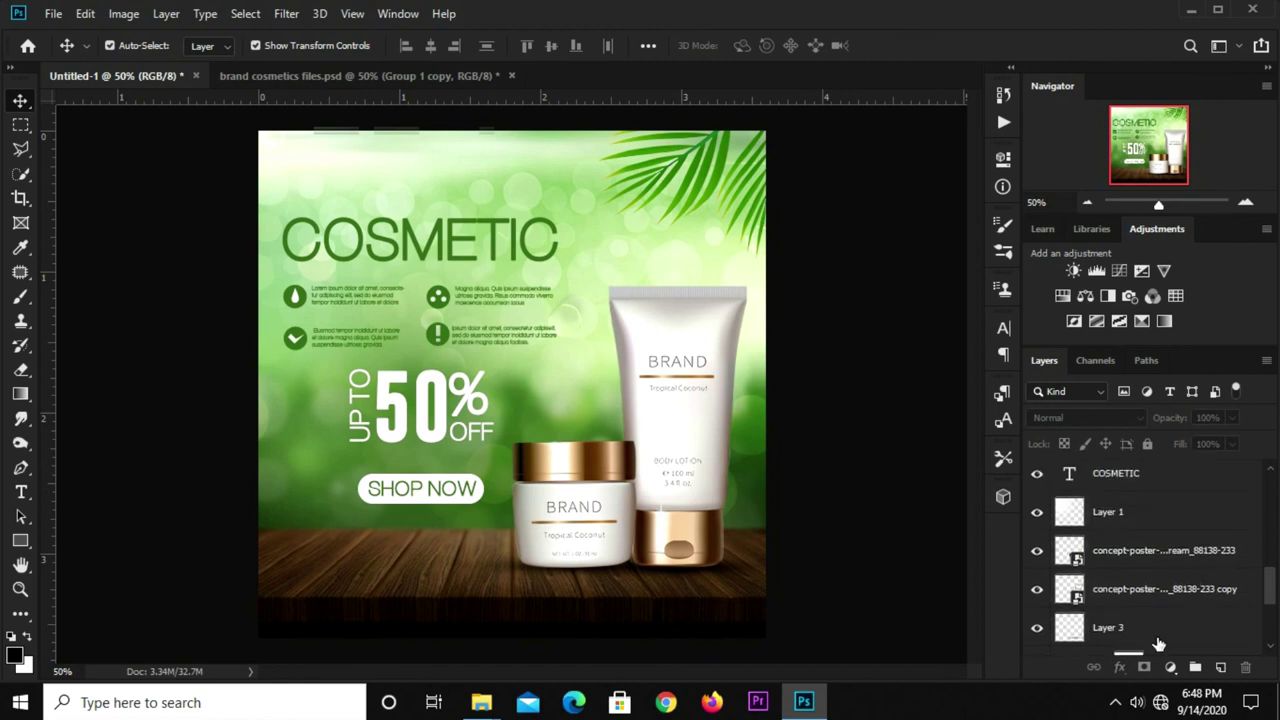
left_click(1165, 668)
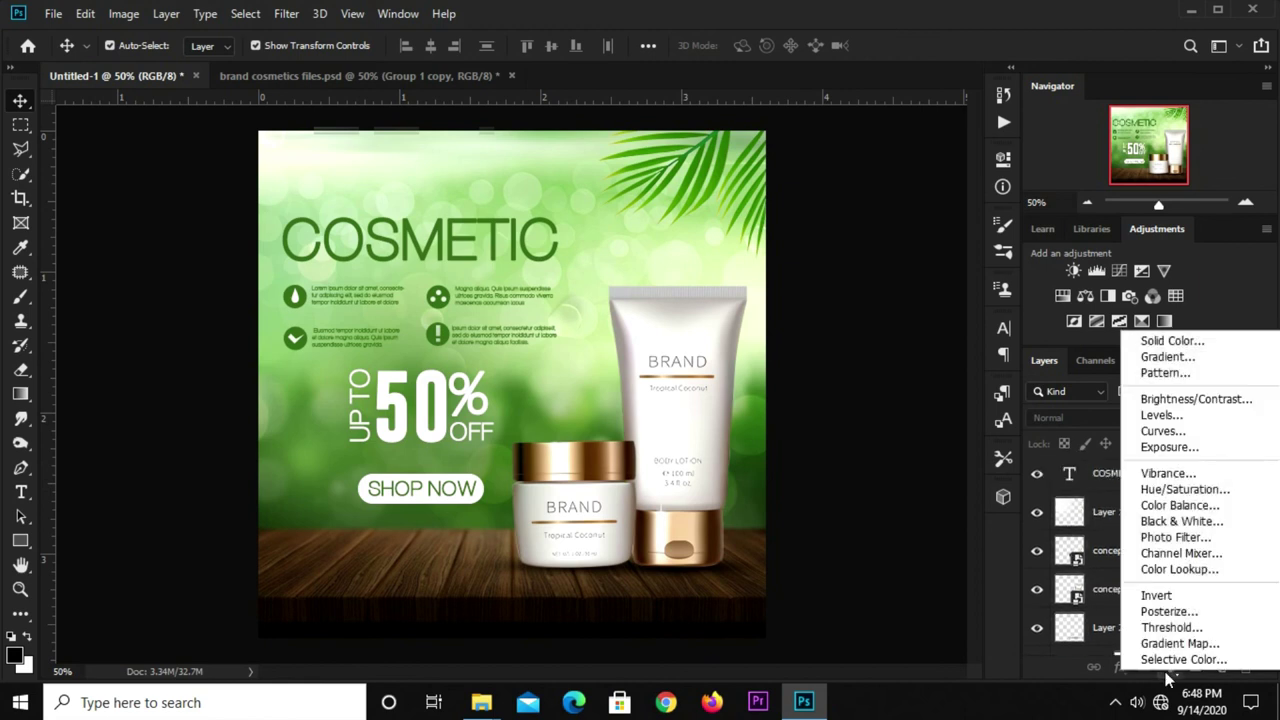
left_click(1176, 432)
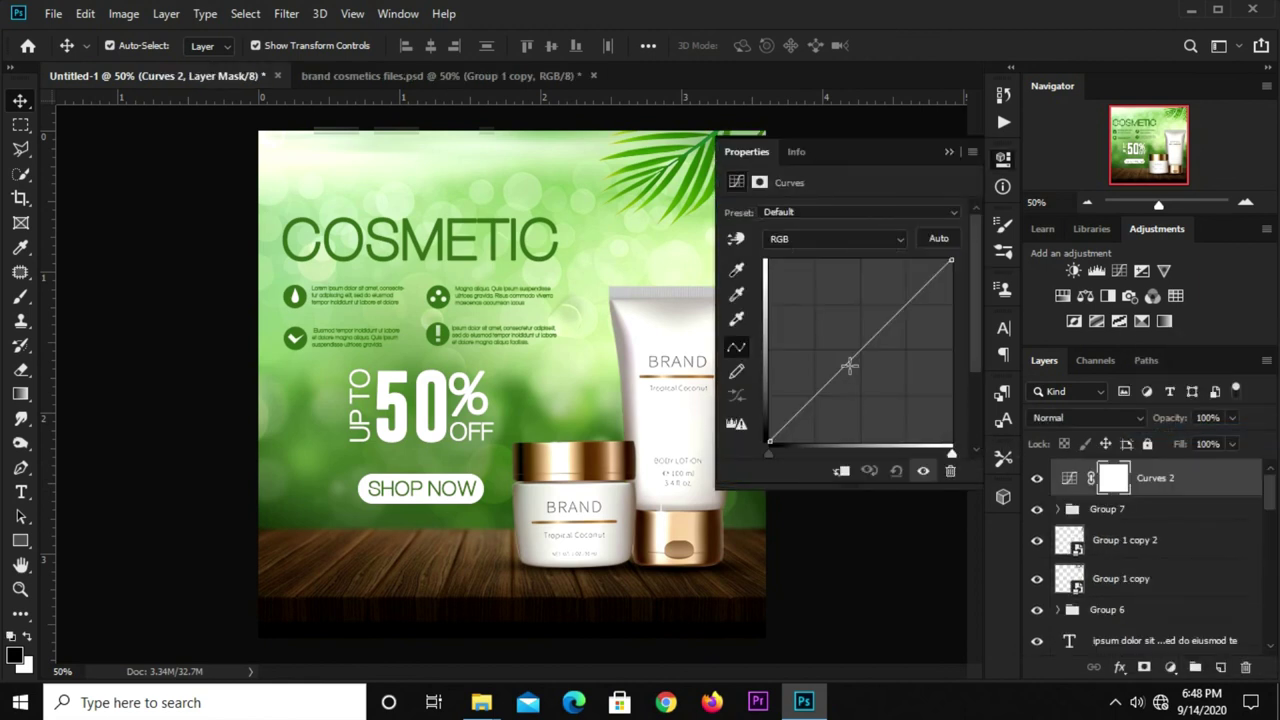
left_click_drag(842, 368, 835, 387)
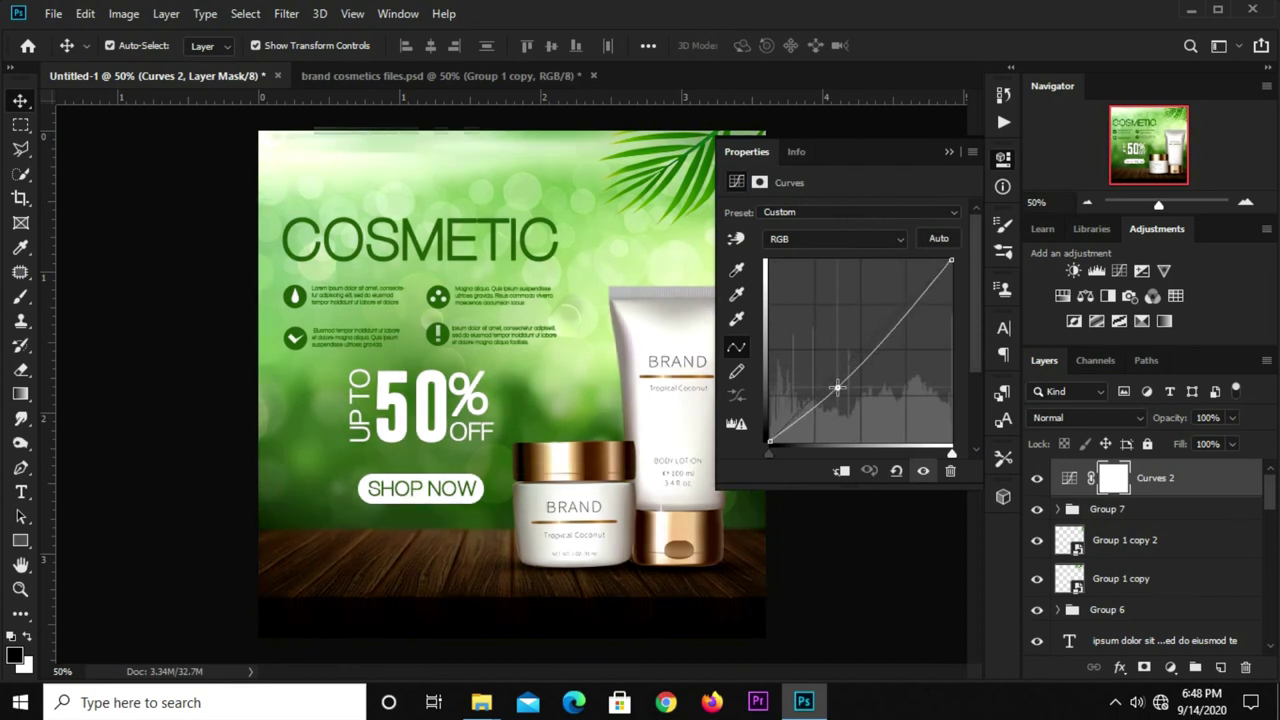
left_click_drag(835, 388, 831, 390)
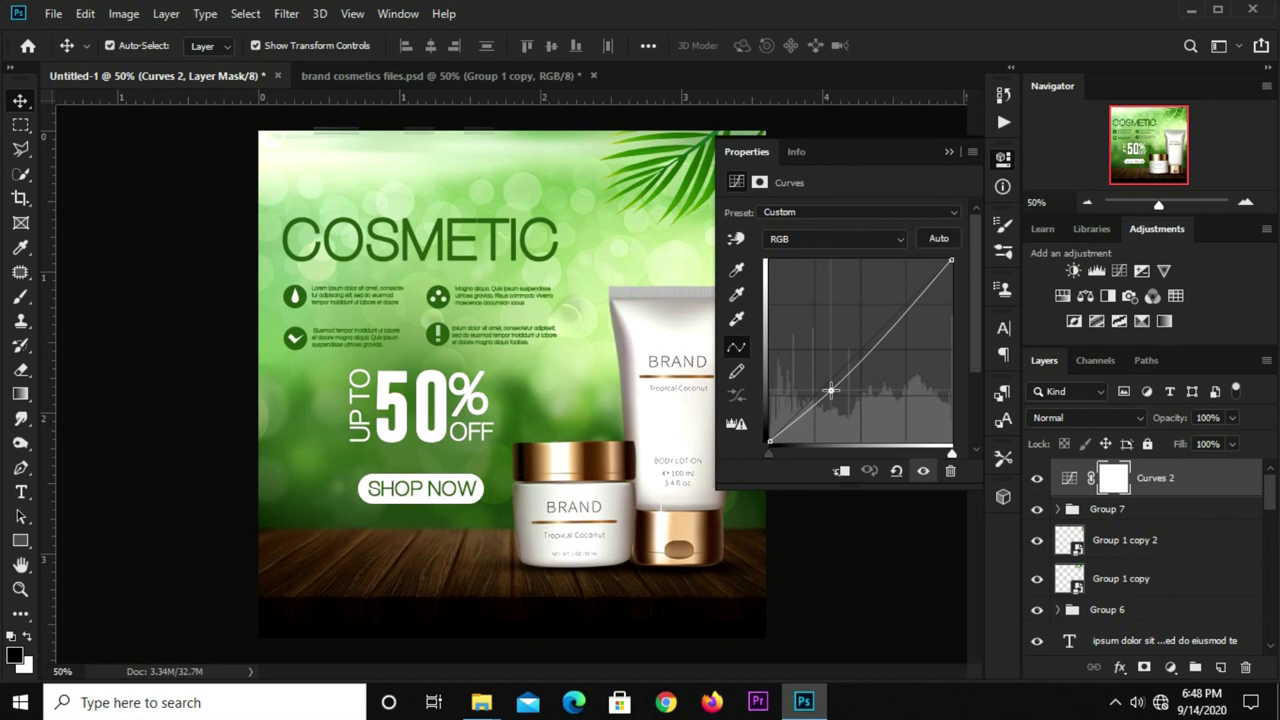
left_click(947, 151)
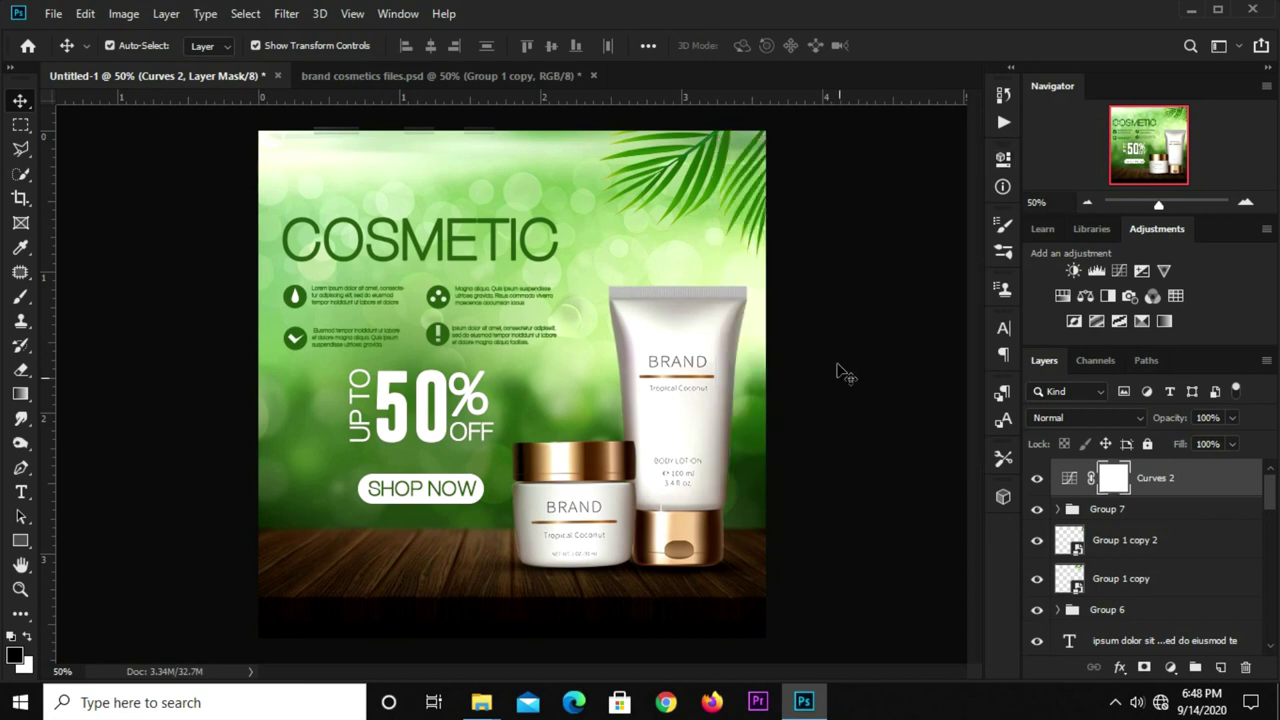
left_click(1036, 478)
left_click(1036, 478)
left_click(833, 377)
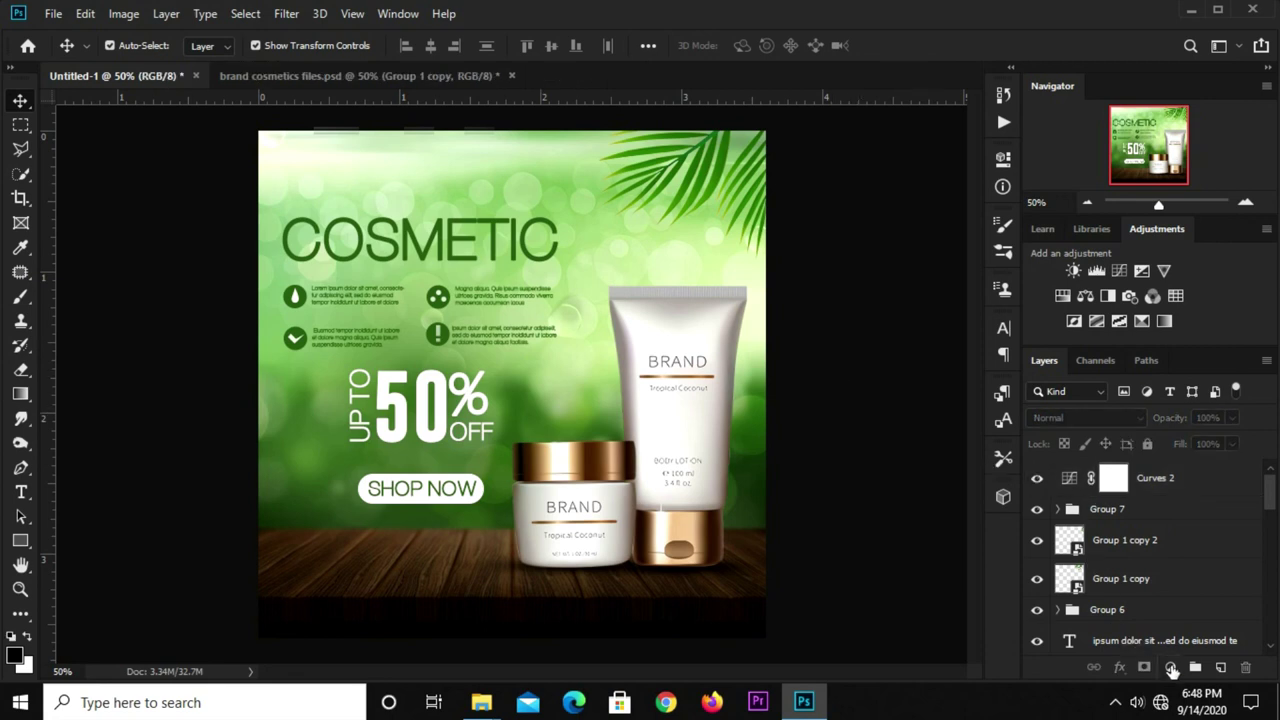
Add a Brightness/Contrast adjustment with brightness 6 and contrast raised to about 58
left_click(1171, 667)
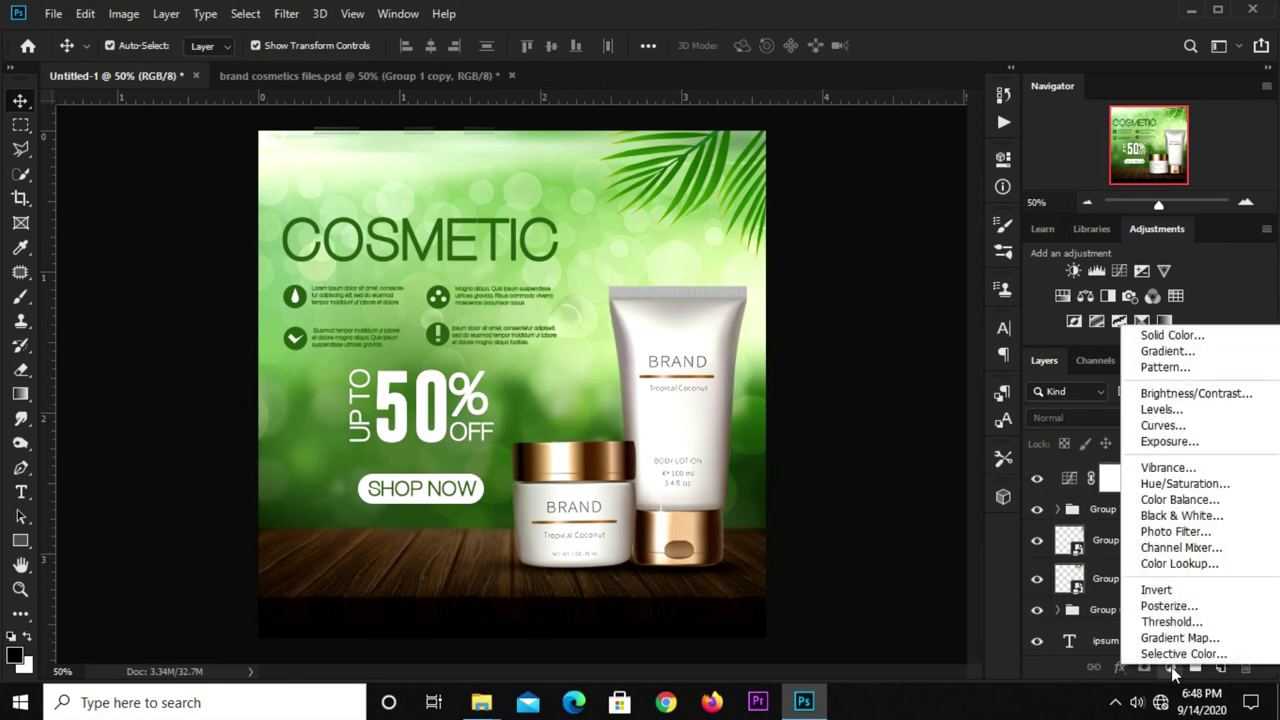
left_click(1190, 395)
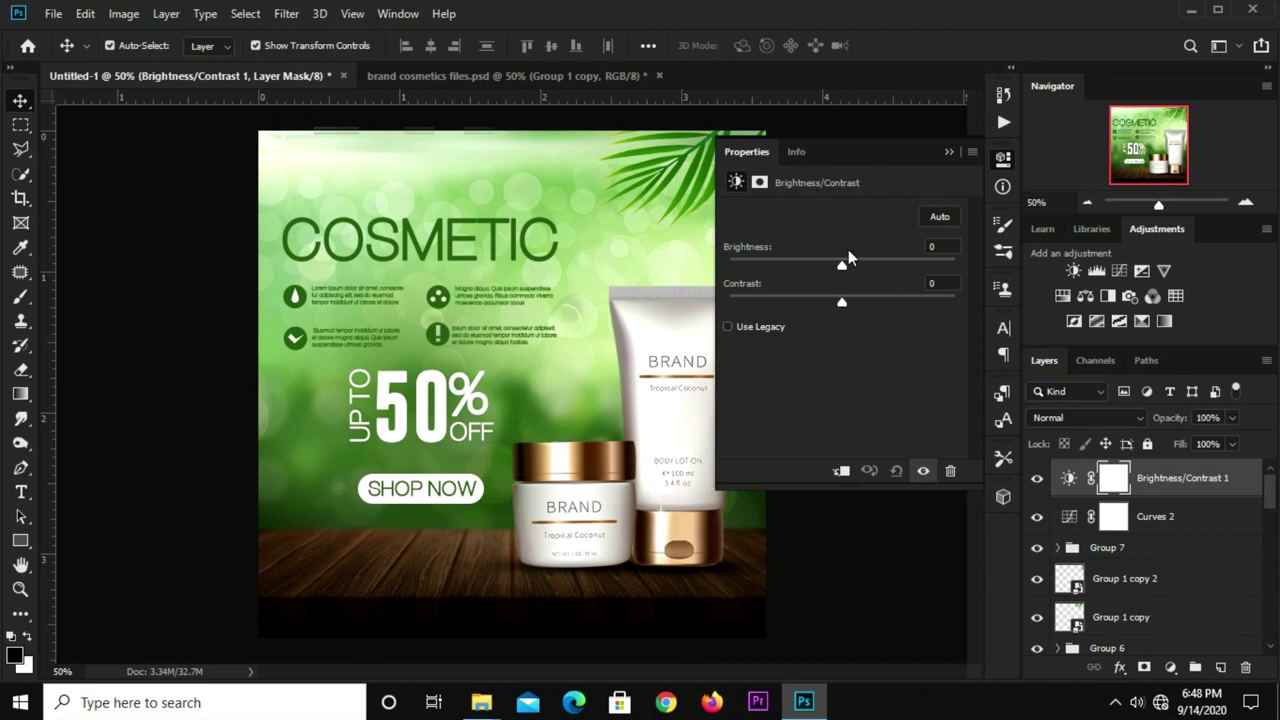
left_click_drag(845, 262, 850, 265)
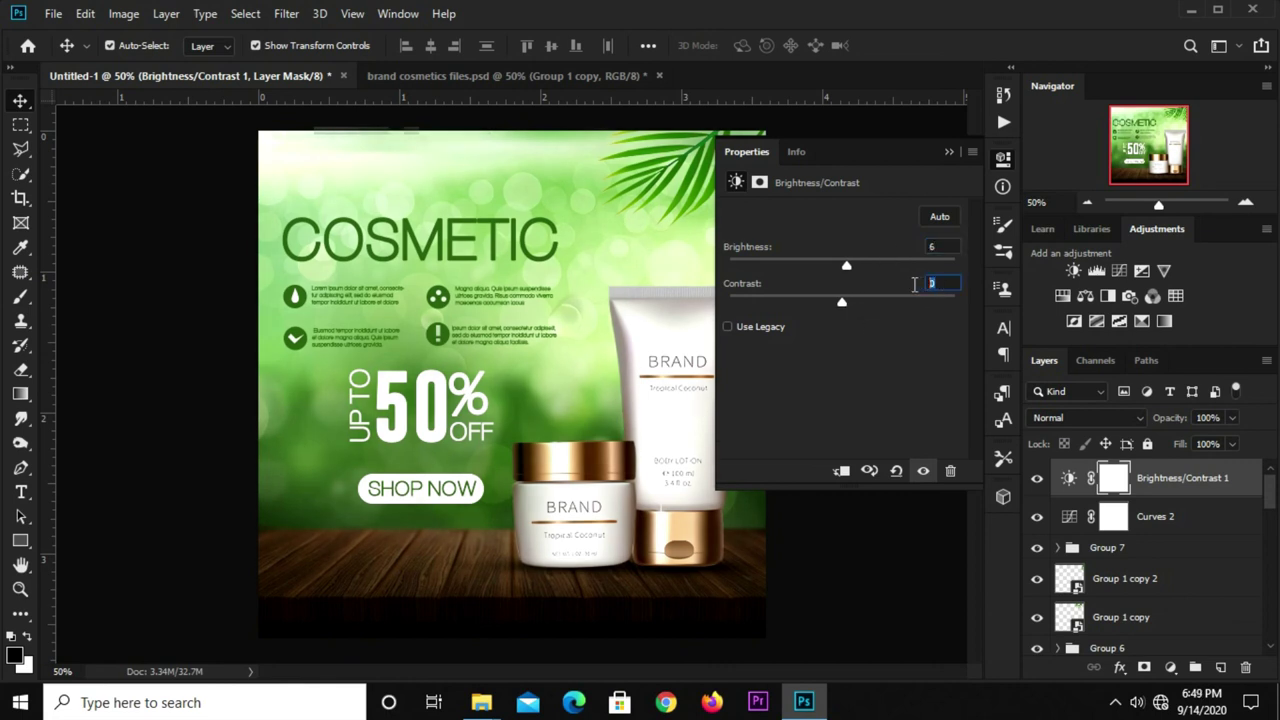
left_click_drag(877, 300, 885, 300)
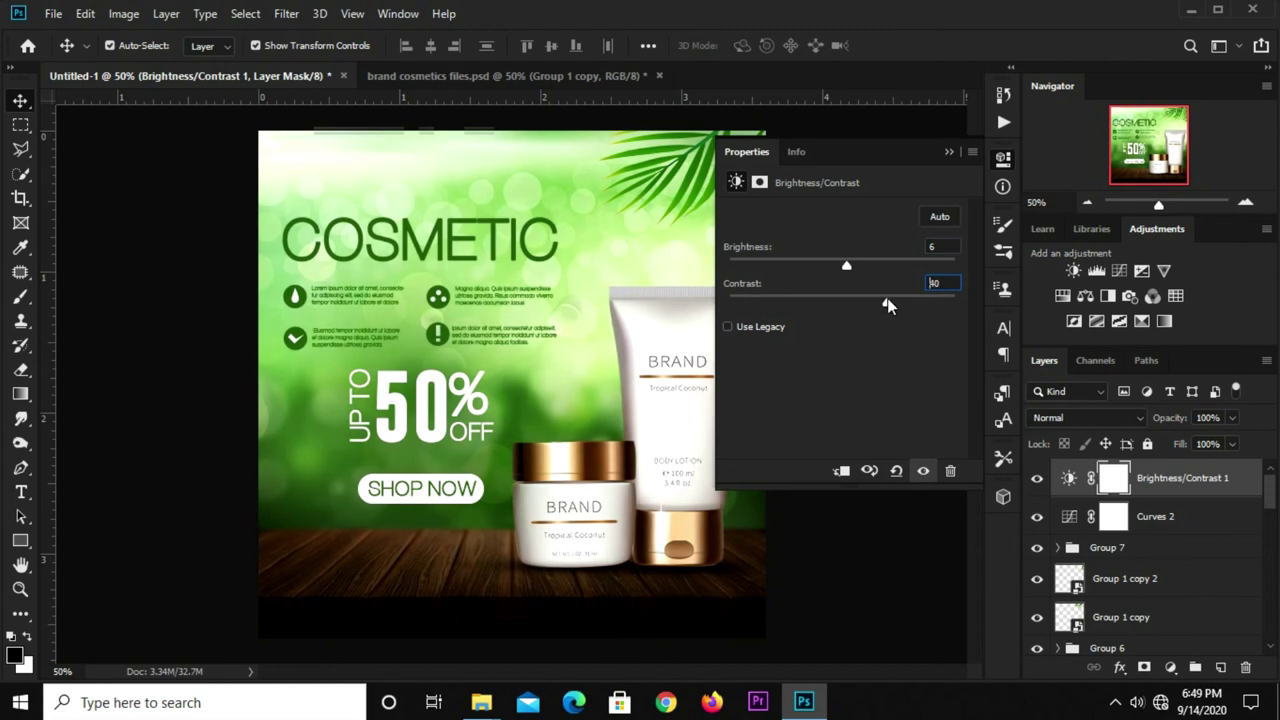
left_click_drag(885, 299, 897, 296)
left_click_drag(903, 311, 908, 304)
left_click(949, 152)
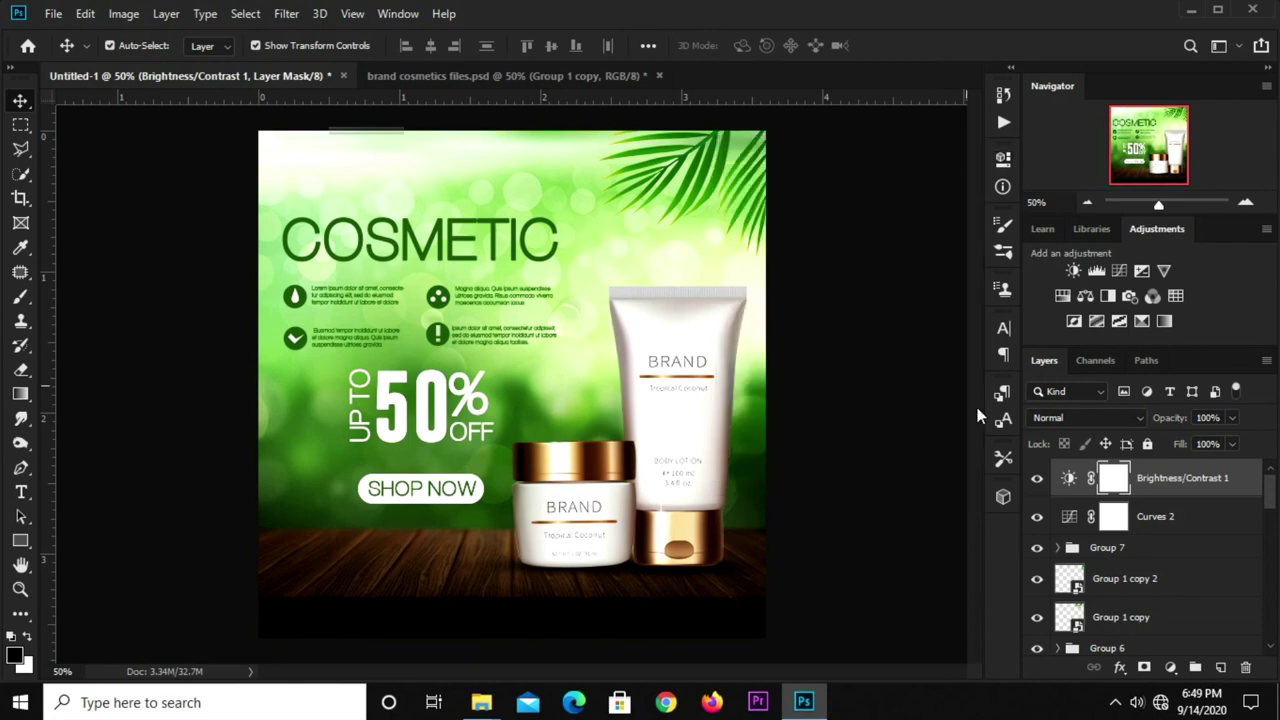
left_click(1036, 479)
left_click(20, 394)
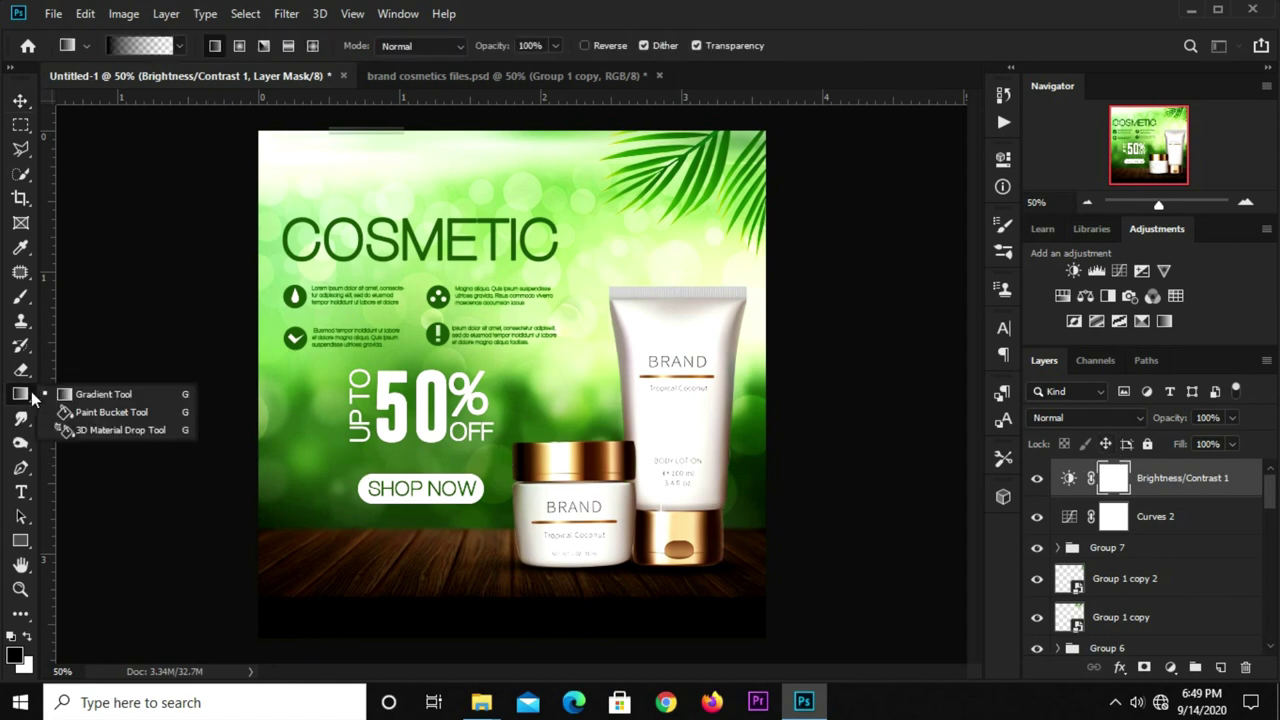
Select the Gradient Tool with the Foreground to Transparent preset
left_click(81, 392)
scroll(490, 370, "down", 1)
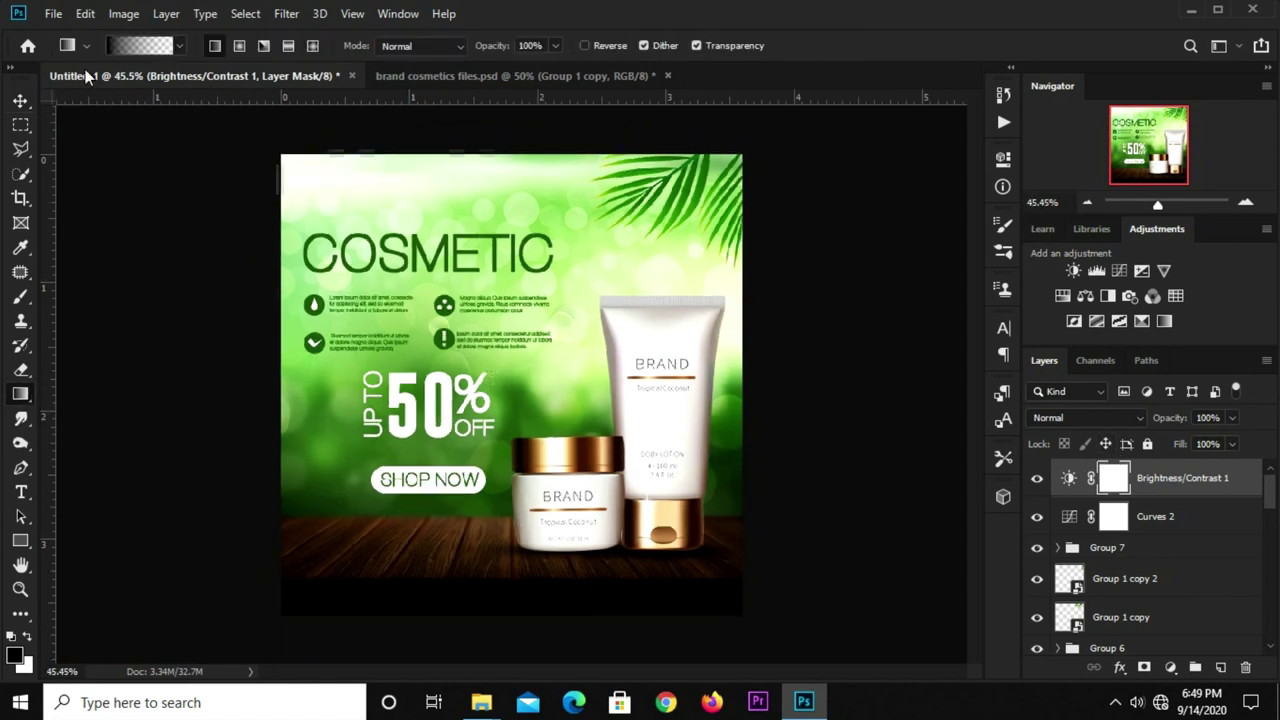
left_click(160, 46)
left_click_drag(692, 264, 563, 265)
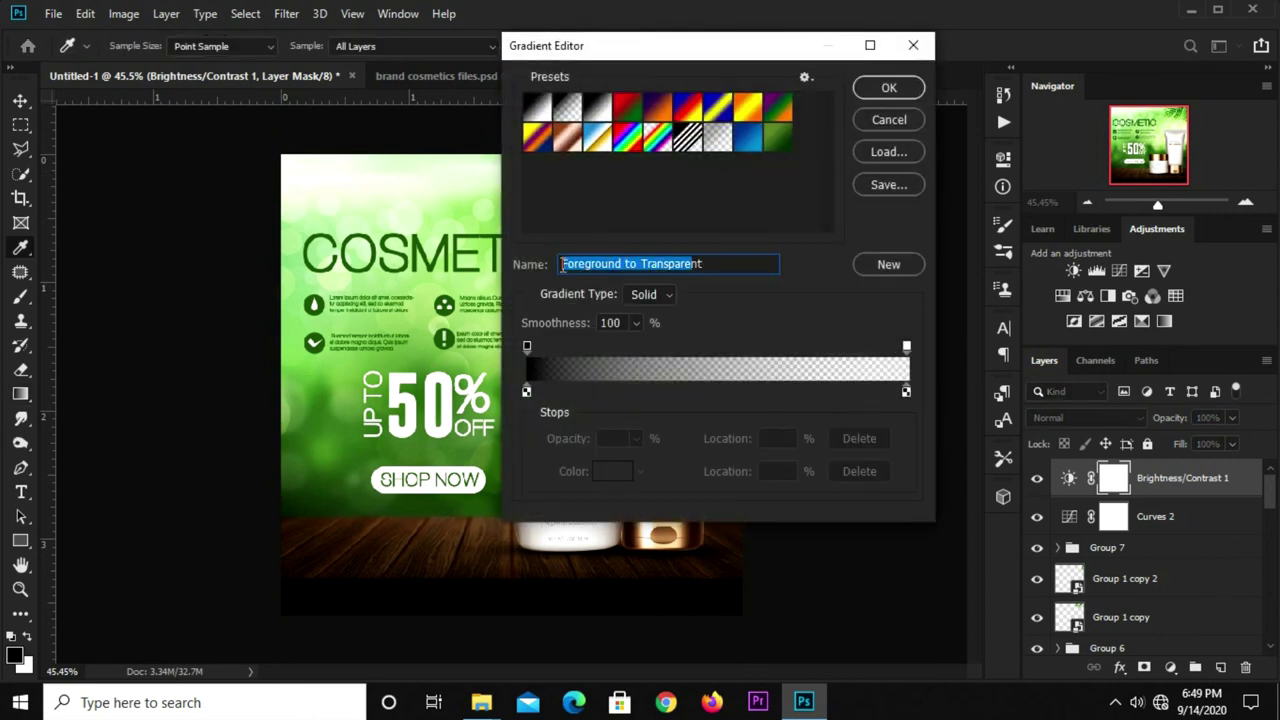
left_click(889, 88)
Draw a vertical gradient up from the bottom on the Brightness/Contrast mask
left_click_drag(474, 616, 471, 418)
left_click_drag(487, 616, 487, 510)
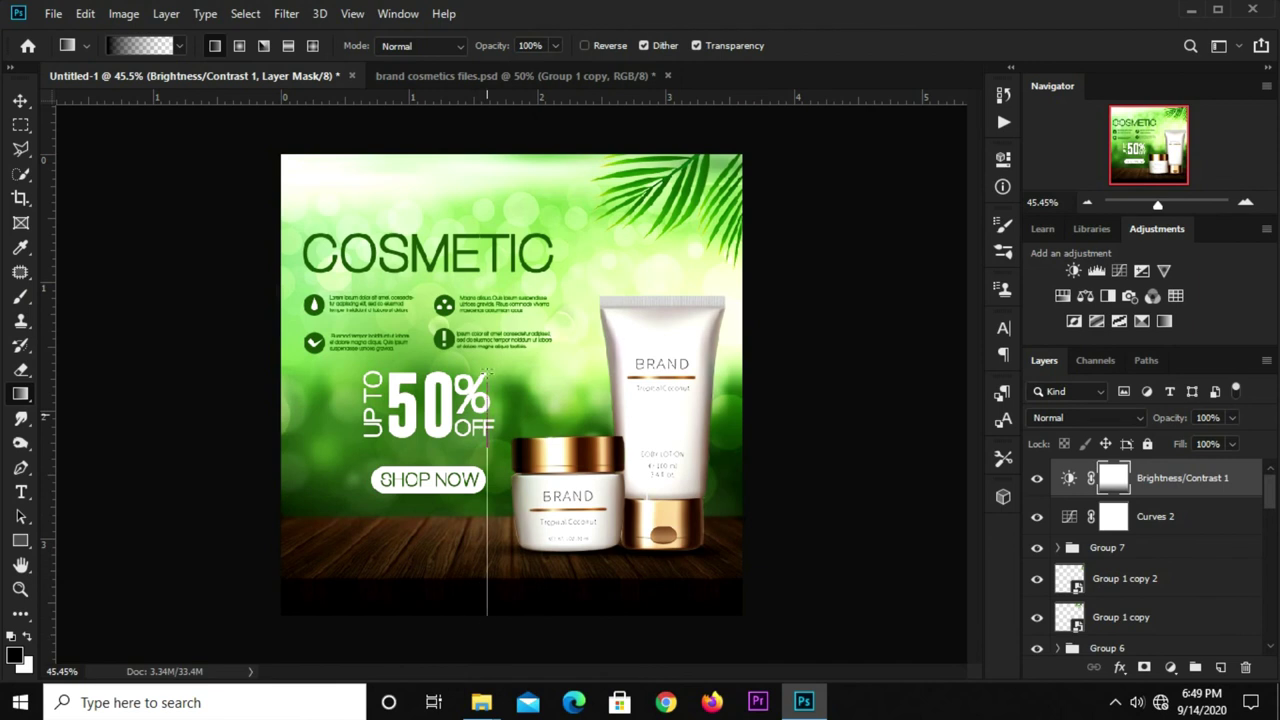
left_click_drag(493, 616, 495, 336)
key("v")
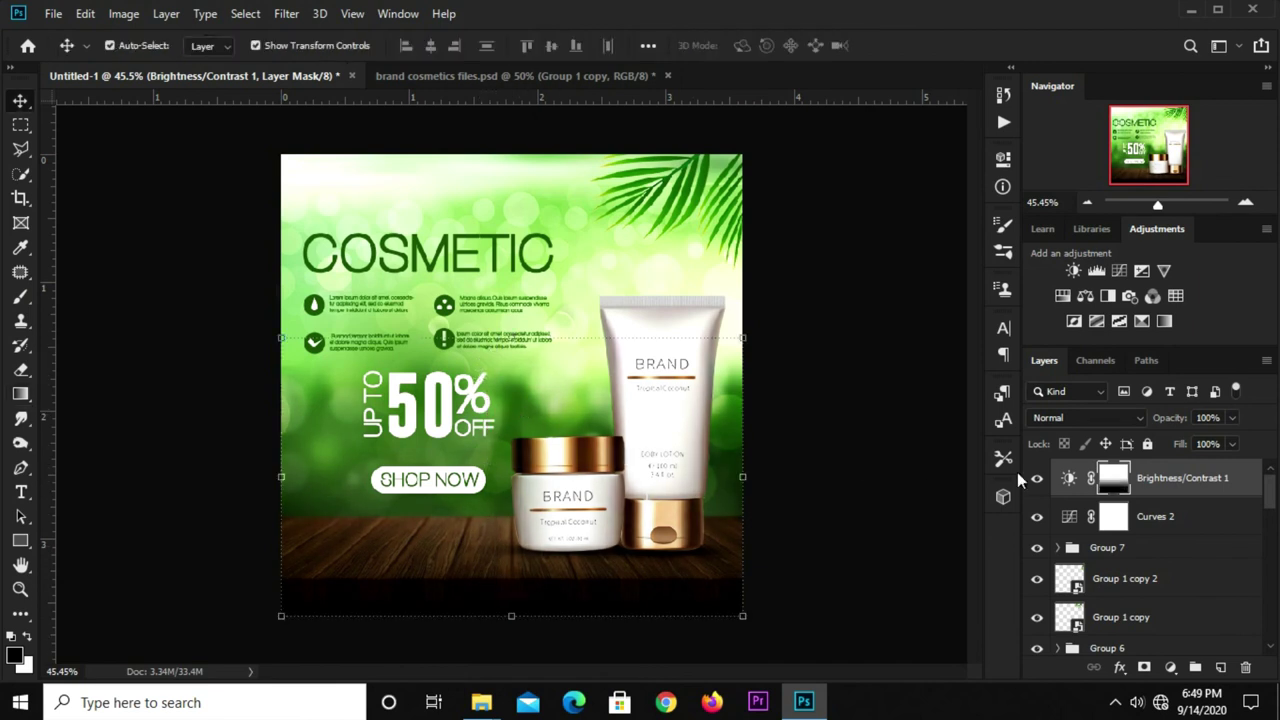
left_click(1038, 484)
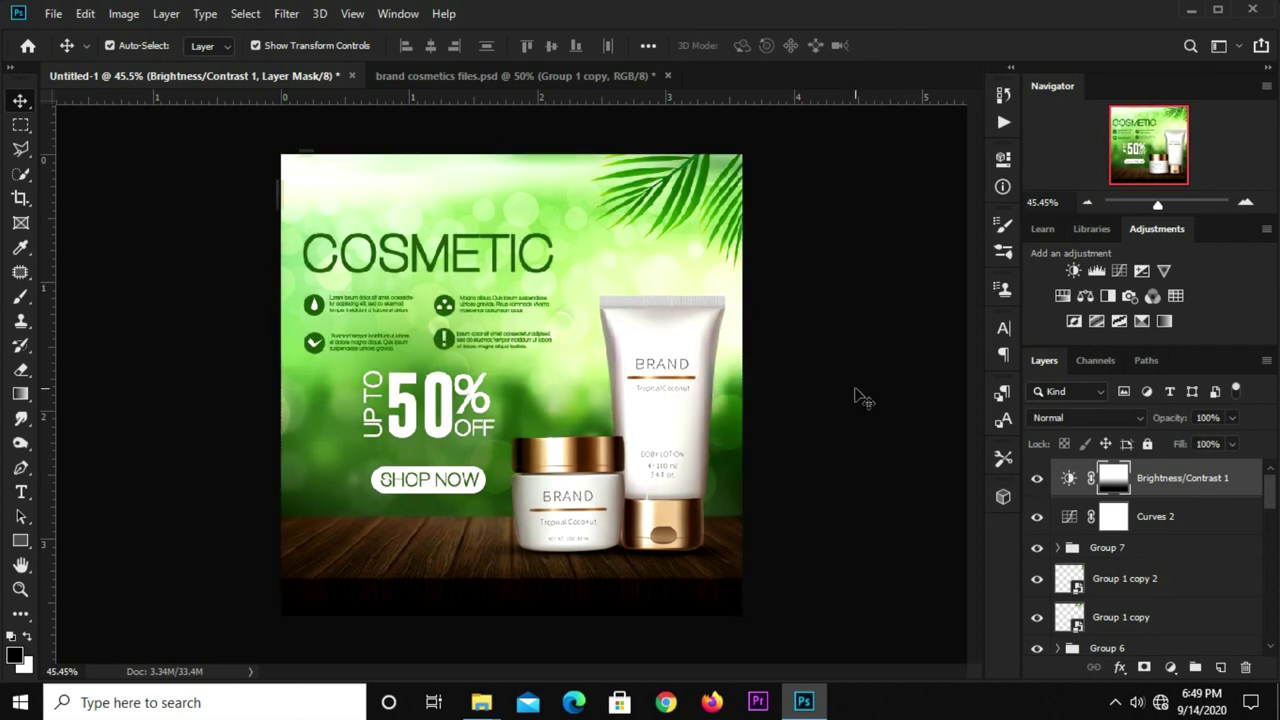
left_click(860, 398)
scroll(860, 398, "up", 2)
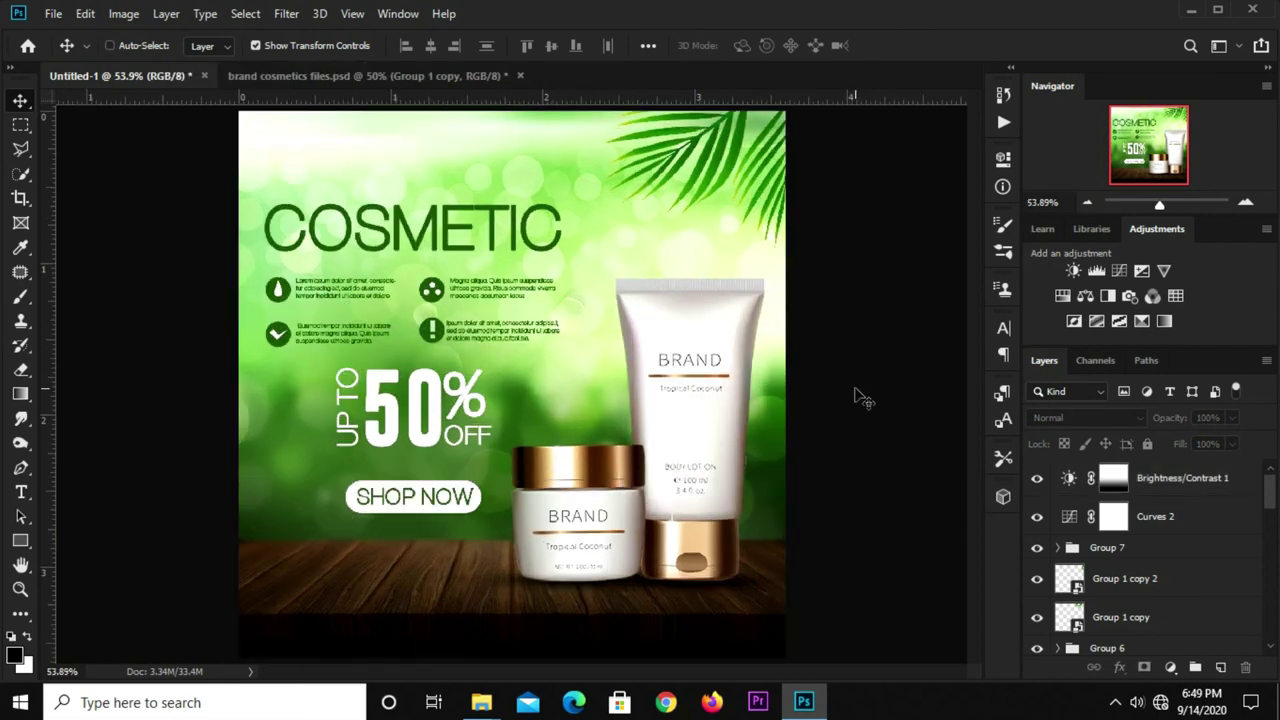
Zoom back to 50% and select the bokeh background image layer
key("ctrl+minus")
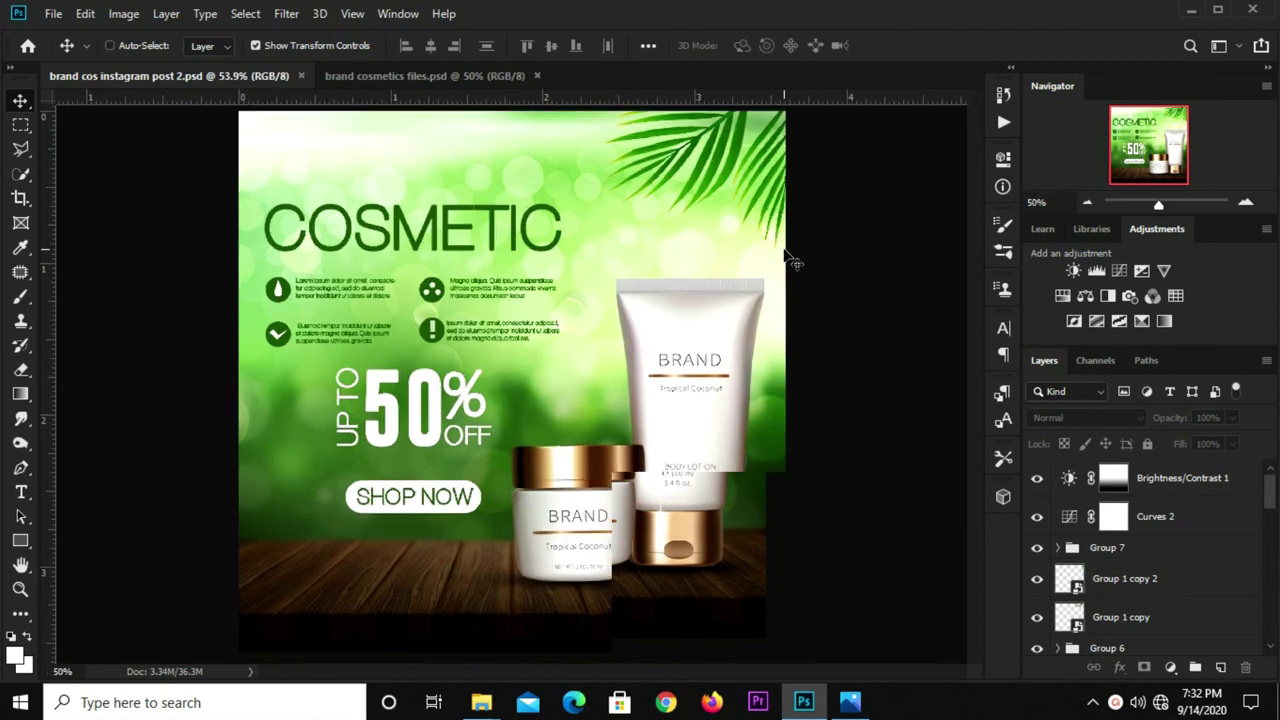
scroll(1140, 525, "down", 5)
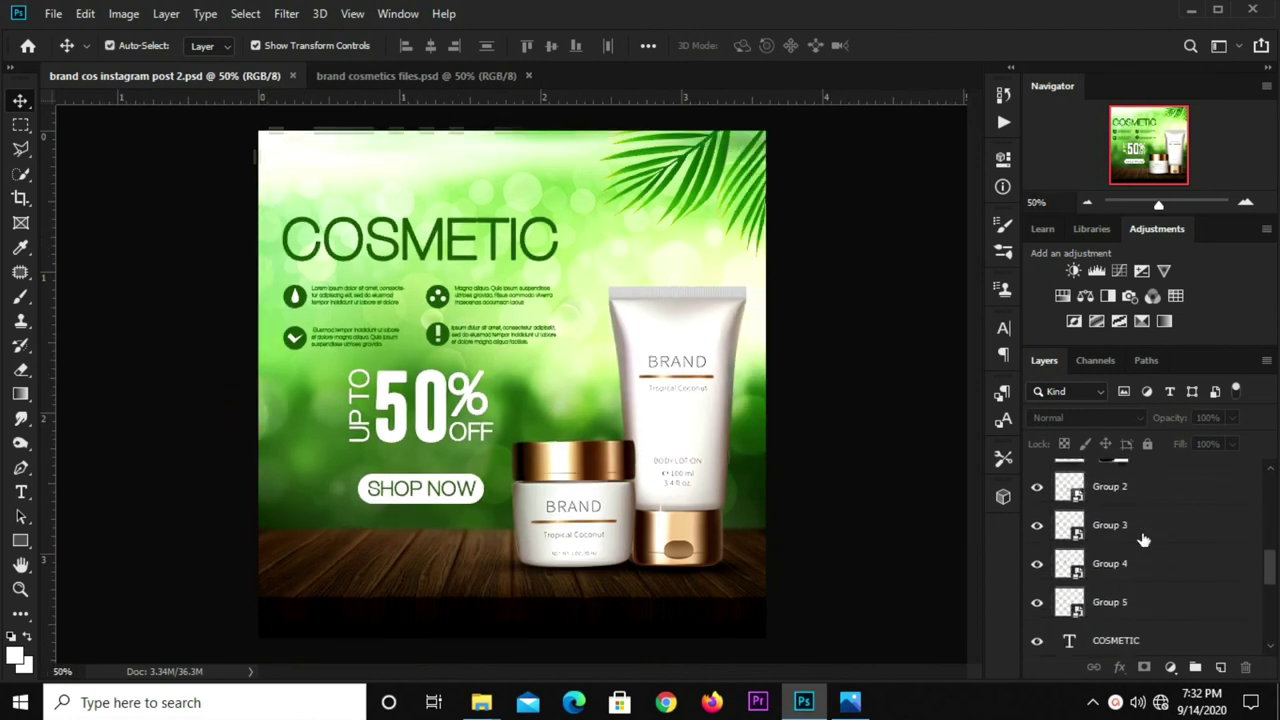
scroll(1141, 540, "down", 5)
left_click(1133, 600)
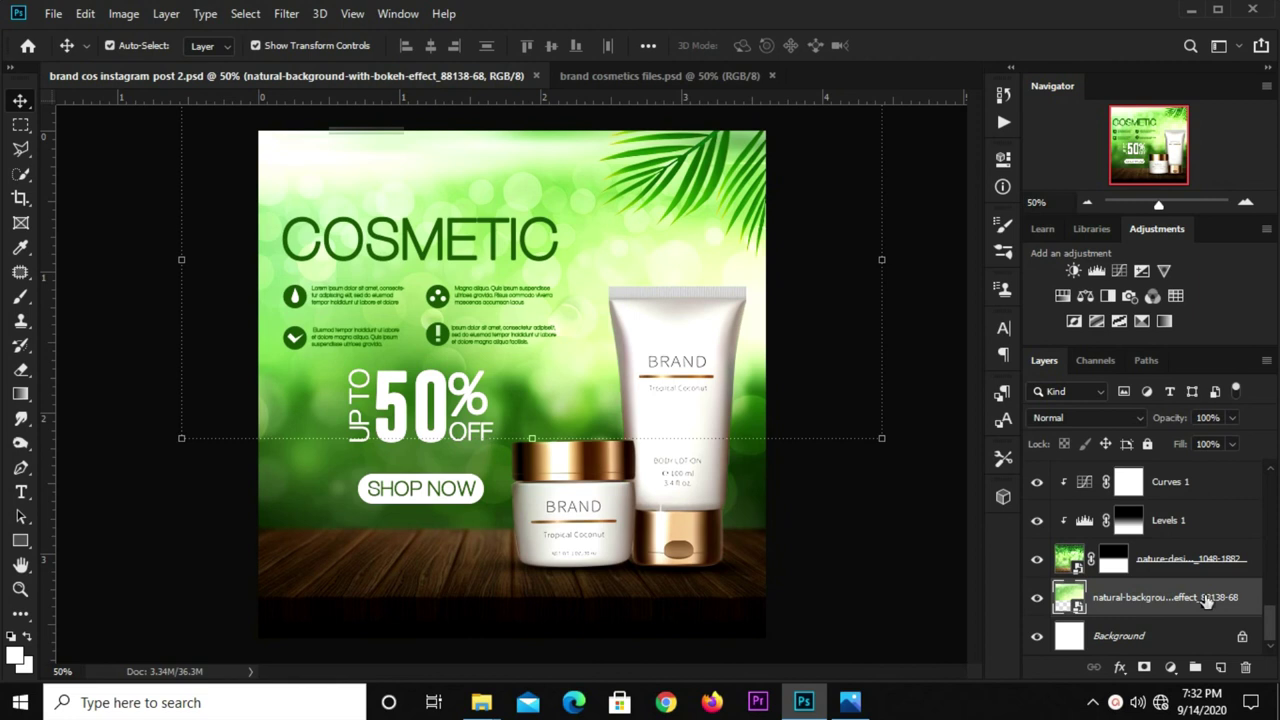
left_click(1120, 667)
key("Escape")
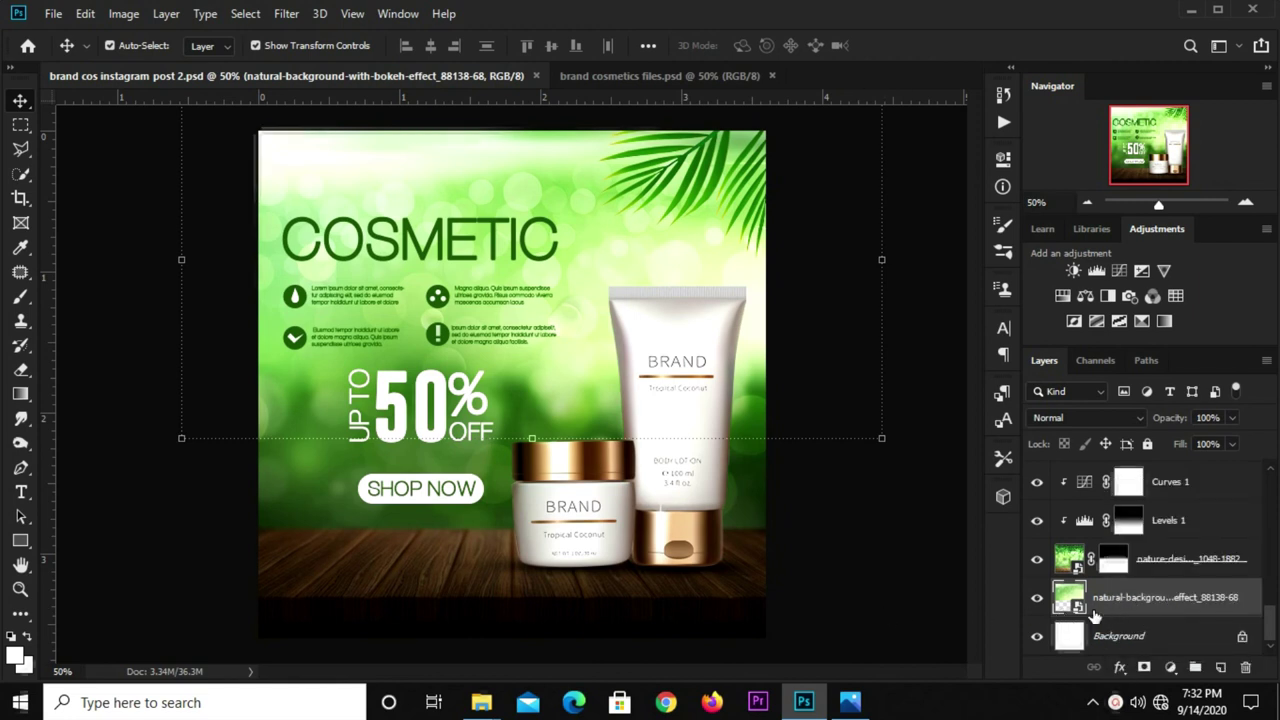
Apply a 5-pixel Gaussian Blur to the bokeh background layer
left_click(286, 14)
mouse_move(296, 227)
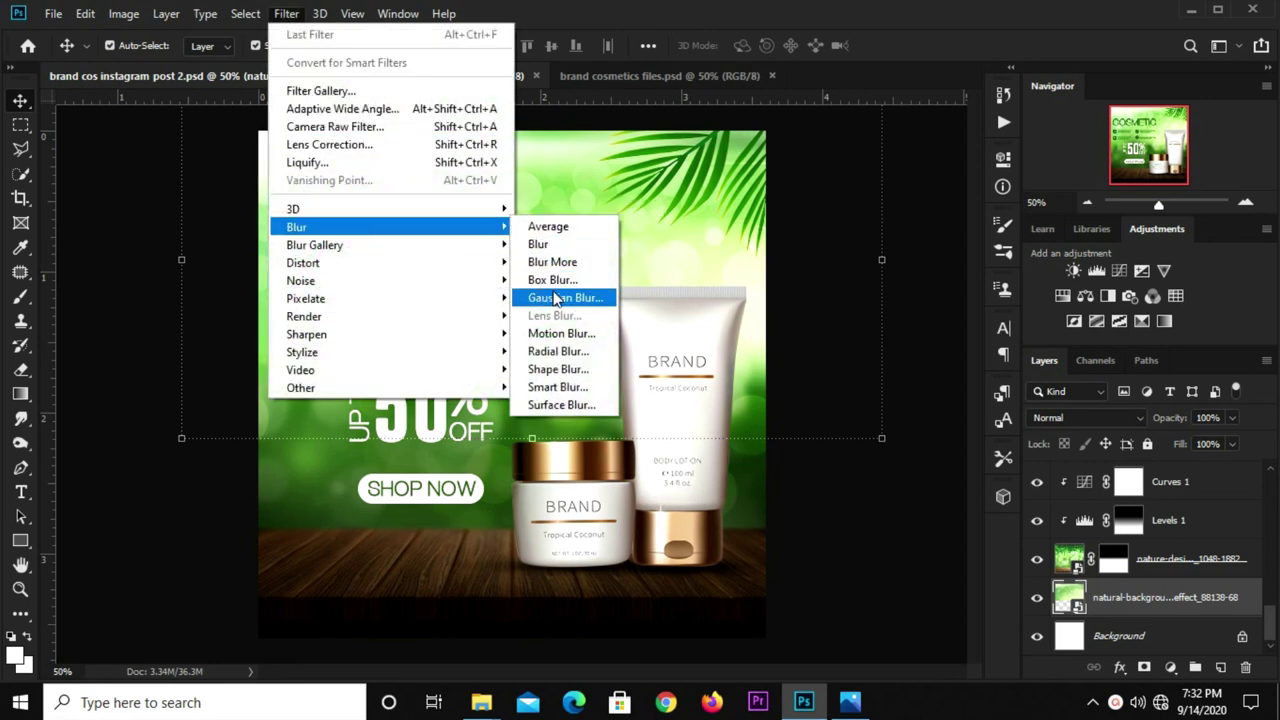
left_click(560, 297)
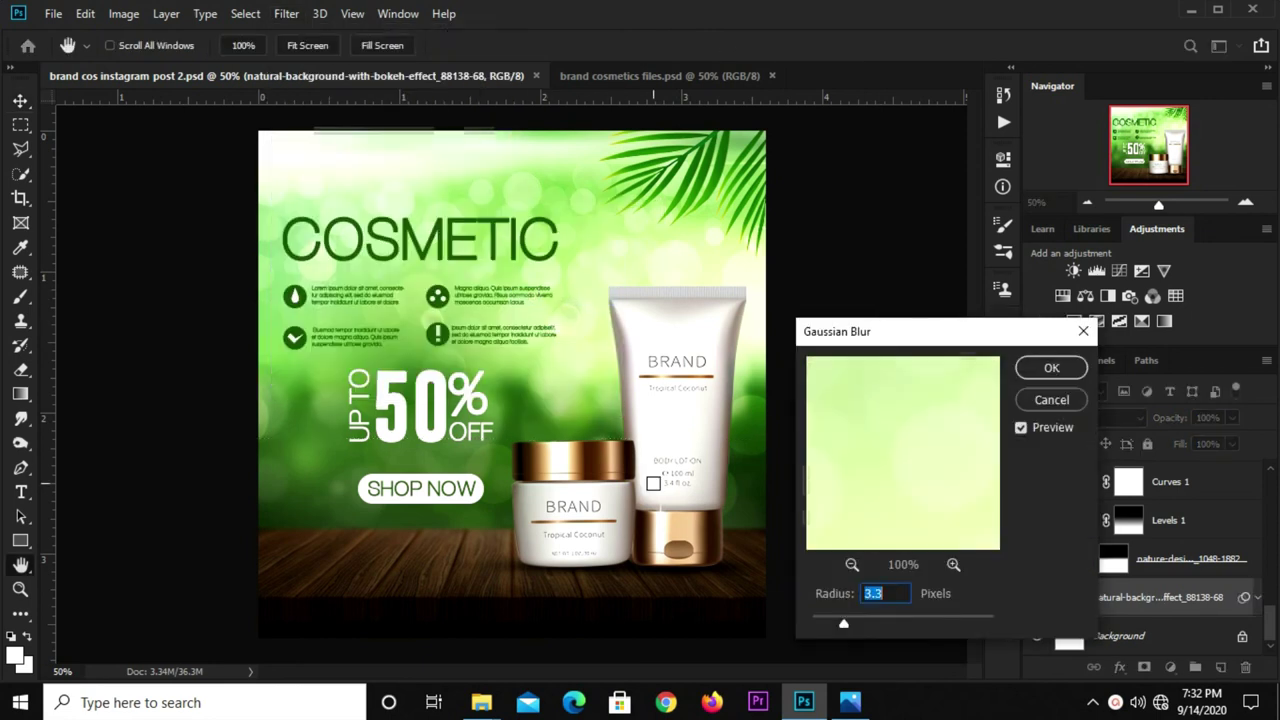
left_click_drag(843, 622, 853, 626)
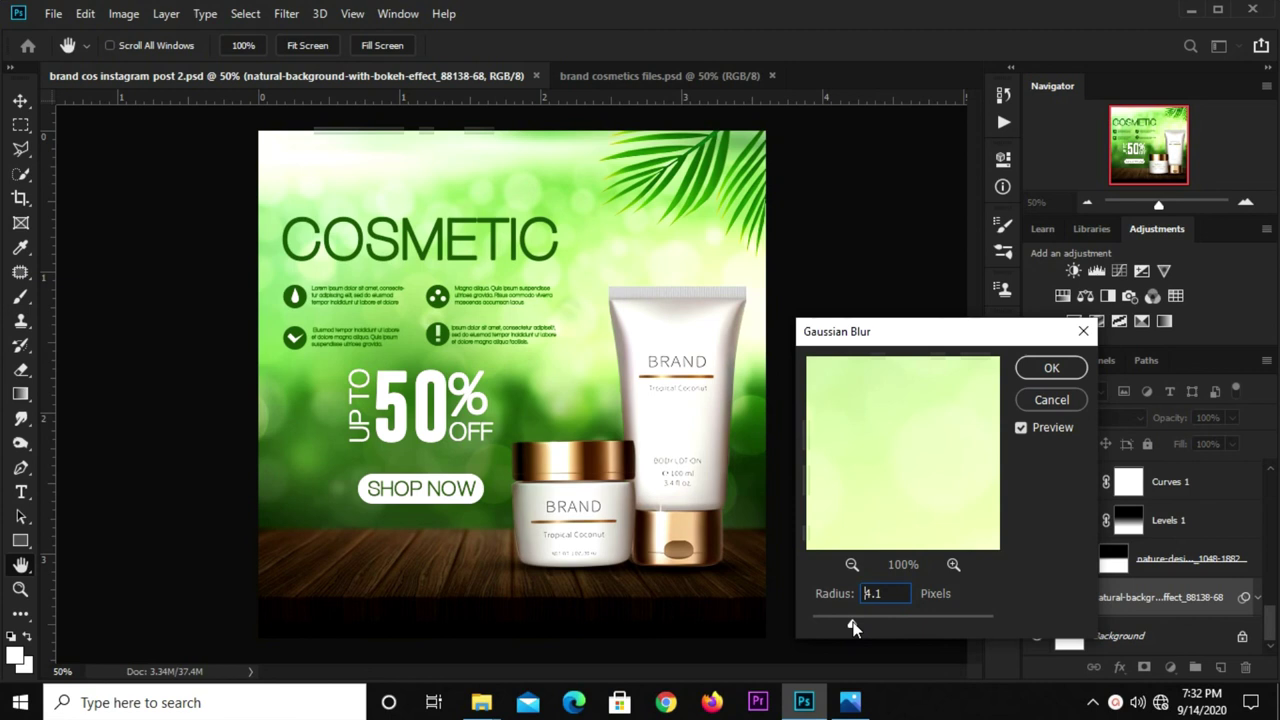
type("5")
left_click(852, 597)
left_click(1050, 369)
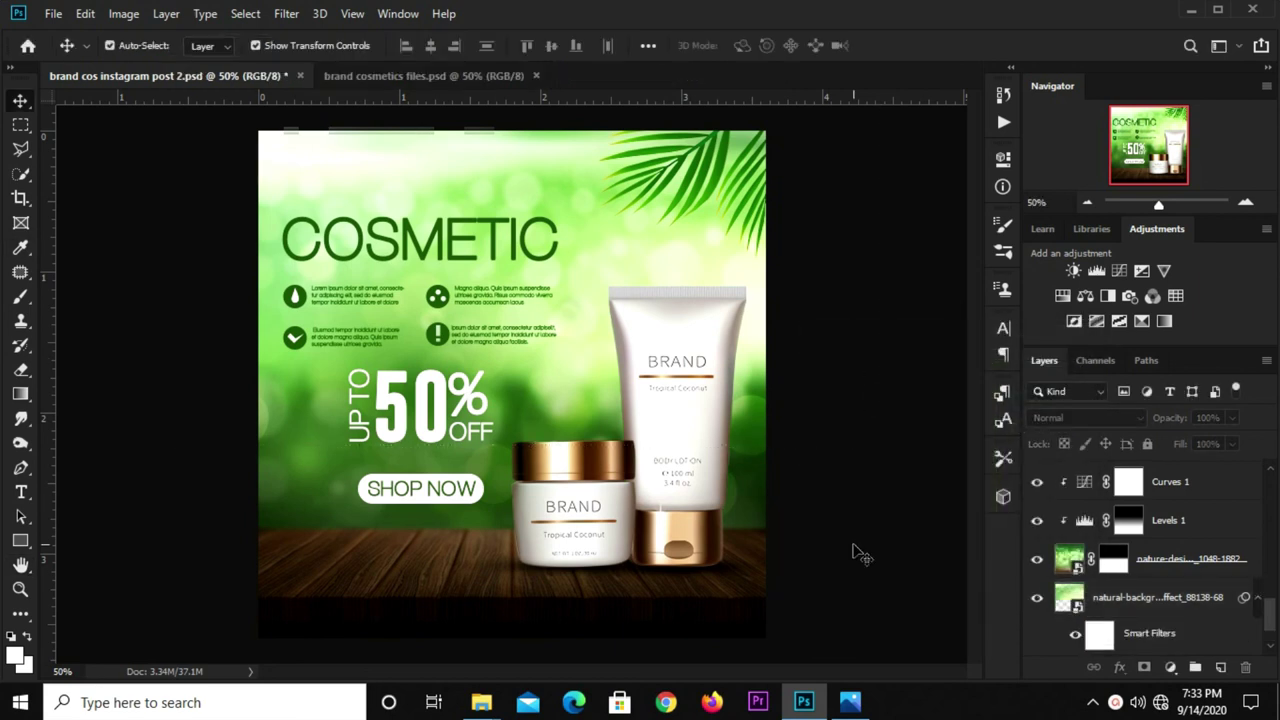
scroll(829, 534, "up", 1, "alt")
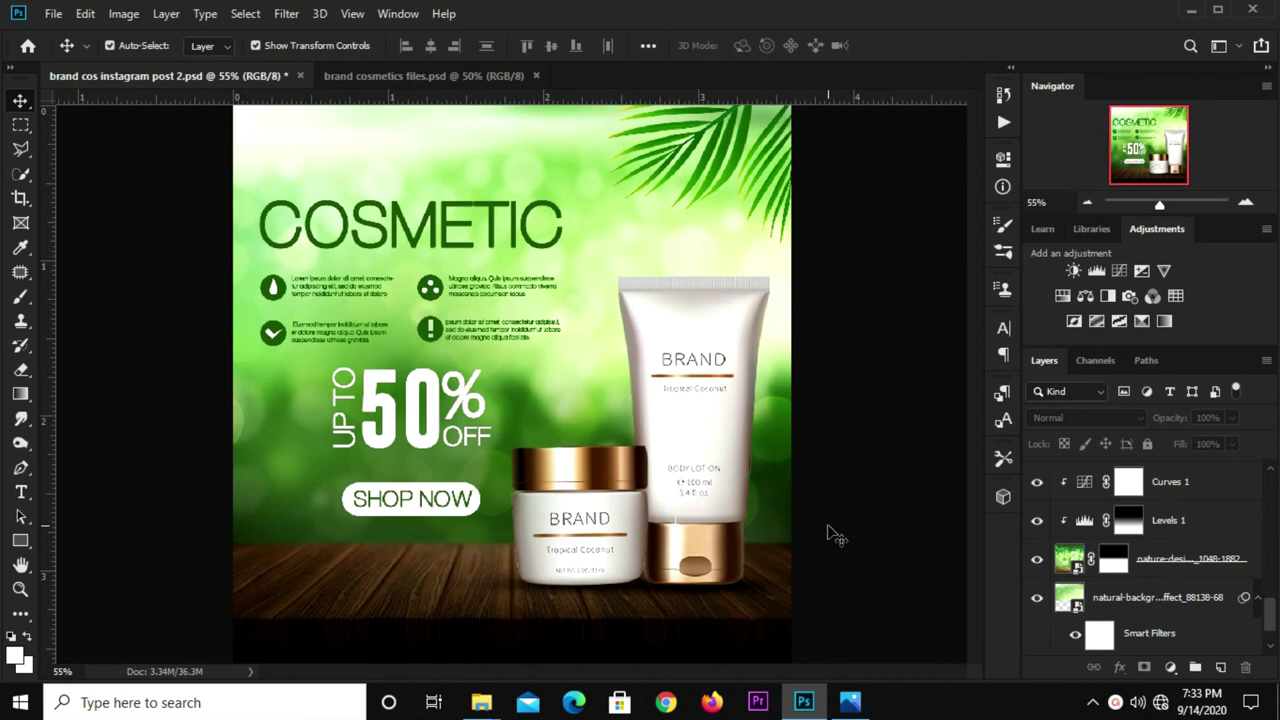
scroll(829, 534, "down", 1, "alt")
key("ctrl")
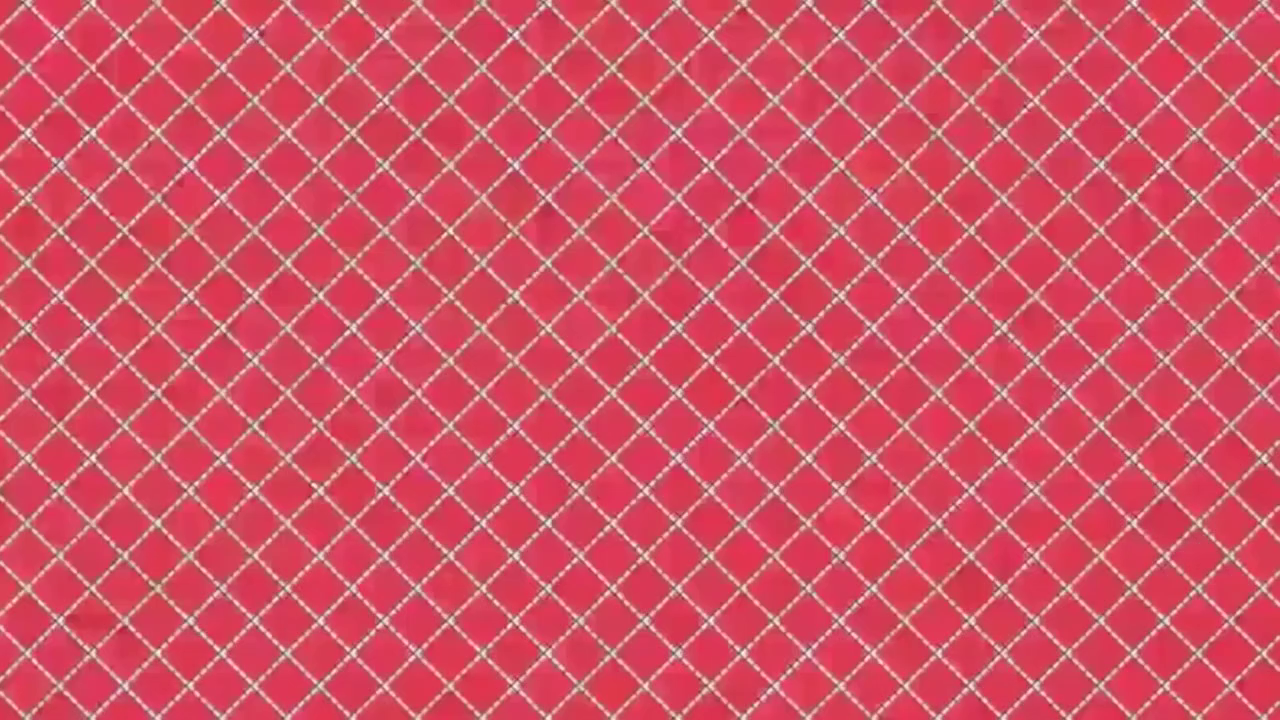